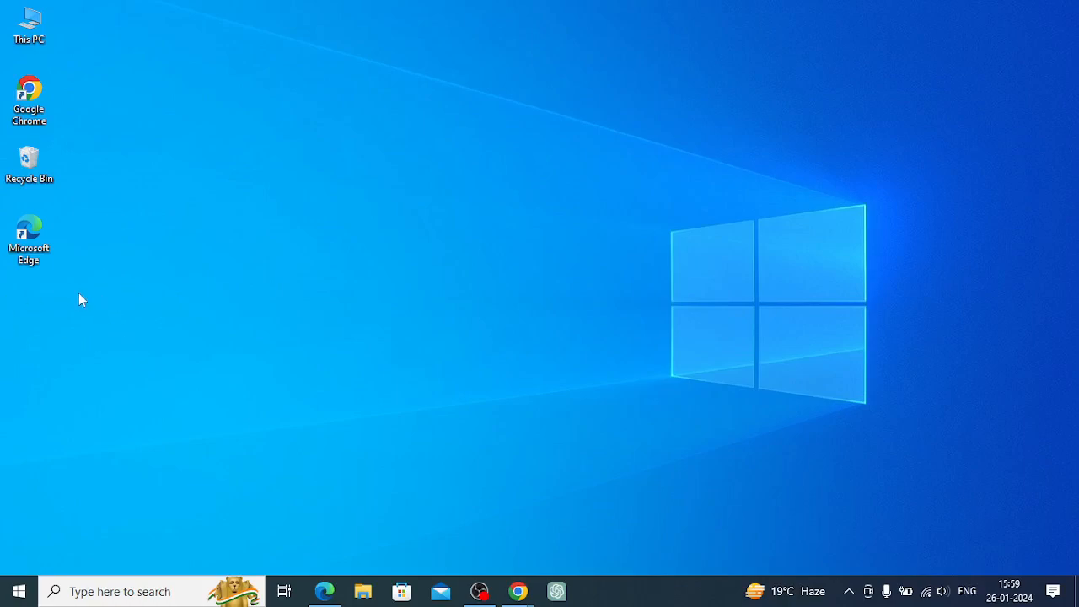
# Add a Word shortcut to the desktop from the Start menu's app list
pyautogui.click(18, 594)
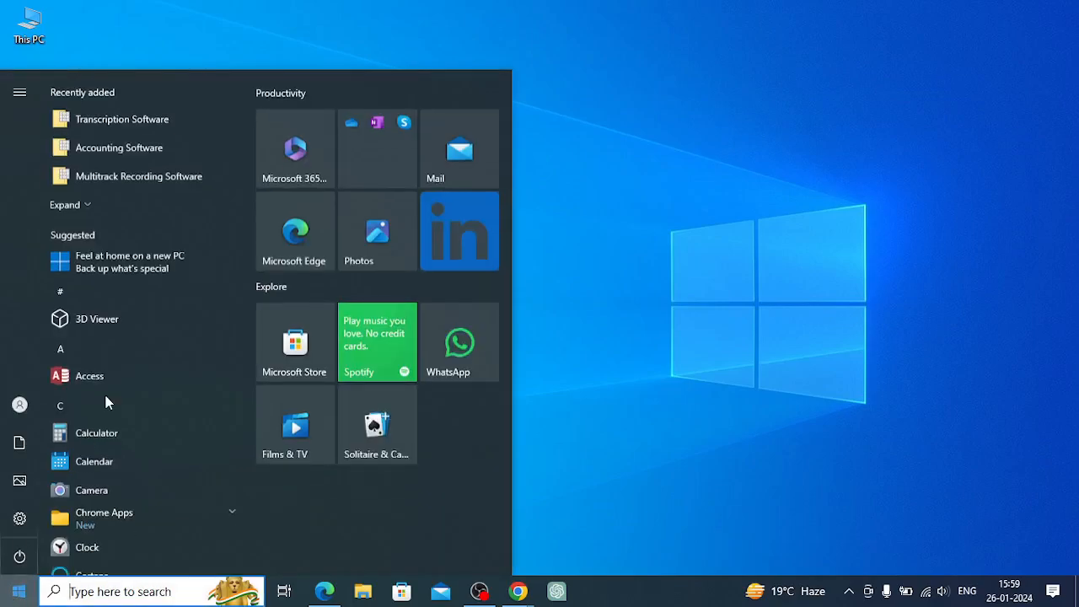
pyautogui.scroll(-4, 105, 396)
pyautogui.scroll(-3, 106, 402)
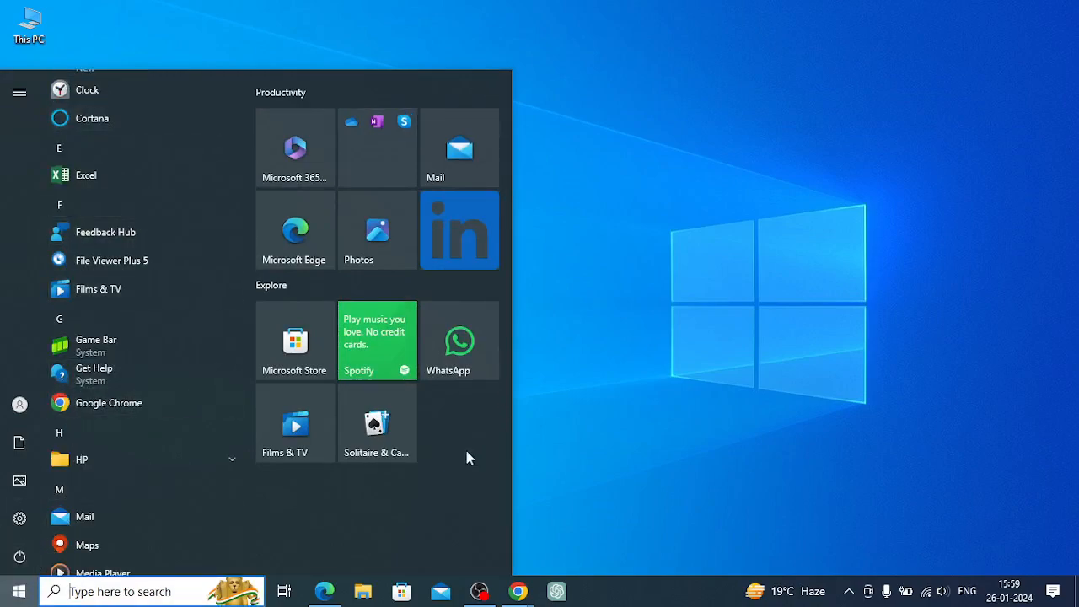
pyautogui.scroll(-8, 133, 320)
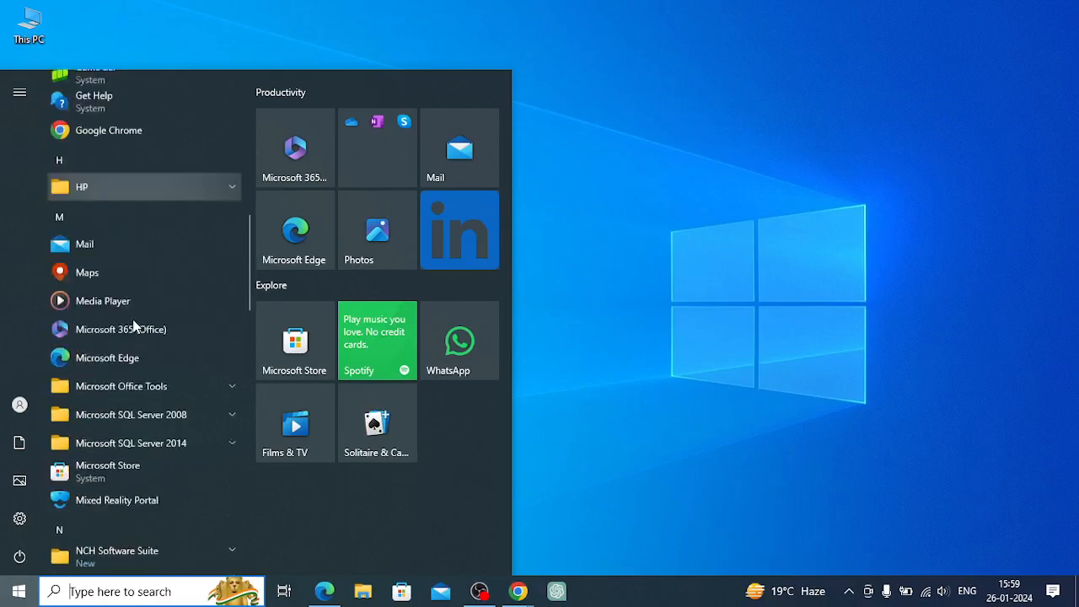
pyautogui.scroll(-12, 132, 325)
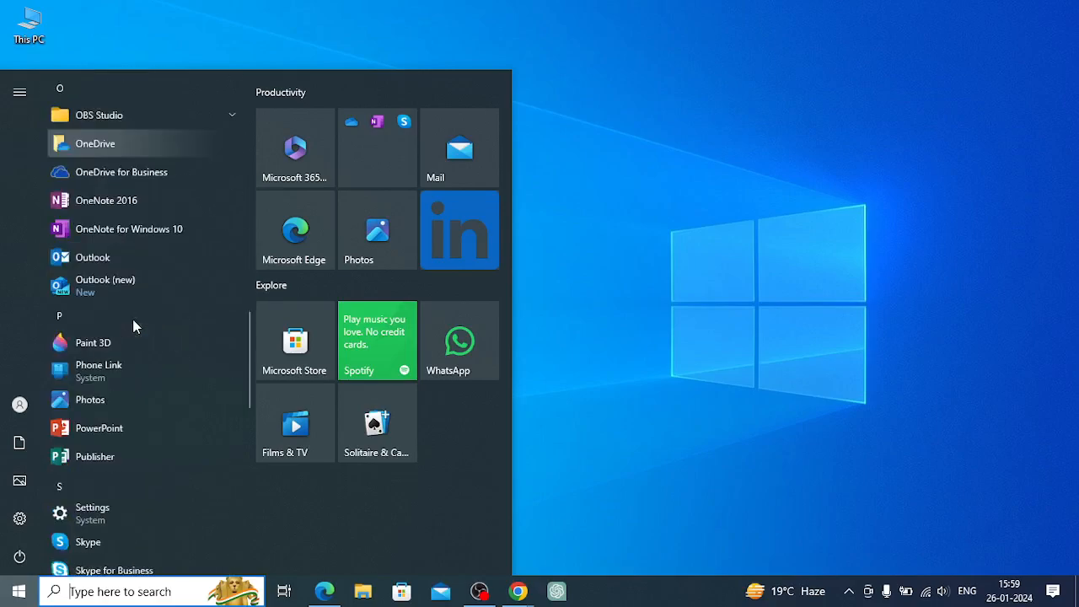
pyautogui.scroll(-6, 132, 324)
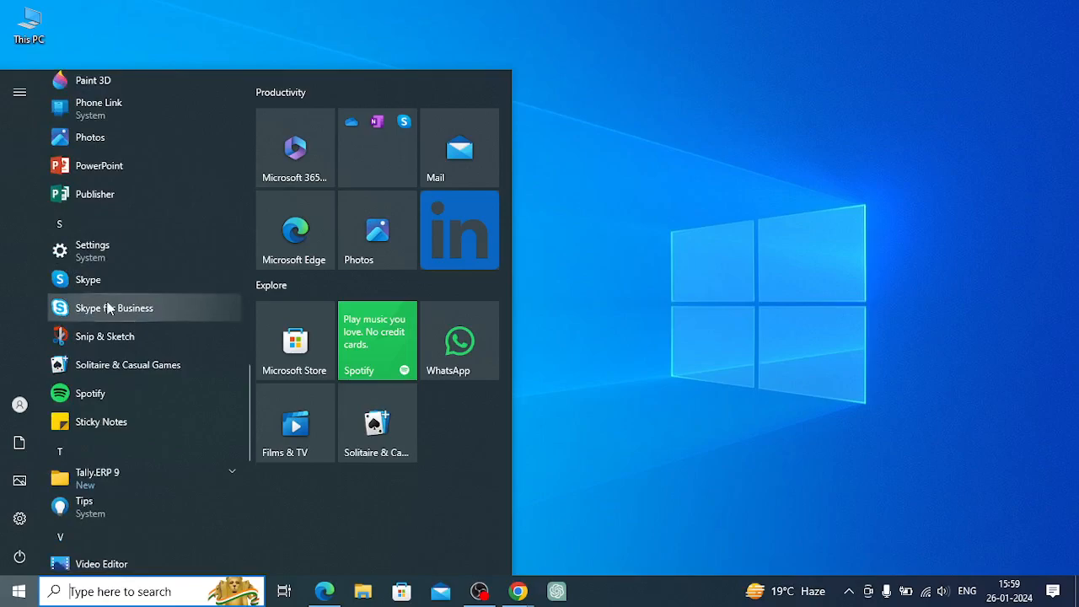
pyautogui.scroll(-8, 109, 413)
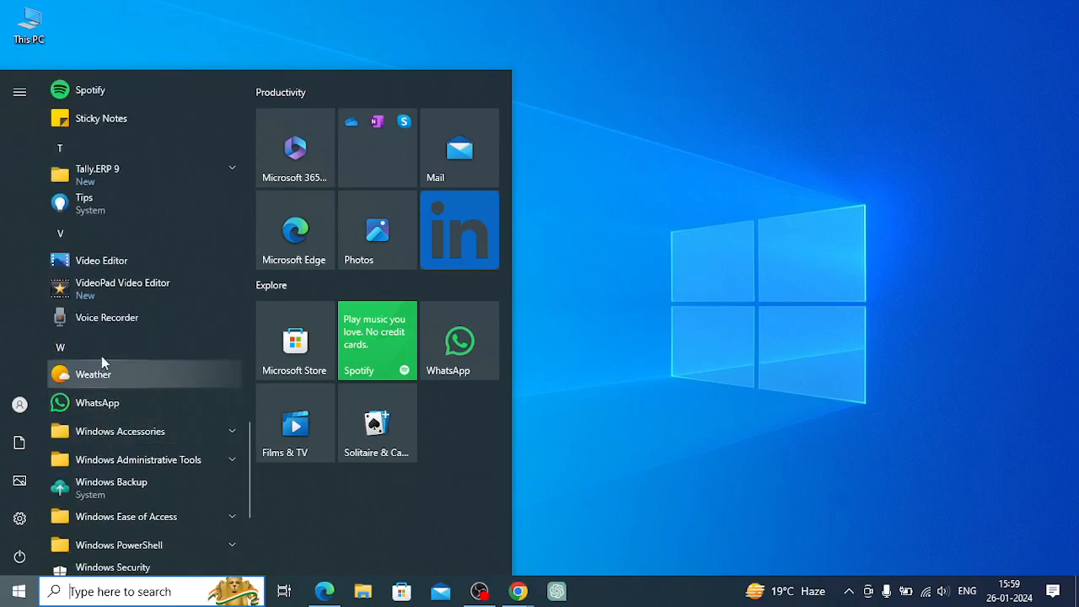
pyautogui.scroll(-7, 97, 415)
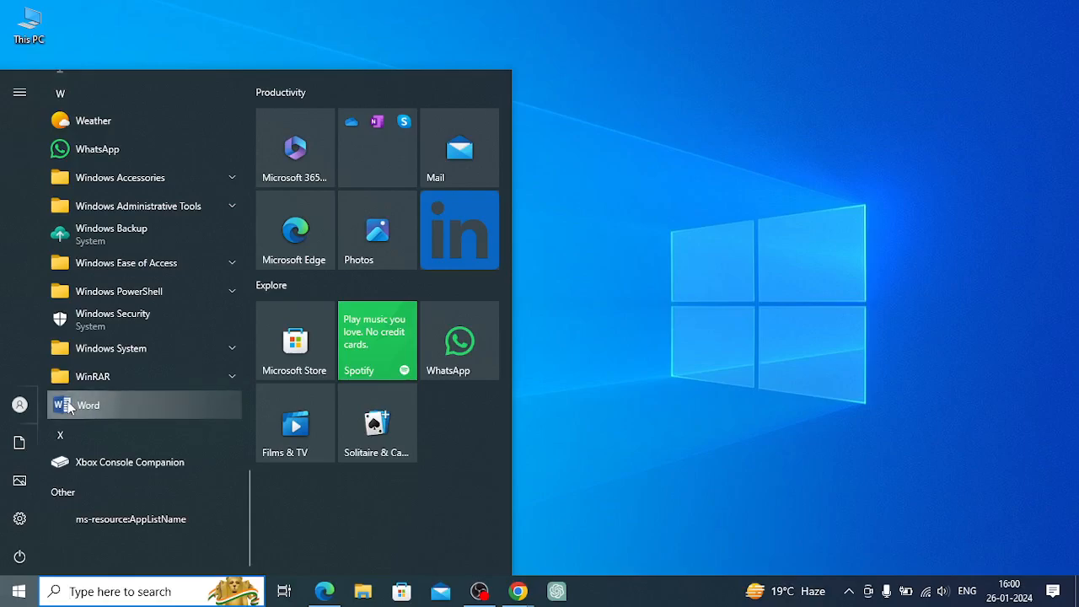
pyautogui.click(148, 408)
pyautogui.moveTo(148, 409); pyautogui.dragTo(588, 413)
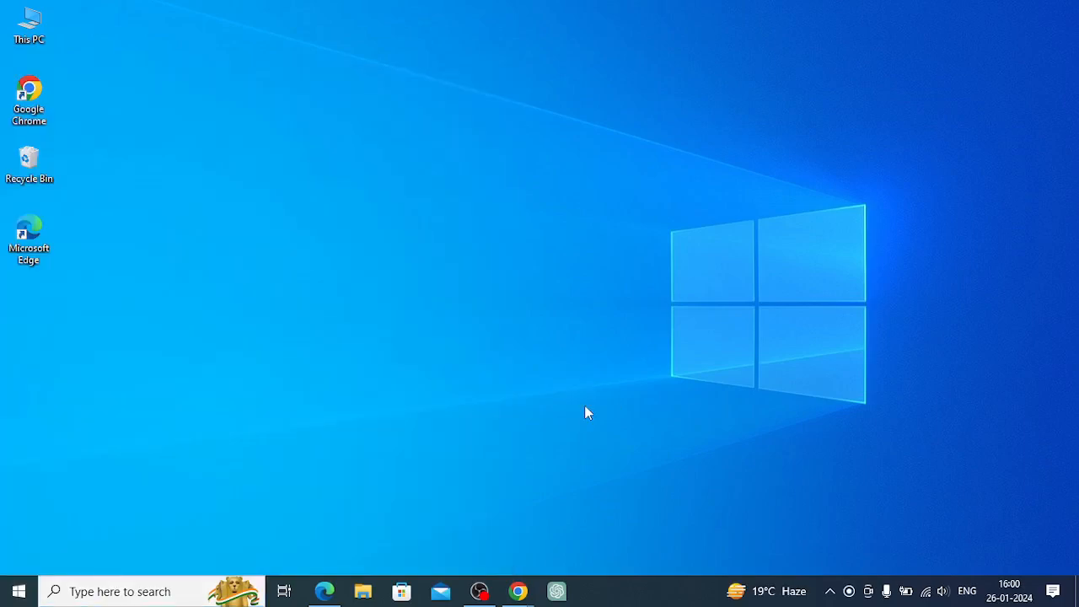
pyautogui.click(84, 318)
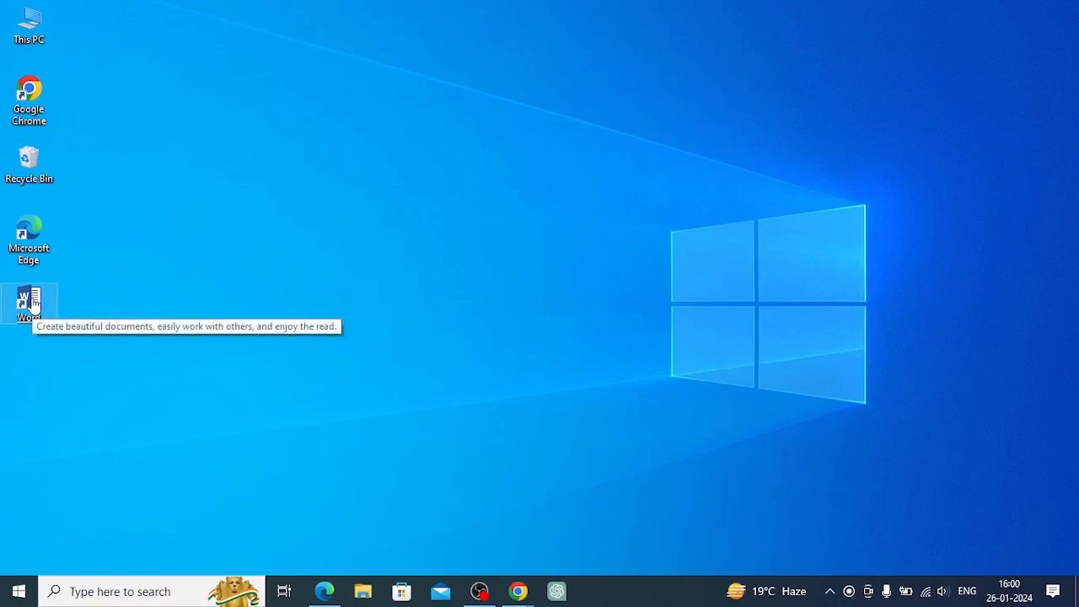
# Launch Word by running the command winword
pyautogui.click(32, 302)
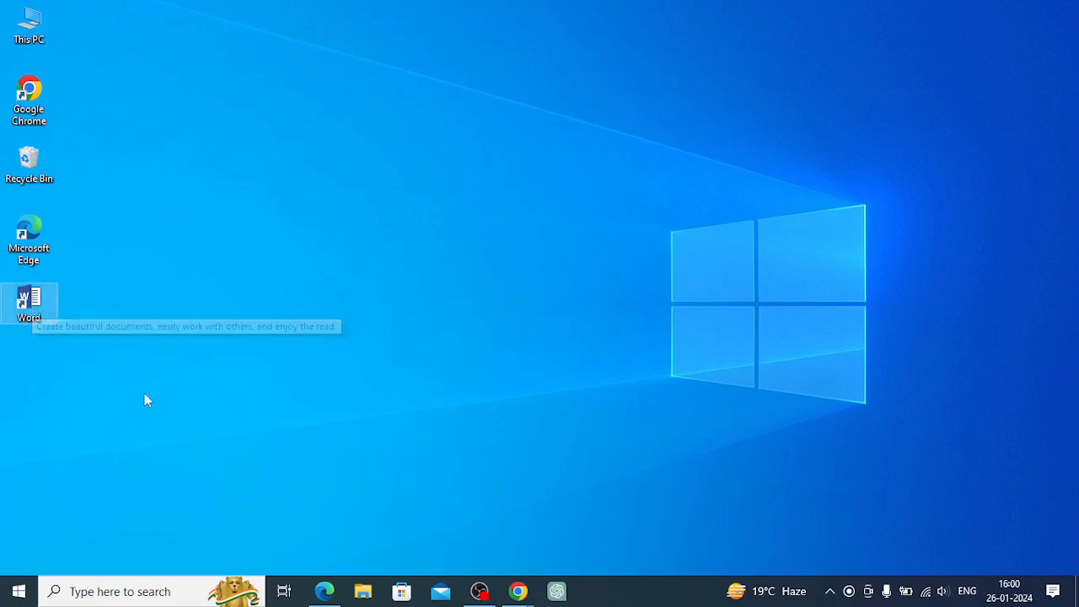
pyautogui.click(170, 463)
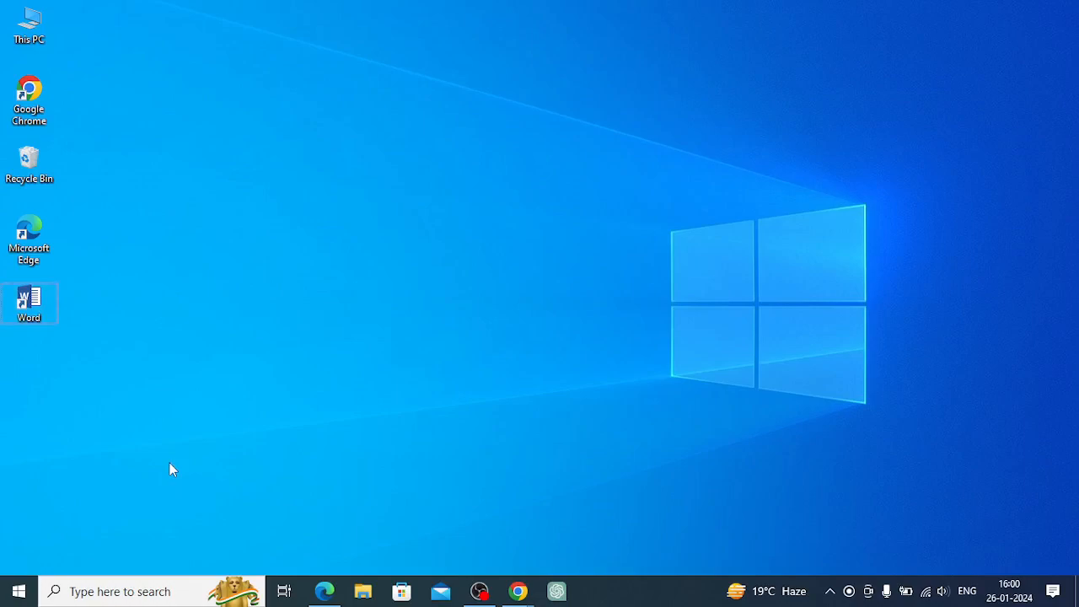
pyautogui.press('super+r')
pyautogui.moveTo(150, 419); pyautogui.dragTo(381, 216)
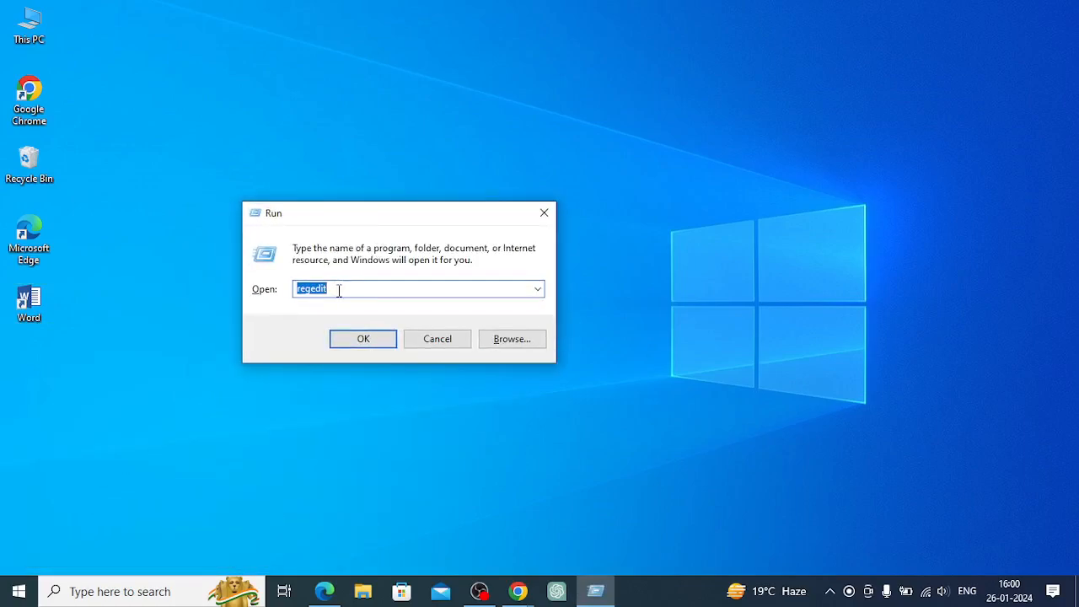
pyautogui.write('win')
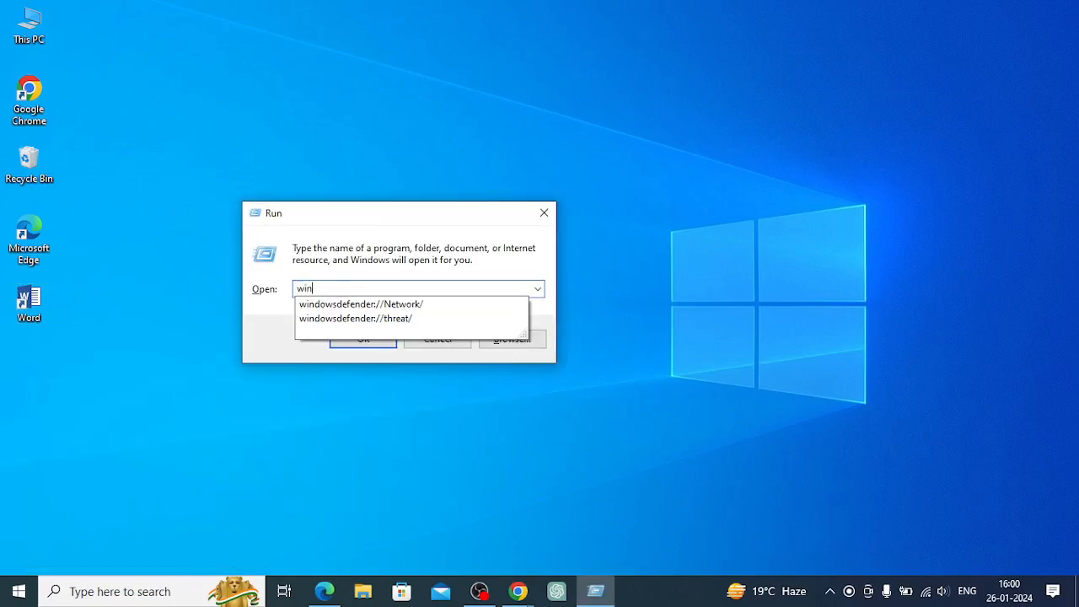
pyautogui.write('word')
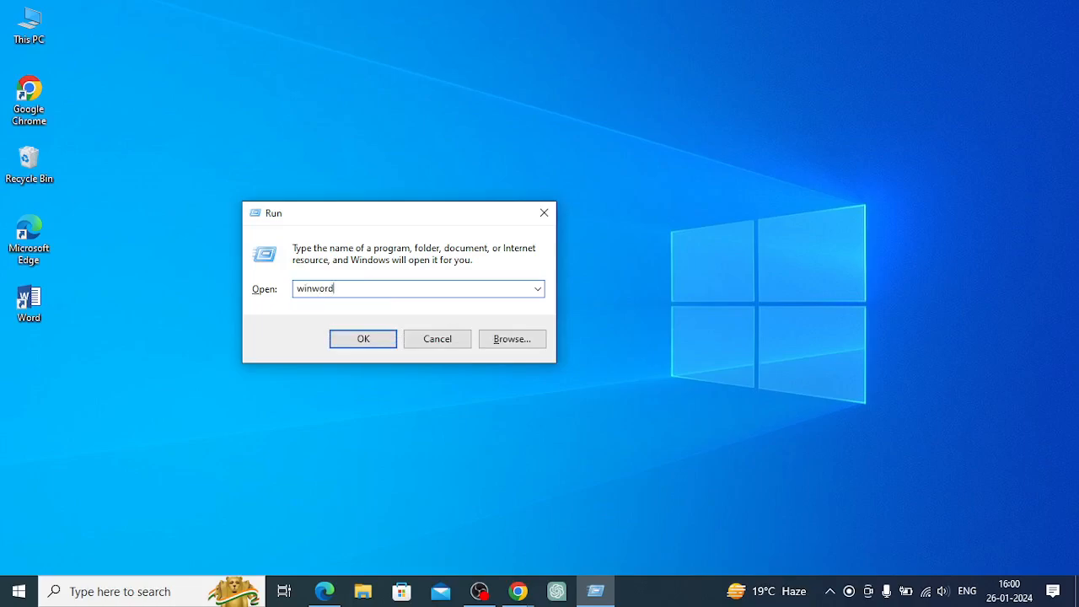
pyautogui.click(344, 340)
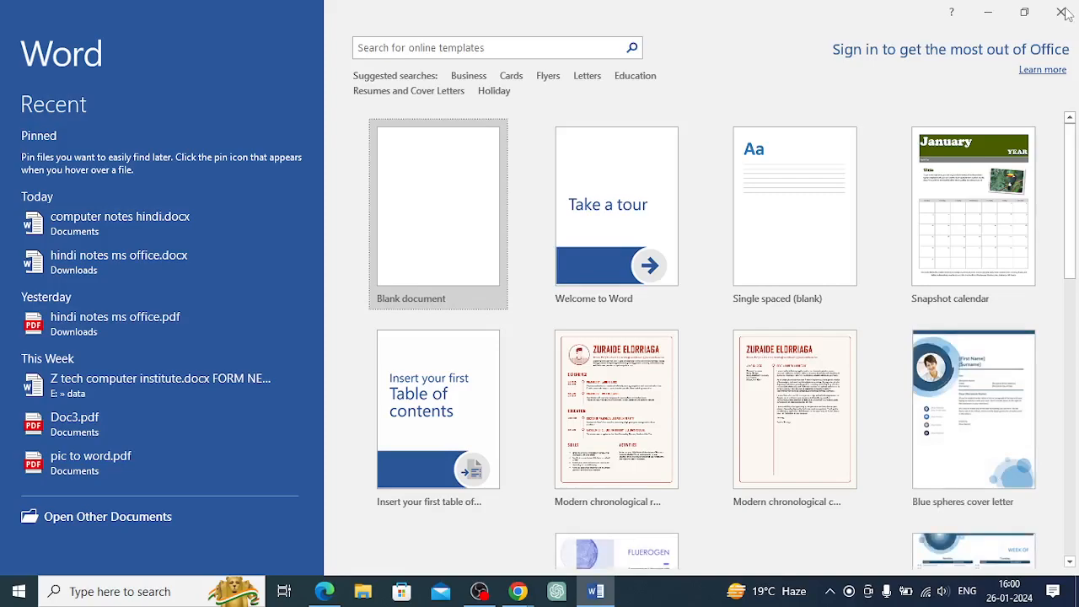
# Close Word and reopen it from the desktop shortcut
pyautogui.click(1064, 13)
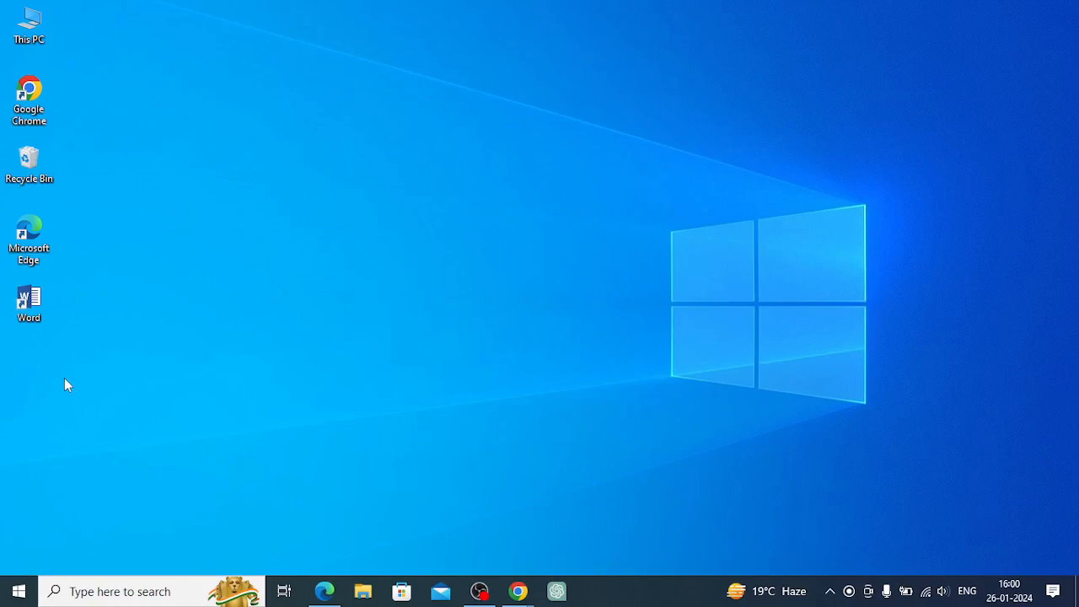
pyautogui.click(30, 310)
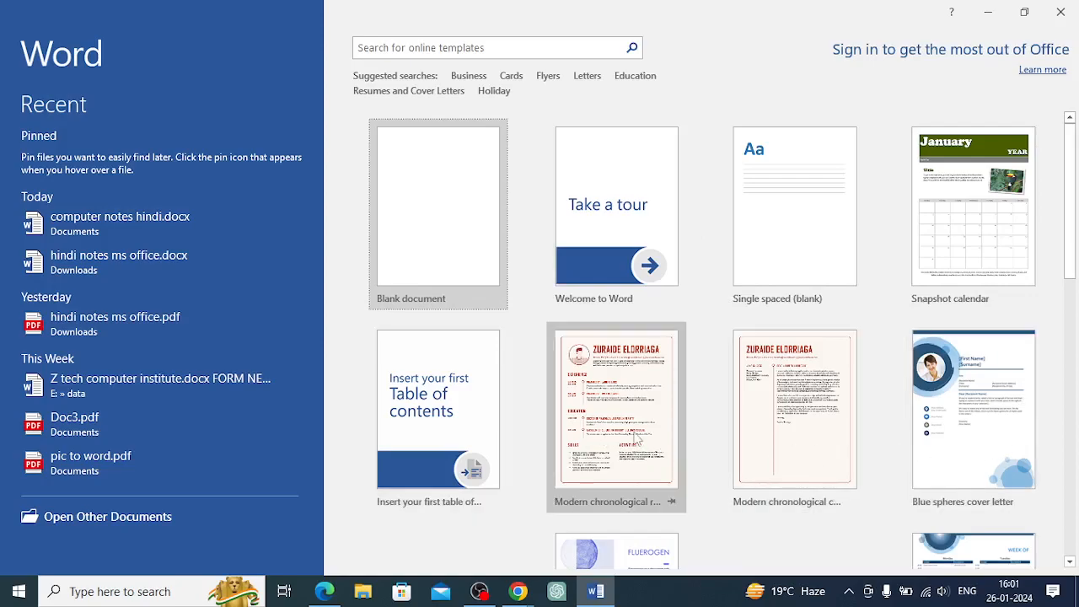
# Create a document from the Modern chronological resume template, found via the Letters search and Resumes and Cover Letters category
pyautogui.scroll(-3, 816, 443)
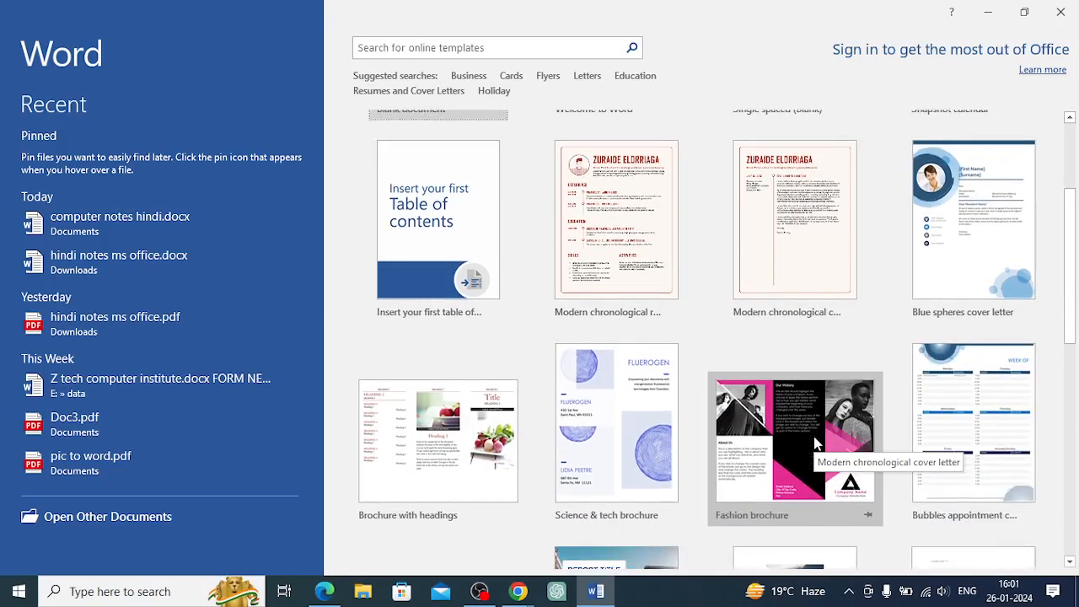
pyautogui.scroll(-1, 814, 439)
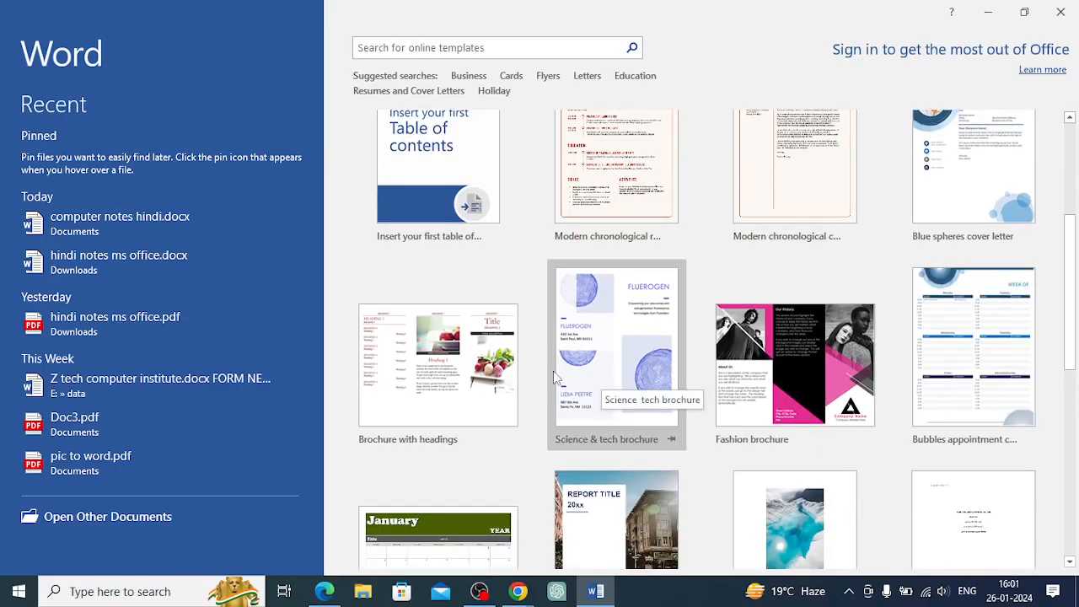
pyautogui.scroll(3, 711, 386)
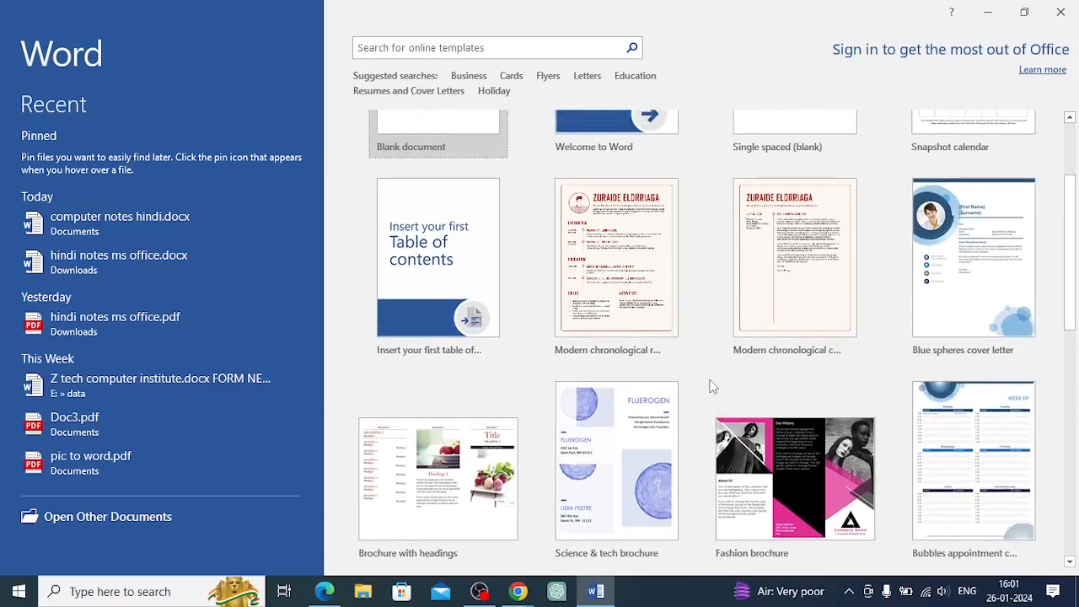
pyautogui.scroll(1, 714, 387)
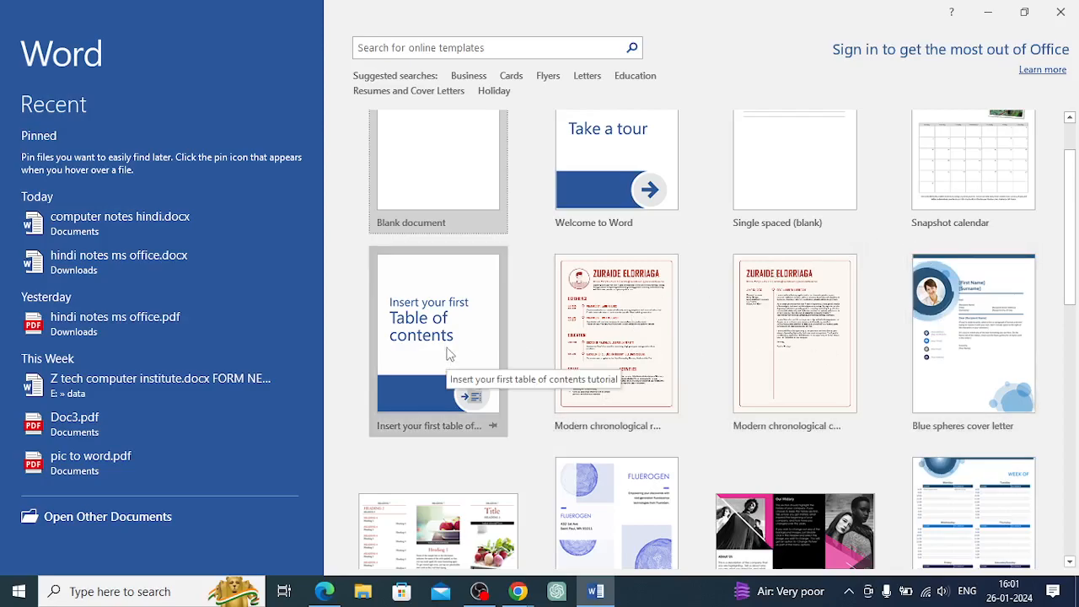
pyautogui.click(463, 47)
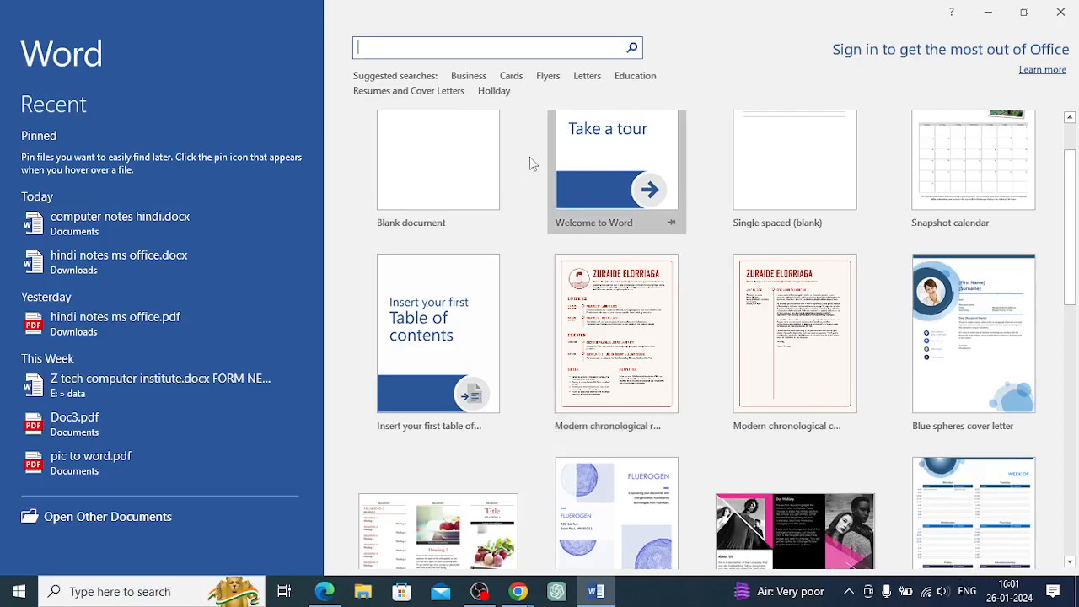
pyautogui.click(587, 76)
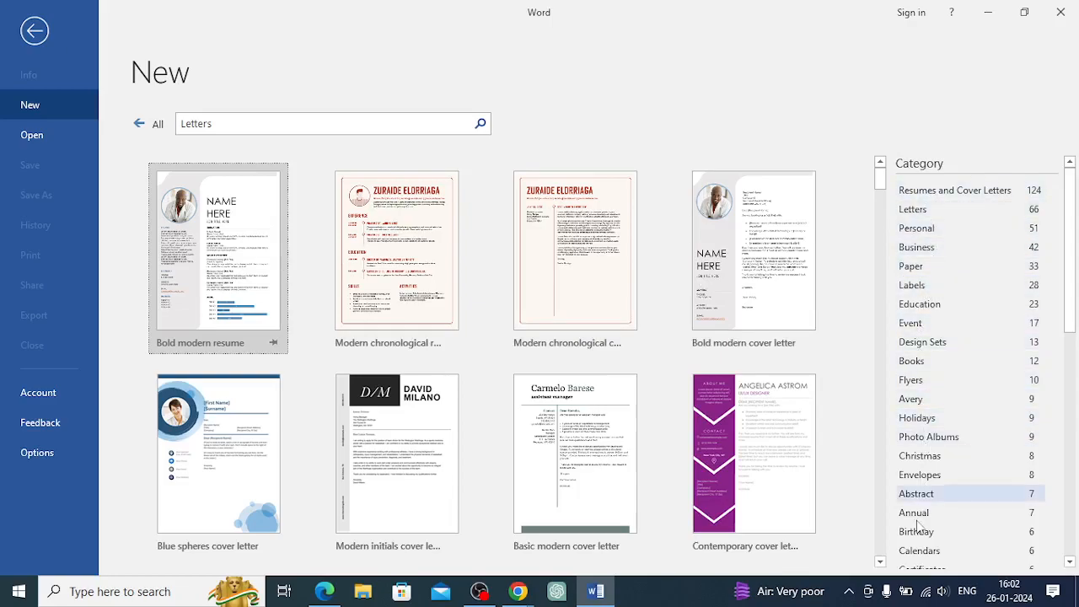
pyautogui.click(917, 193)
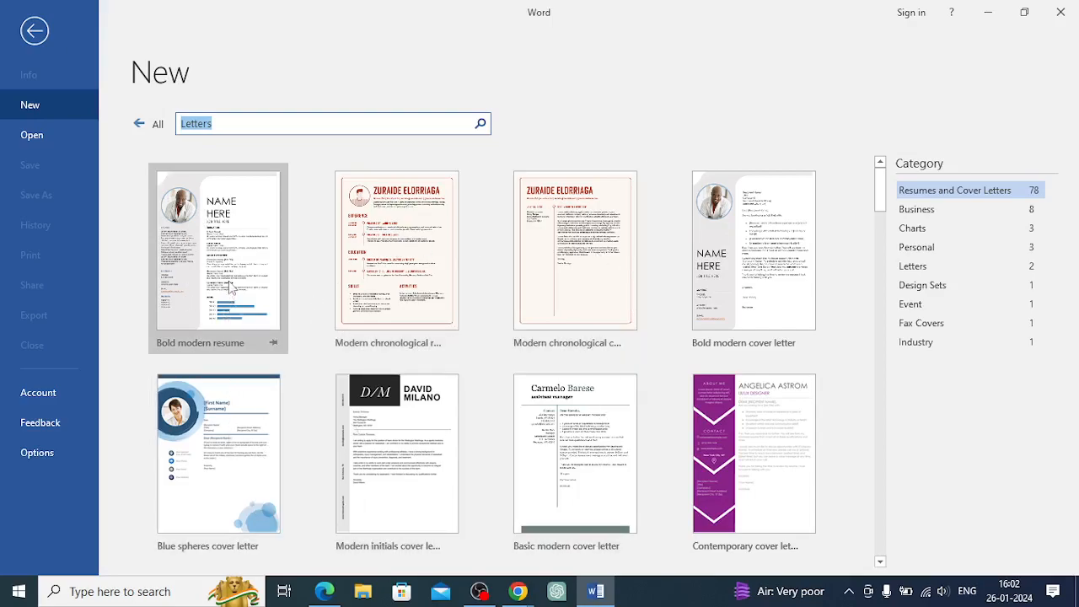
pyautogui.click(371, 270)
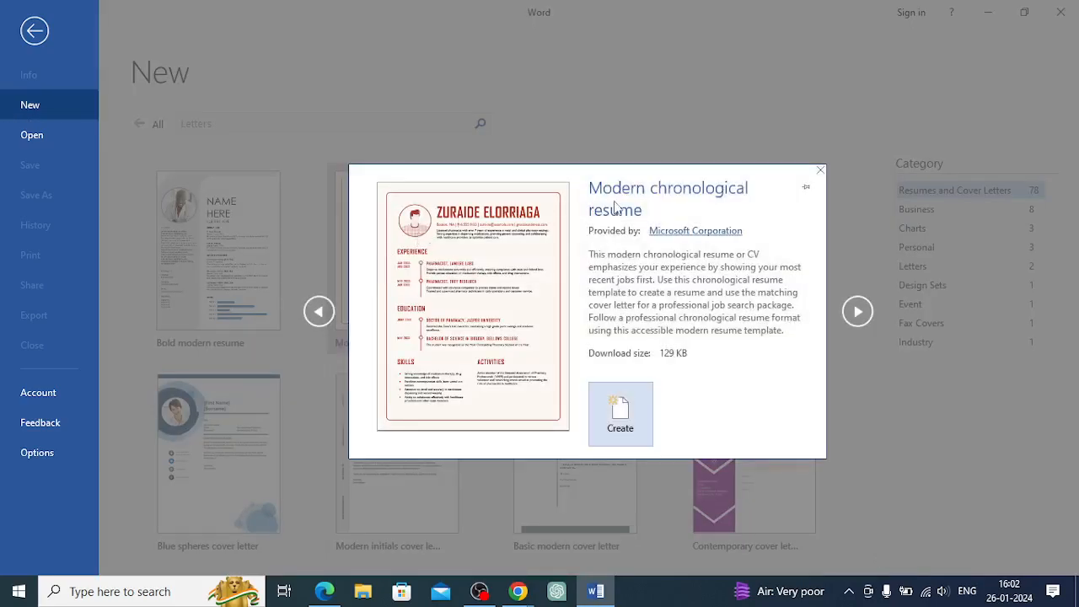
pyautogui.click(620, 430)
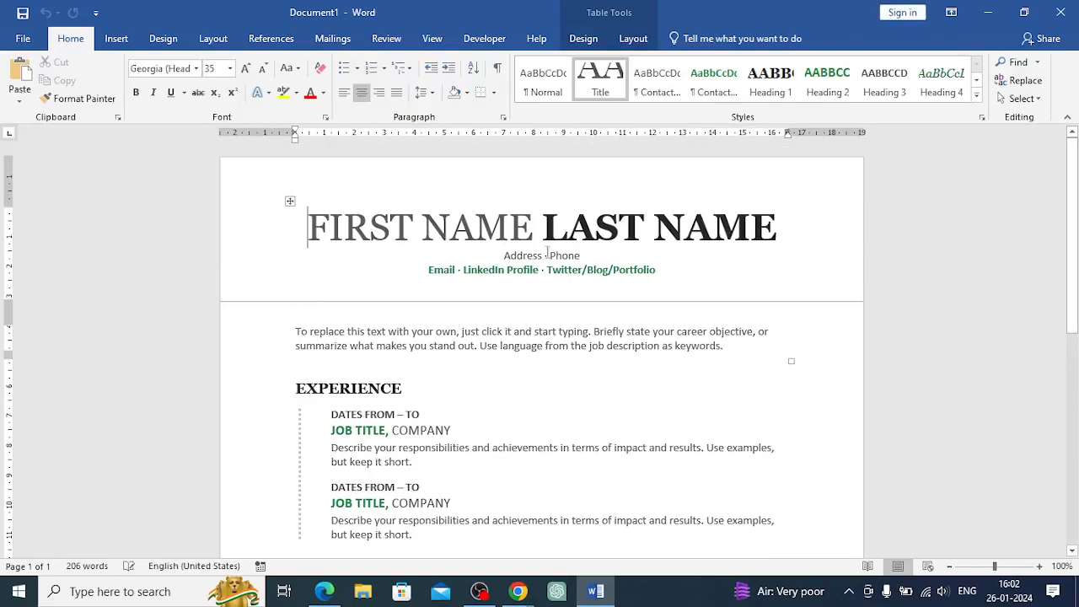
# Replace the FIRST NAME LAST NAME title placeholder with the person's first and last name
pyautogui.click(950, 567)
pyautogui.click(950, 566)
pyautogui.click(950, 567)
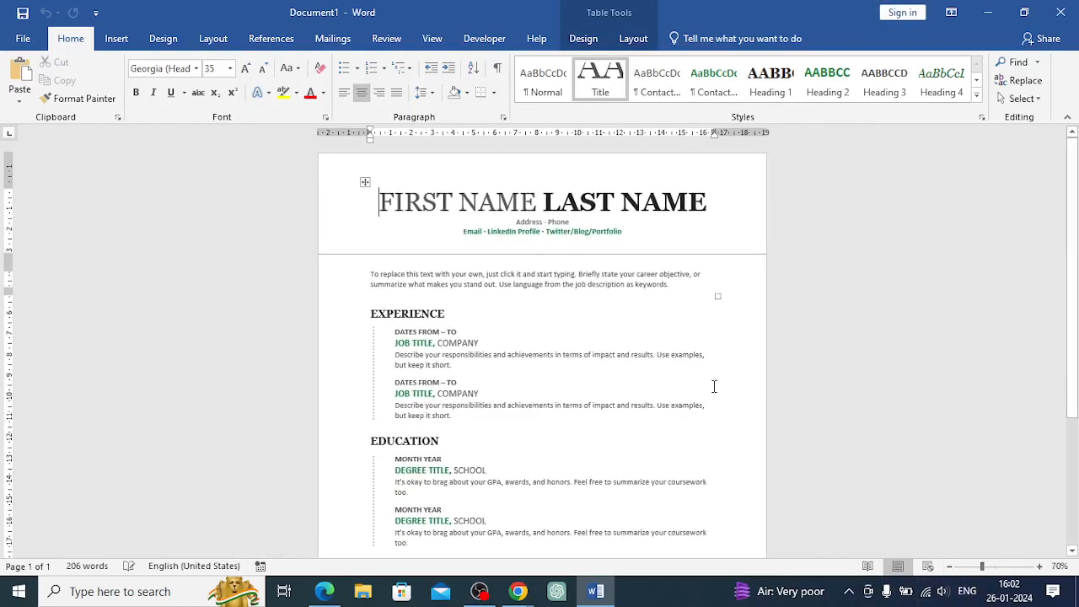
pyautogui.moveTo(379, 200); pyautogui.dragTo(656, 204)
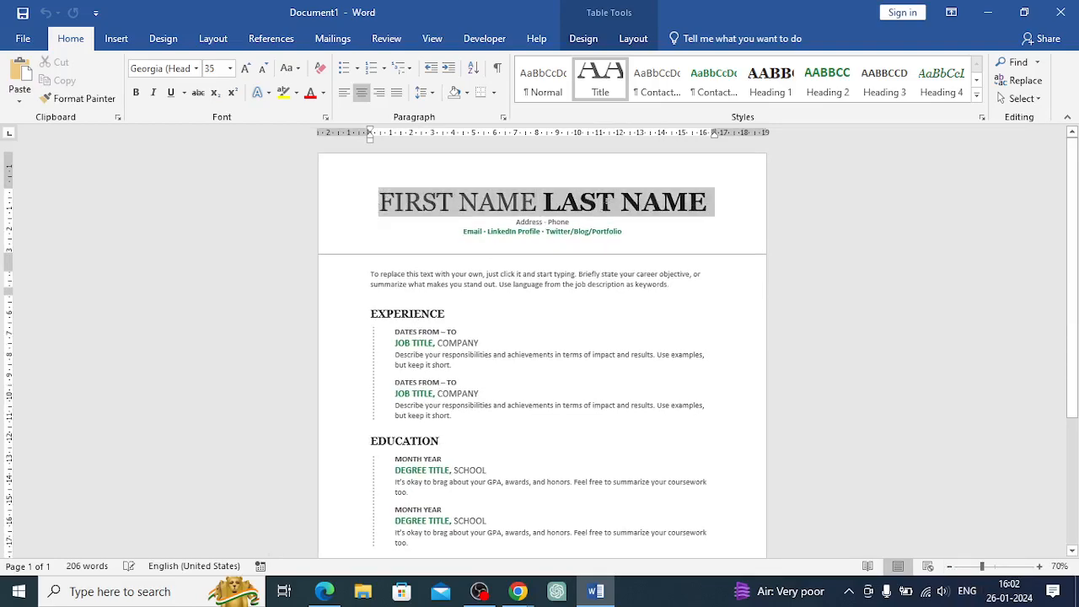
pyautogui.moveTo(547, 202); pyautogui.dragTo(537, 203)
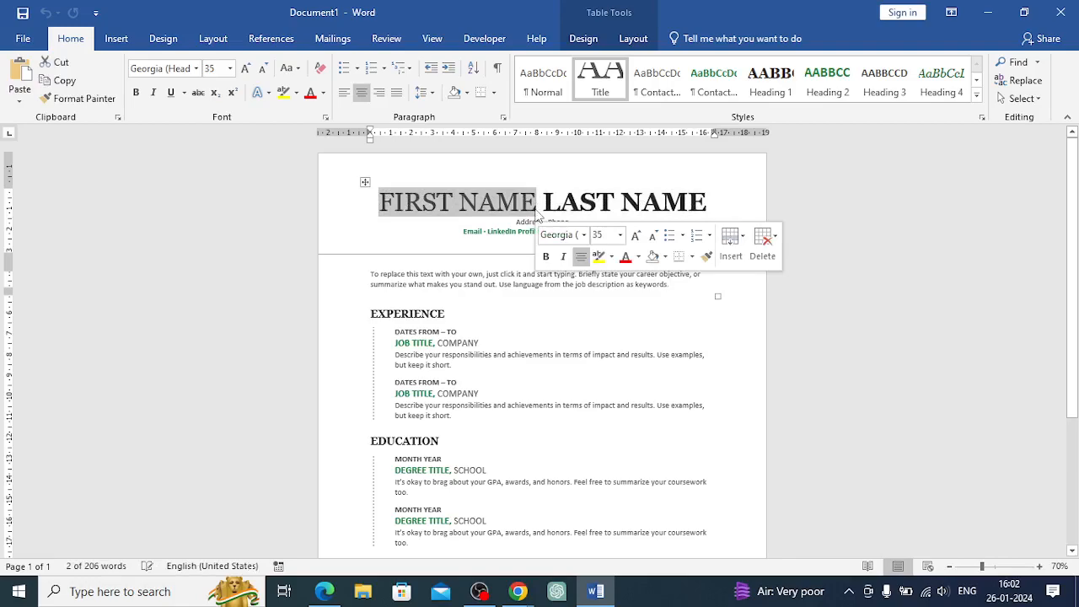
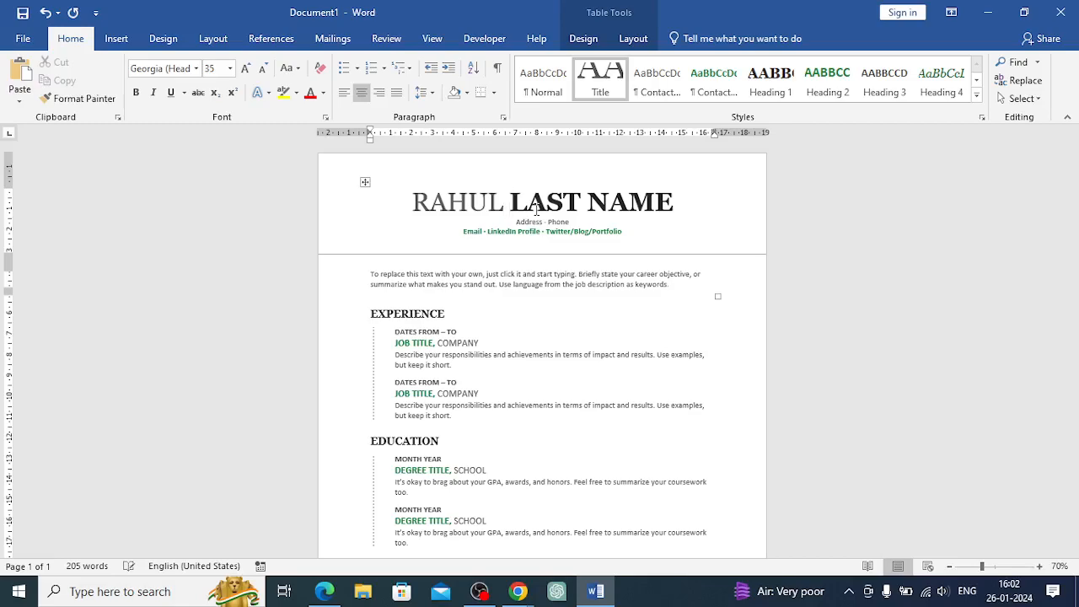
pyautogui.hotkey('shift', 'End')
pyautogui.press('Delete')
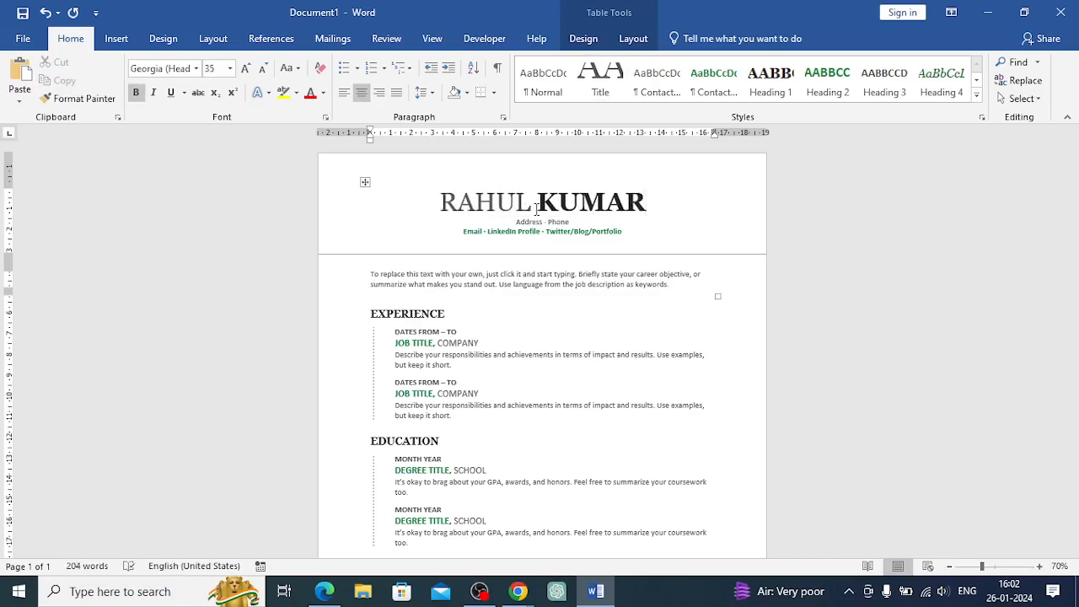
# Look through the resume's Experience, Education, Skills and Activities sections
pyautogui.click(416, 332)
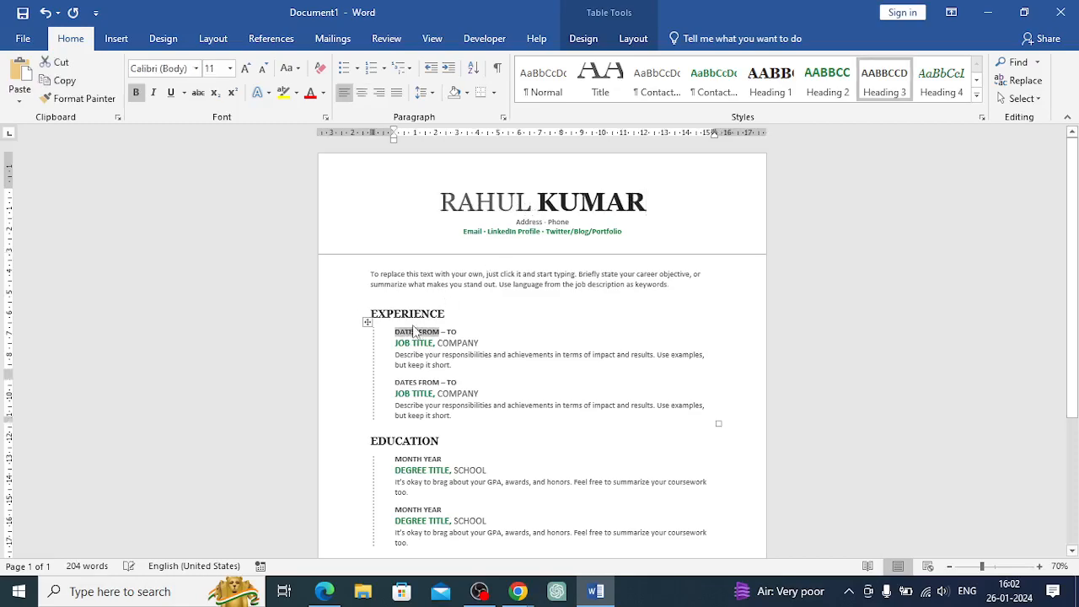
pyautogui.click(447, 441)
pyautogui.scroll(-3, 464, 422)
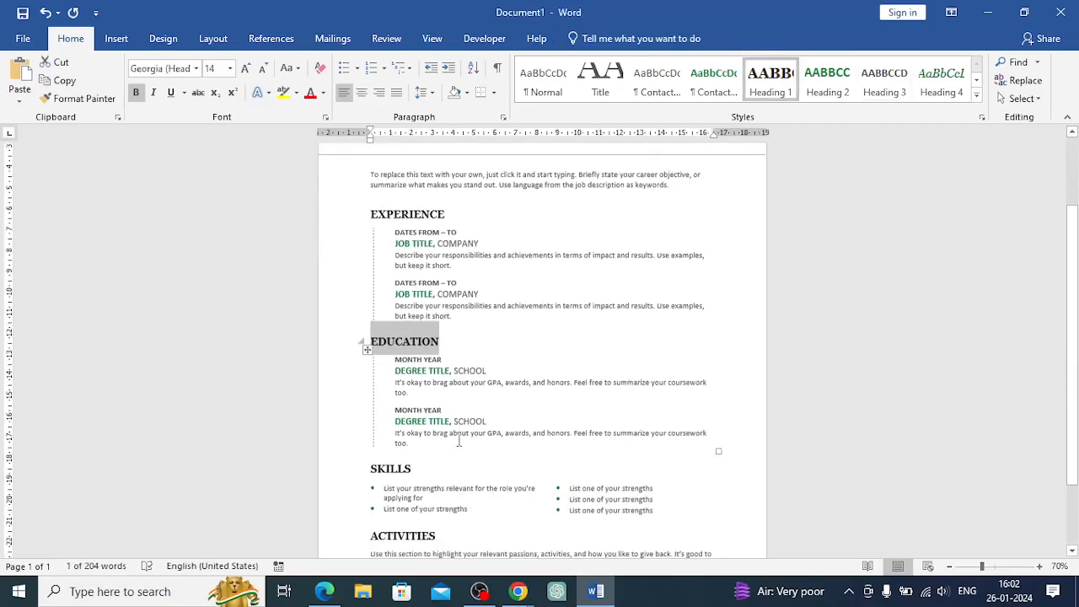
pyautogui.scroll(-3, 478, 389)
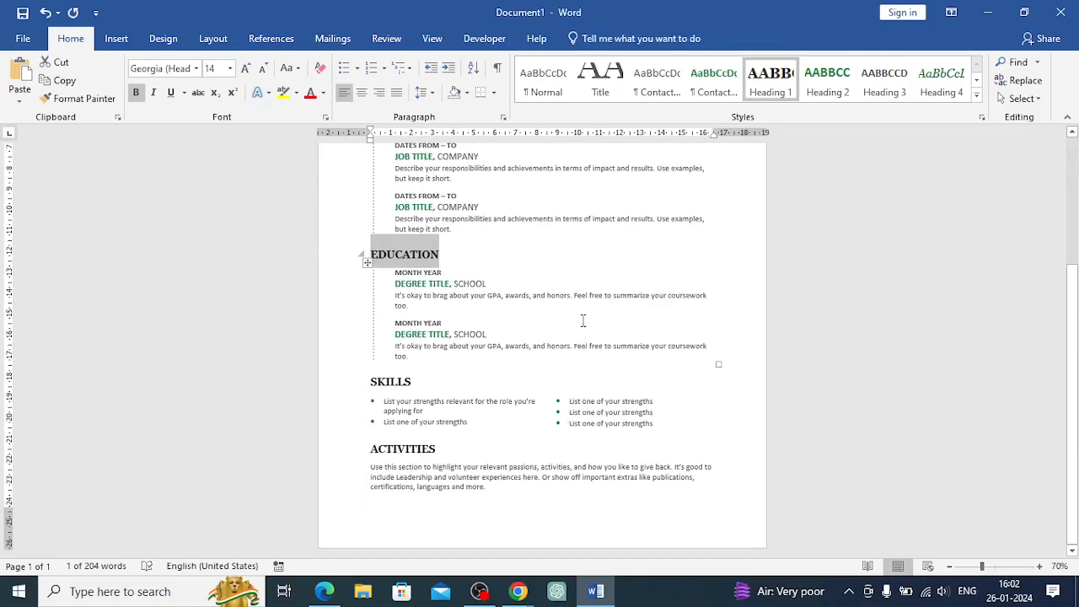
pyautogui.scroll(3, 573, 277)
pyautogui.scroll(1, 573, 276)
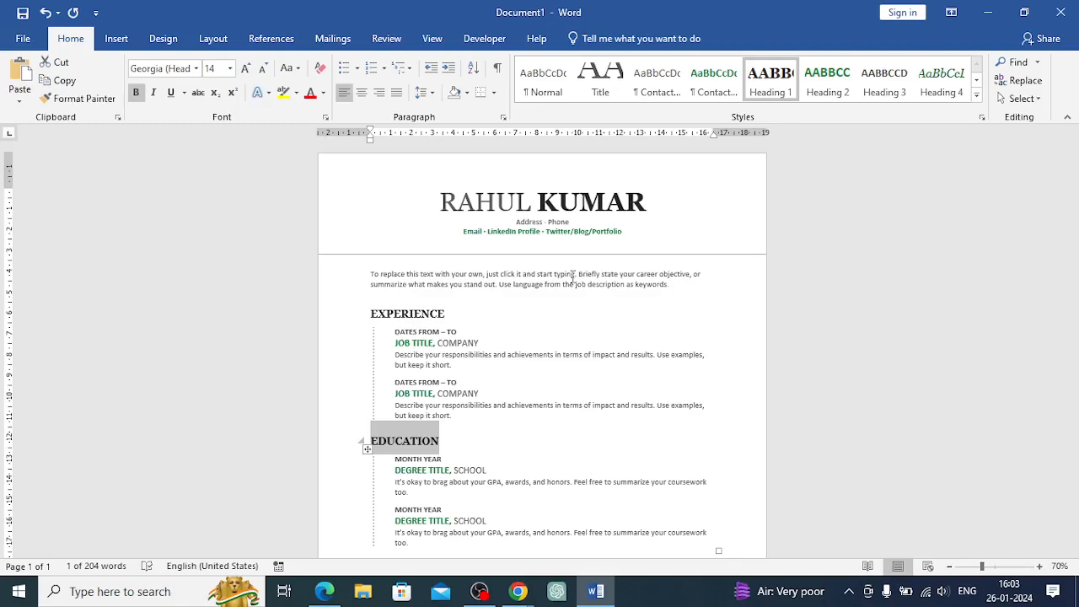
# Preview how the resume will print, then return to the document
pyautogui.hotkey('ctrl', 'p')
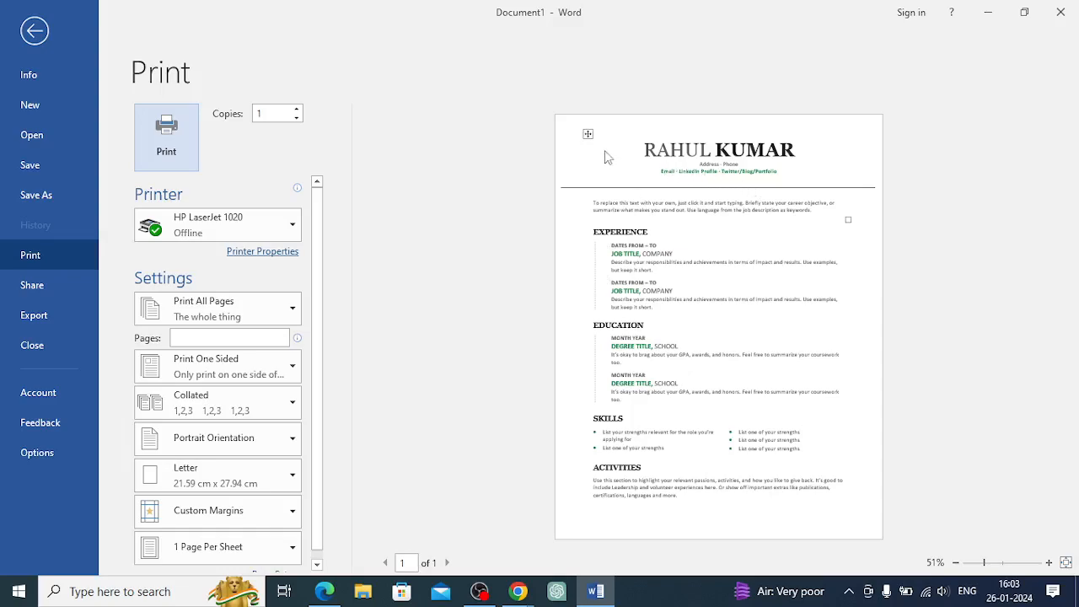
pyautogui.click(34, 32)
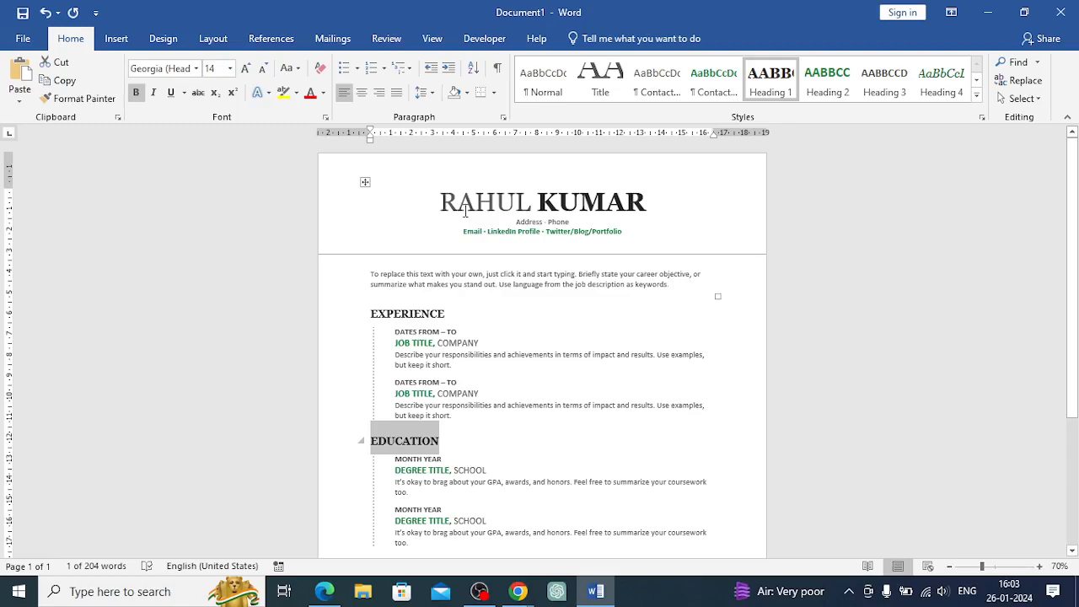
# Close Word without saving, reopen it from the desktop shortcut and start a blank document
pyautogui.click(1061, 13)
pyautogui.click(532, 330)
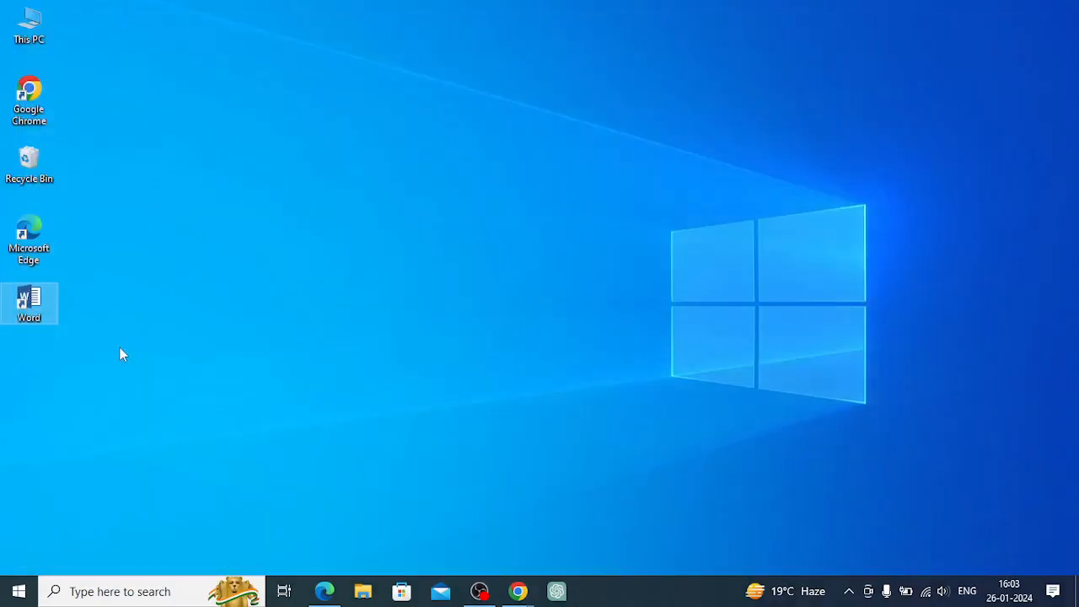
pyautogui.doubleClick(42, 319)
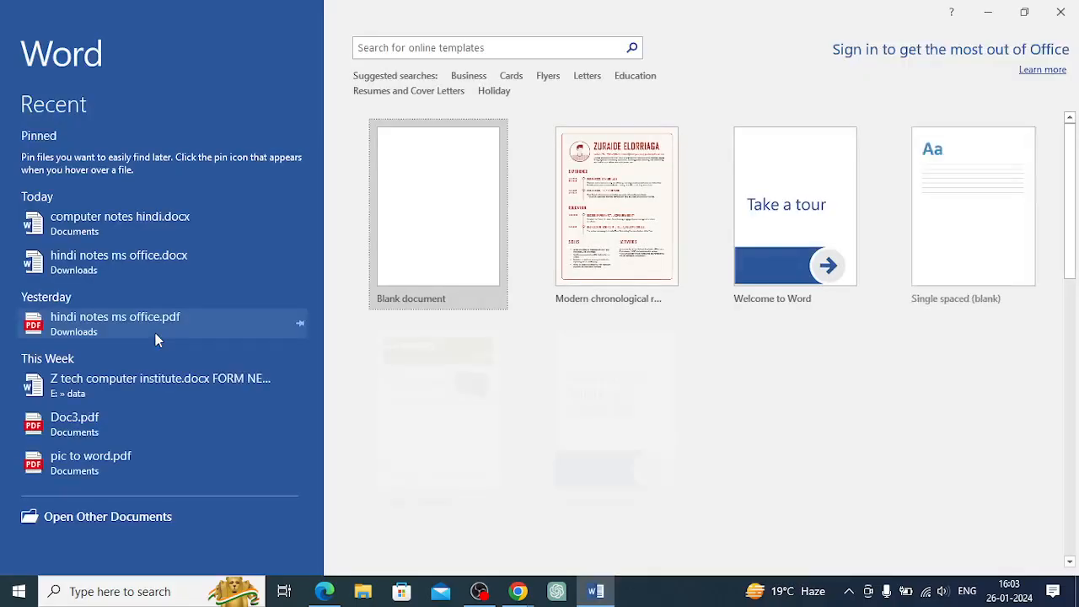
pyautogui.click(424, 224)
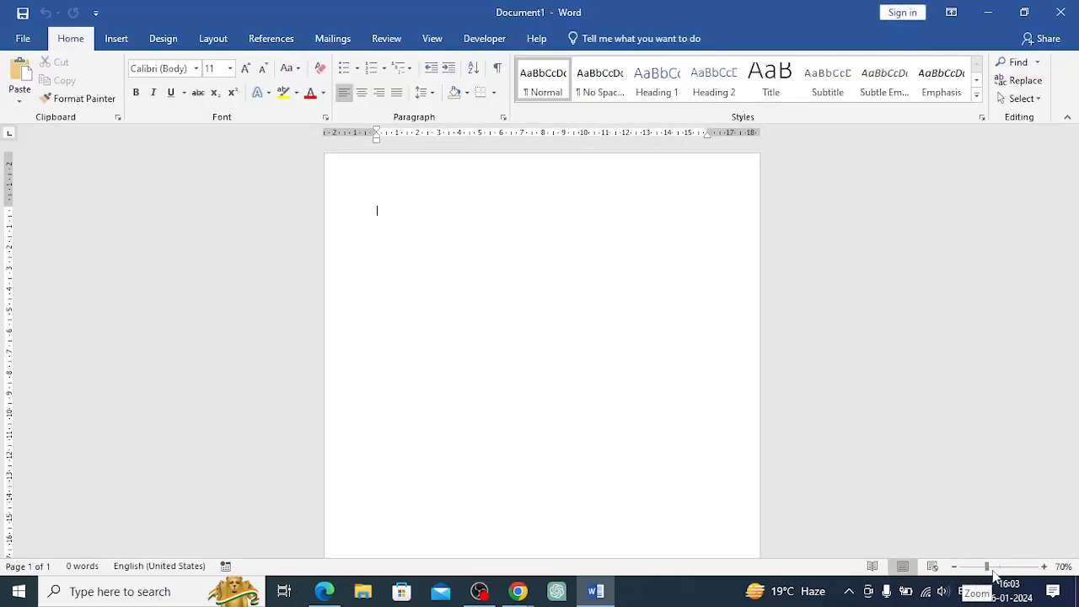
# Add the New command to the Quick Access Toolbar
pyautogui.click(1045, 568)
pyautogui.click(1046, 568)
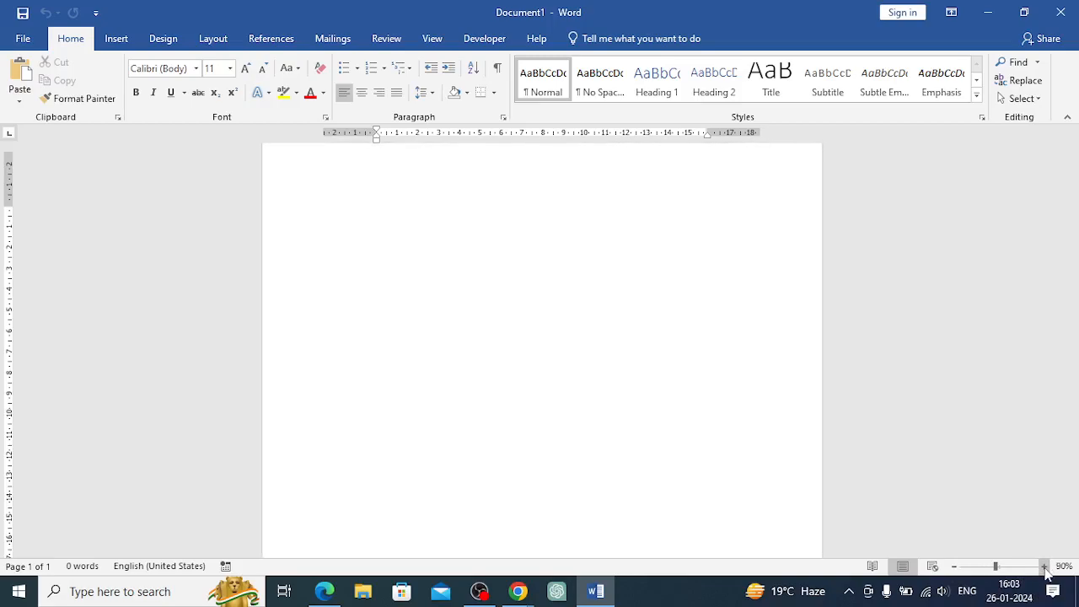
pyautogui.click(1045, 567)
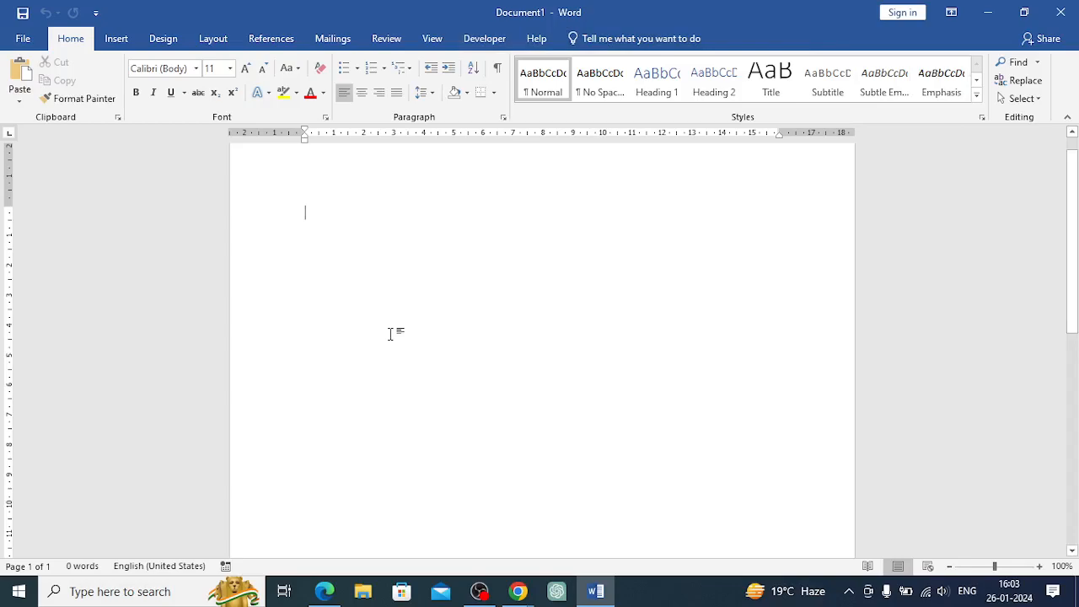
pyautogui.click(97, 14)
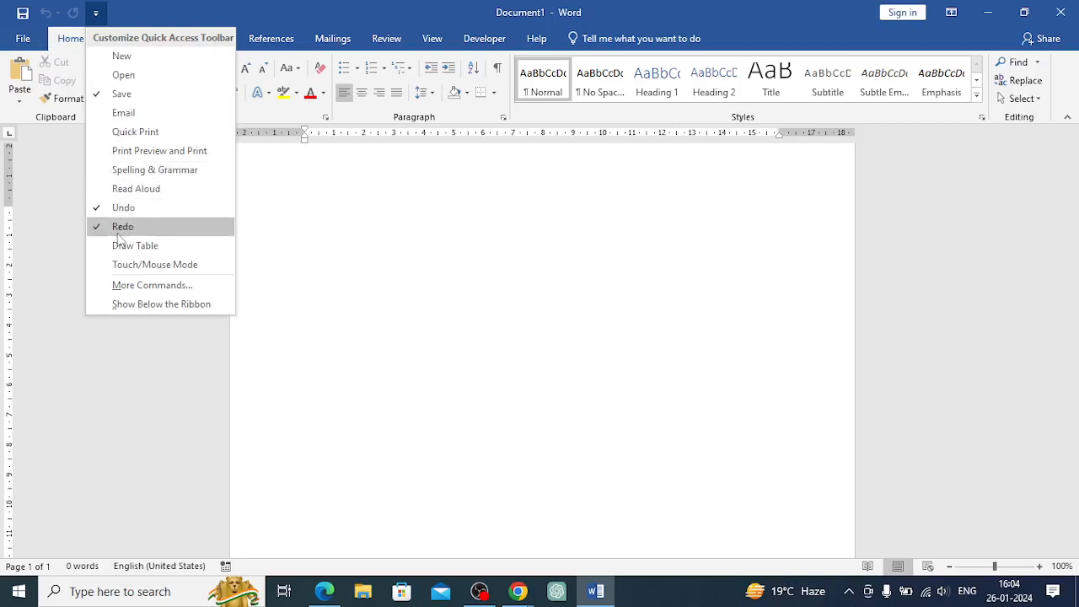
pyautogui.click(107, 56)
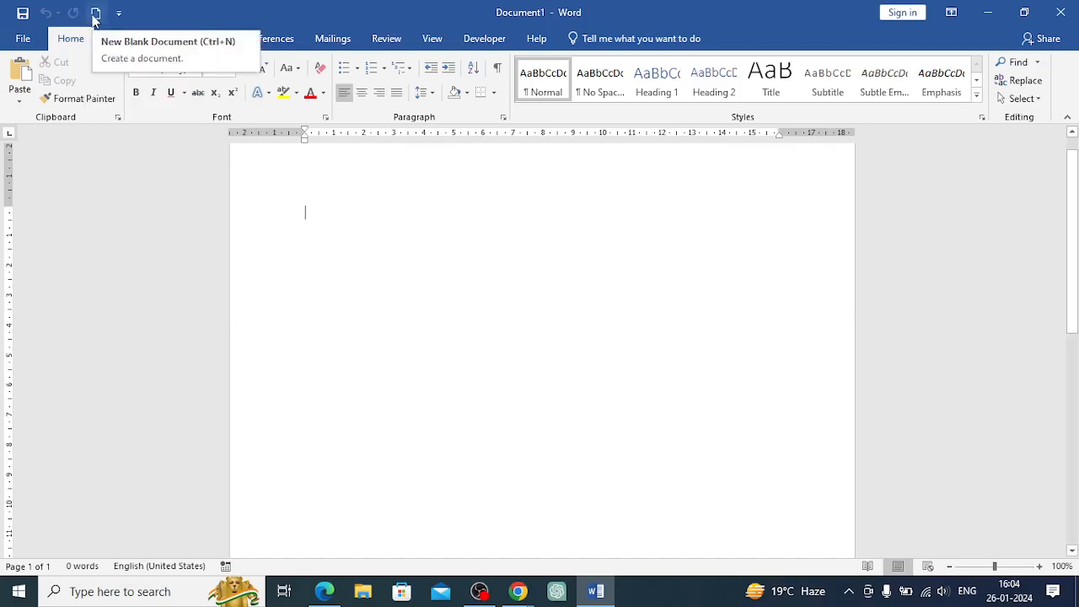
pyautogui.click(118, 13)
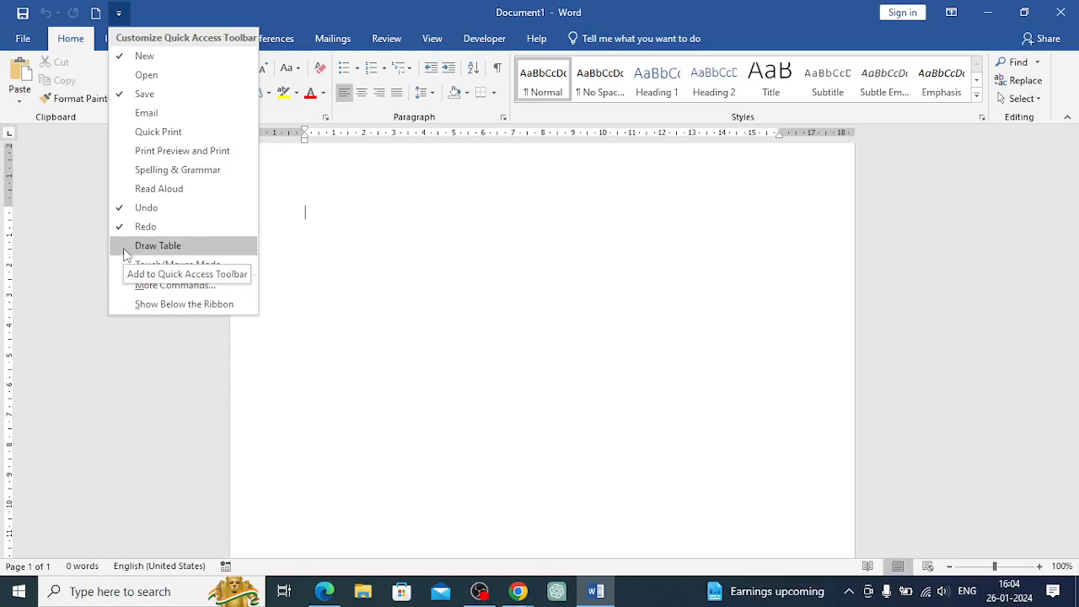
pyautogui.click(321, 154)
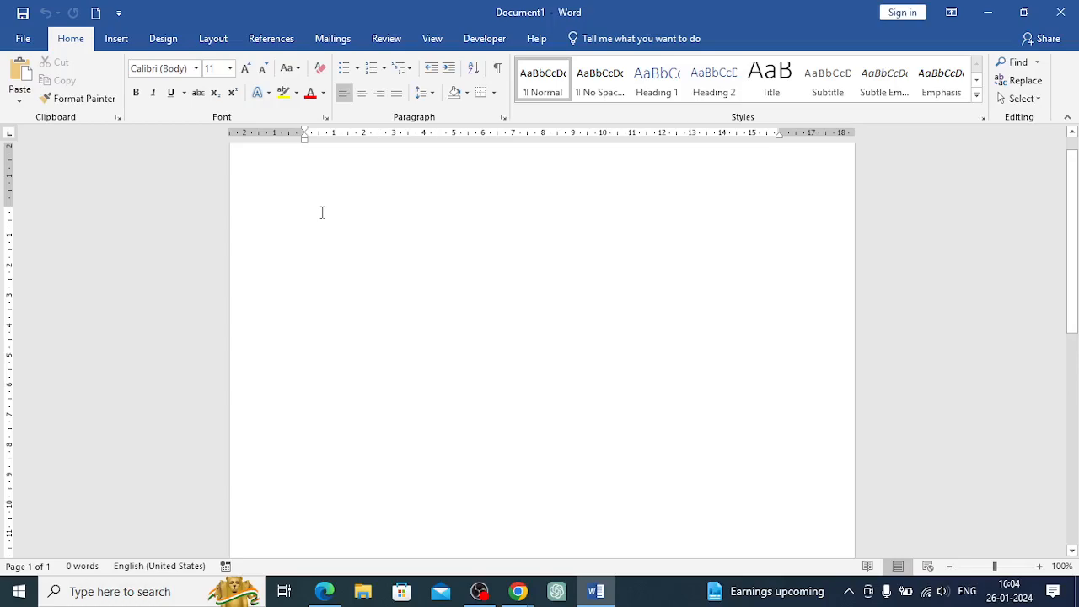
# Type the word sample and save the document as sample.docx in the Documents folder
pyautogui.write('sample')
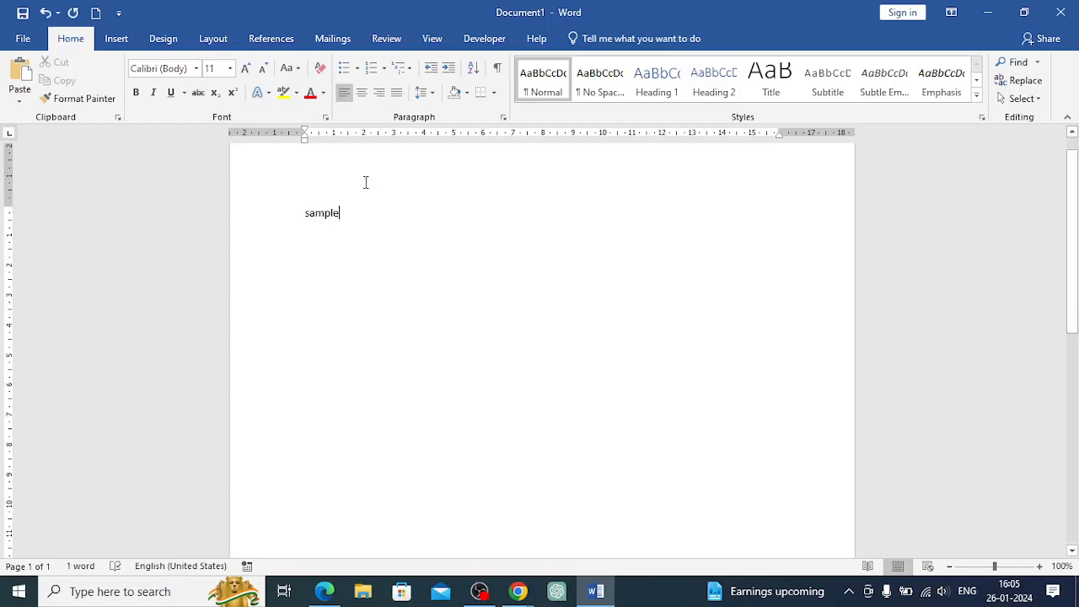
pyautogui.click(25, 40)
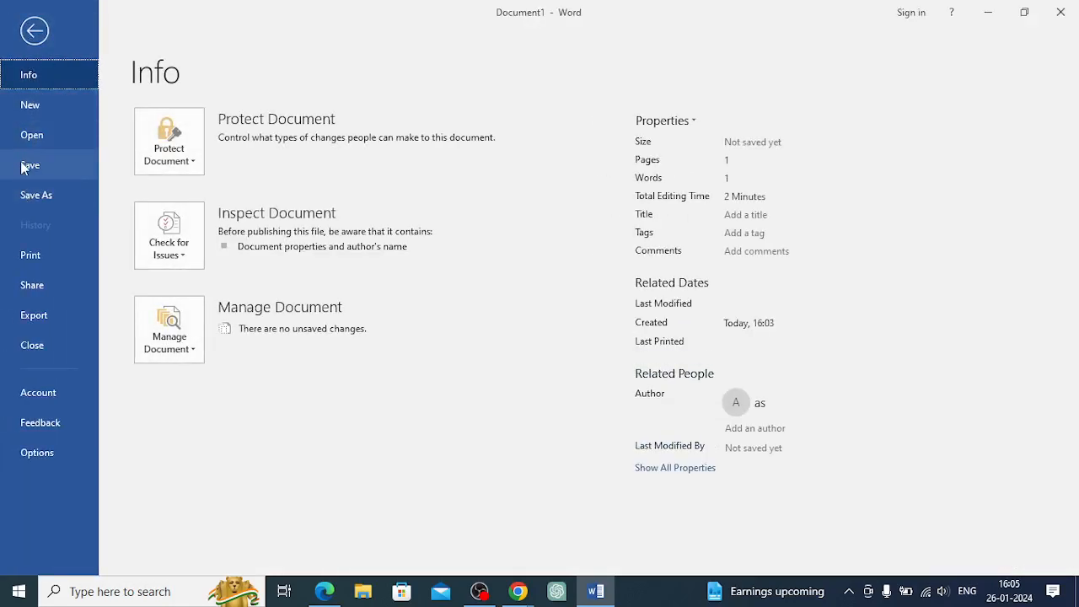
pyautogui.click(36, 195)
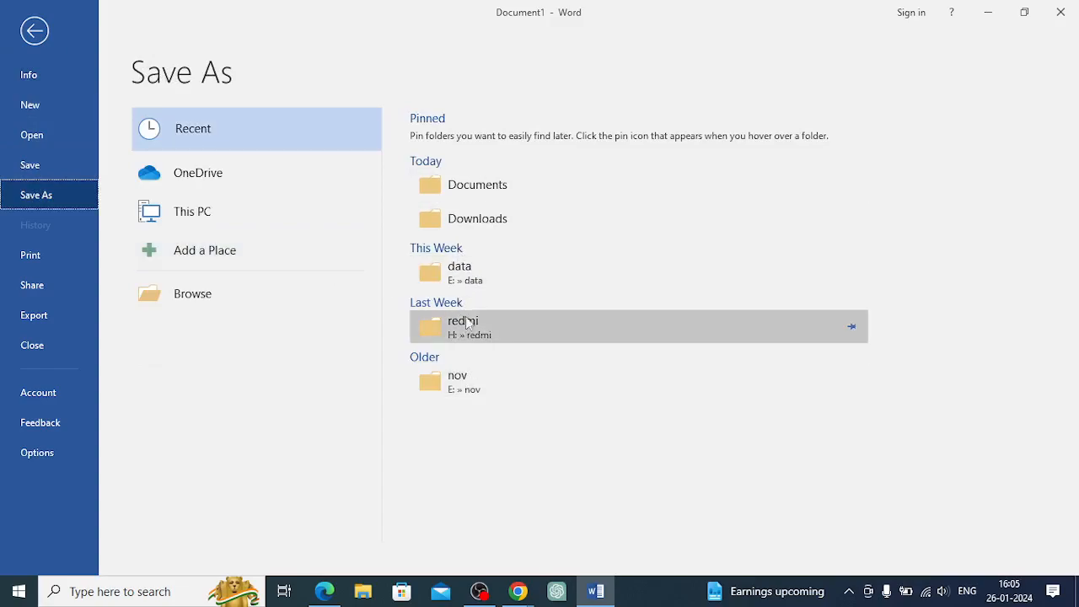
pyautogui.click(466, 192)
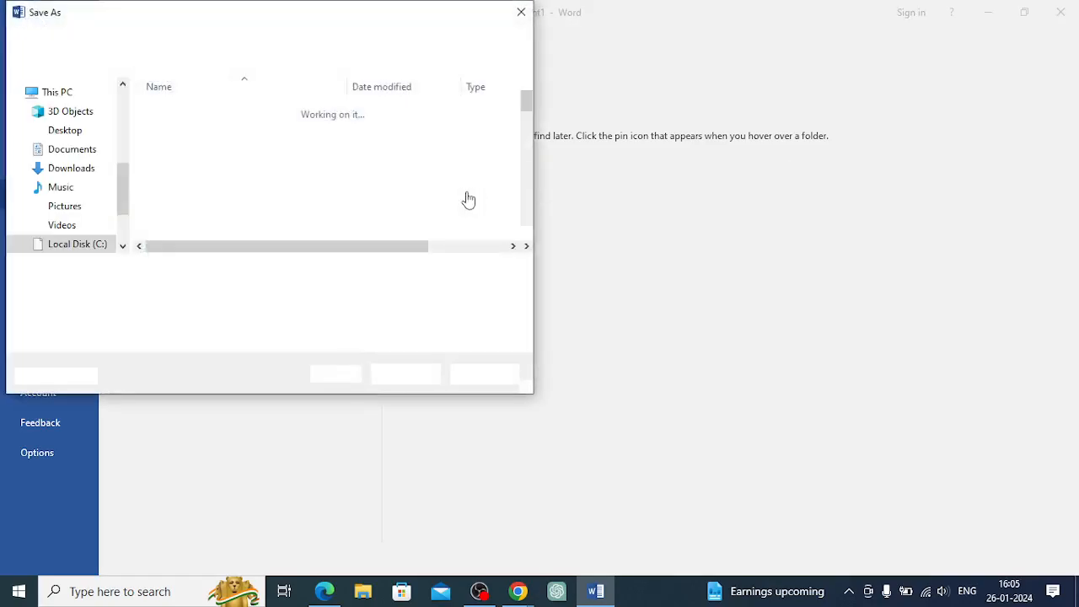
pyautogui.click(166, 270)
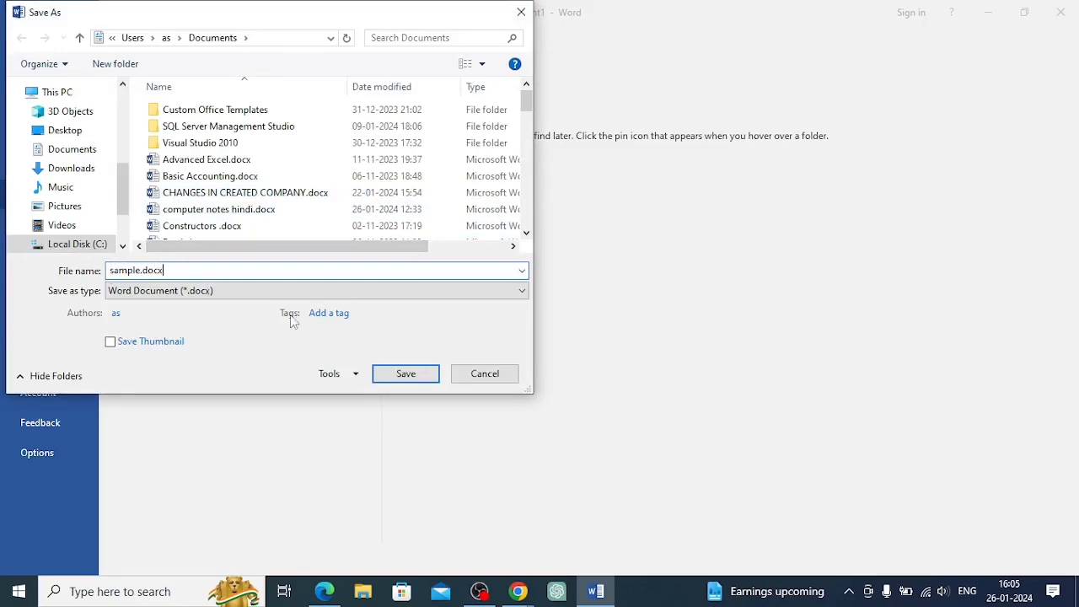
pyautogui.click(419, 376)
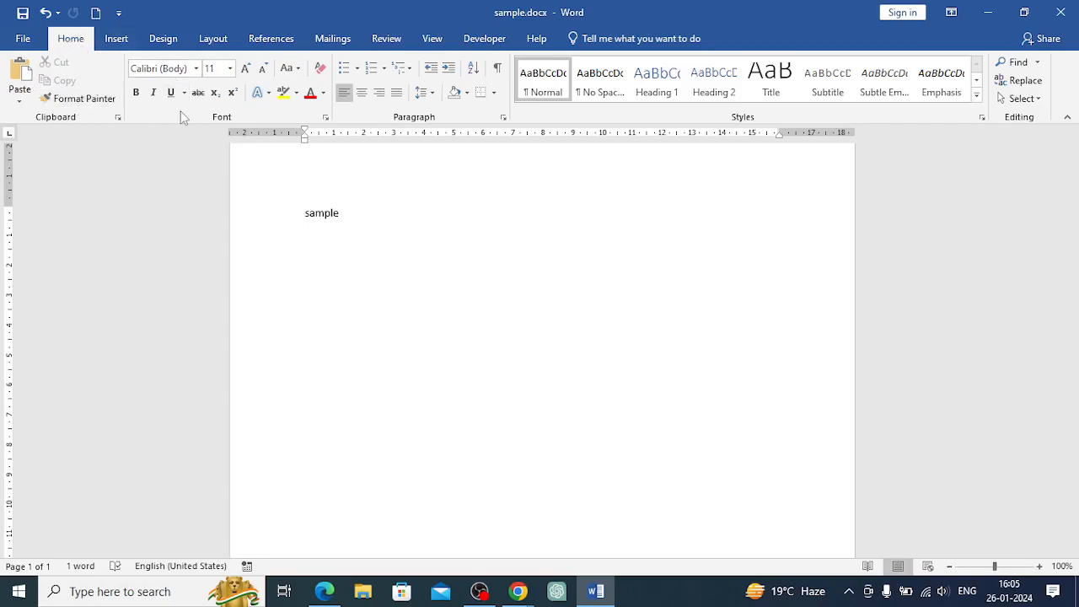
# Try the Read Mode, Web Layout and Print Layout views of the document
pyautogui.click(118, 39)
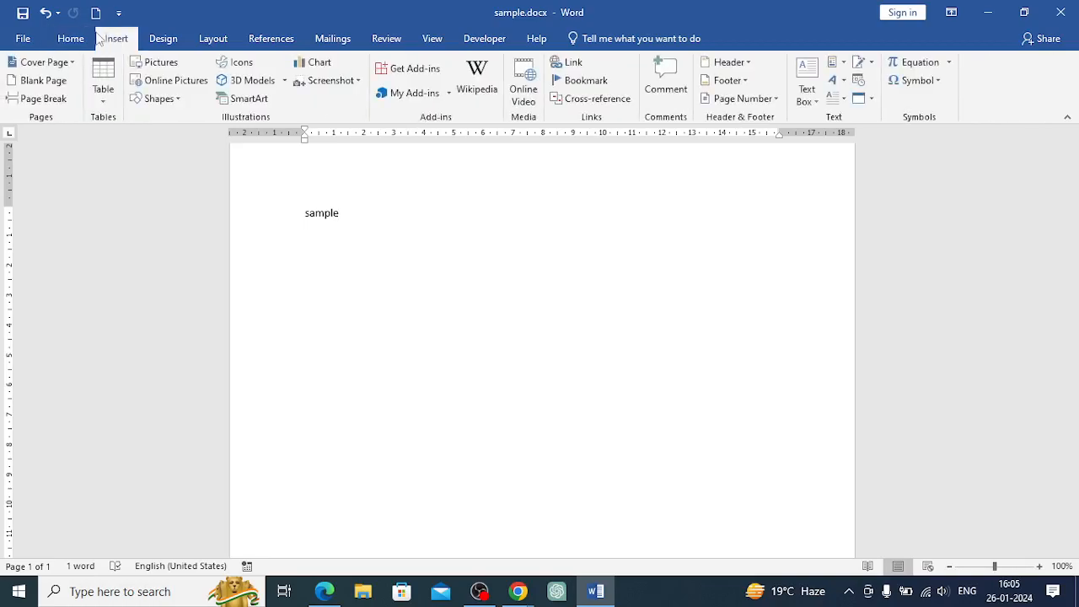
pyautogui.click(71, 40)
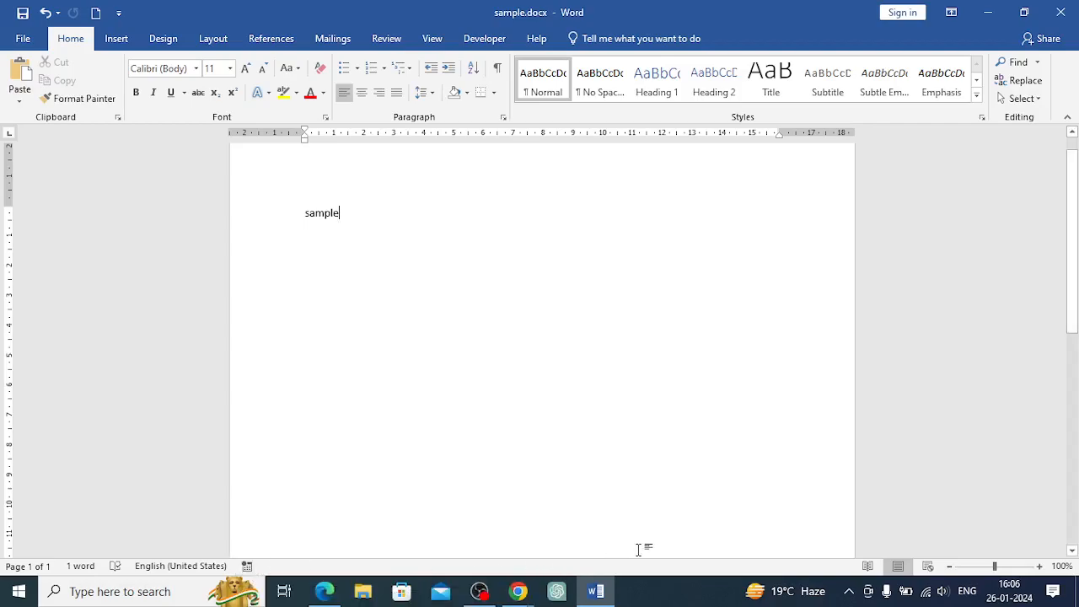
pyautogui.click(869, 567)
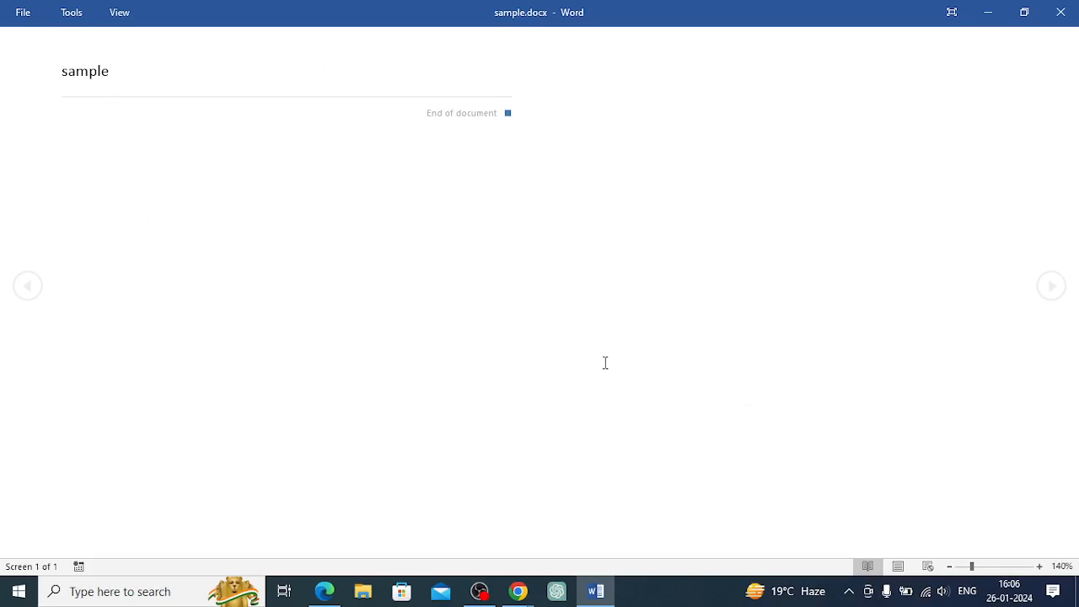
pyautogui.click(898, 571)
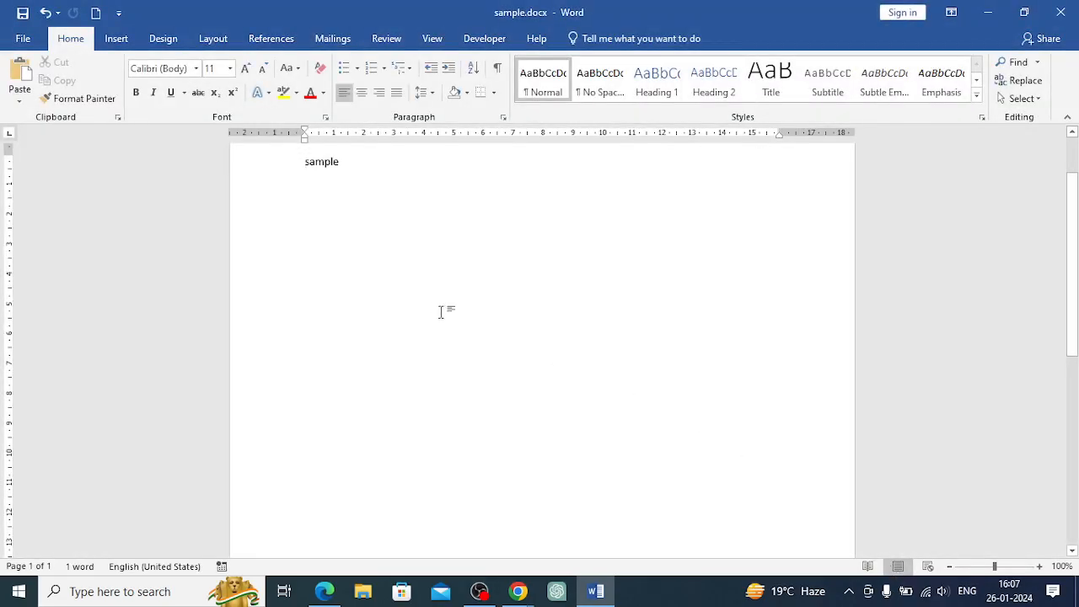
pyautogui.click(929, 570)
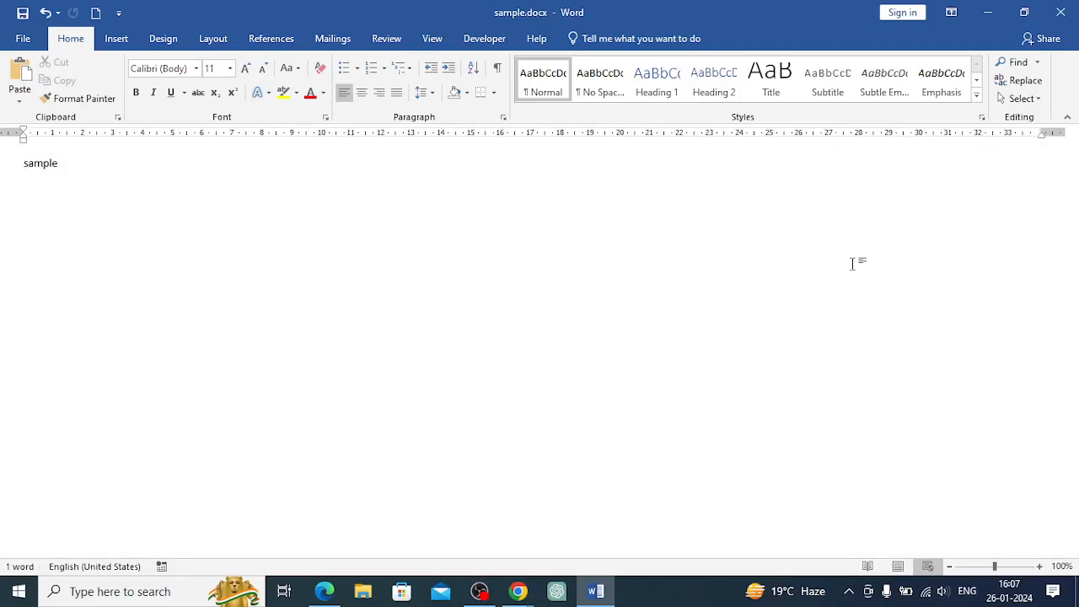
pyautogui.click(899, 569)
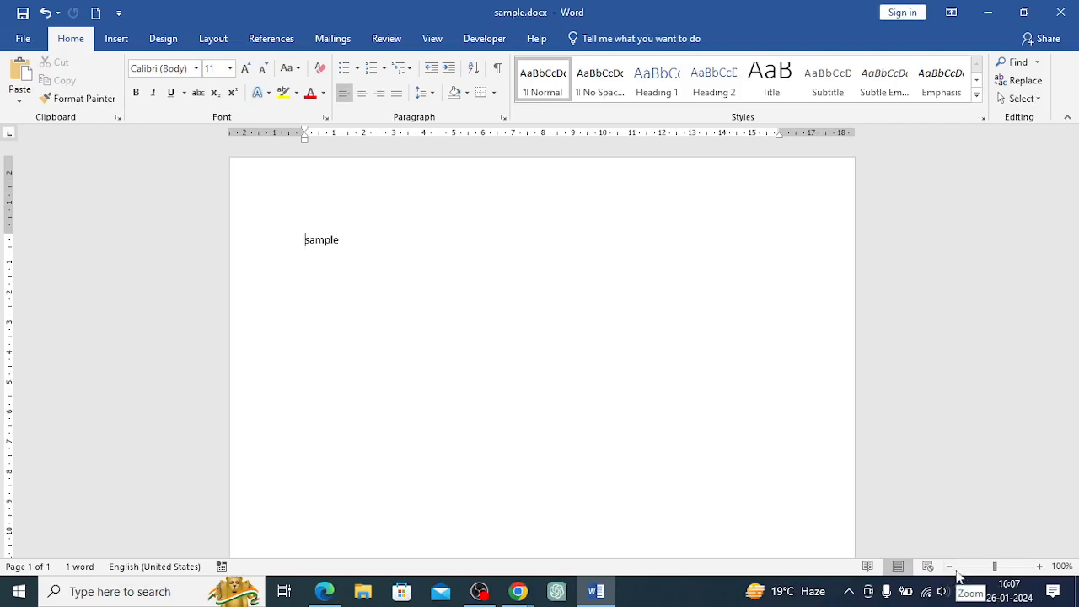
pyautogui.moveTo(997, 570)
pyautogui.mouseDown()
pyautogui.moveTo(983, 571)
pyautogui.moveTo(1012, 569)
pyautogui.moveTo(1000, 571)
pyautogui.mouseUp()
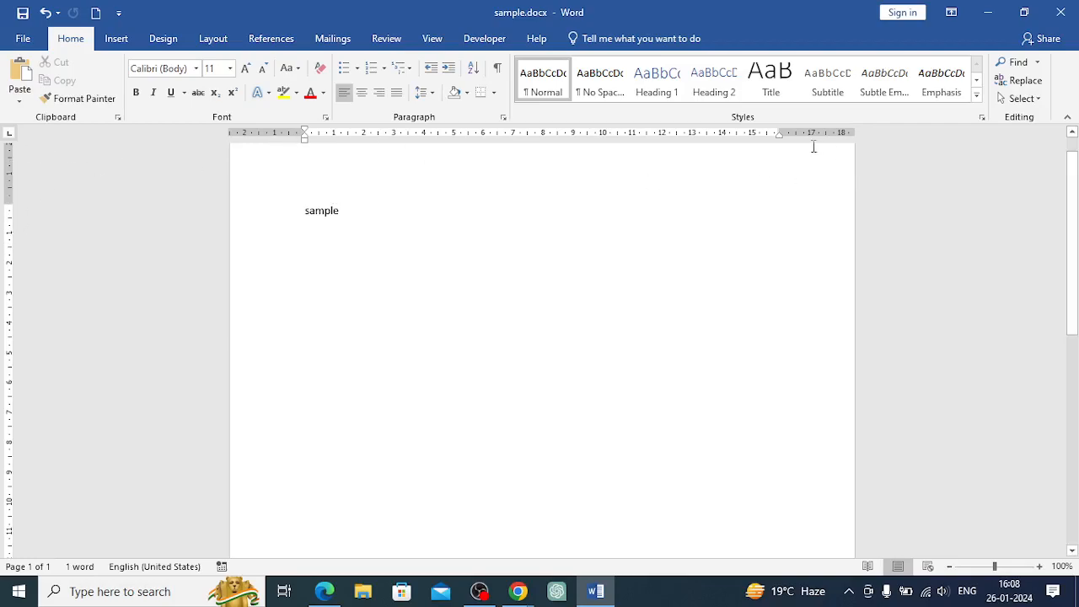
# Zoom the document in to 130%
pyautogui.scroll(-4, 422, 335)
pyautogui.scroll(-6, 389, 339)
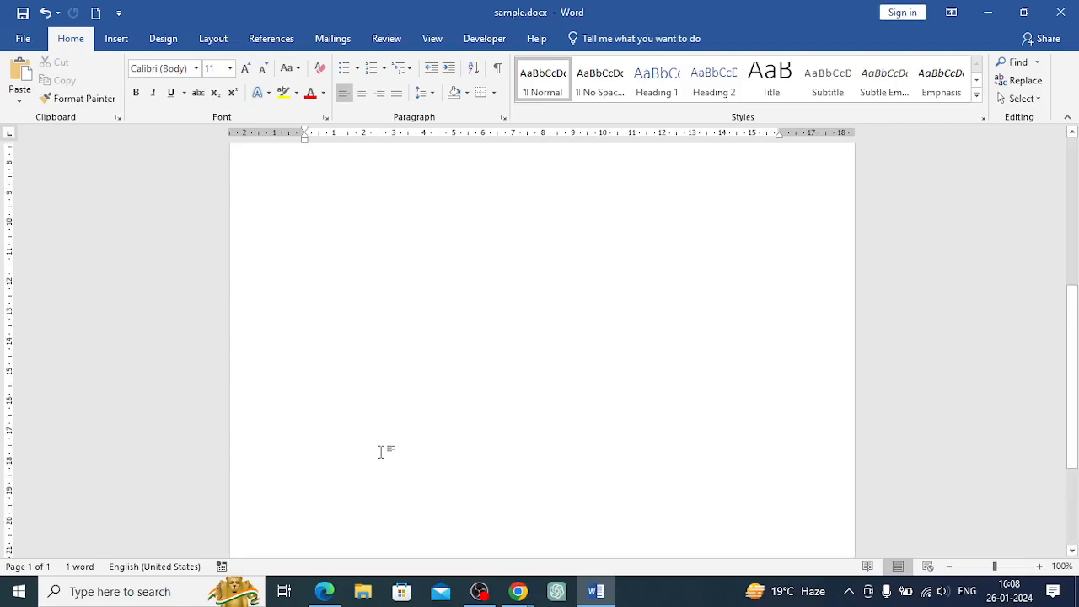
pyautogui.scroll(10, 380, 452)
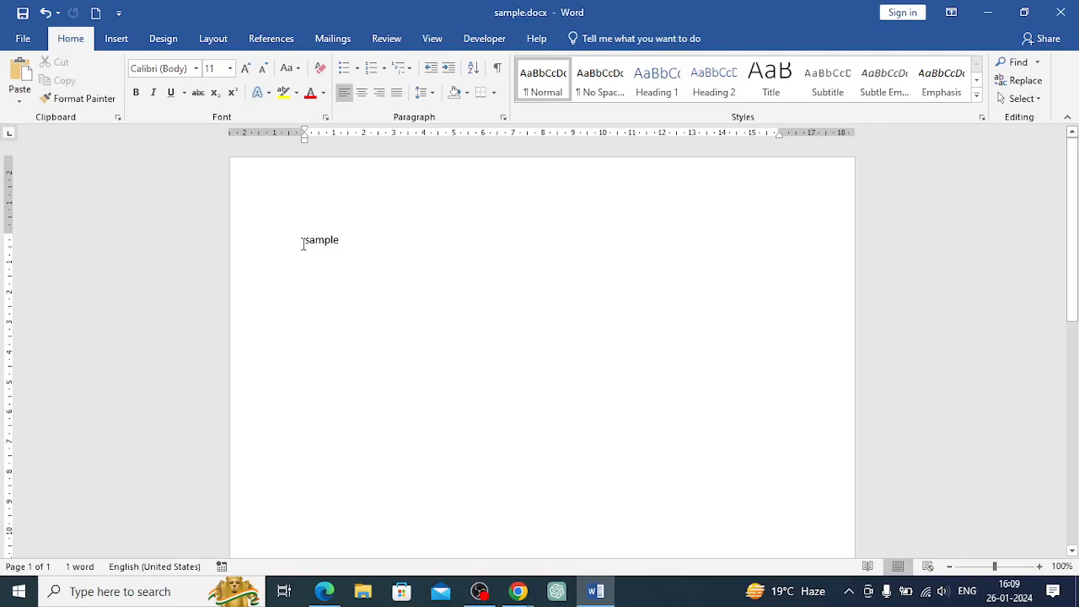
pyautogui.click(1040, 567)
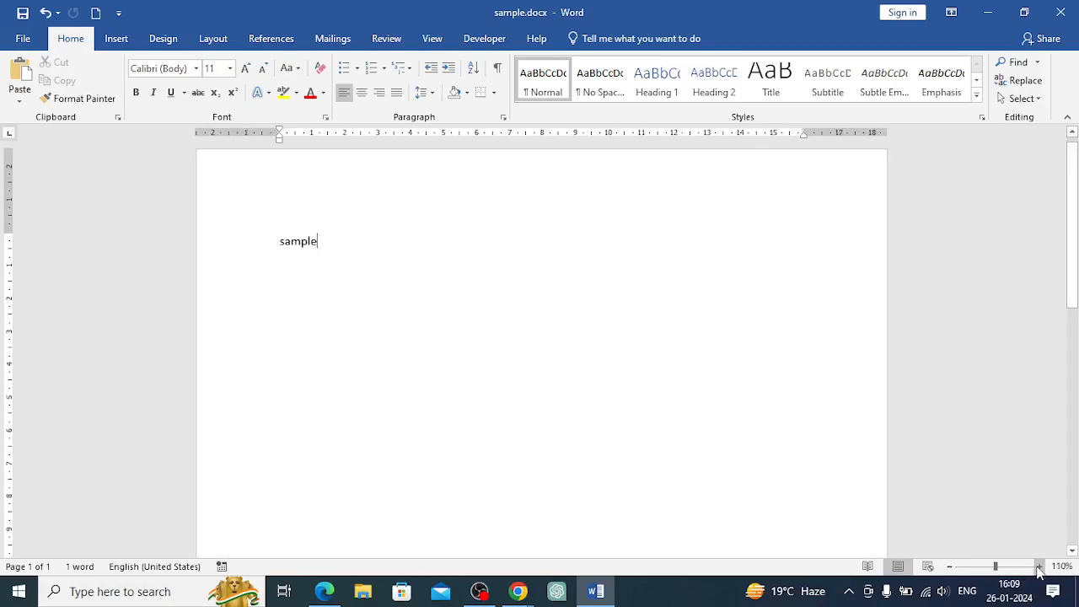
pyautogui.click(1040, 567)
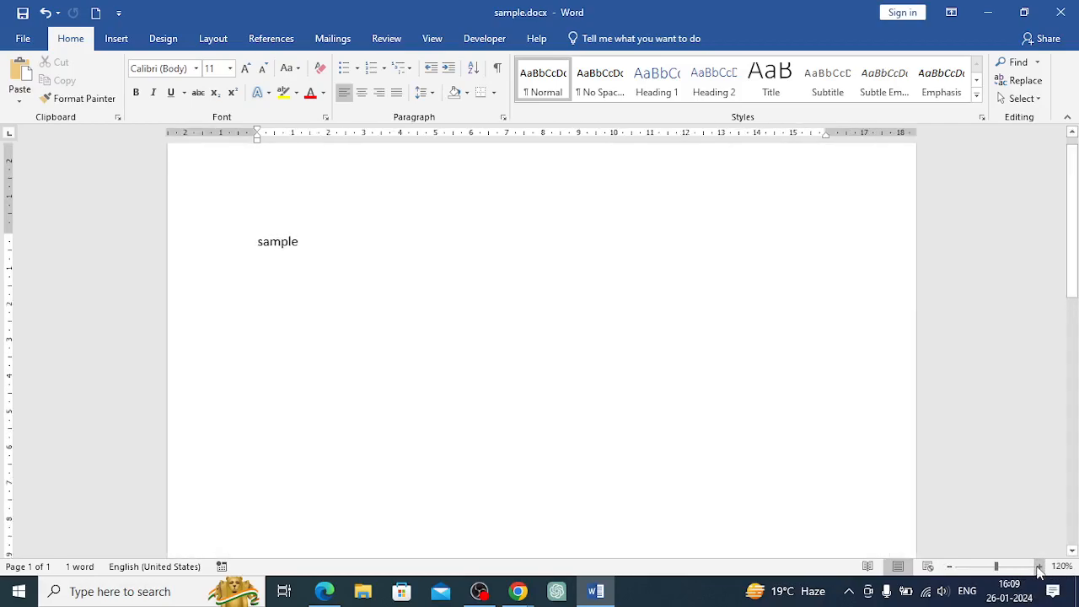
pyautogui.click(1040, 567)
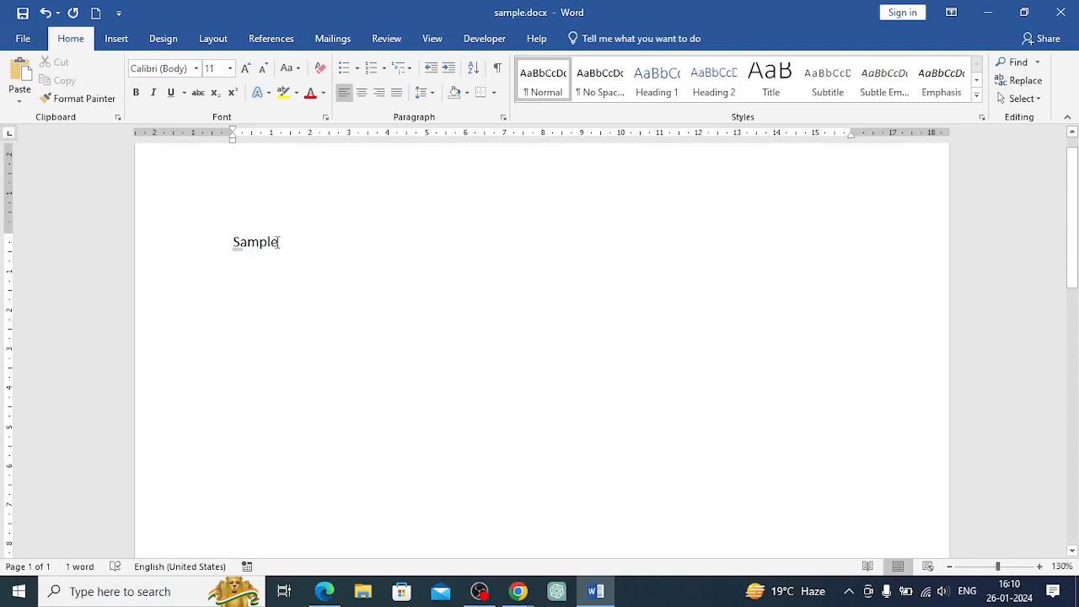
# Select the word Sample by dragging across it and by extending the selection with the keyboard
pyautogui.click(232, 246)
pyautogui.moveTo(234, 243); pyautogui.dragTo(279, 245)
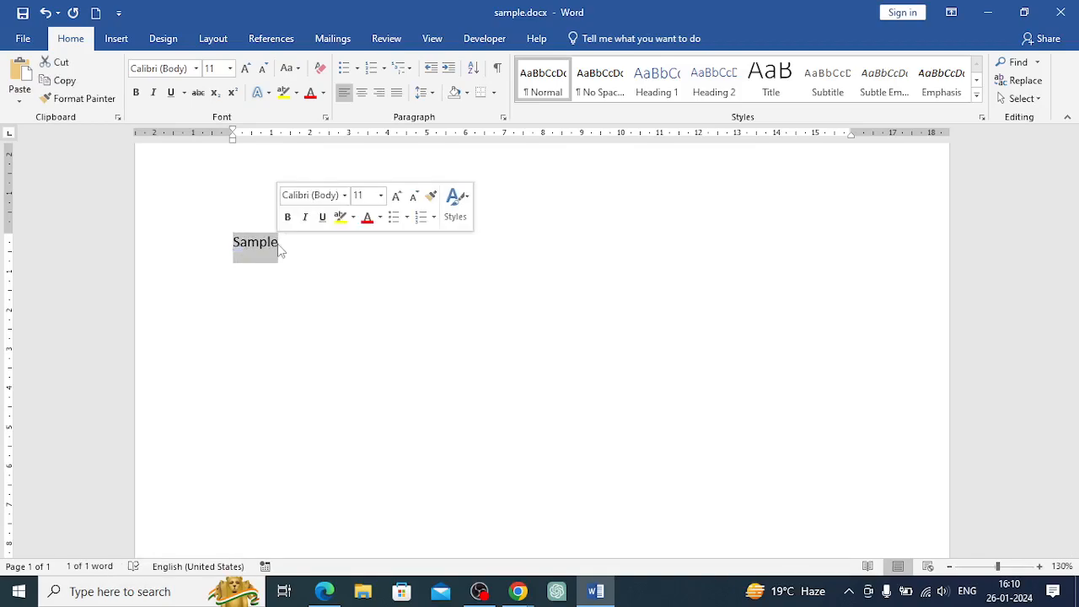
pyautogui.click(280, 246)
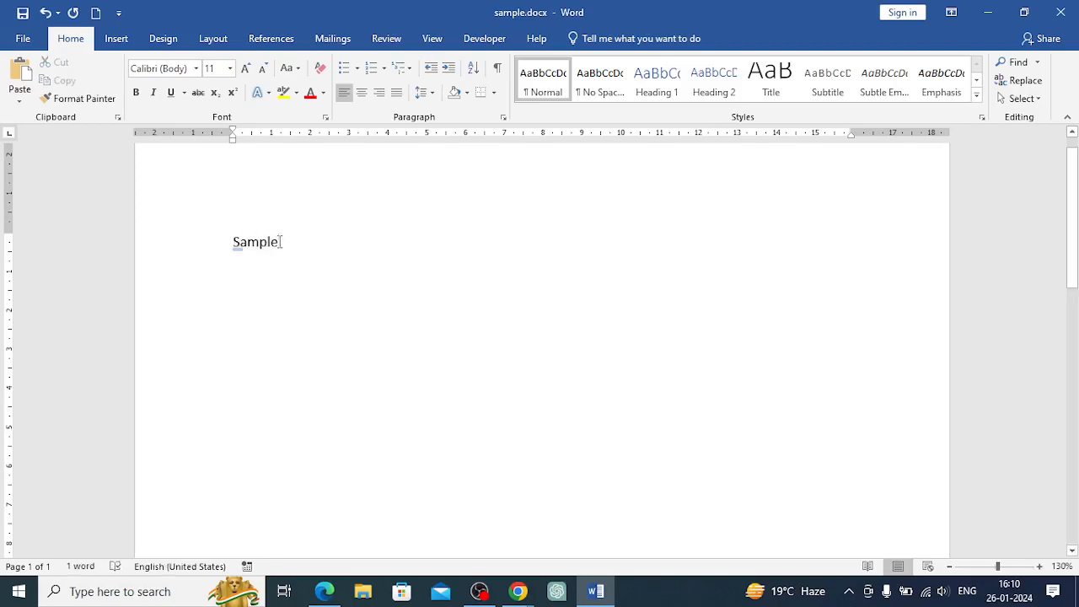
pyautogui.moveTo(280, 242); pyautogui.dragTo(239, 246)
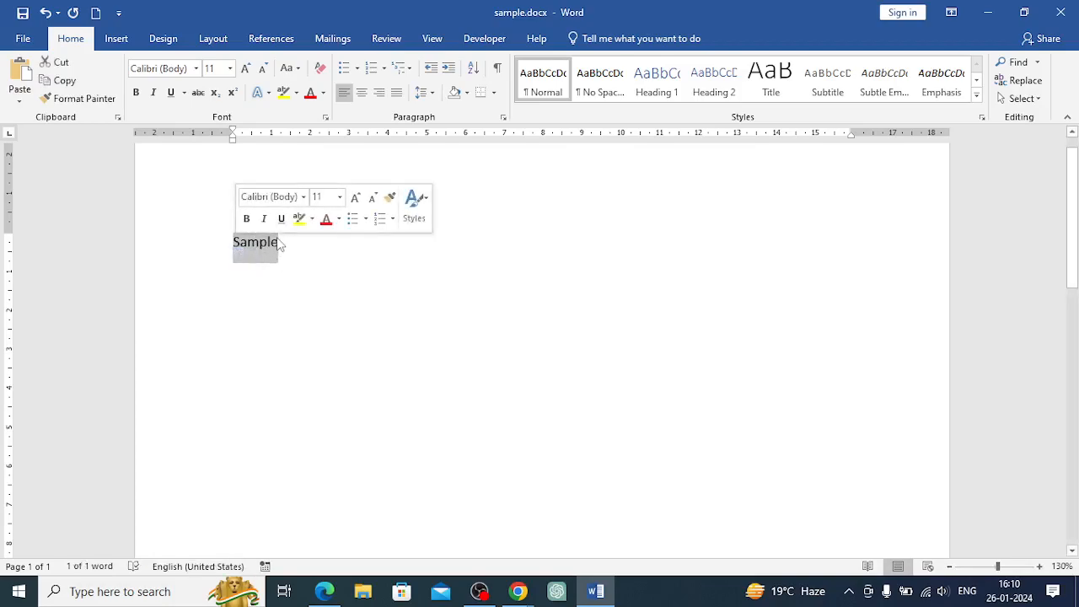
pyautogui.click(279, 243)
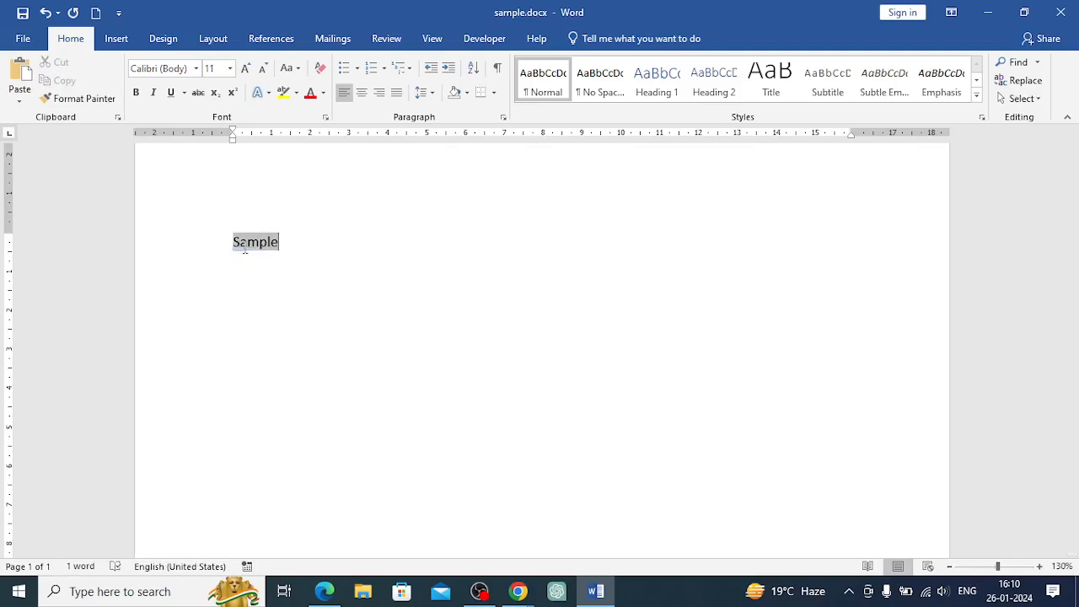
pyautogui.click(235, 244)
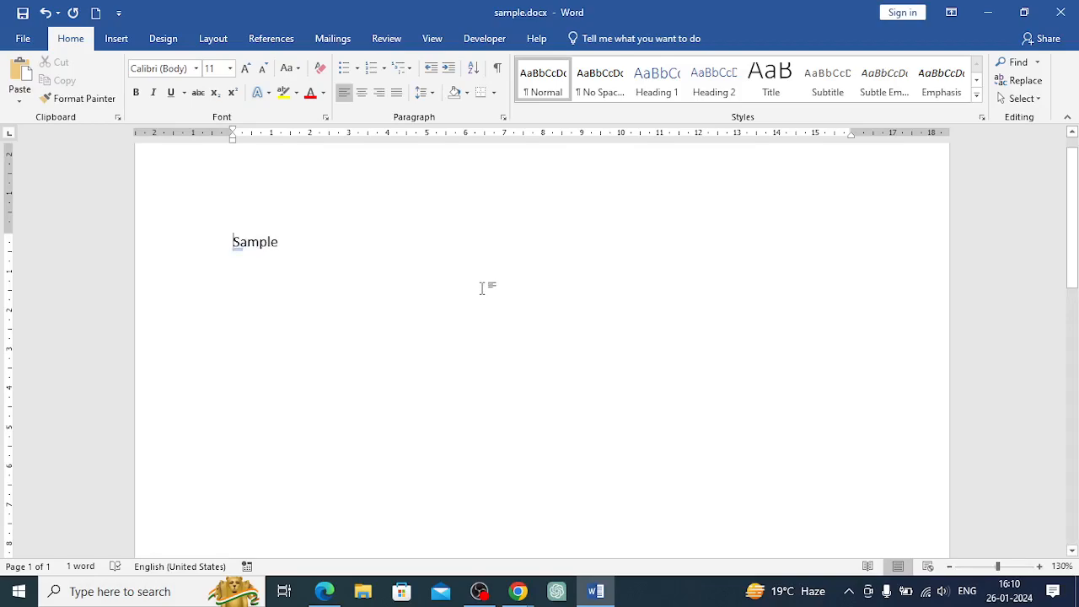
pyautogui.hotkey('shift', 'Right')
pyautogui.hotkey('shift', 'Right')
pyautogui.hotkey('shift', 'Right')
pyautogui.hotkey('shift', 'Right')
pyautogui.hotkey('shift', 'Right')
pyautogui.hotkey('shift', 'Right')
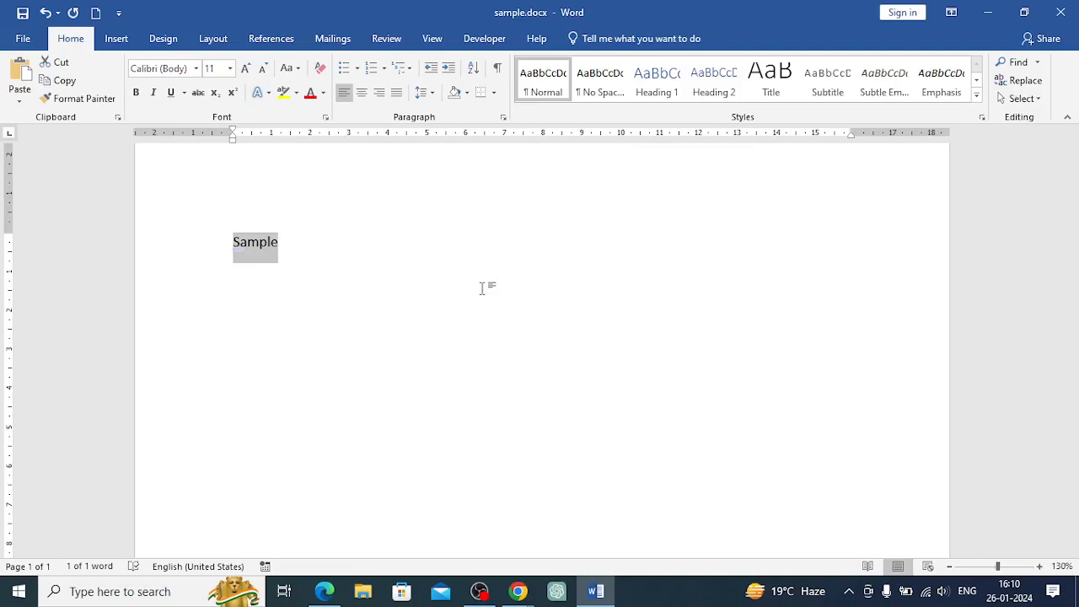
# Select the word Sample and make it bold
pyautogui.click(290, 244)
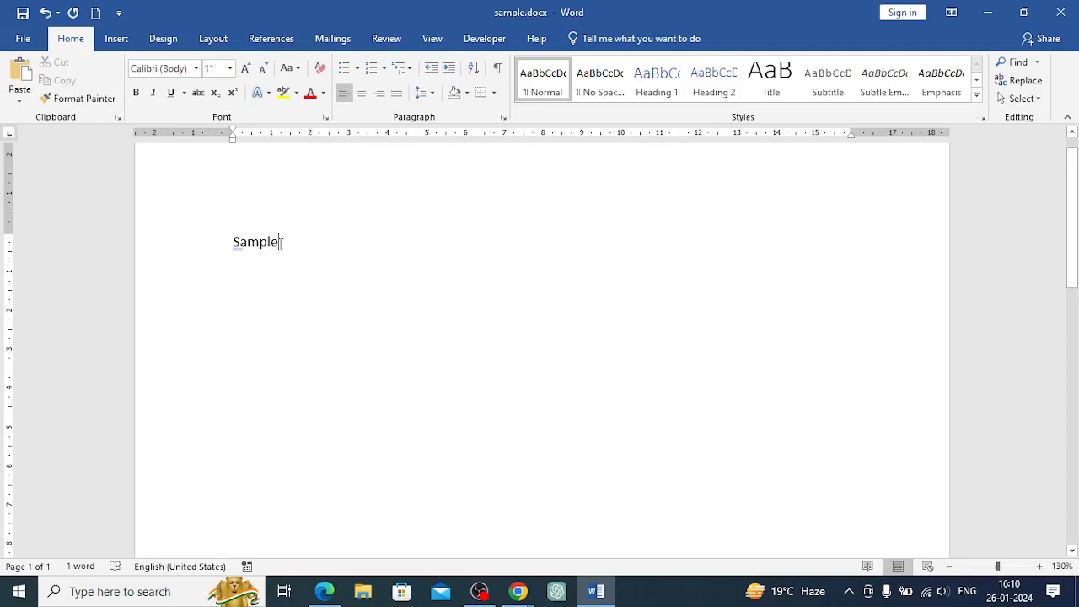
pyautogui.hotkey('shift', 'Left')
pyautogui.hotkey('shift', 'Left')
pyautogui.hotkey('shift', 'Left')
pyautogui.hotkey('shift', 'Left')
pyautogui.hotkey('shift', 'Left')
pyautogui.hotkey('shift', 'Left')
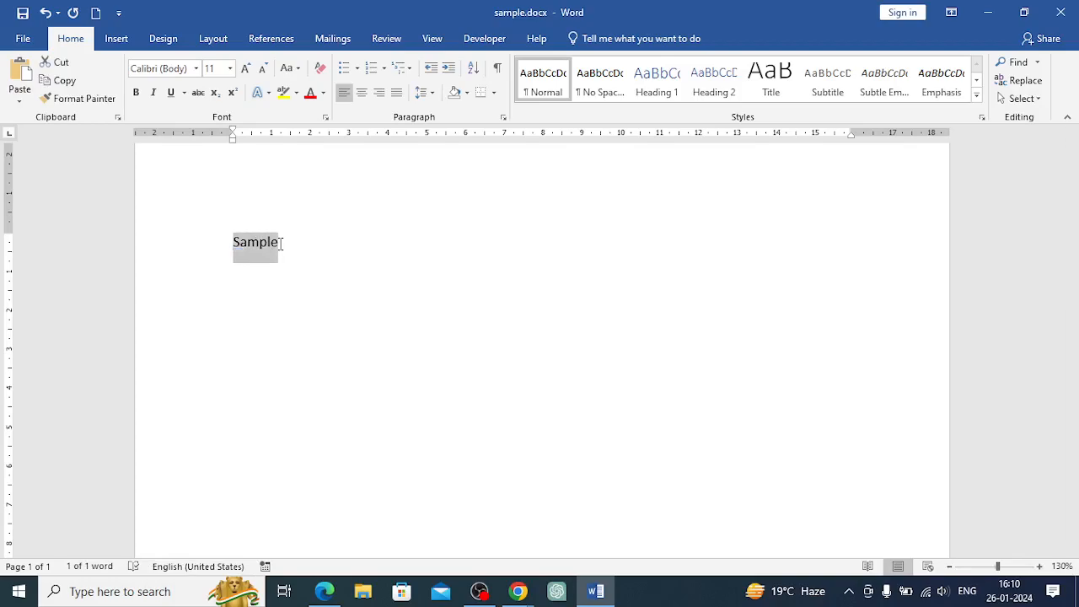
pyautogui.press('Right')
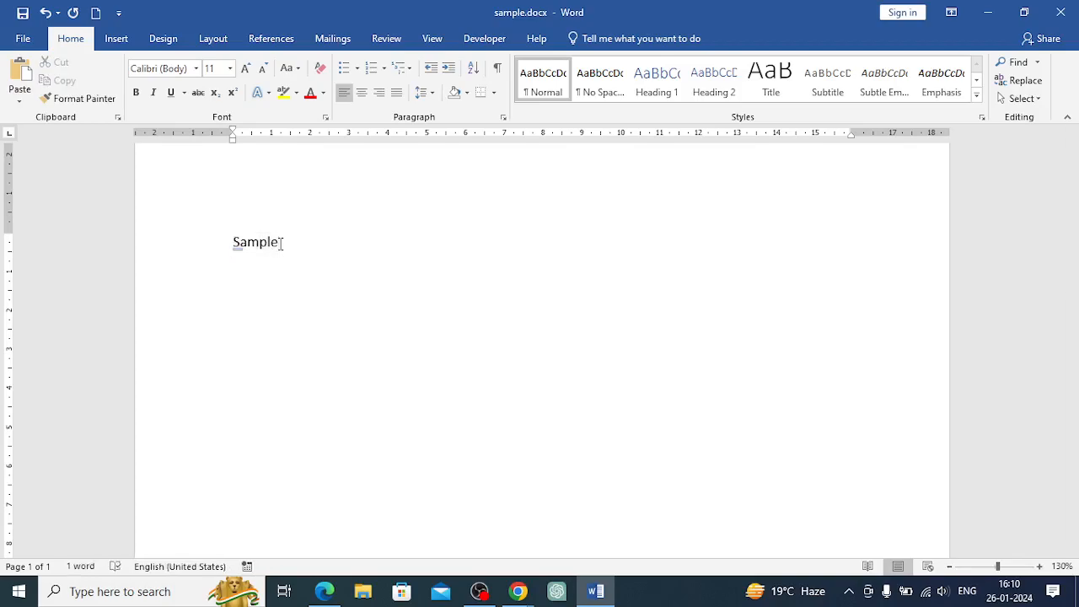
pyautogui.press('Home')
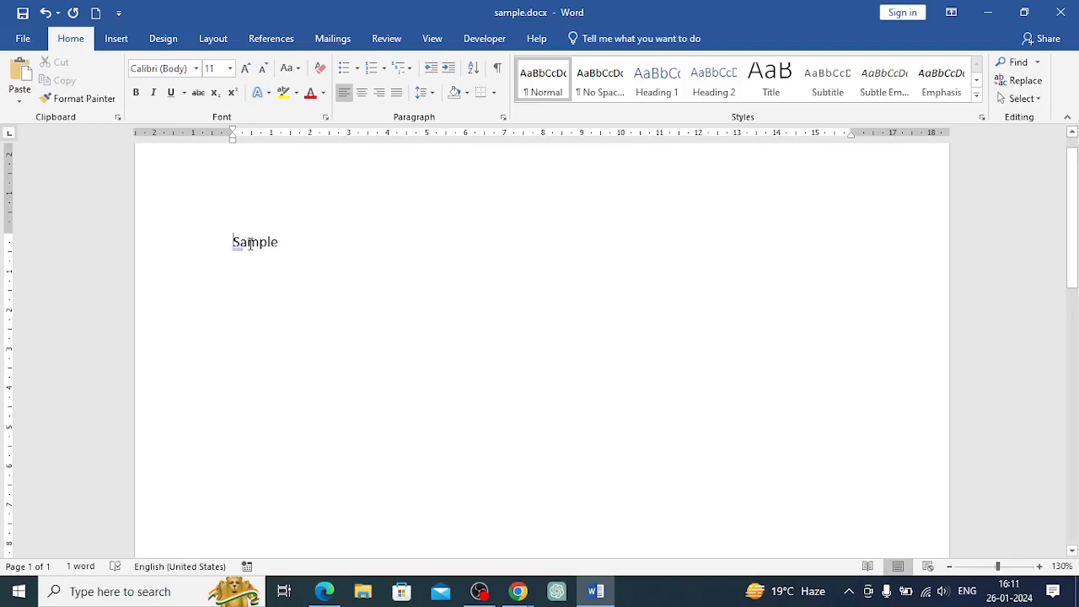
pyautogui.click(249, 243)
pyautogui.click(260, 243)
pyautogui.doubleClick(258, 244)
pyautogui.click(259, 244)
pyautogui.click(136, 93)
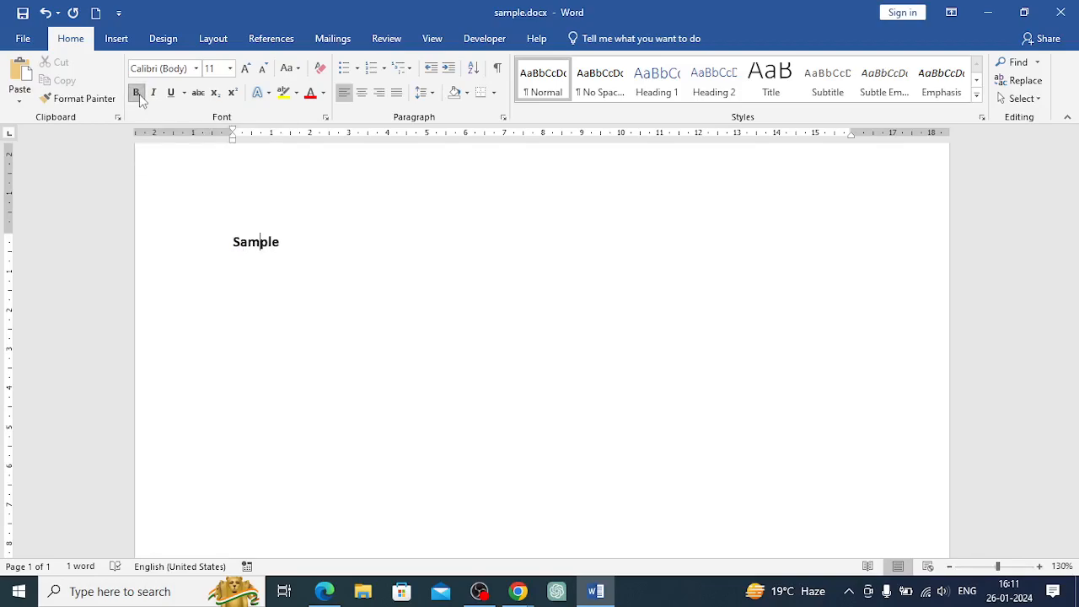
# Replace the word Sample with the text This is ms word tutorial
pyautogui.click(283, 242)
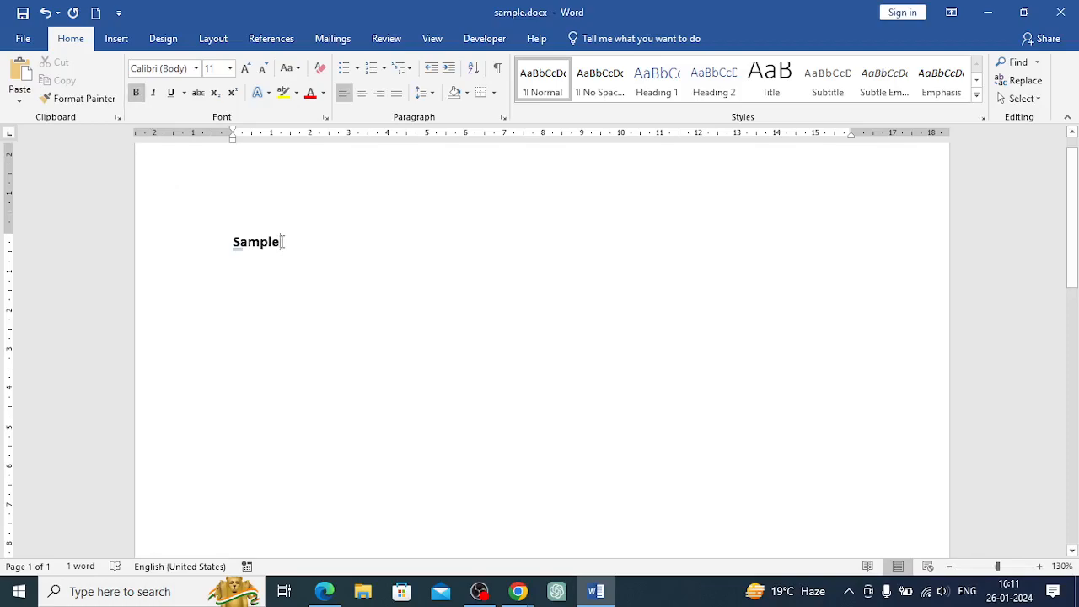
pyautogui.click(231, 243)
pyautogui.hotkey('ctrl', 'a')
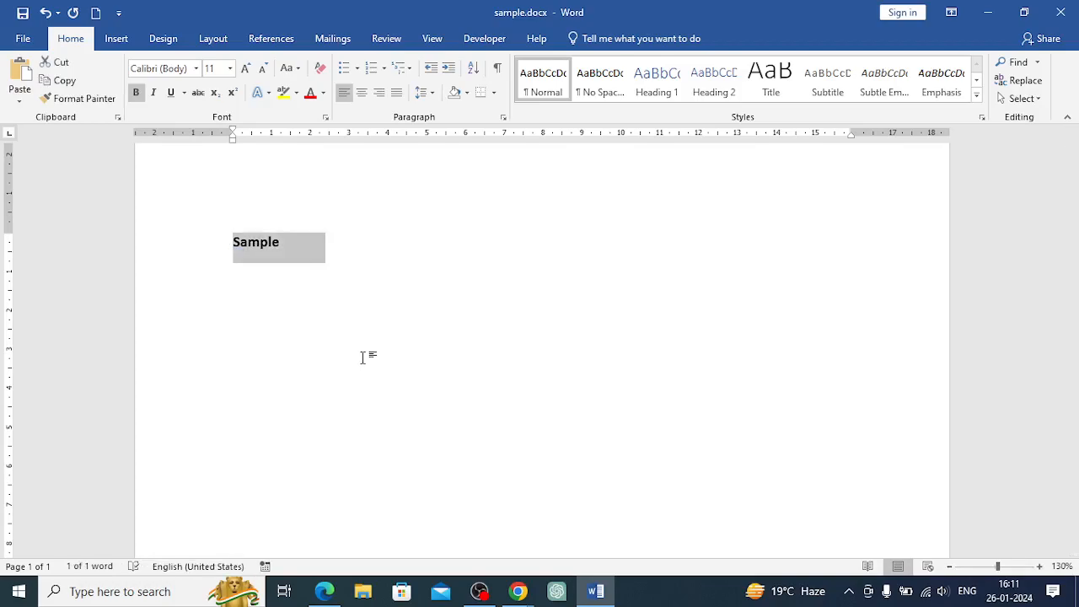
pyautogui.click(286, 243)
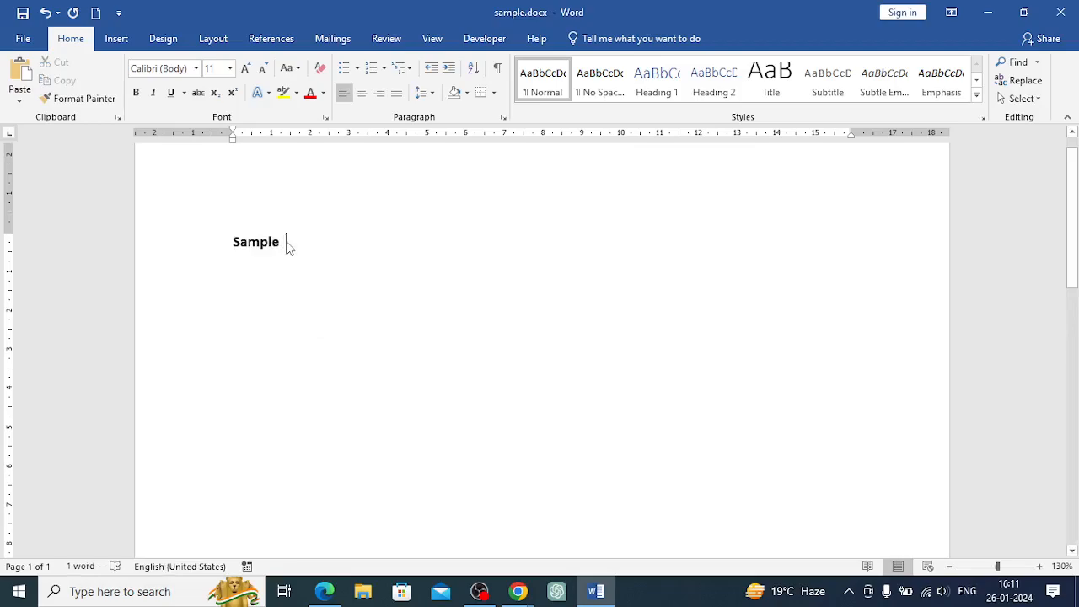
pyautogui.moveTo(286, 243); pyautogui.dragTo(215, 248)
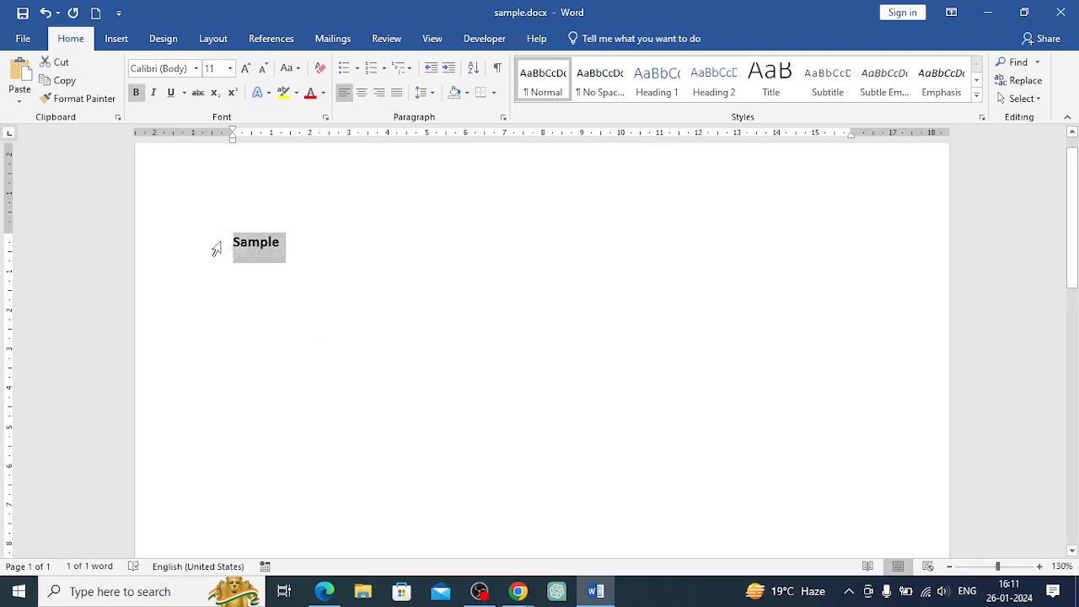
pyautogui.press('Delete')
pyautogui.write('This is ')
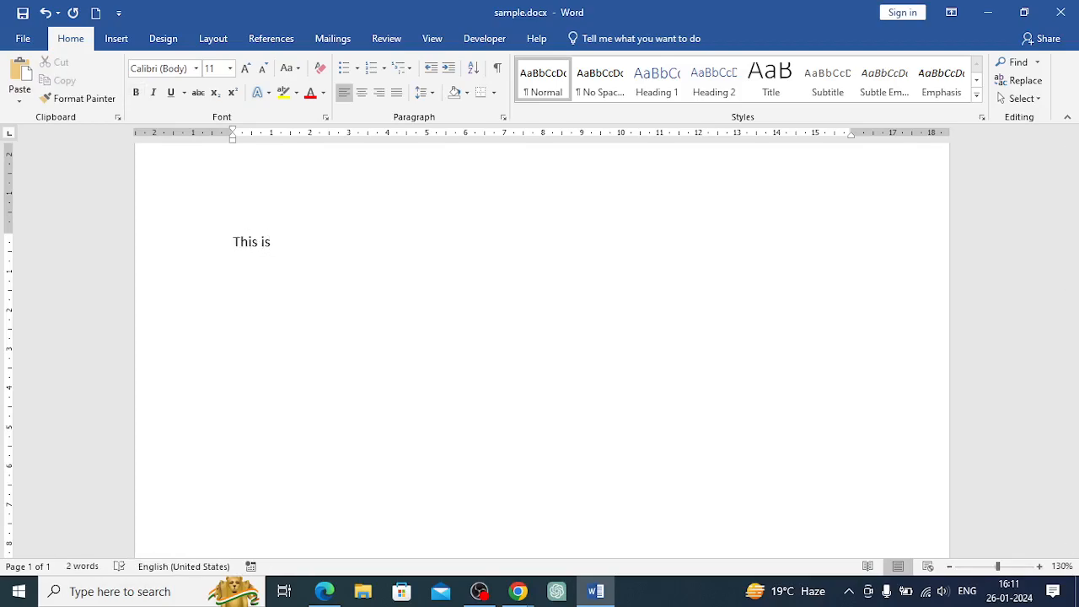
pyautogui.write('ms word tutorial')
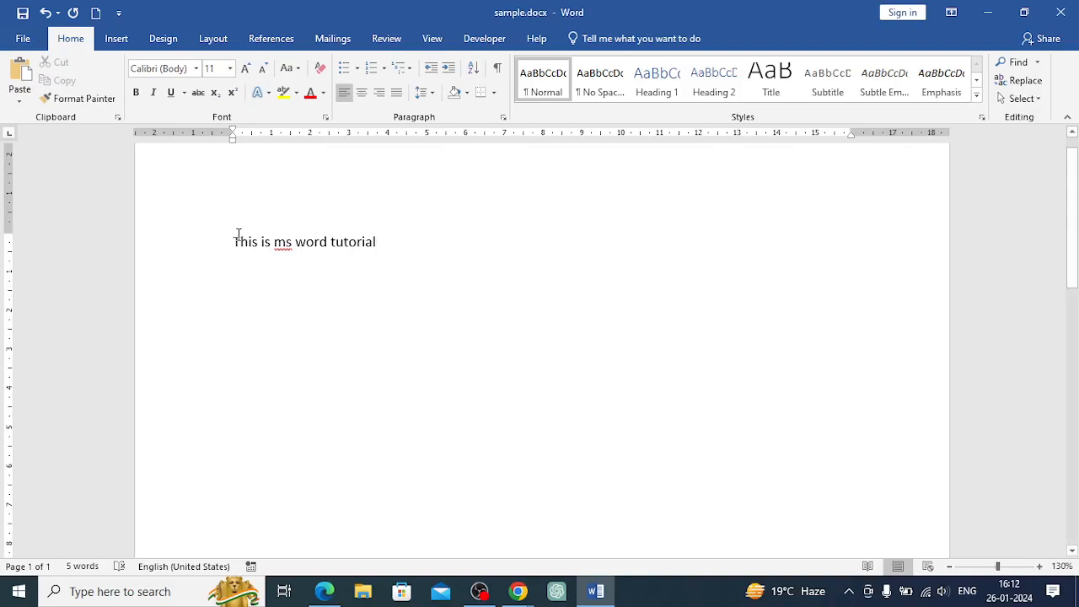
# Copy the sentence and paste it three times at the end of the line
pyautogui.moveTo(232, 242); pyautogui.dragTo(376, 252)
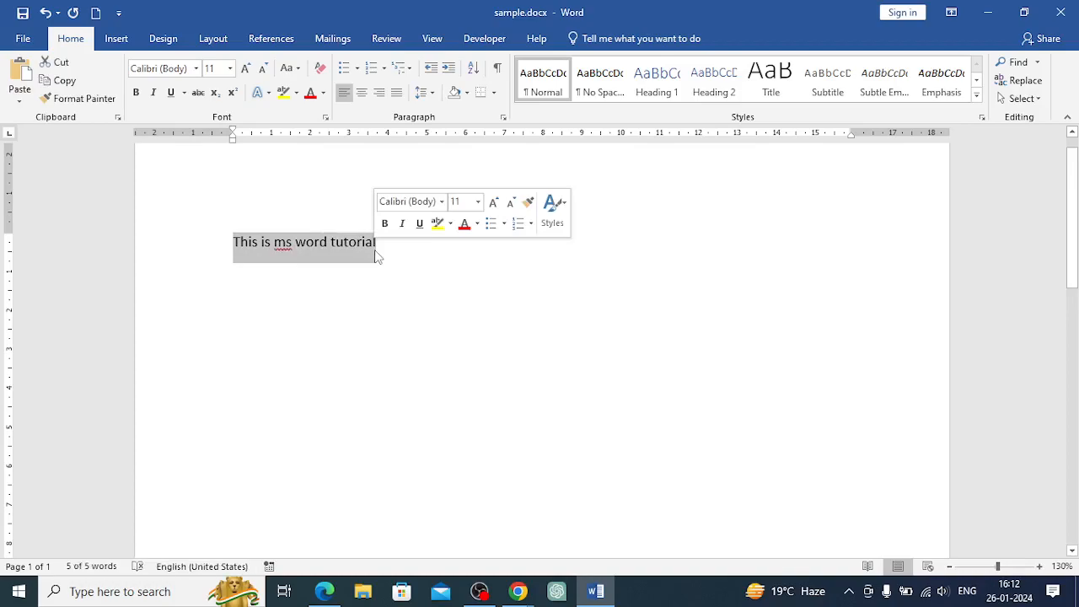
pyautogui.click(384, 242)
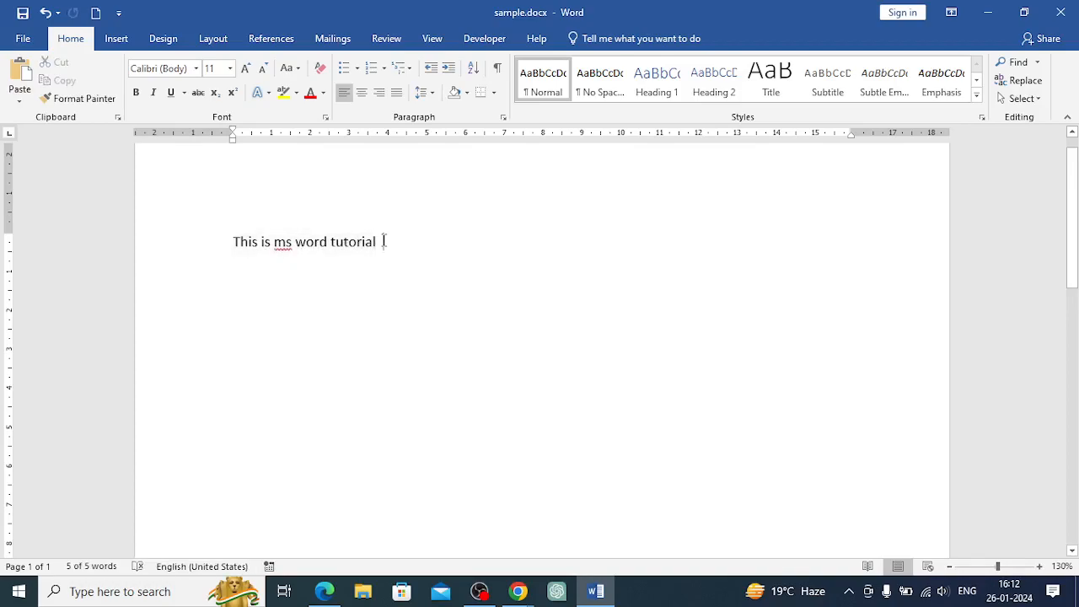
pyautogui.write('This is ms word tutorial')
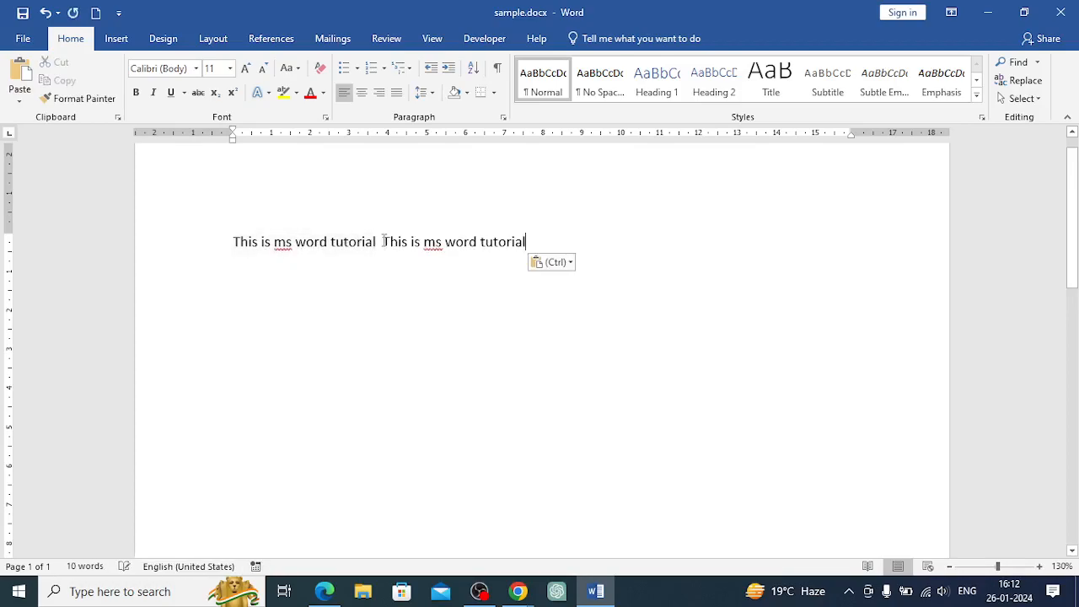
pyautogui.write('This is ms word tutorial')
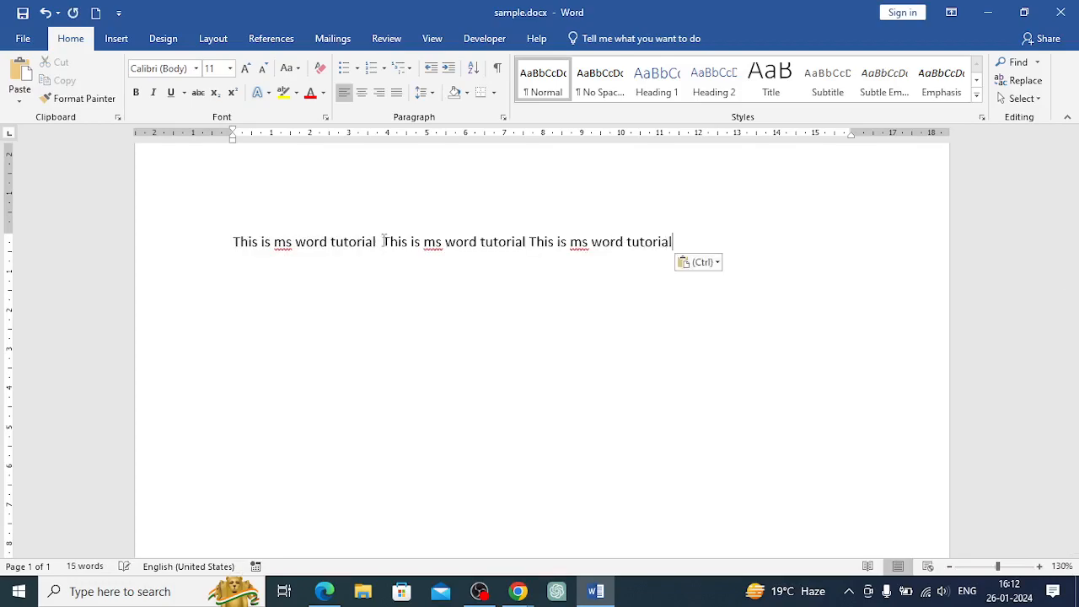
pyautogui.write('This is ms word tutorial')
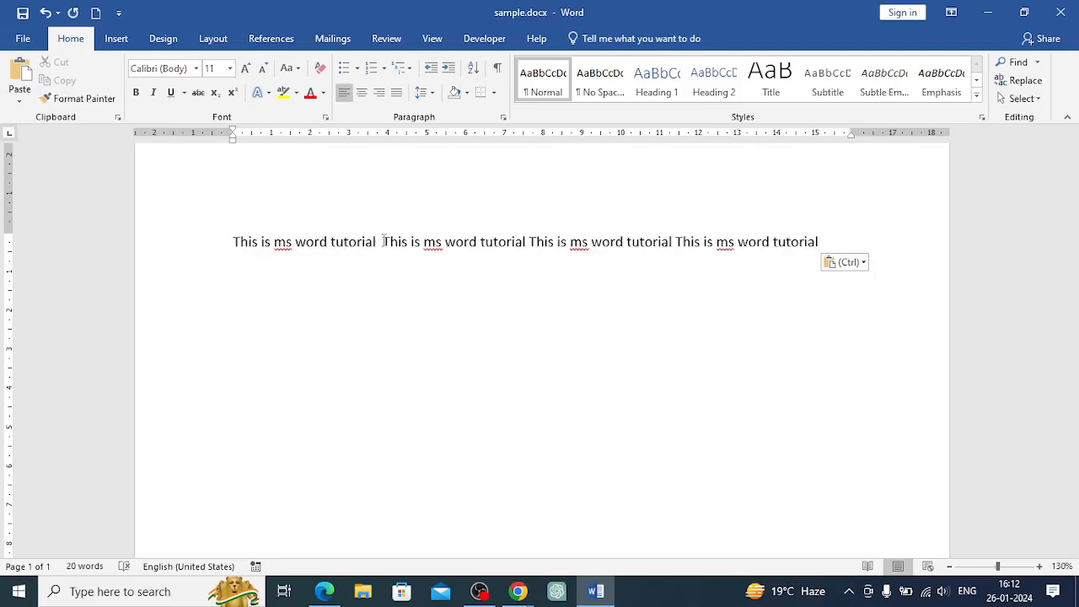
# Delete the three pasted copies, keeping only the first sentence
pyautogui.click(233, 242)
pyautogui.click(233, 244)
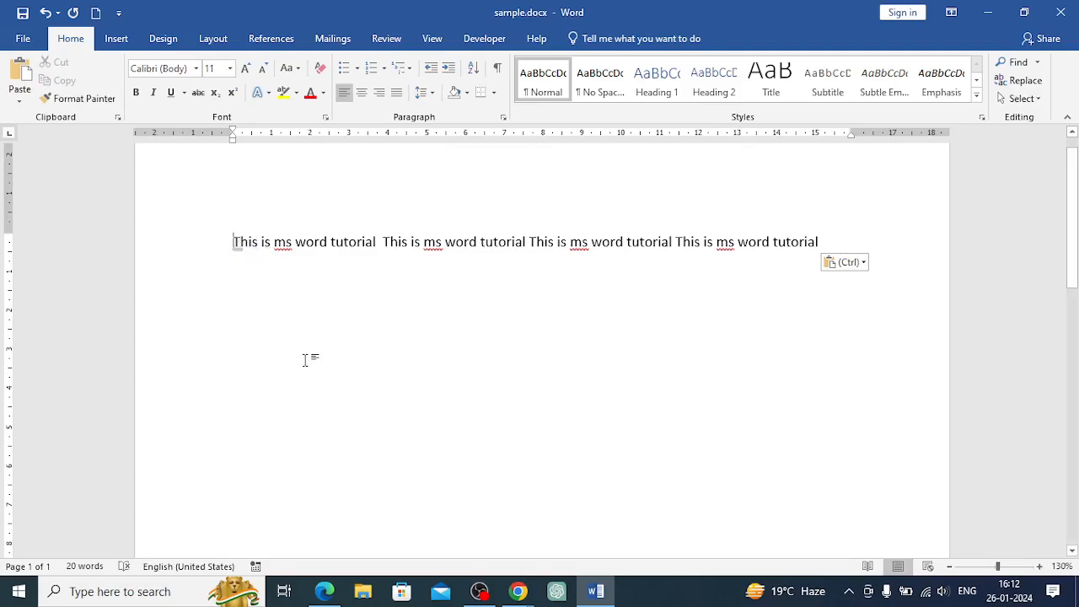
pyautogui.hotkey('ctrl', 'a')
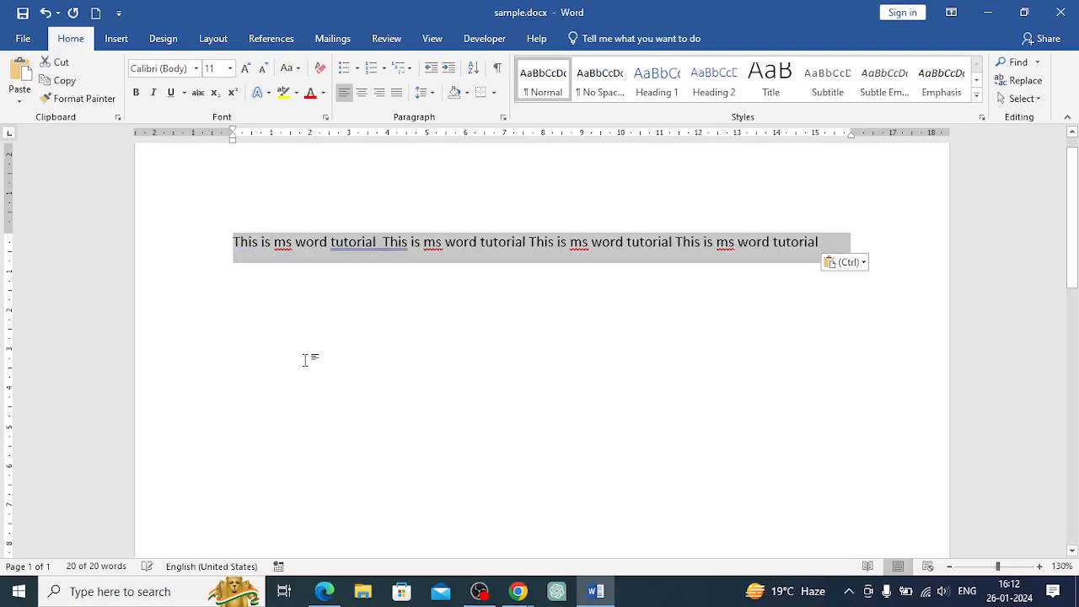
pyautogui.click(305, 360)
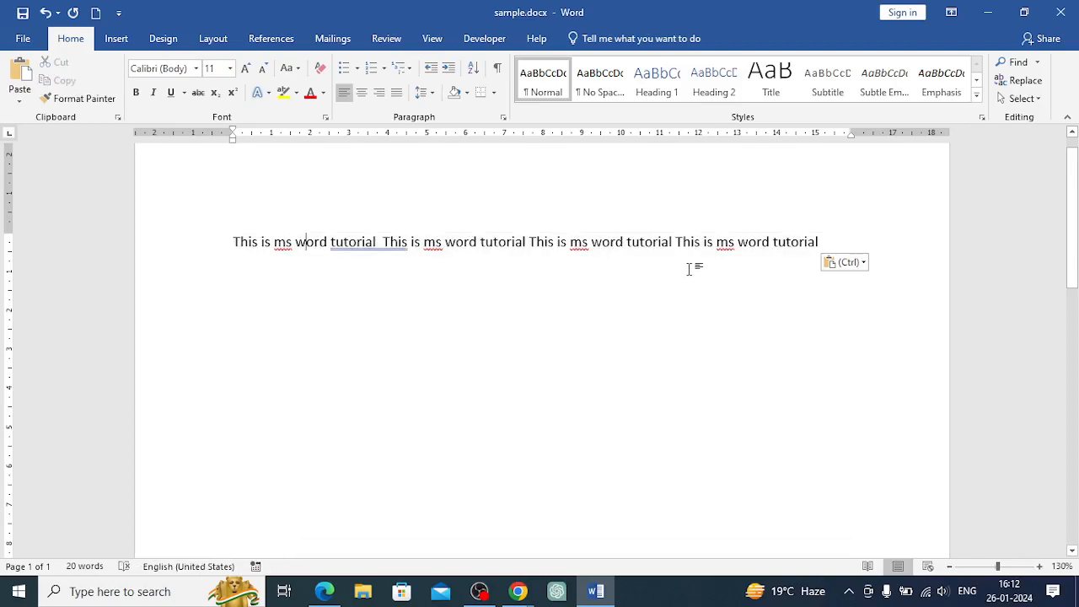
pyautogui.click(822, 241)
pyautogui.hotkey('ctrl', 'a')
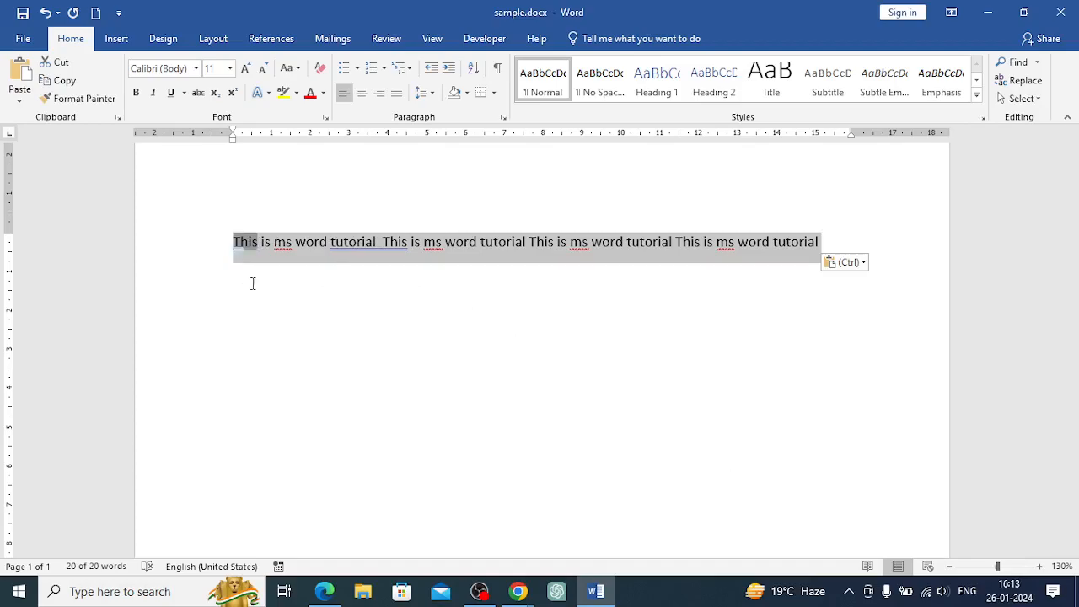
pyautogui.click(265, 314)
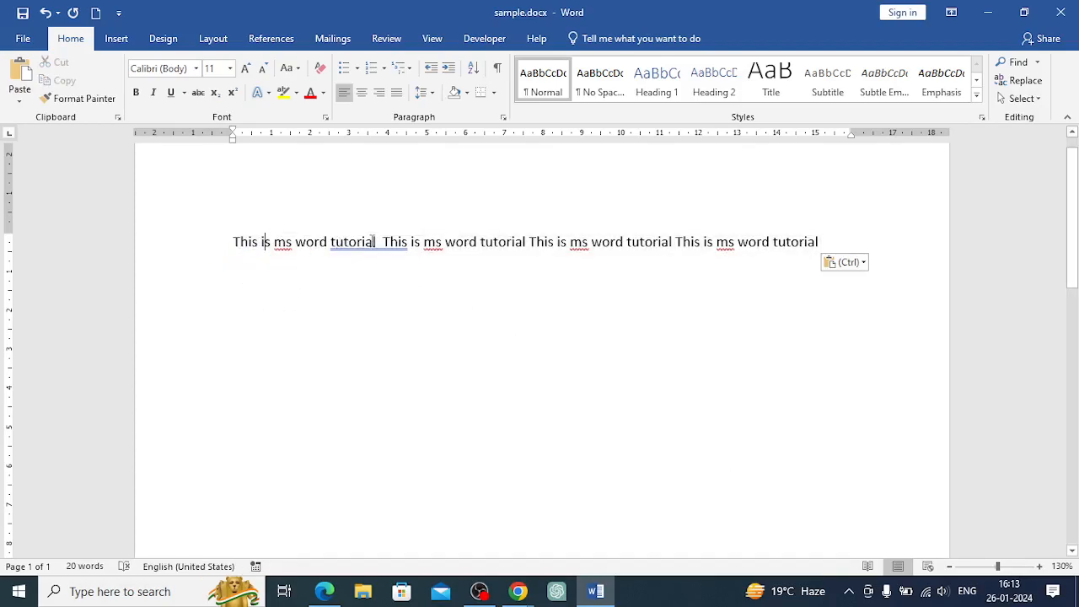
pyautogui.moveTo(393, 258); pyautogui.dragTo(848, 369)
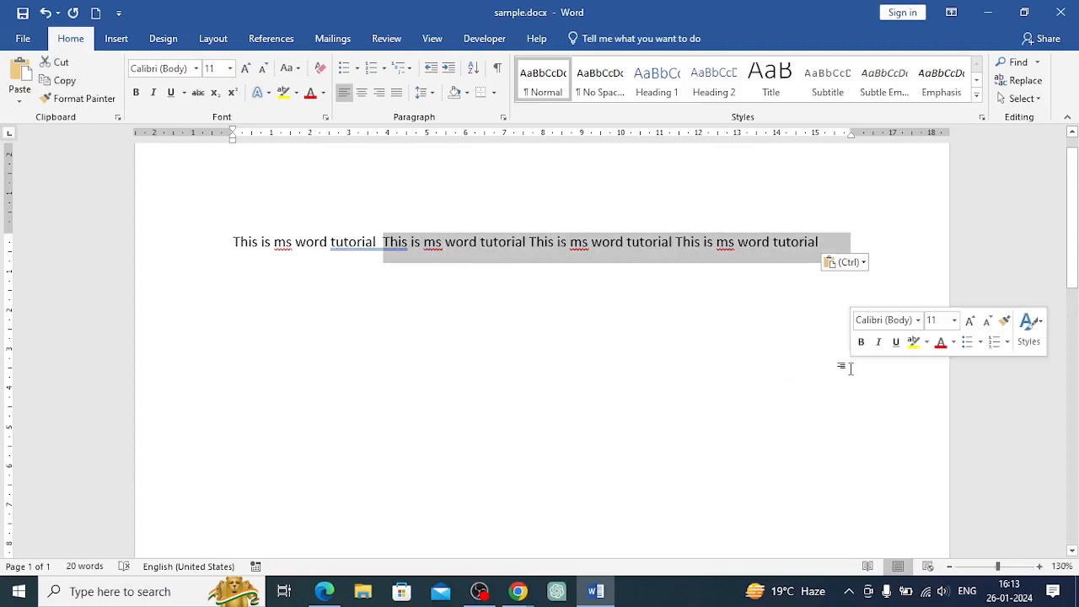
pyautogui.press('Delete')
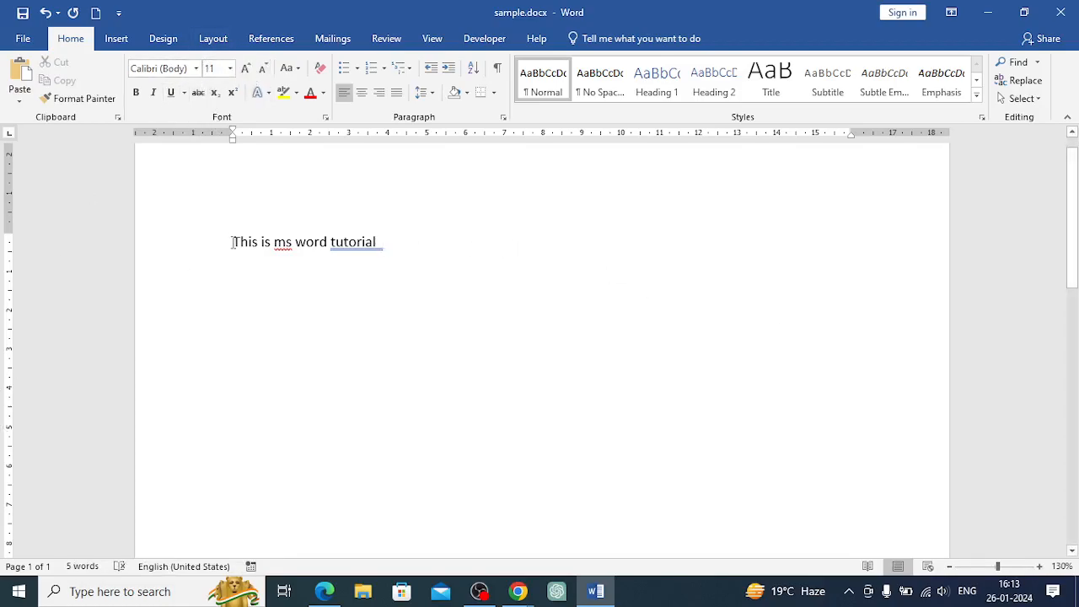
# Capitalize tutorial as Tutorial and ms as MS in the sentence
pyautogui.moveTo(233, 243); pyautogui.dragTo(393, 244)
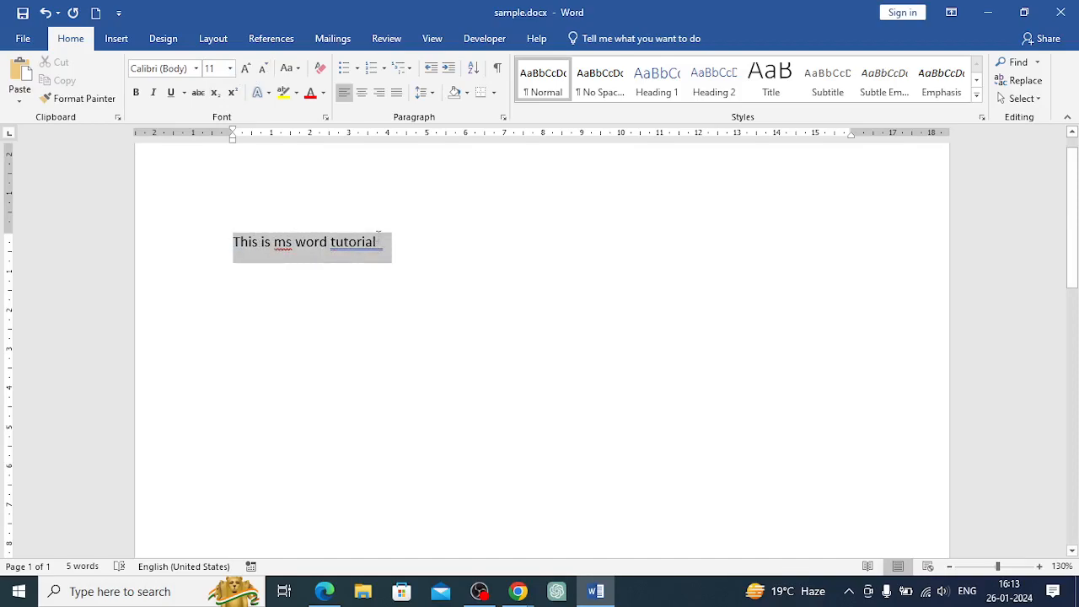
pyautogui.click(407, 262)
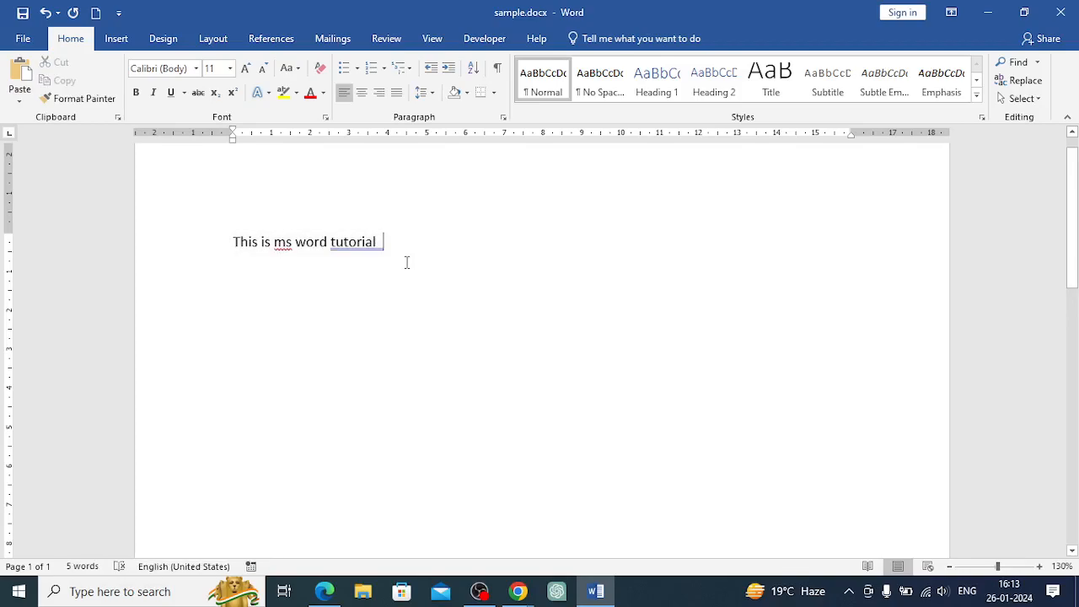
pyautogui.click(291, 240)
pyautogui.click(335, 242)
pyautogui.press('BackSpace')
pyautogui.write('T')
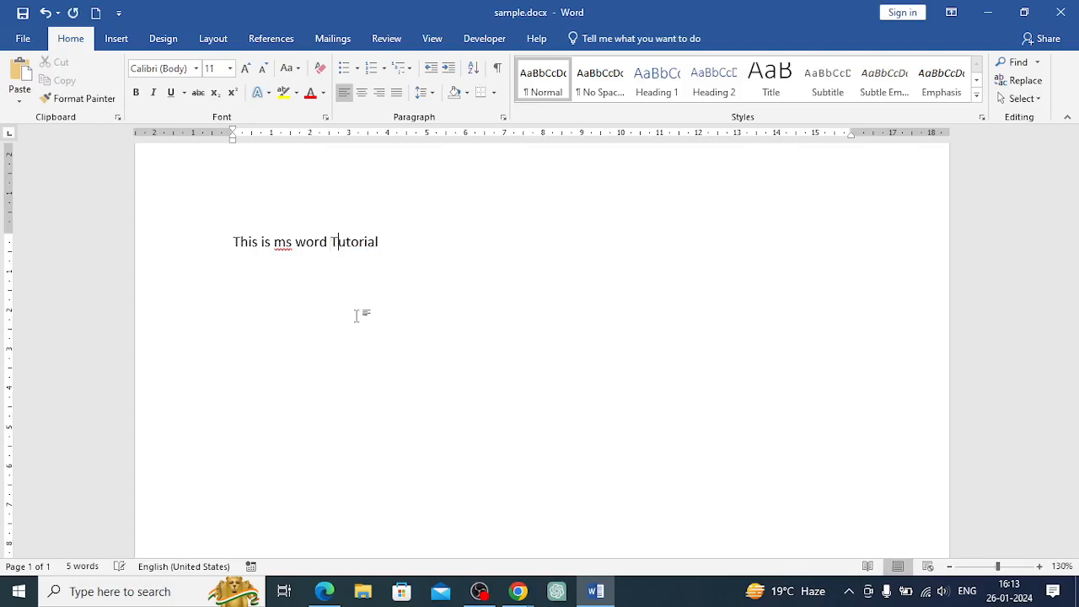
pyautogui.click(294, 241)
pyautogui.press('BackSpace')
pyautogui.press('BackSpace')
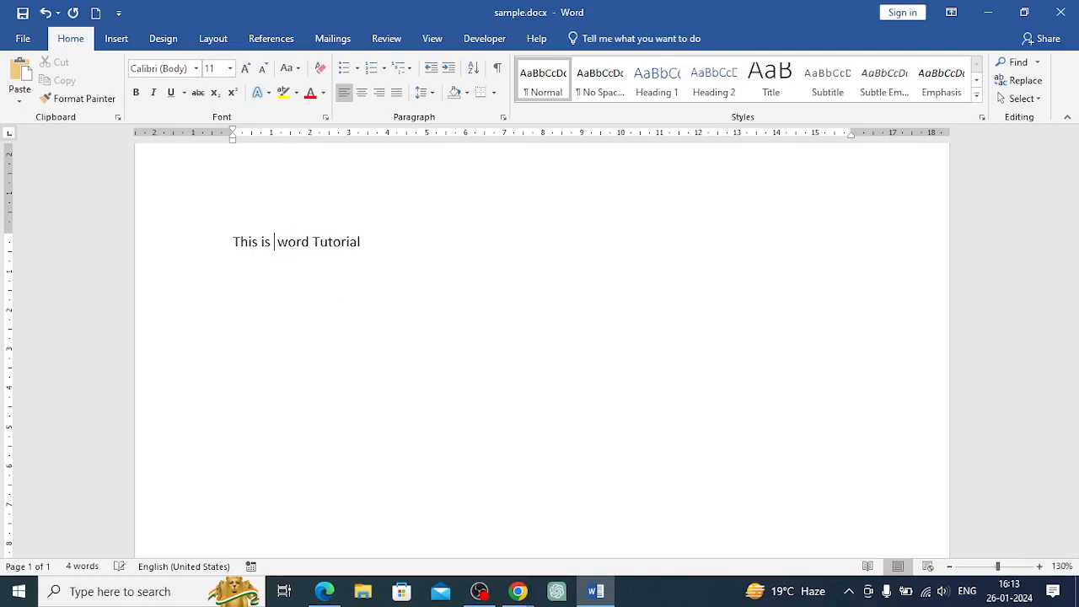
pyautogui.write('MS')
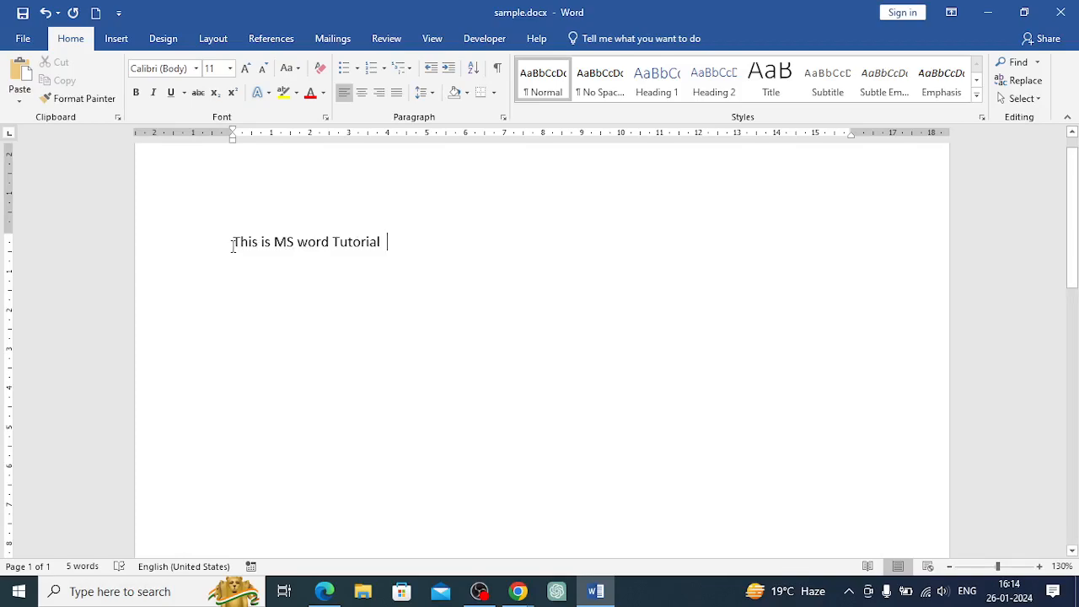
# Select the sentence and change its font to Algerian
pyautogui.moveTo(235, 241)
pyautogui.moveTo(234, 241); pyautogui.dragTo(391, 256)
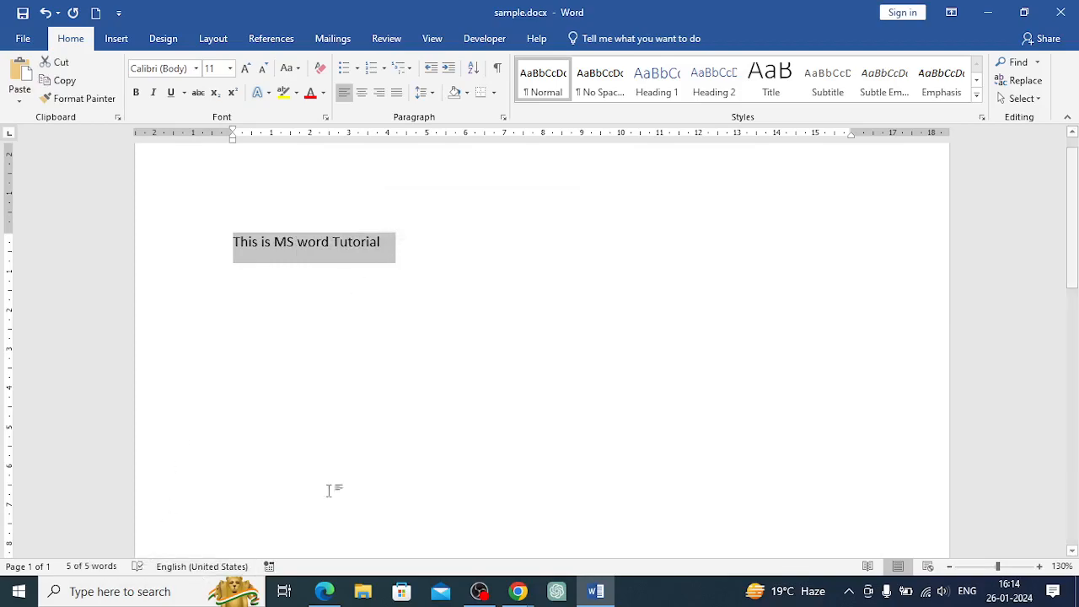
pyautogui.click(197, 68)
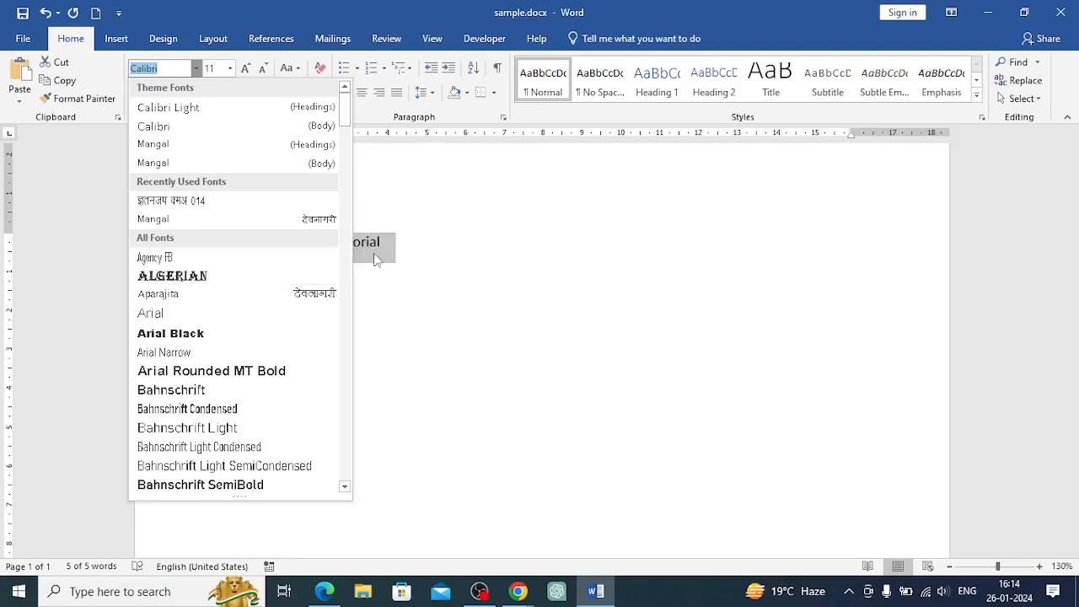
pyautogui.click(221, 284)
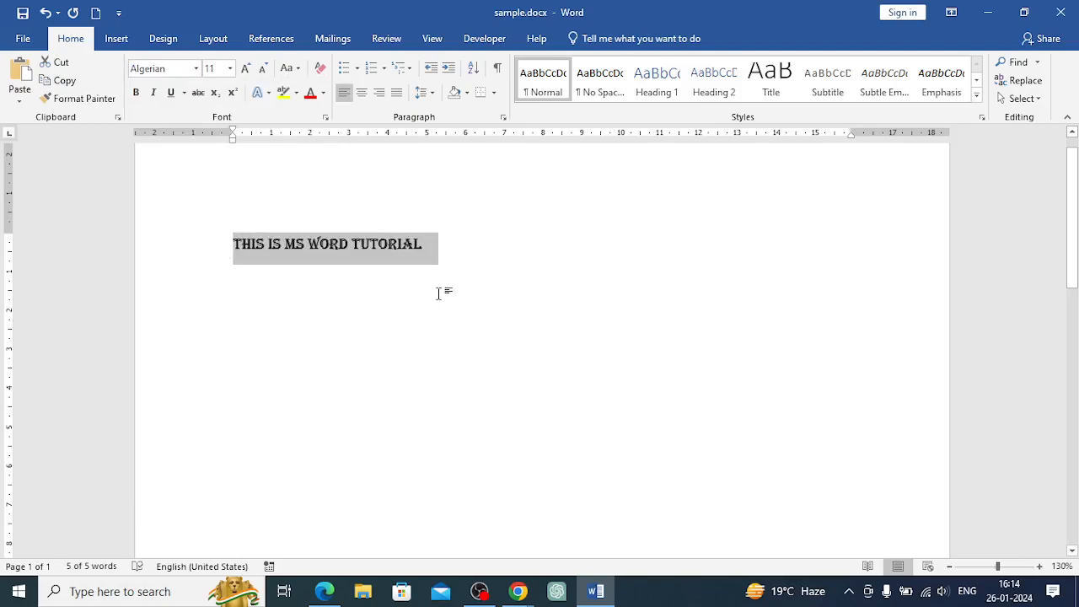
# Set the sentence's font back to Calibri
pyautogui.click(197, 70)
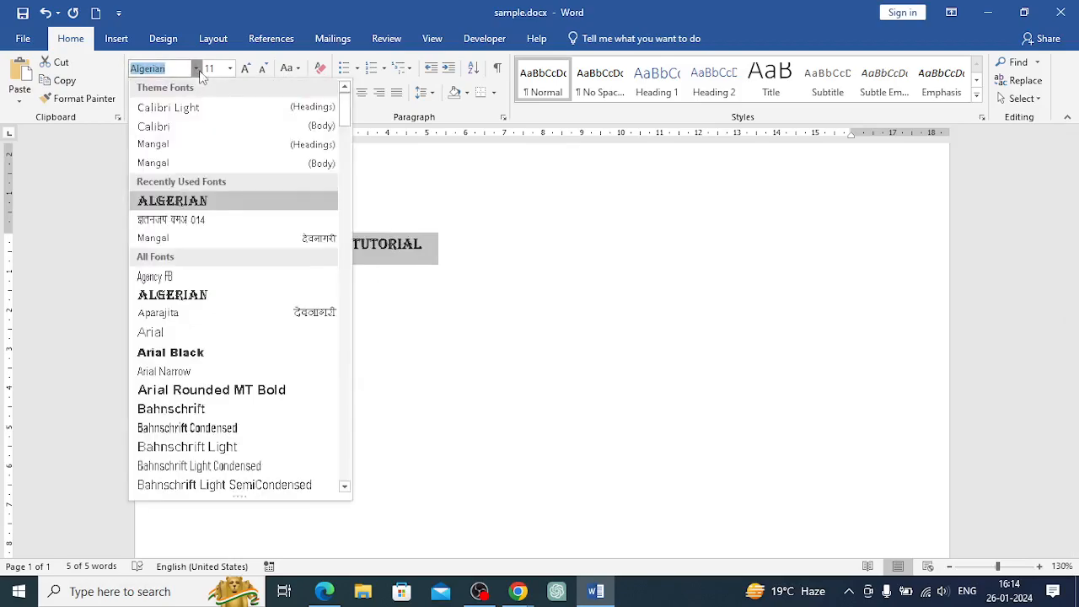
pyautogui.click(158, 128)
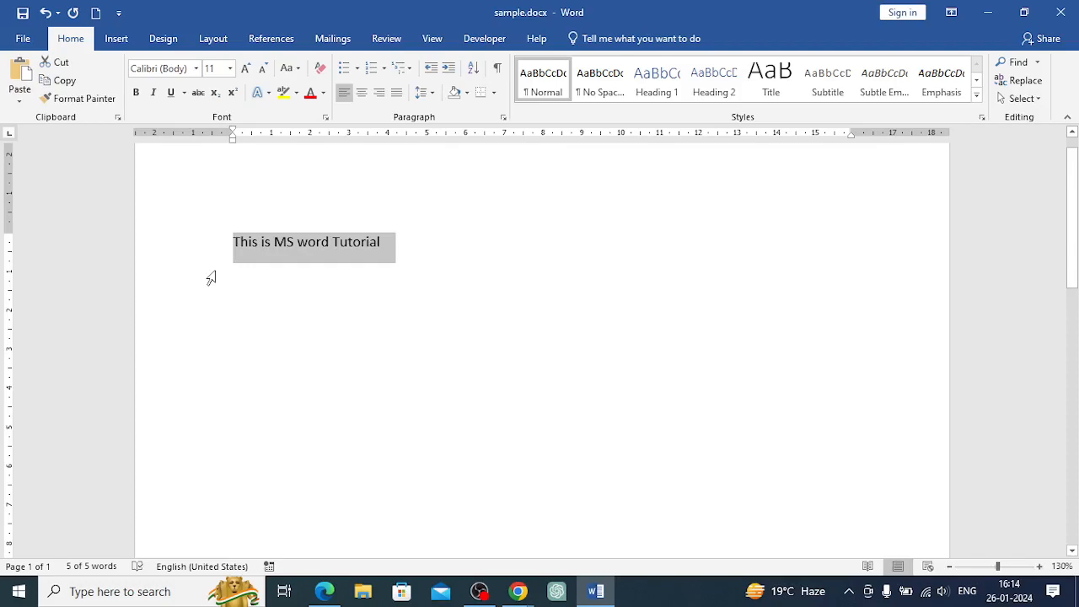
# Set the selected sentence's font size to 50
pyautogui.click(230, 68)
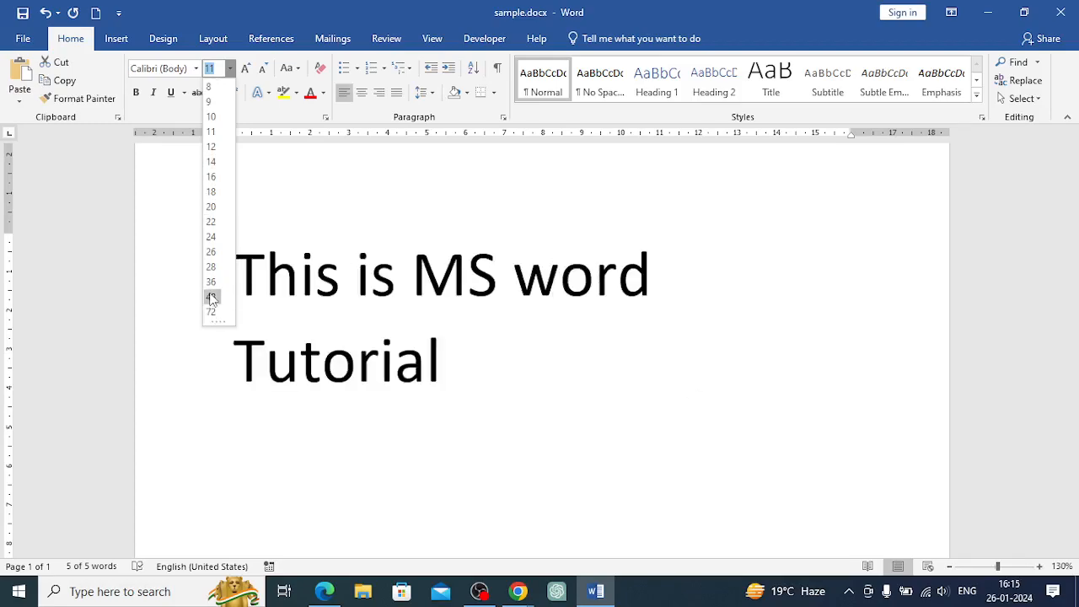
pyautogui.click(216, 71)
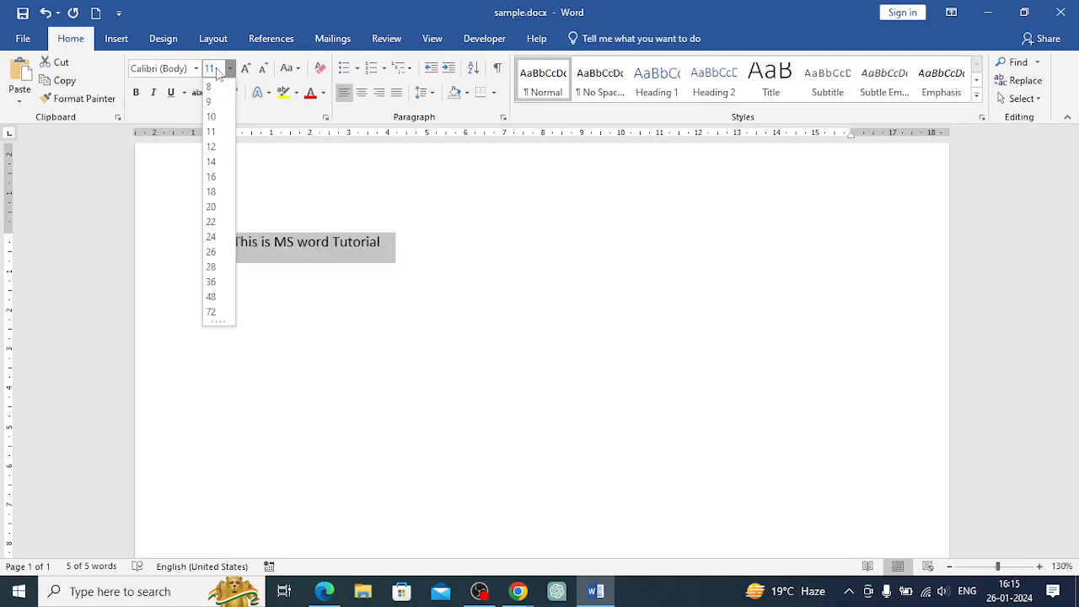
pyautogui.press('BackSpace')
pyautogui.press('BackSpace')
pyautogui.write('50')
pyautogui.press('Return')
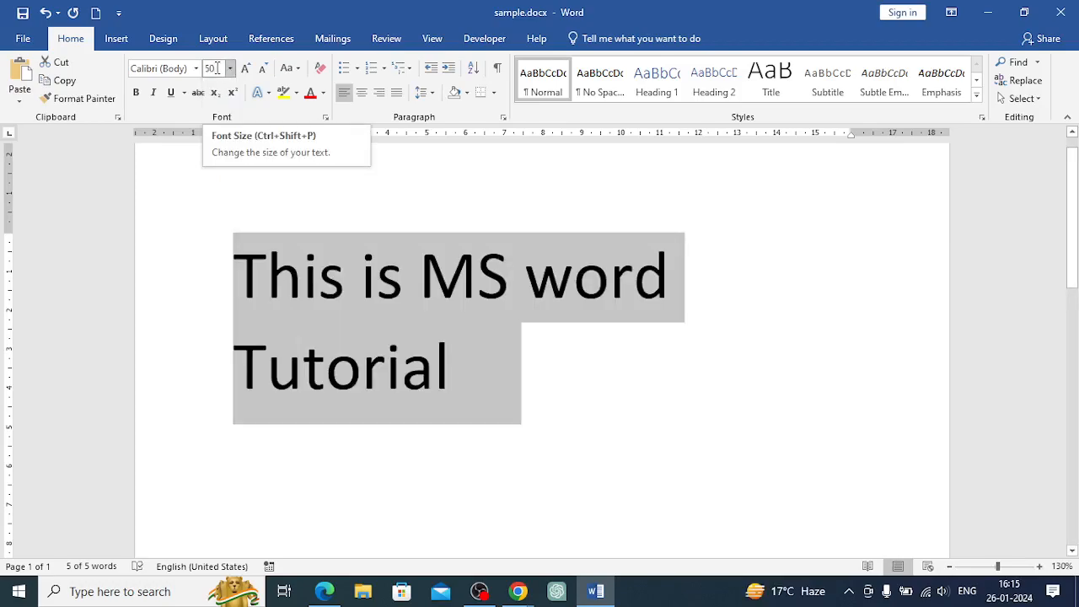
# Set the sentence's font size to 6
pyautogui.click(217, 68)
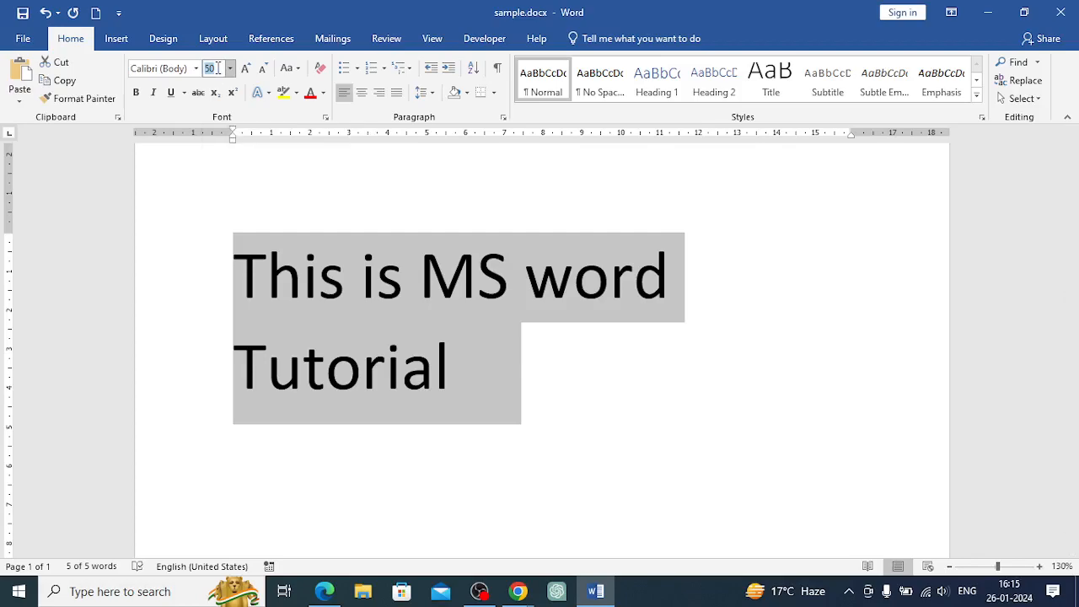
pyautogui.click(230, 68)
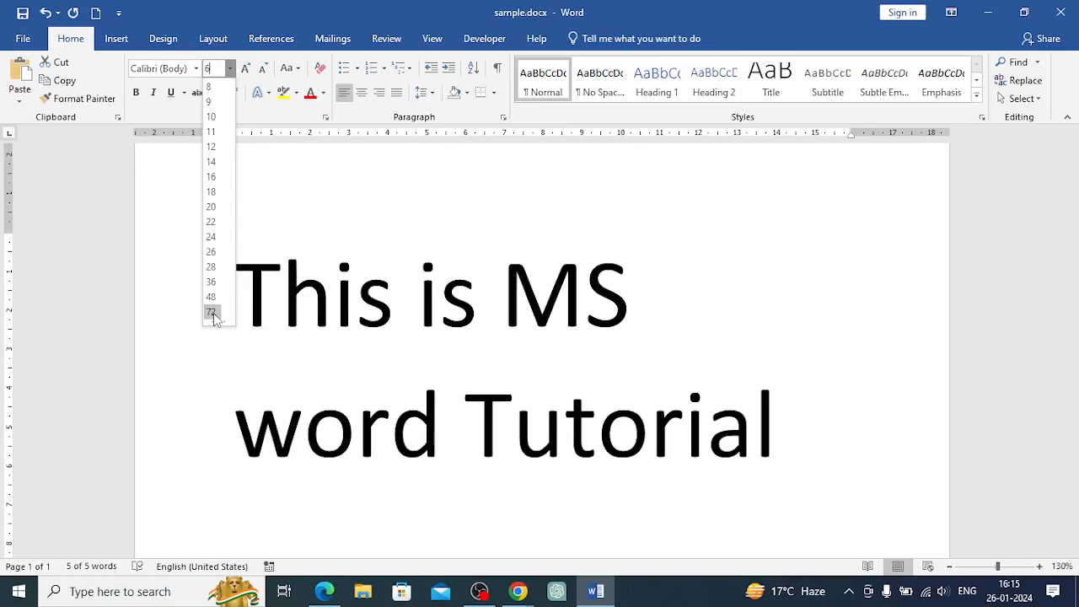
pyautogui.press('Return')
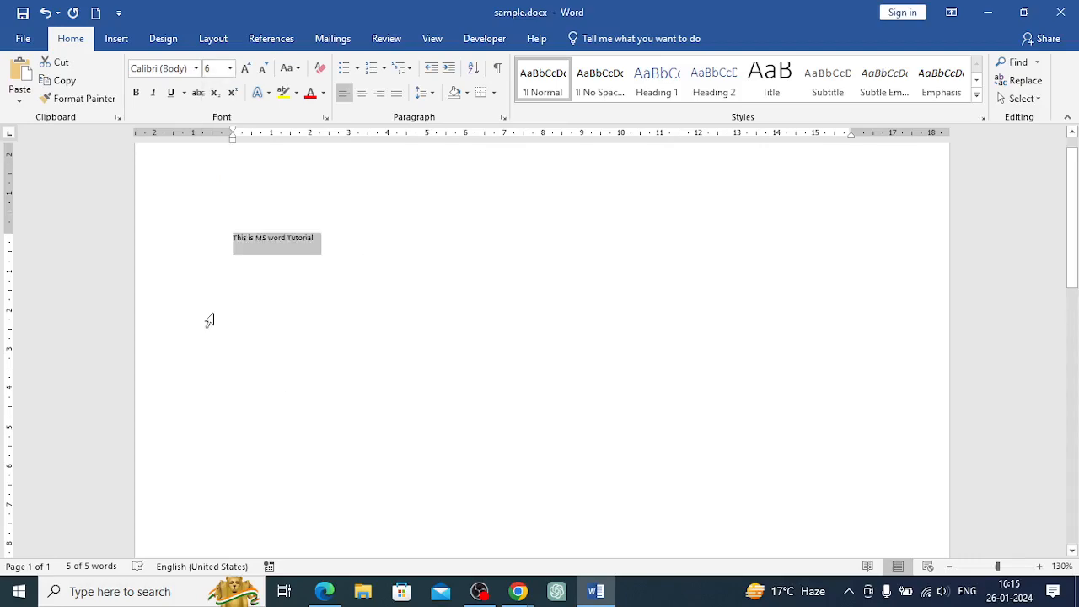
# Try to set the font size to 1639 and dismiss the resulting dialog
pyautogui.click(214, 68)
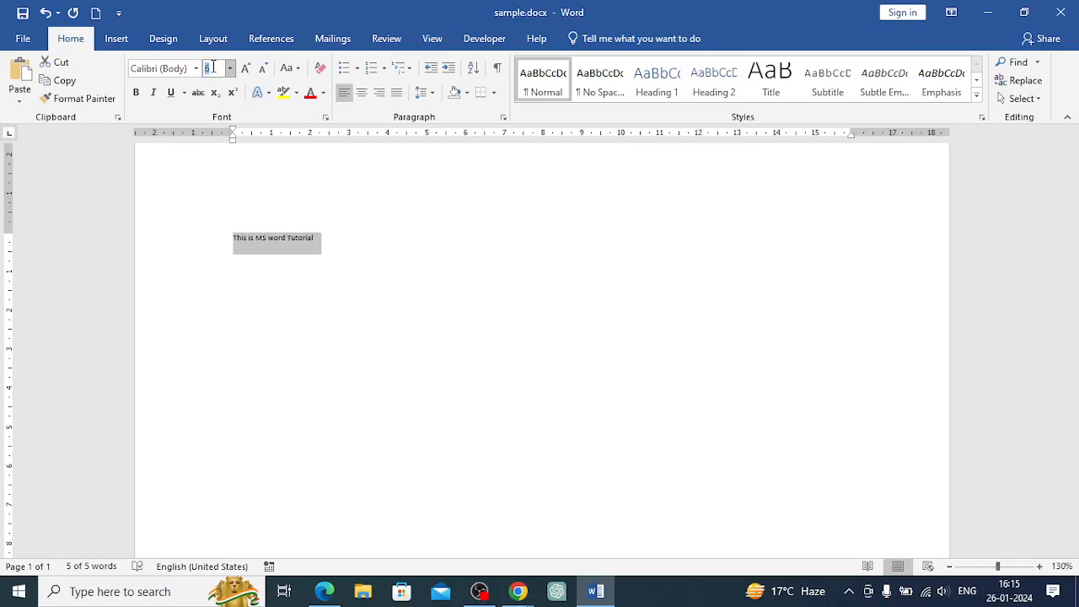
pyautogui.write('1639')
pyautogui.press('Return')
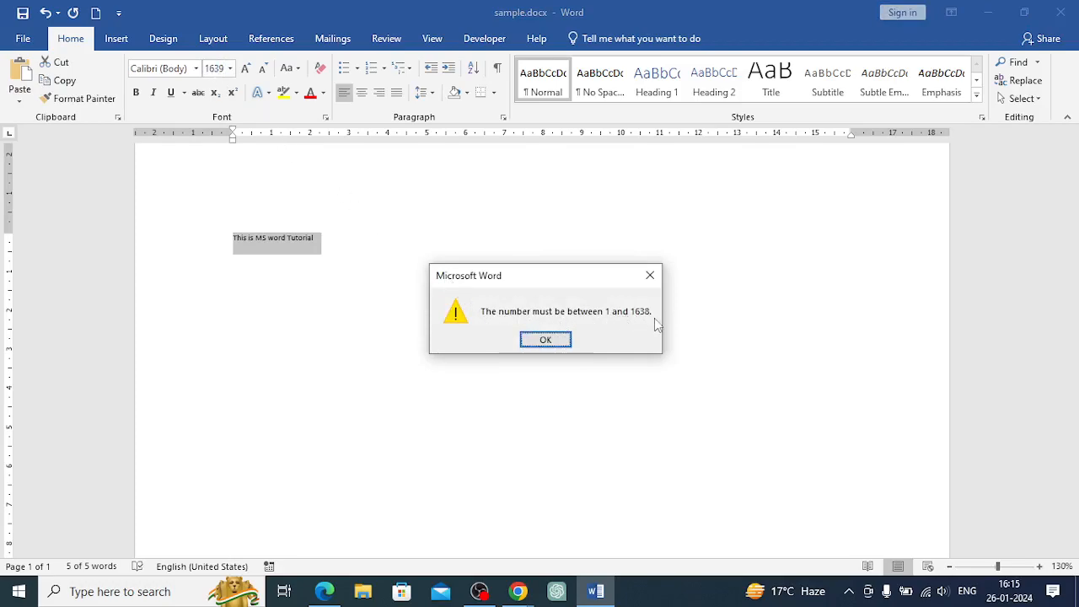
pyautogui.click(564, 341)
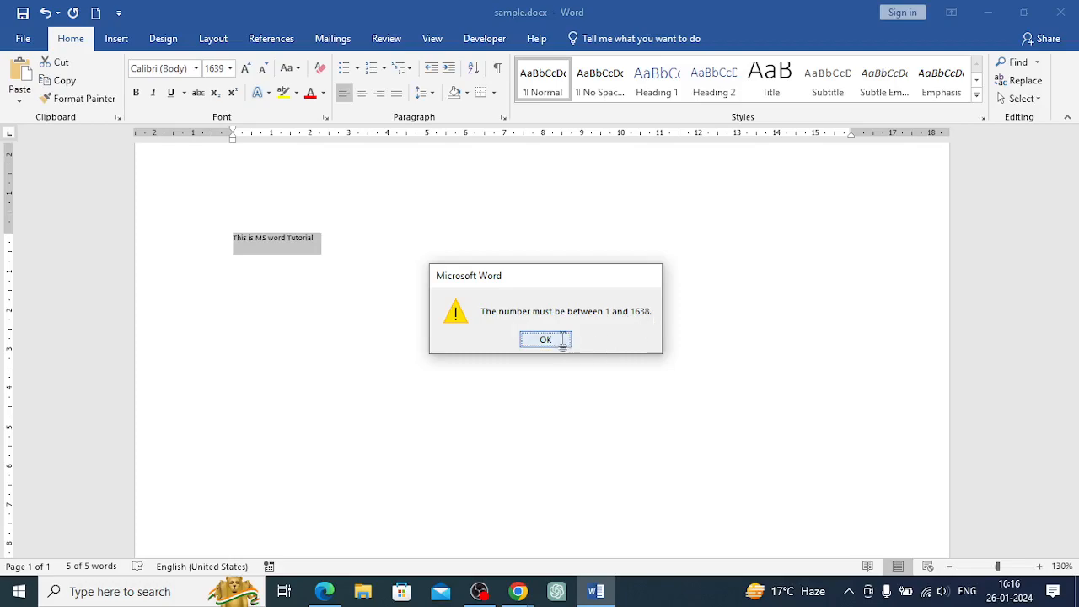
# Increase the sentence's font size step by step up to 20
pyautogui.click(245, 68)
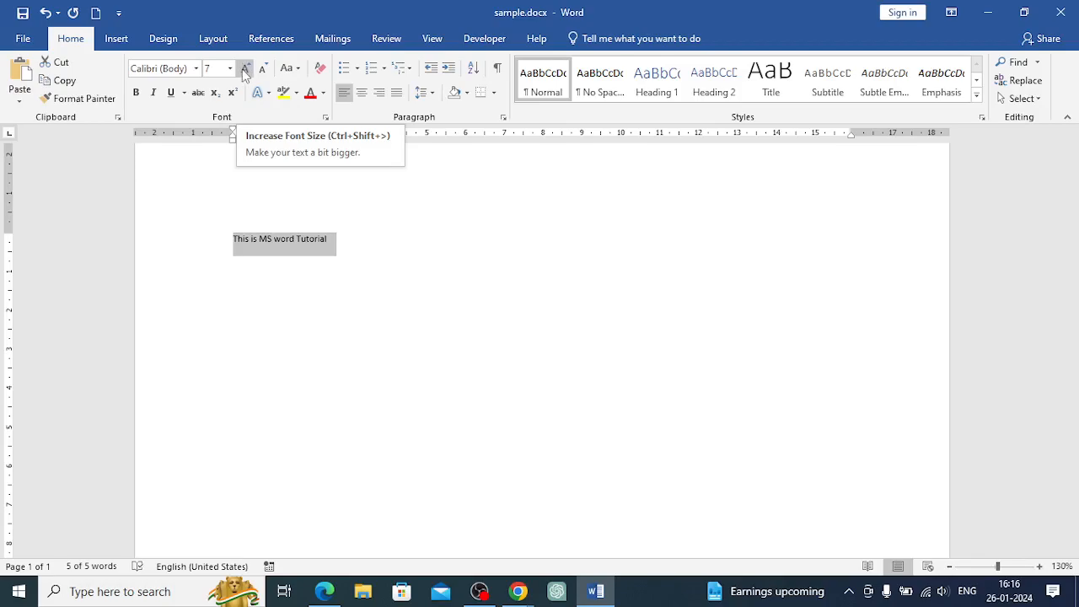
pyautogui.click(244, 70)
pyautogui.click(244, 69)
pyautogui.click(244, 69)
pyautogui.click(244, 69)
pyautogui.click(244, 69)
pyautogui.click(244, 69)
pyautogui.click(244, 69)
pyautogui.click(244, 69)
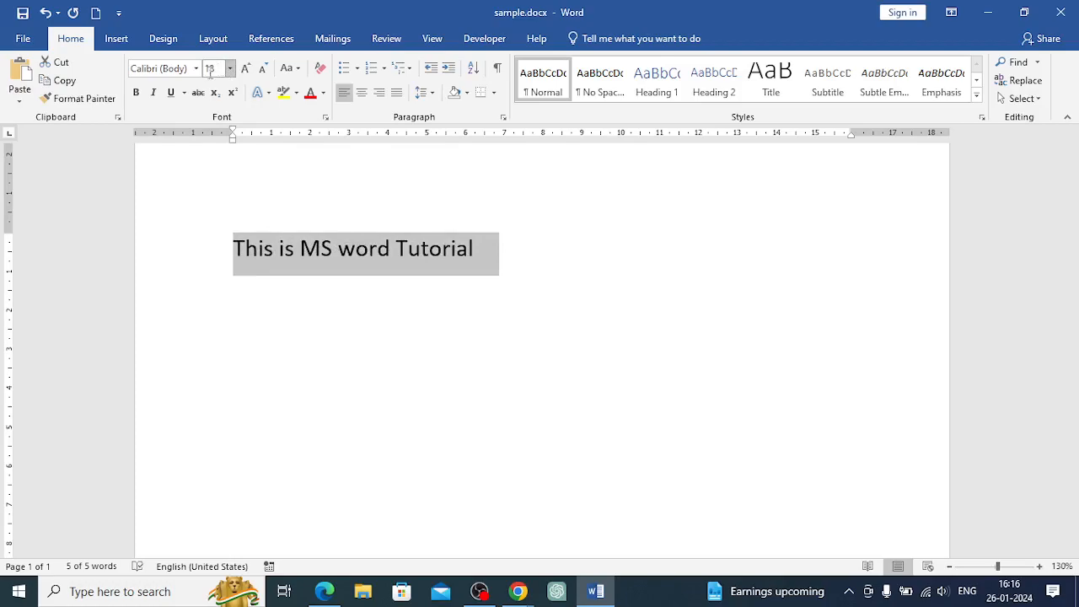
pyautogui.click(230, 68)
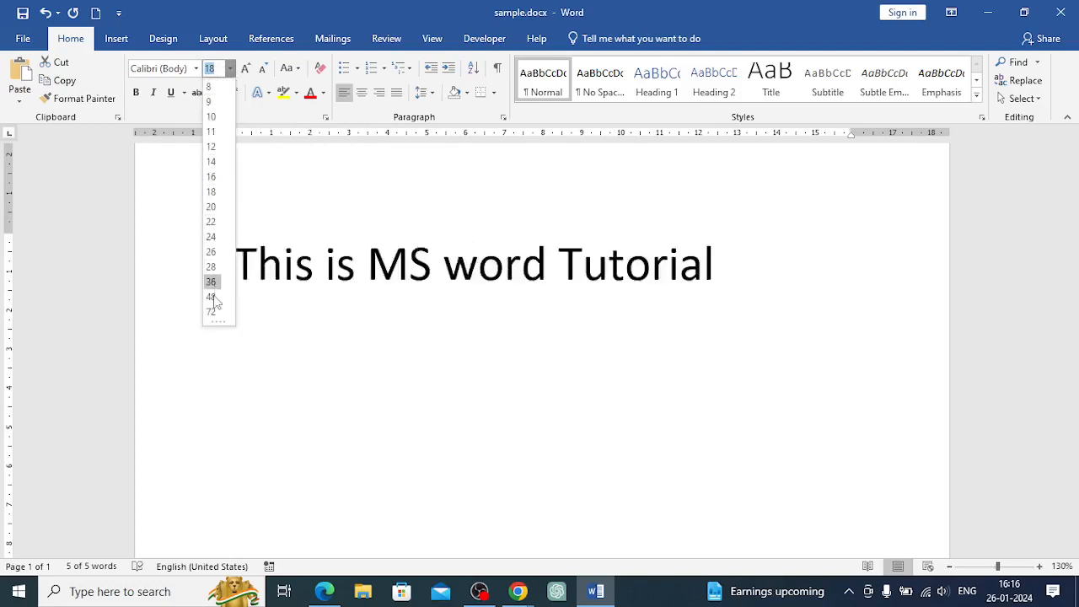
pyautogui.click(245, 69)
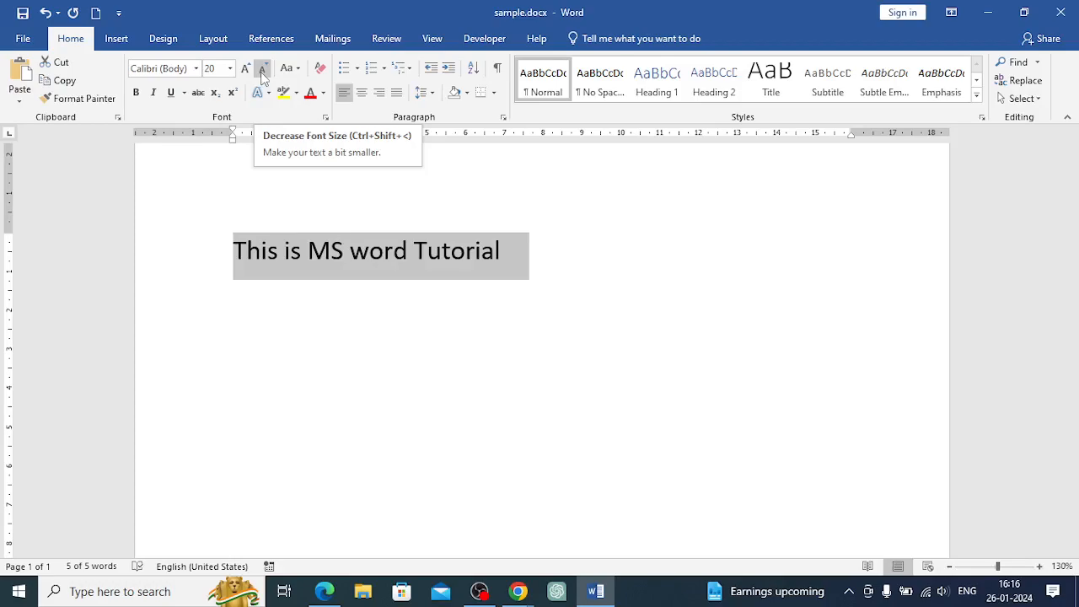
# Decrease the sentence's font size step by step down to 12
pyautogui.click(262, 70)
pyautogui.click(263, 69)
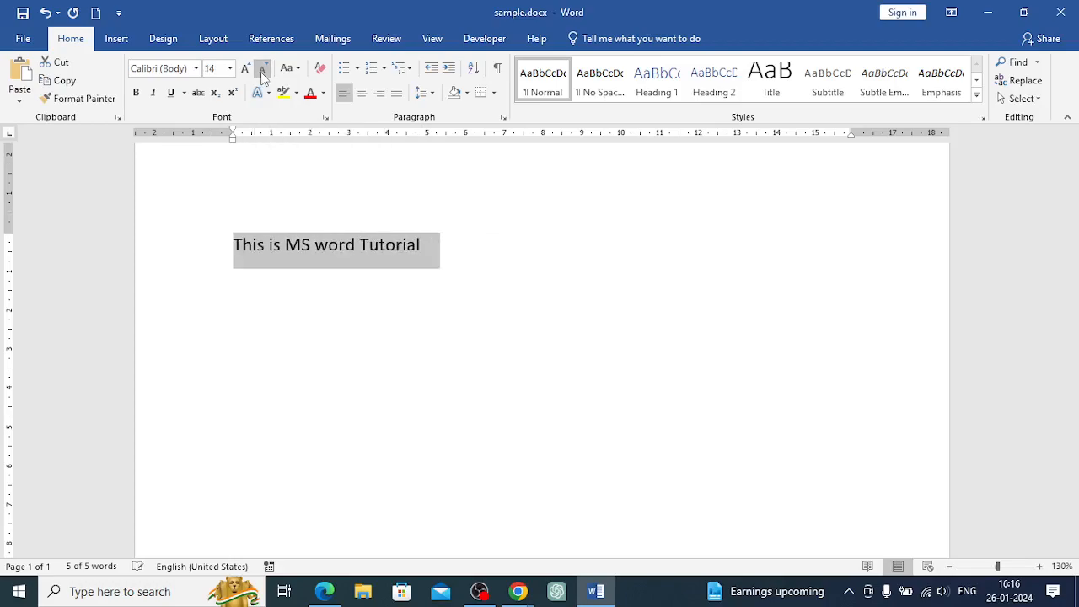
pyautogui.click(262, 69)
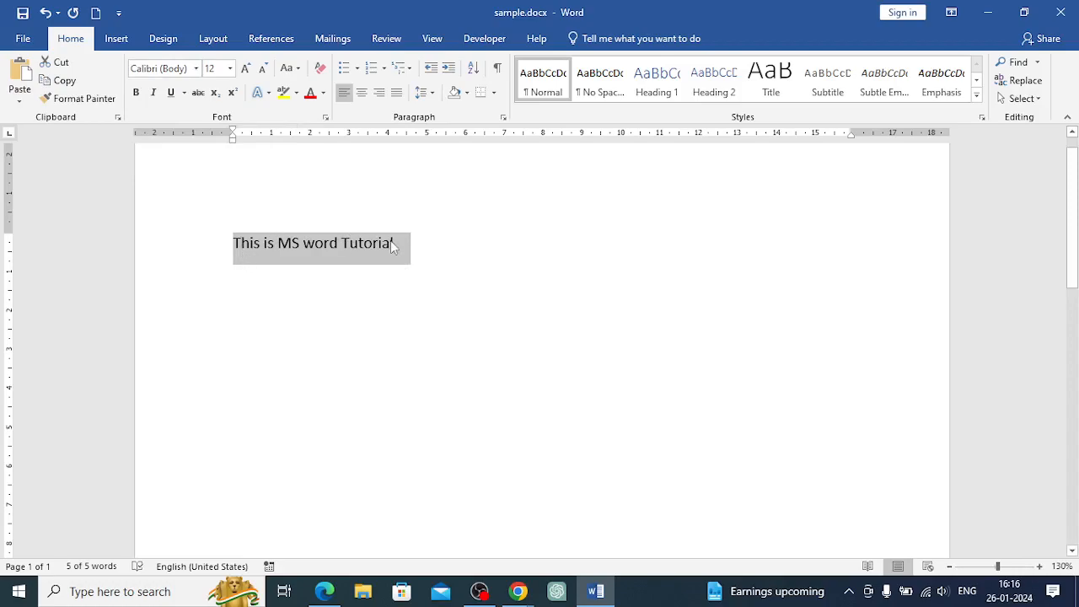
# Make the sentence bold
pyautogui.click(137, 93)
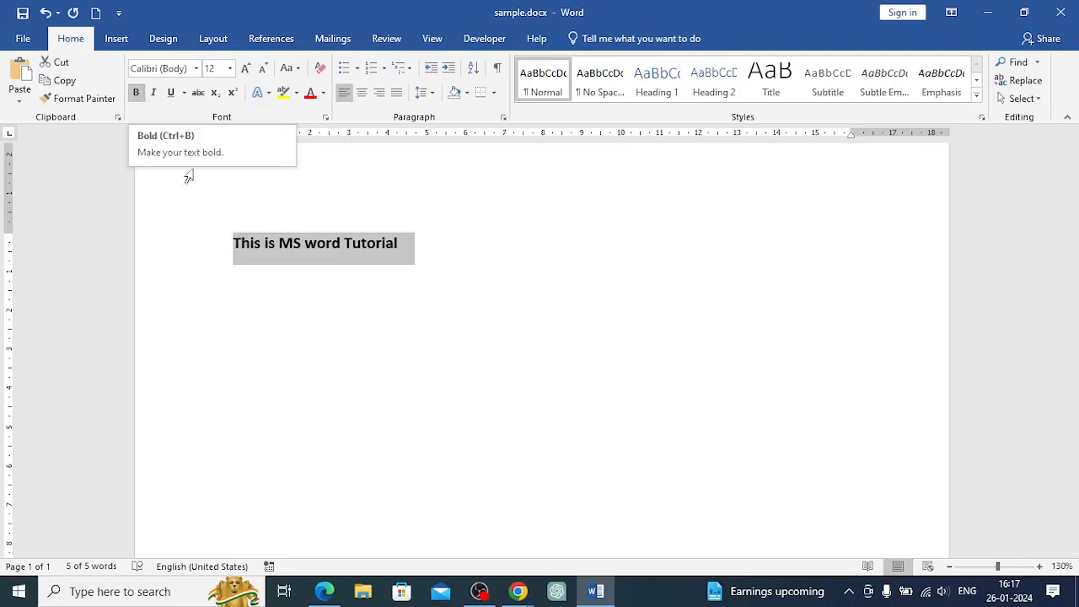
pyautogui.click(136, 94)
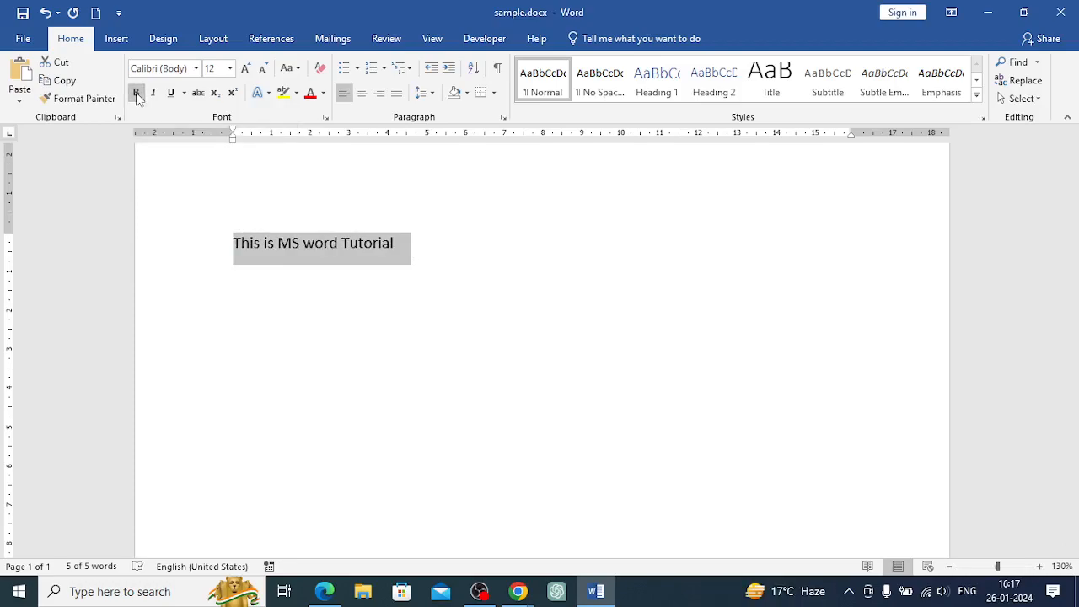
pyautogui.click(136, 94)
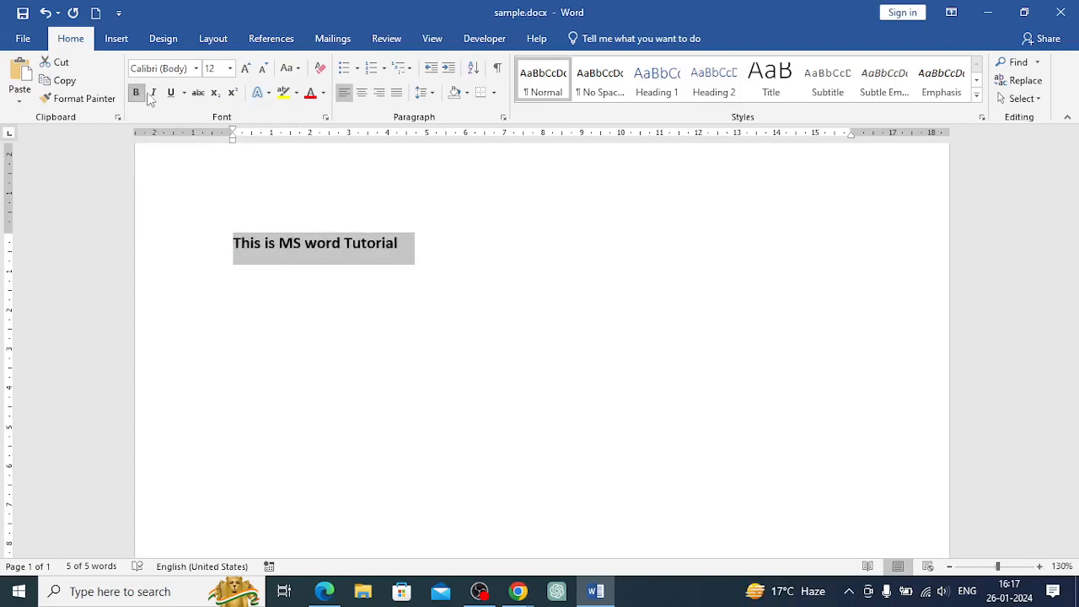
# Toggle italic and underline on and off again for the sentence
pyautogui.click(156, 96)
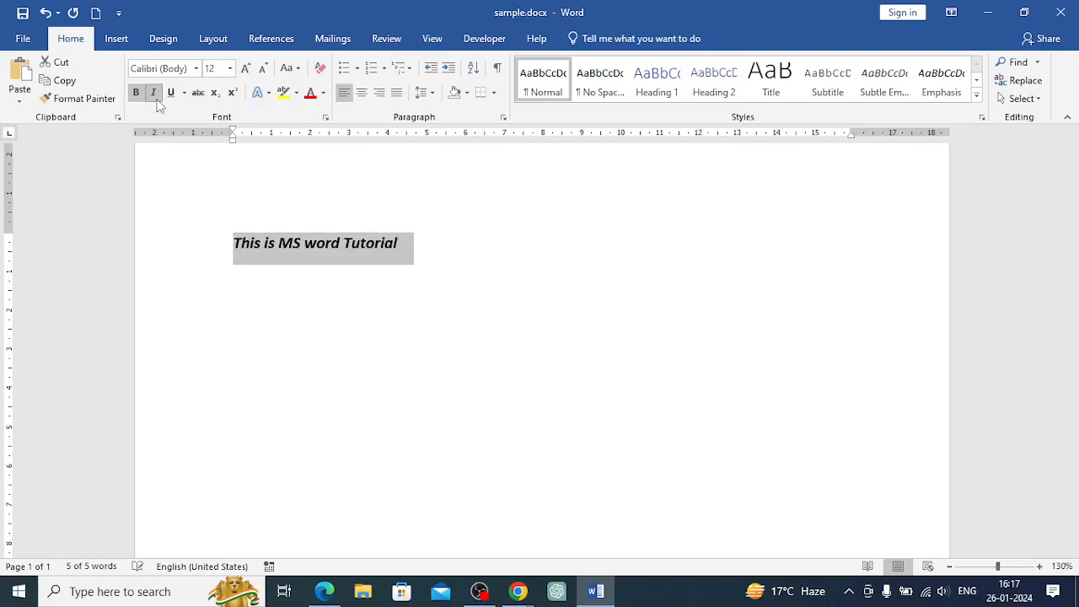
pyautogui.click(156, 97)
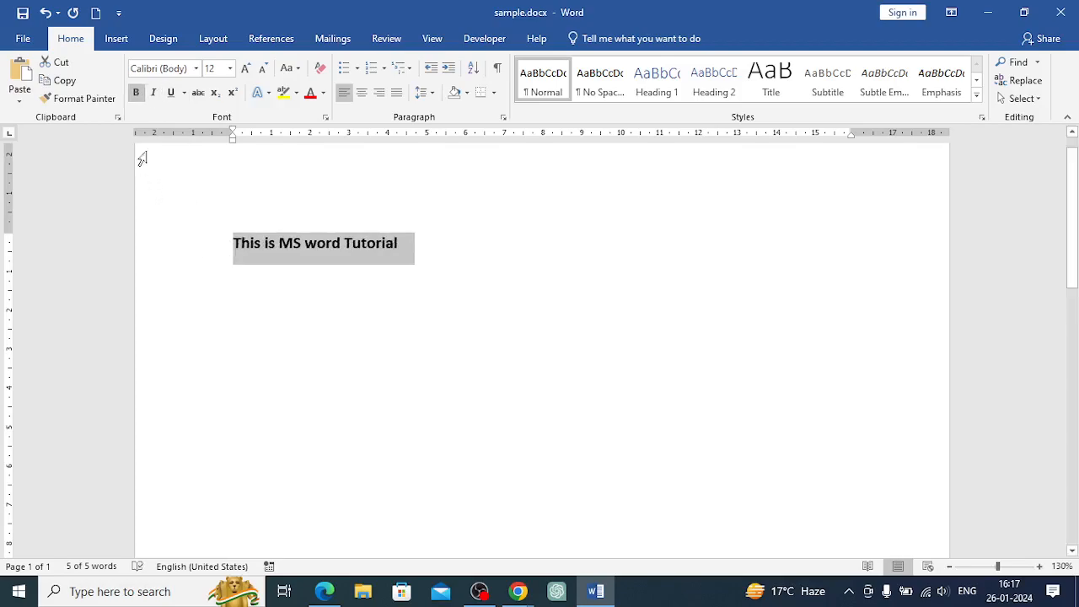
pyautogui.click(171, 95)
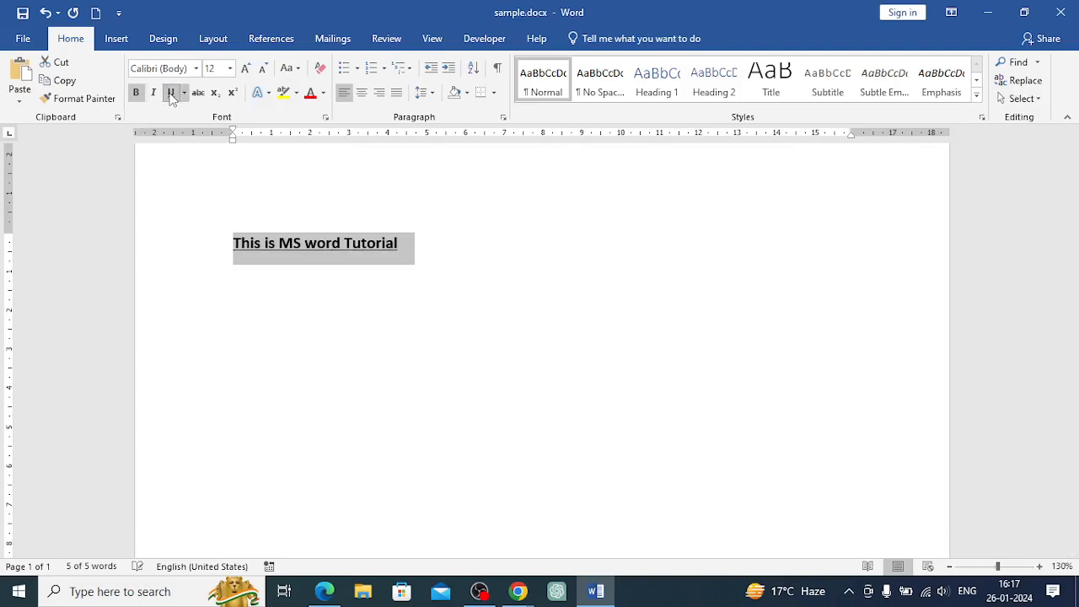
pyautogui.click(171, 94)
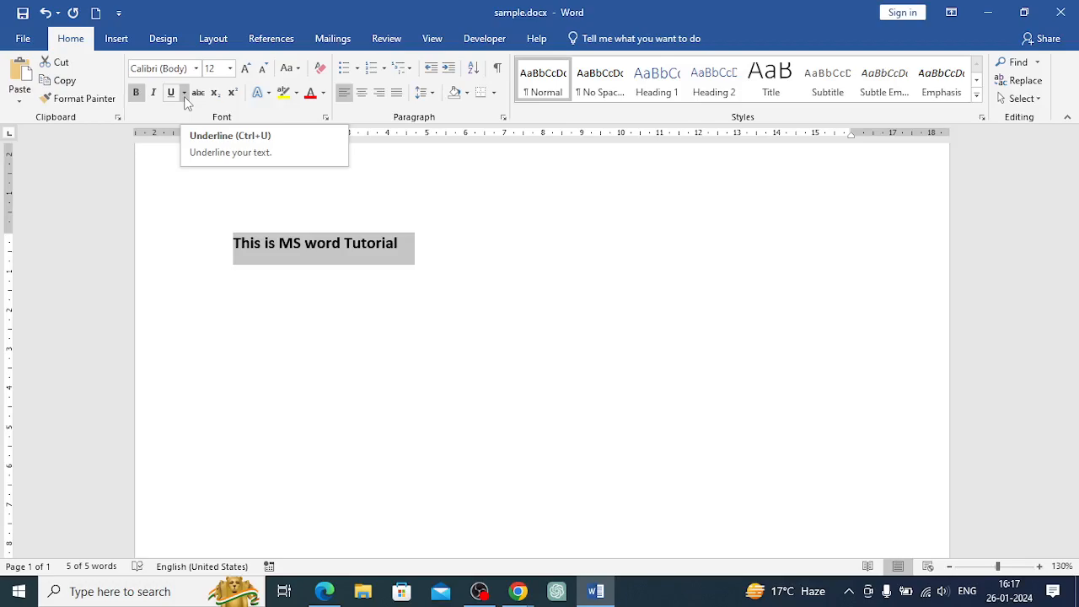
# Zoom the page to 160% and underline the sentence
pyautogui.click(184, 94)
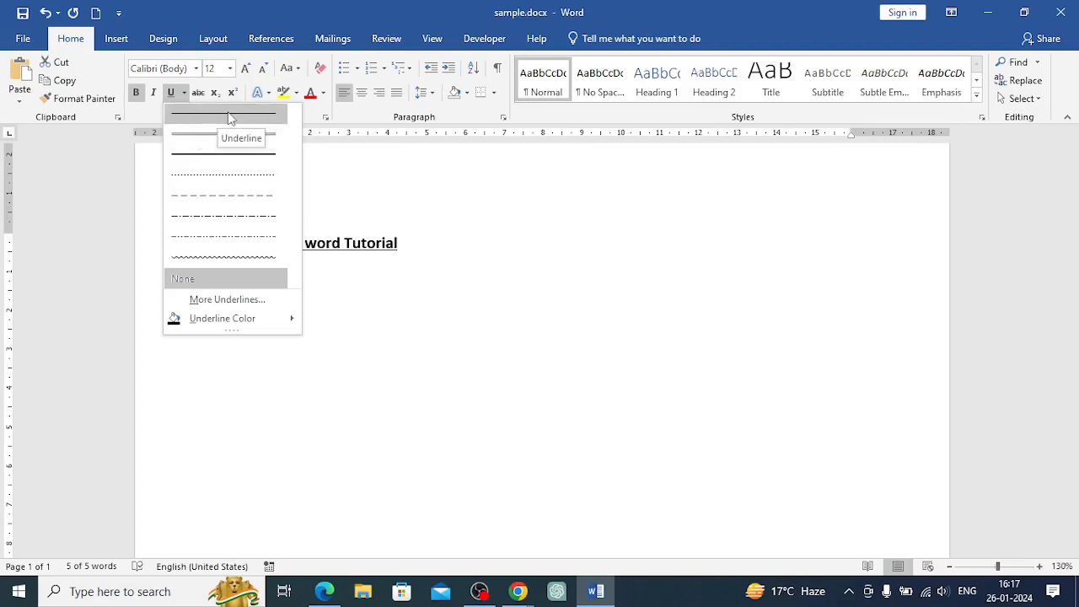
pyautogui.click(467, 211)
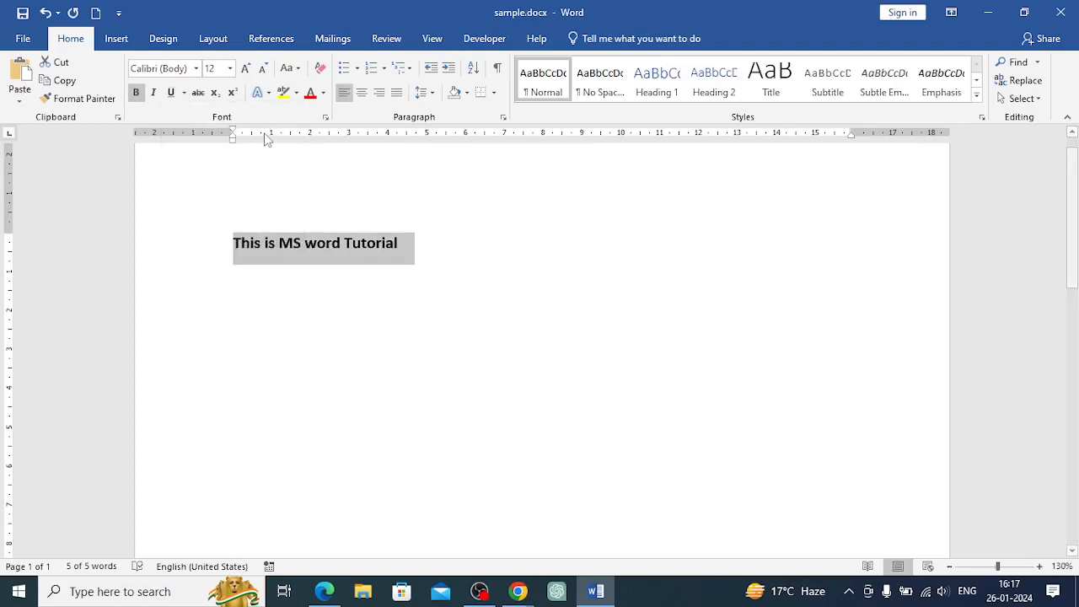
pyautogui.click(1039, 566)
pyautogui.click(1040, 567)
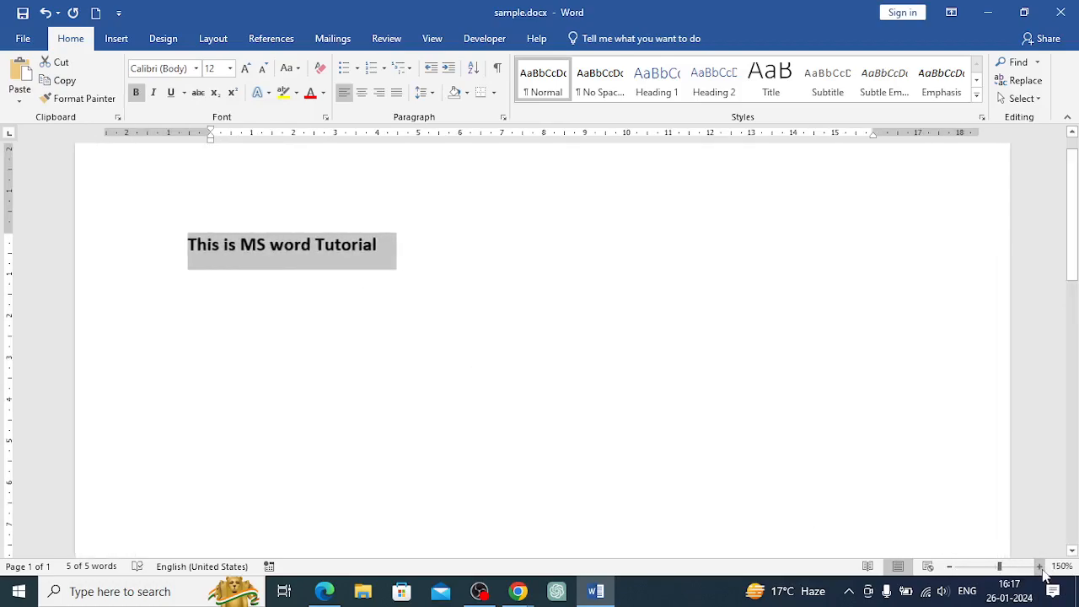
pyautogui.click(1040, 567)
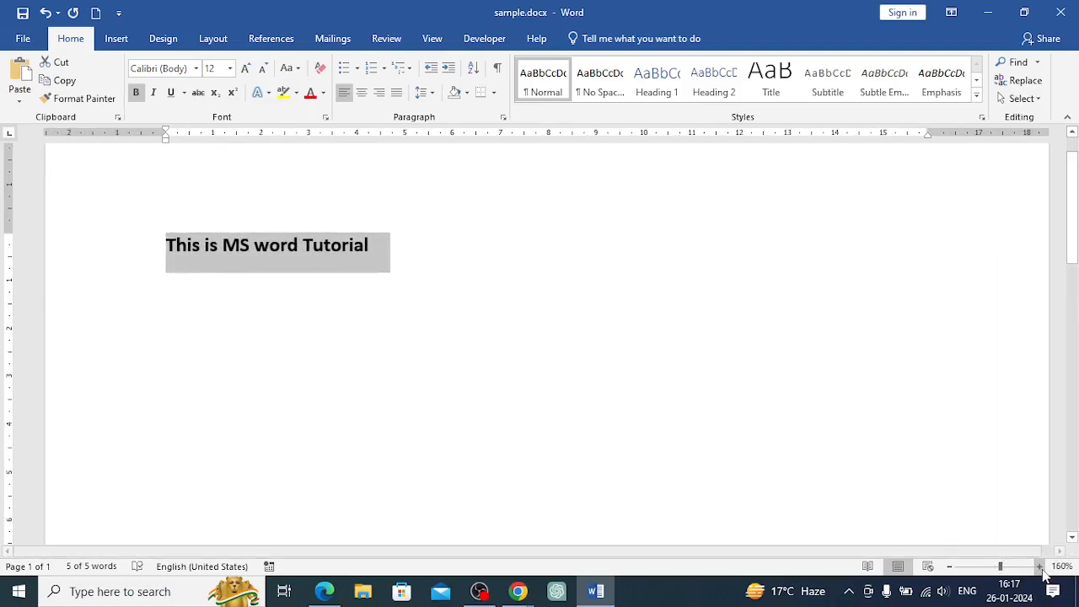
pyautogui.click(169, 93)
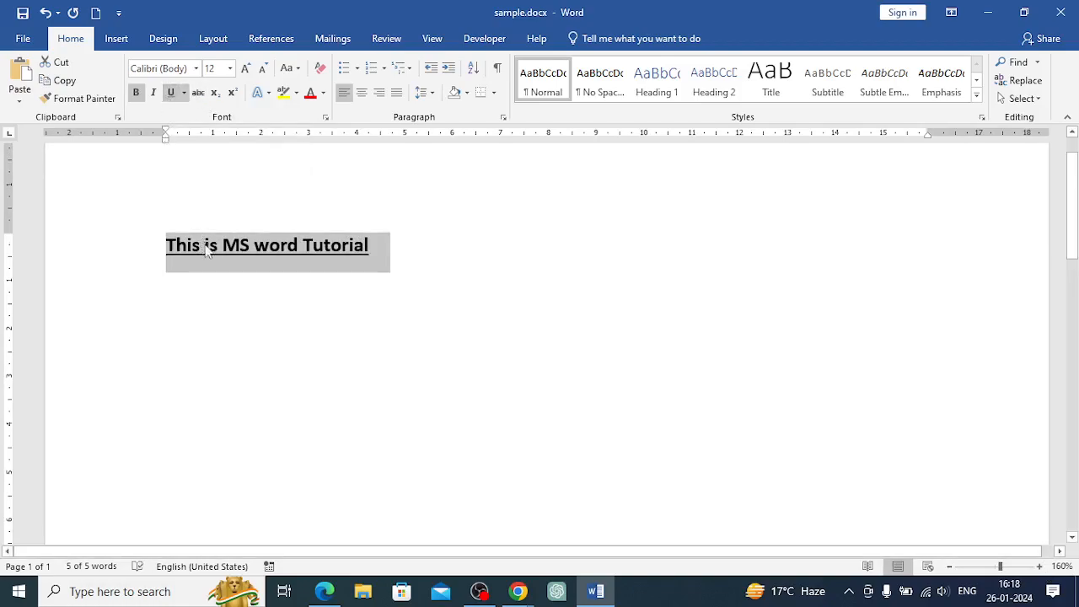
# Change the sentence's underline style to a wavy line
pyautogui.click(185, 94)
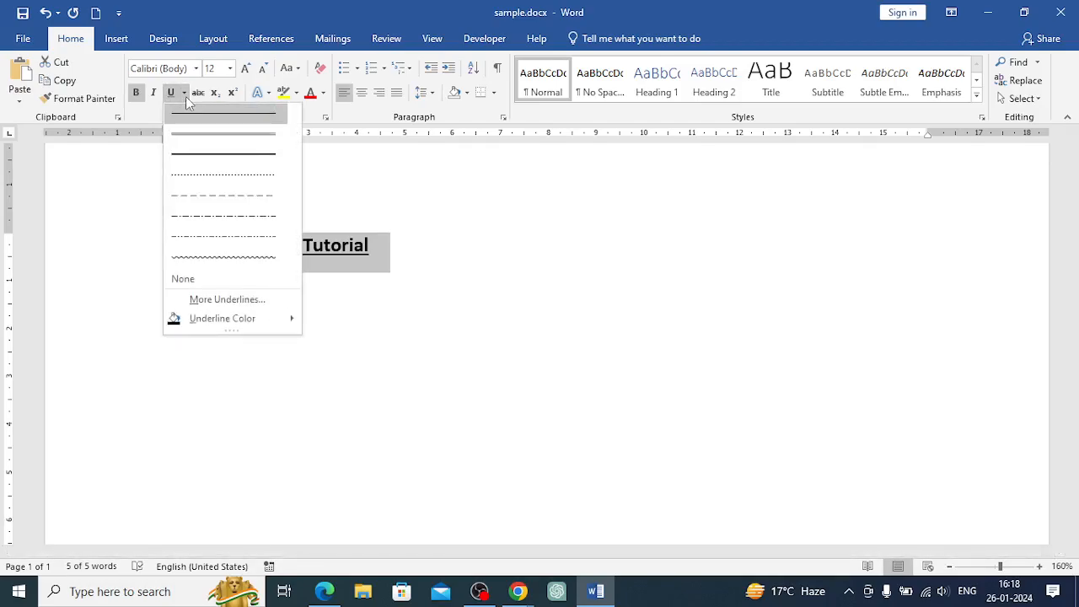
pyautogui.click(182, 140)
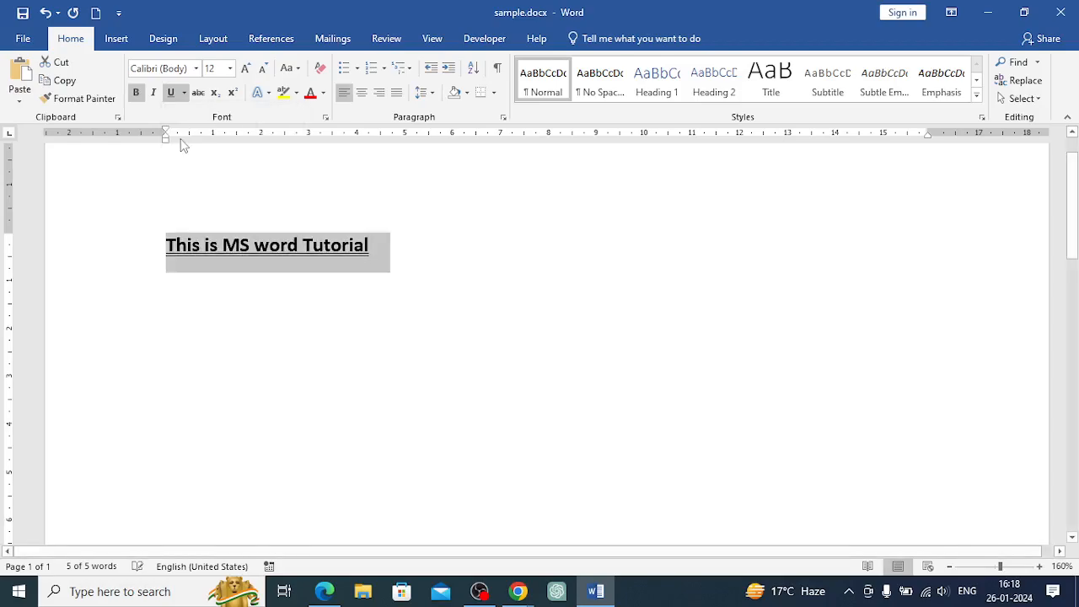
pyautogui.click(183, 92)
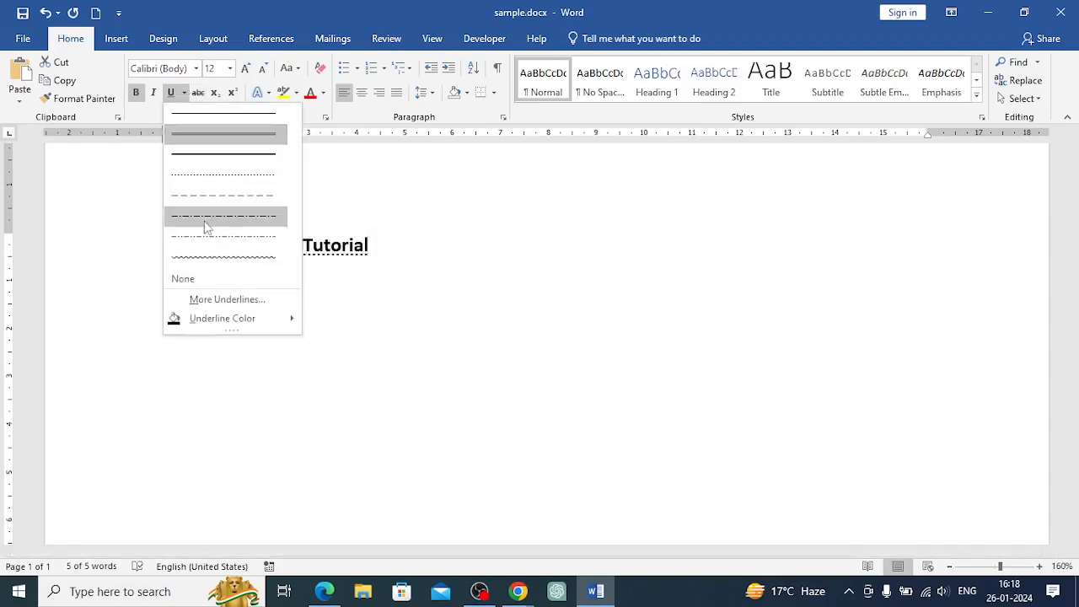
pyautogui.click(212, 263)
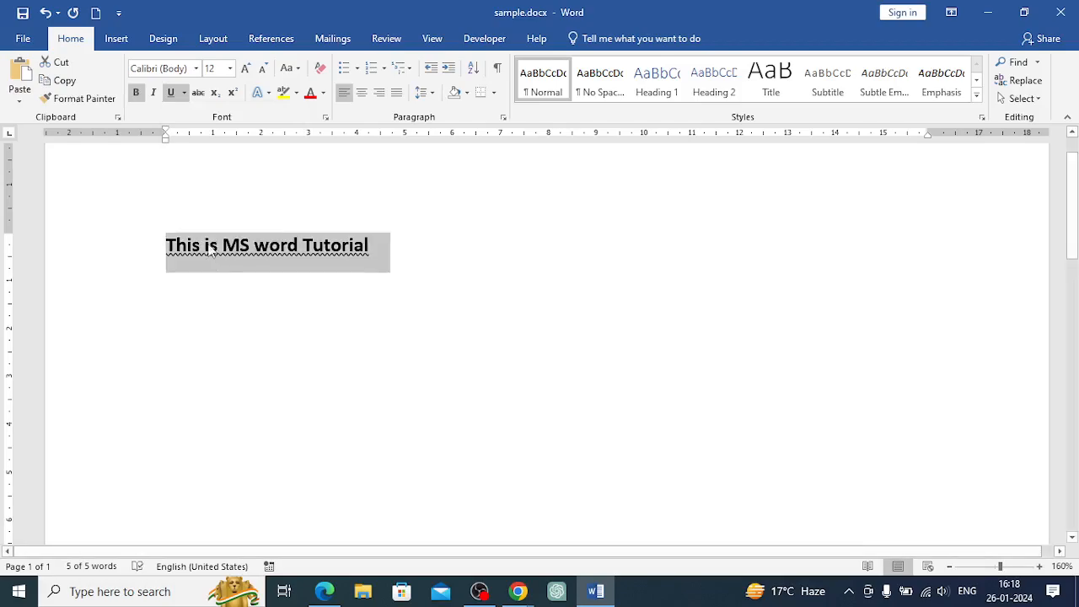
# Set the underline color to Dark Red
pyautogui.click(184, 92)
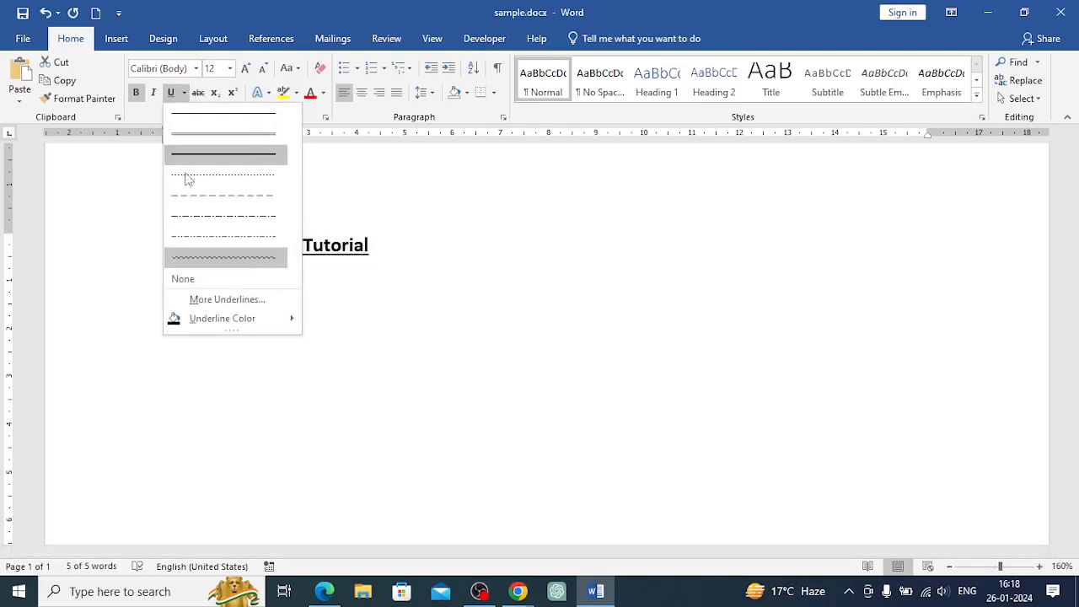
pyautogui.moveTo(173, 320)
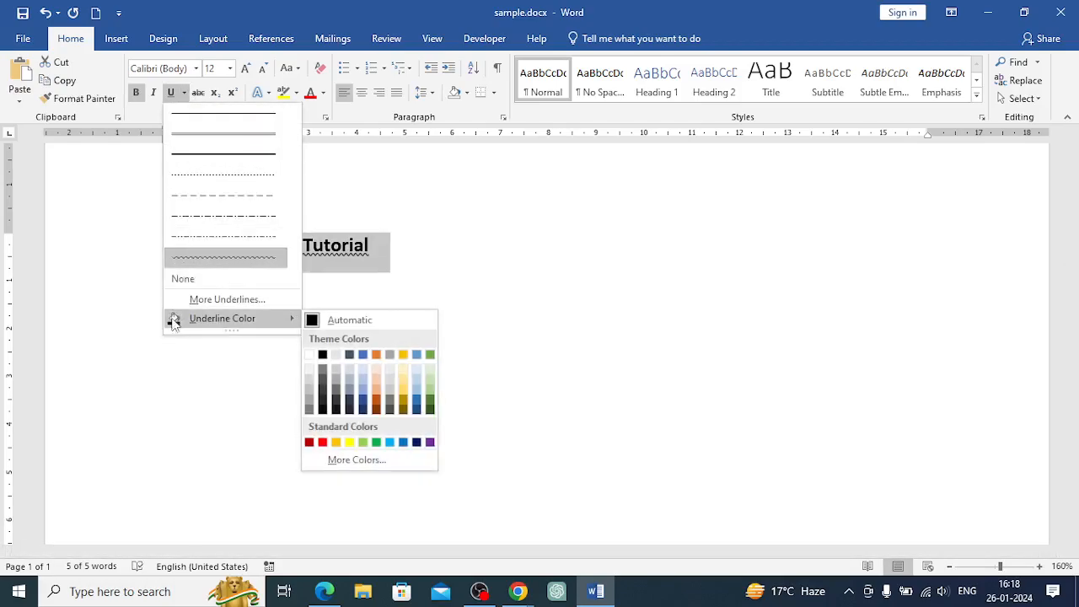
pyautogui.click(309, 443)
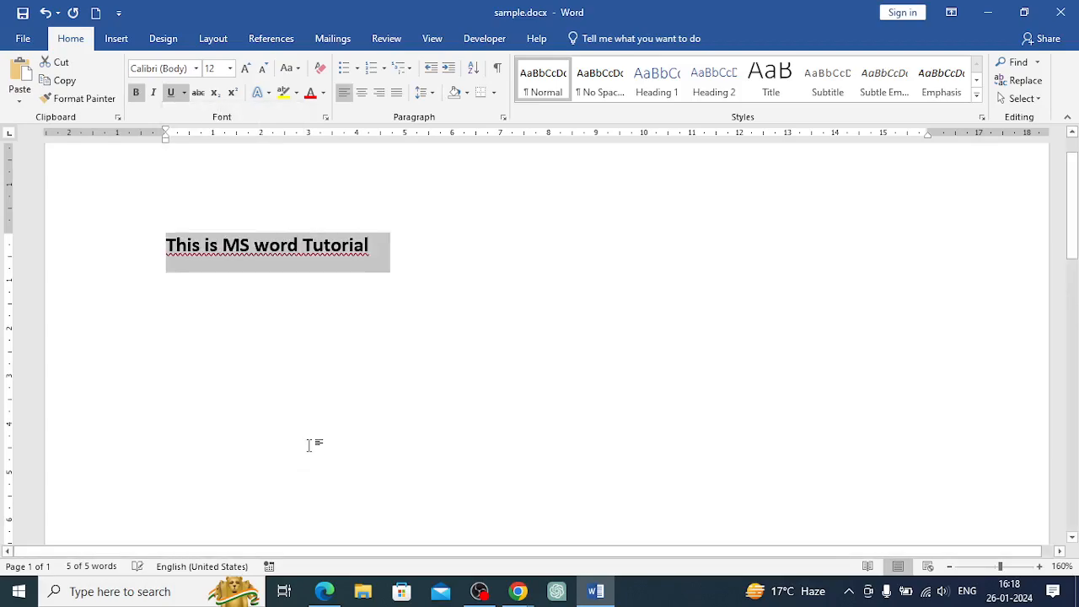
# Change the sentence's underline style to a double line
pyautogui.click(184, 93)
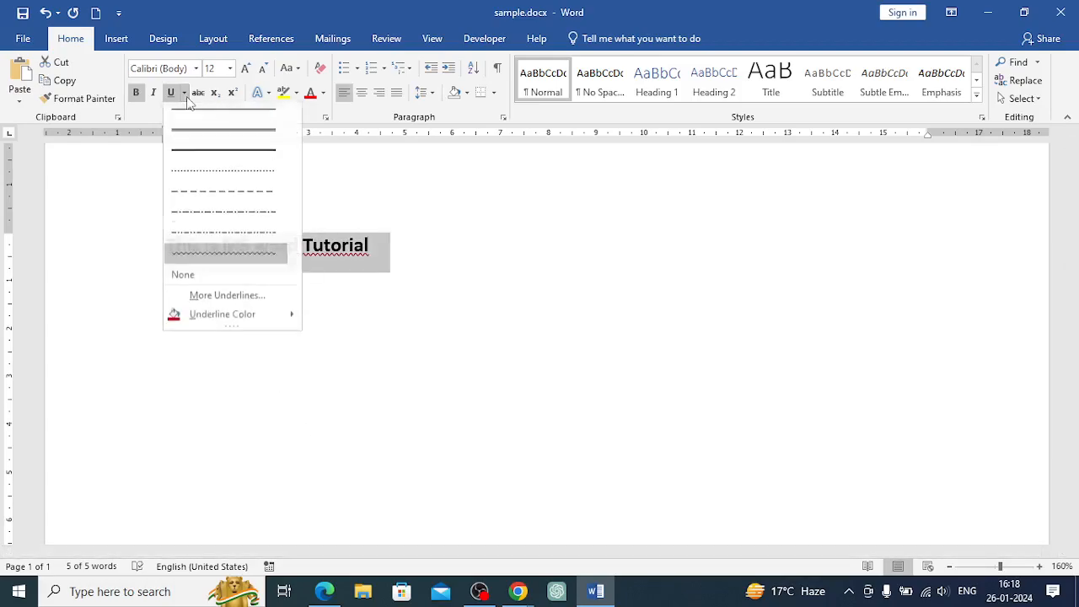
pyautogui.click(187, 143)
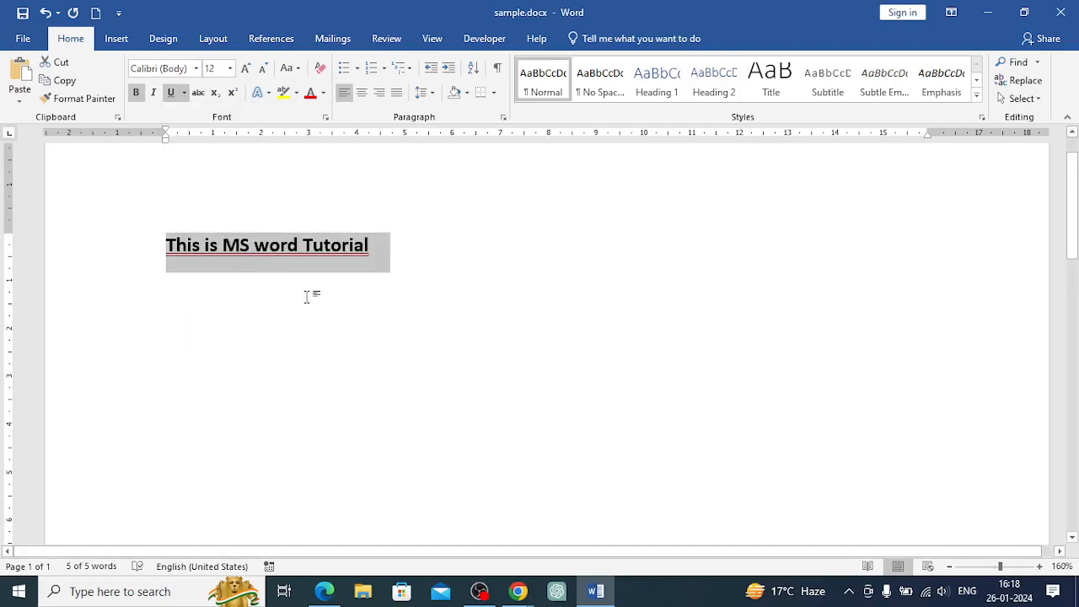
pyautogui.click(378, 249)
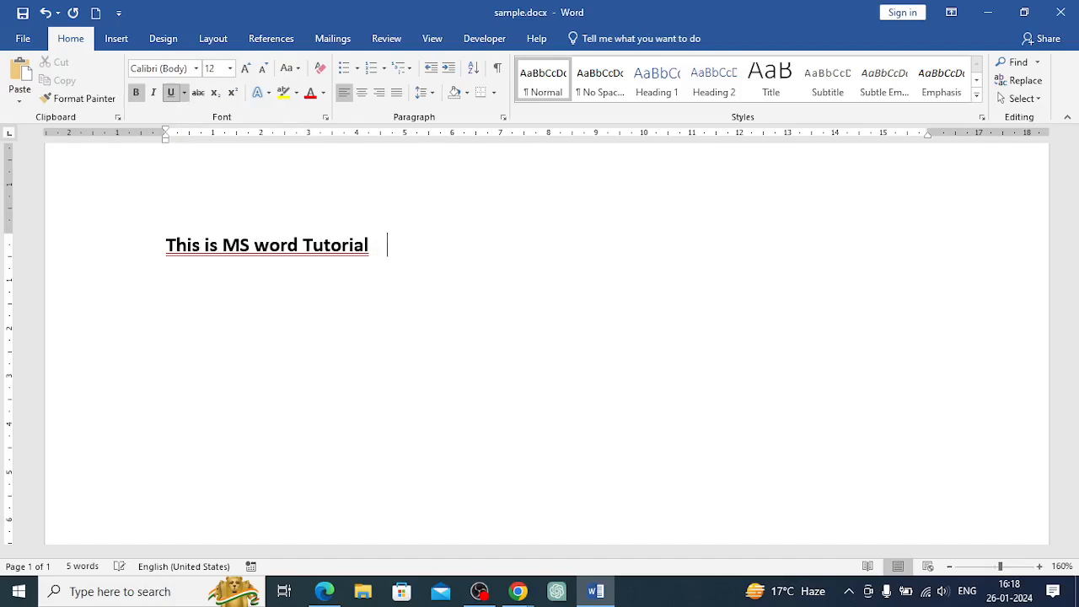
# Type NEXT on the same line after the sentence
pyautogui.write('NEX')
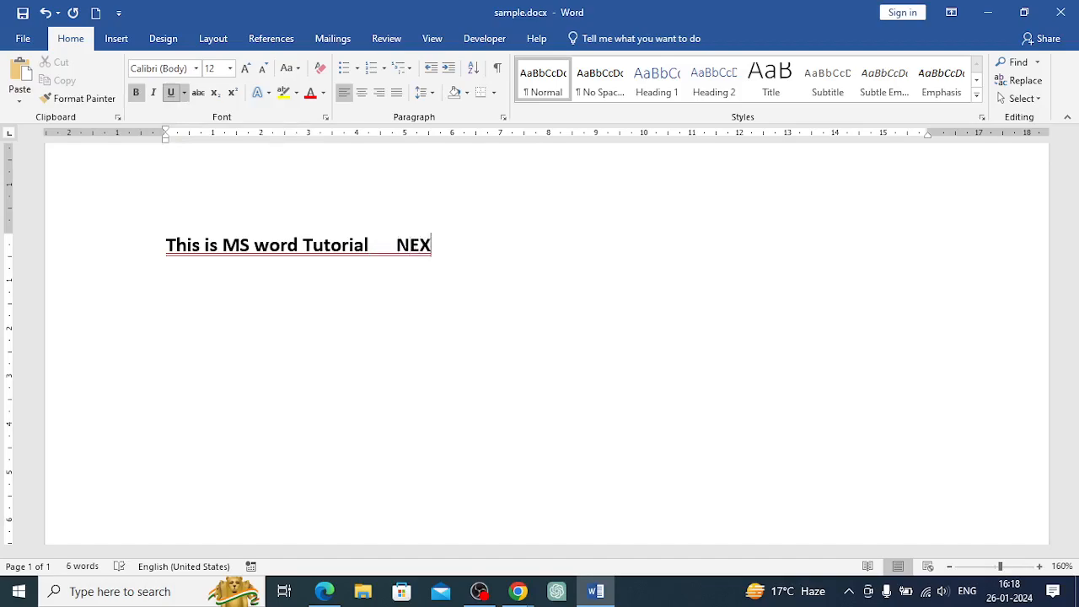
pyautogui.press('BackSpace')
pyautogui.press('BackSpace')
pyautogui.press('BackSpace')
pyautogui.press('BackSpace')
pyautogui.press('Return')
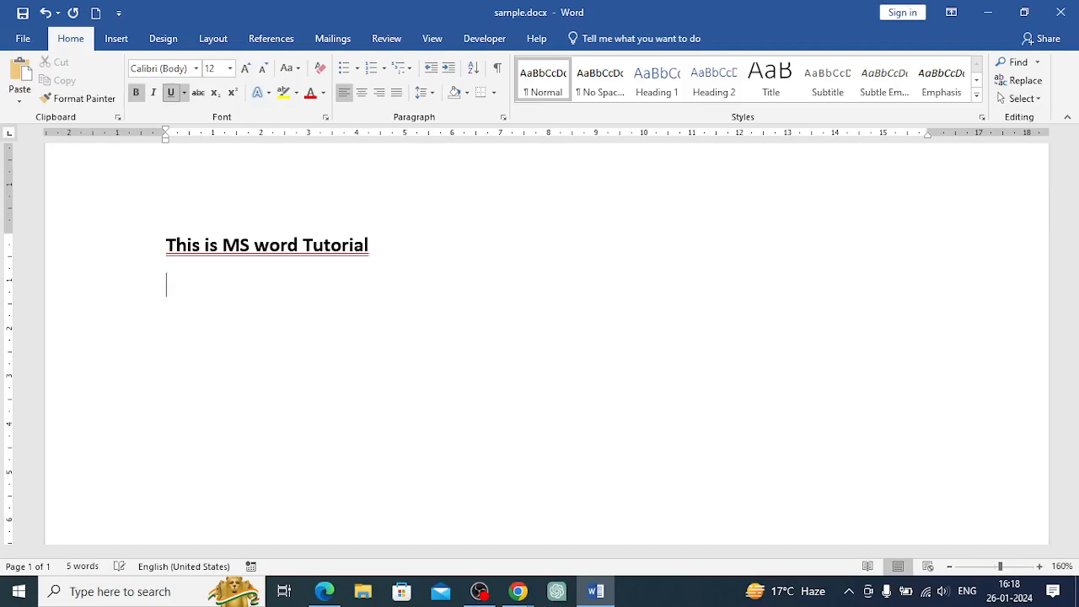
pyautogui.write('N')
pyautogui.press('BackSpace')
pyautogui.press('BackSpace')
pyautogui.write('NEXT')
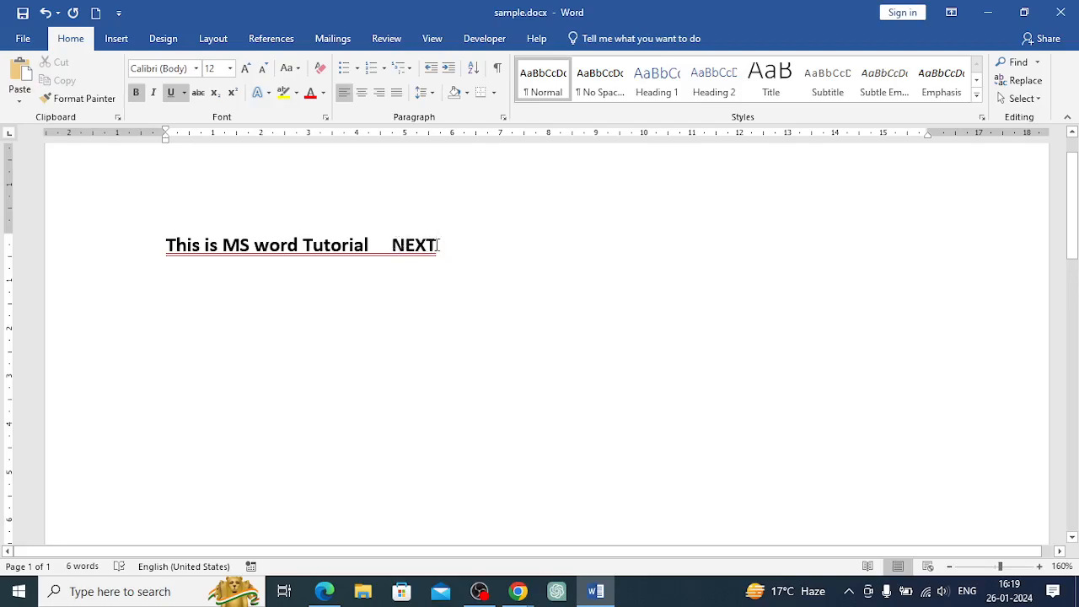
# Remove the underline from the gap before NEXT and underline only the word NEXT
pyautogui.moveTo(438, 244); pyautogui.dragTo(371, 246)
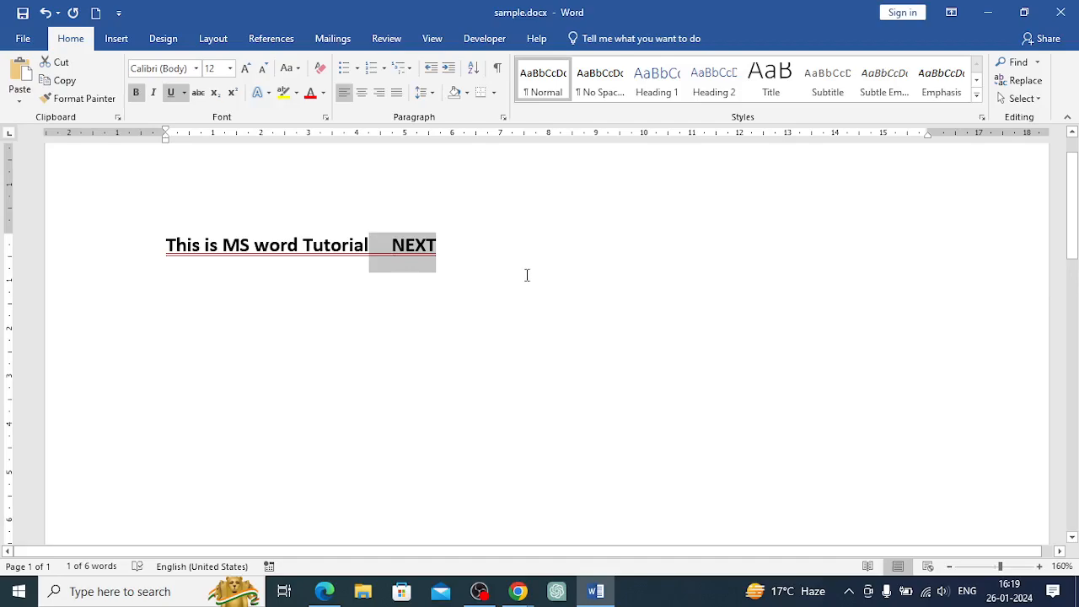
pyautogui.click(173, 93)
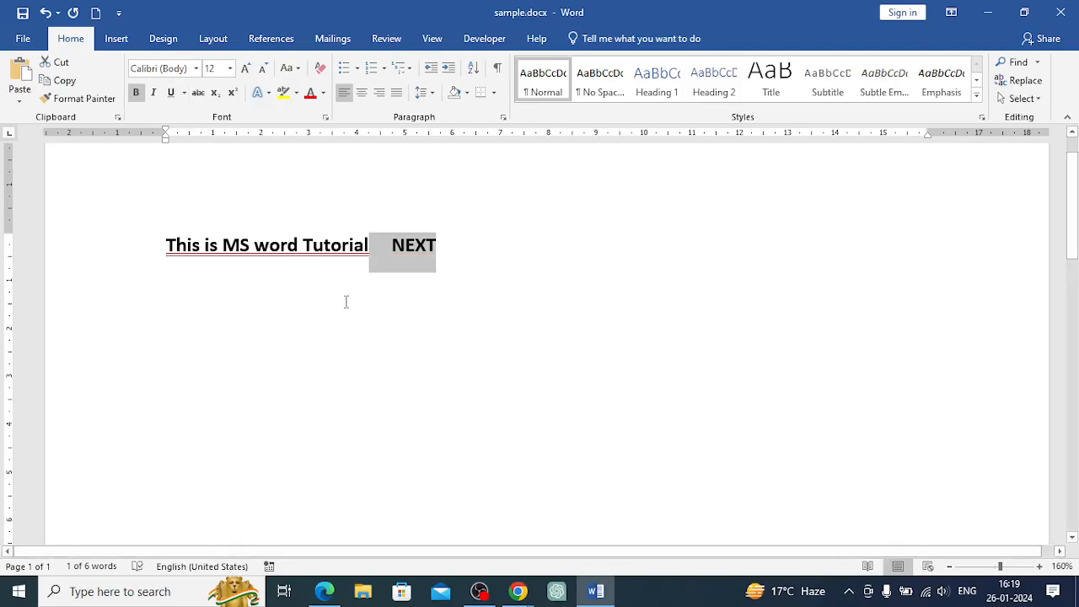
pyautogui.click(419, 294)
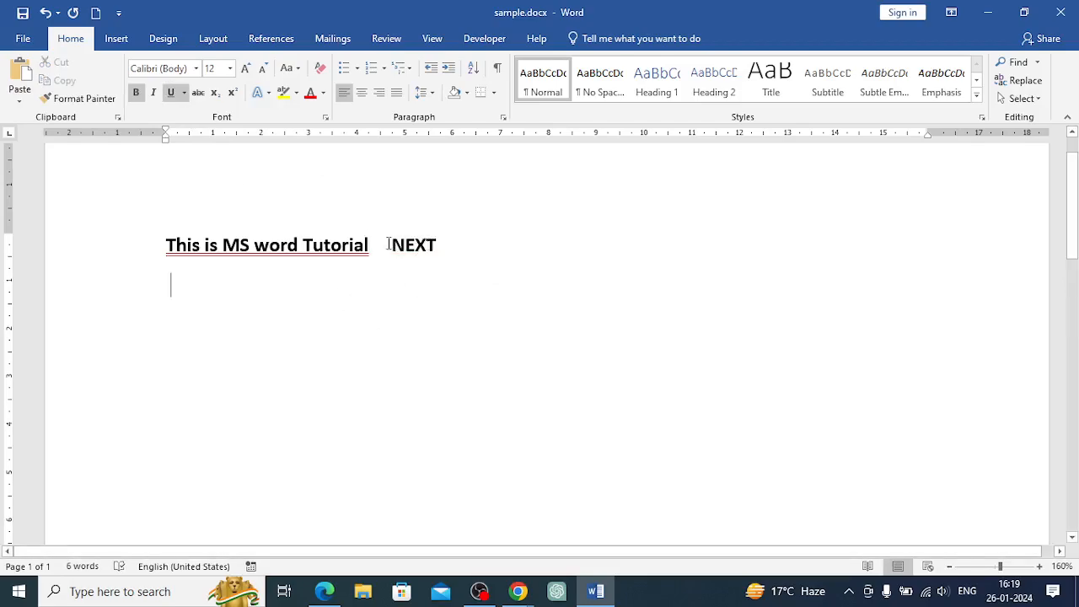
pyautogui.moveTo(392, 245); pyautogui.dragTo(438, 246)
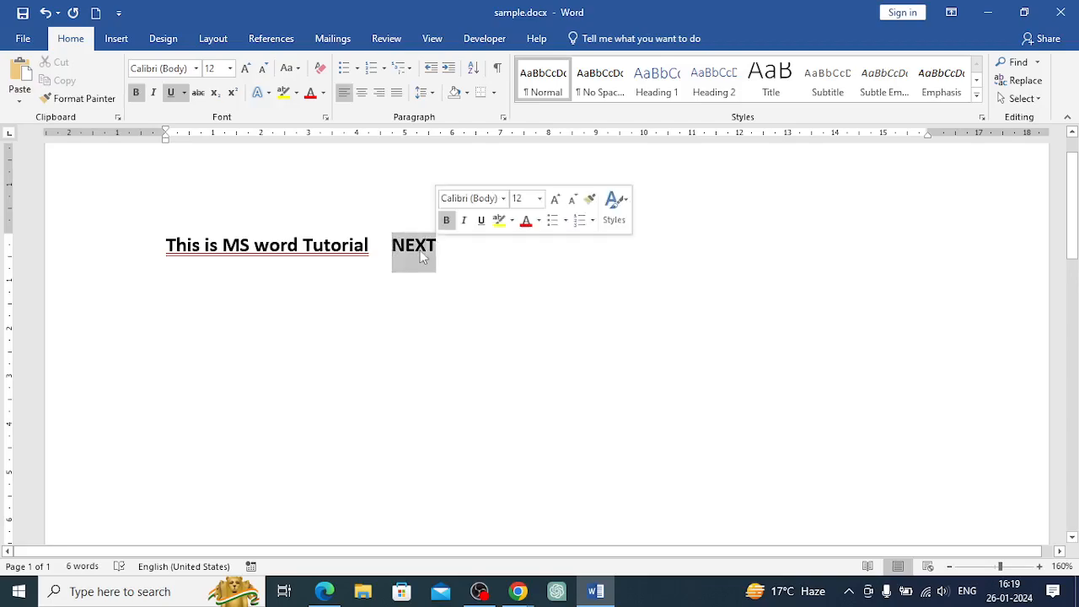
pyautogui.click(171, 93)
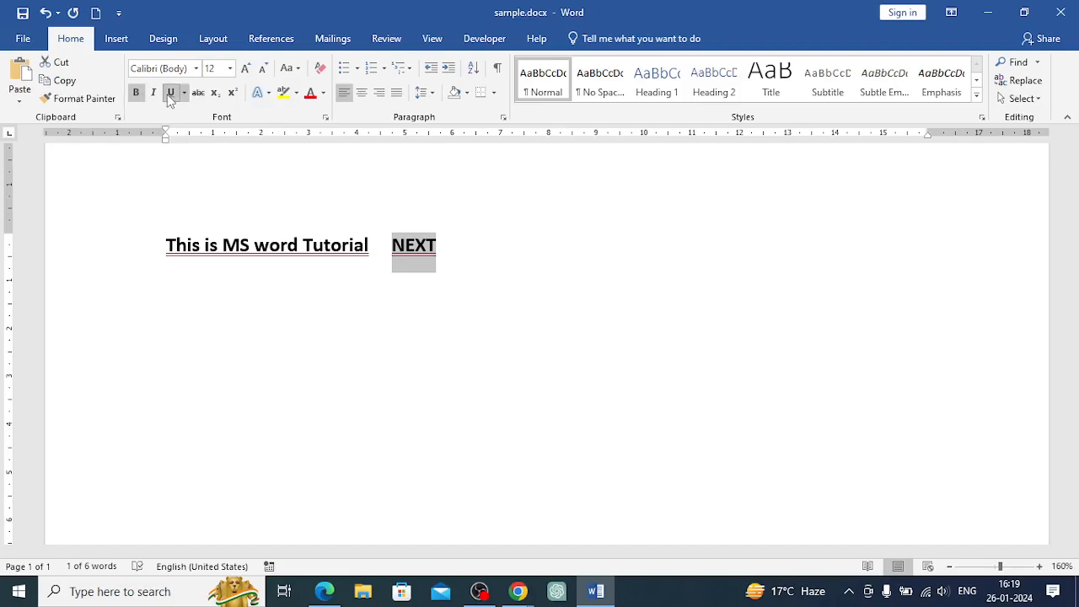
pyautogui.click(376, 245)
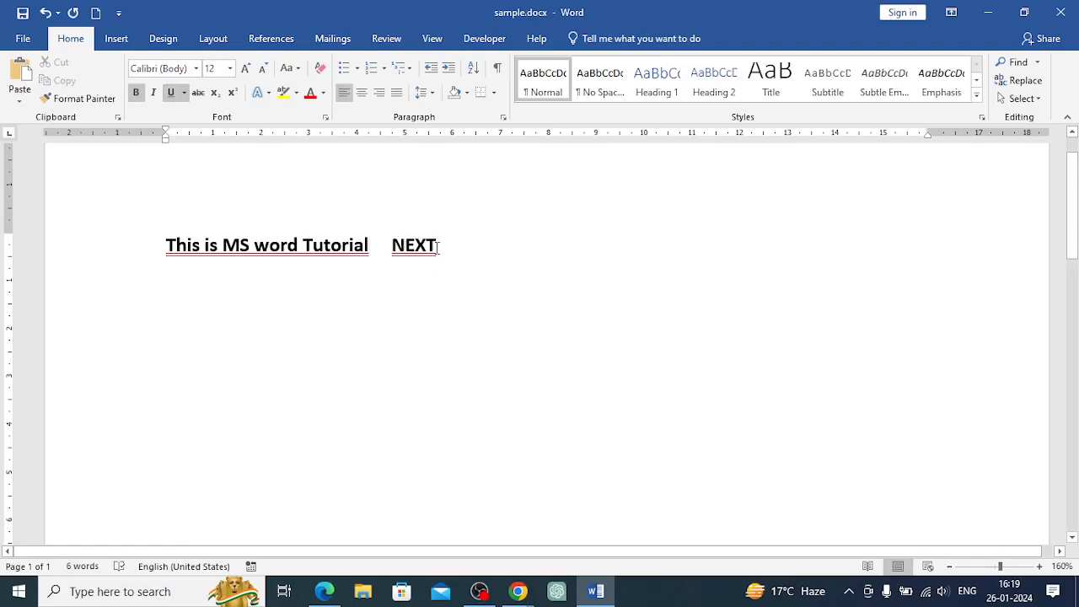
# Select the whole line of text and cut it
pyautogui.moveTo(441, 247); pyautogui.dragTo(398, 253)
pyautogui.click(493, 258)
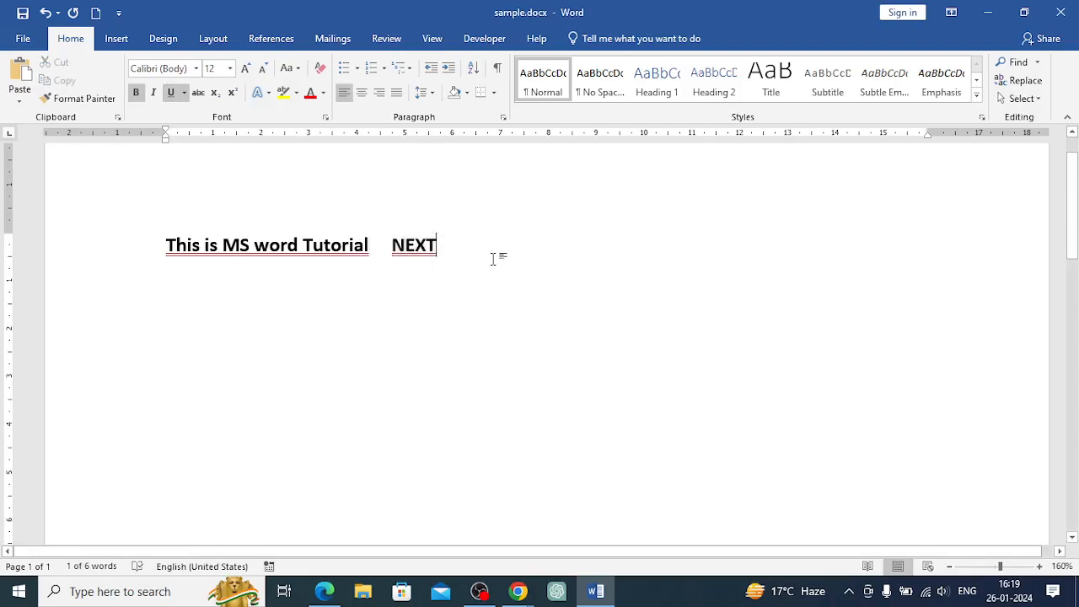
pyautogui.moveTo(439, 247); pyautogui.dragTo(135, 250)
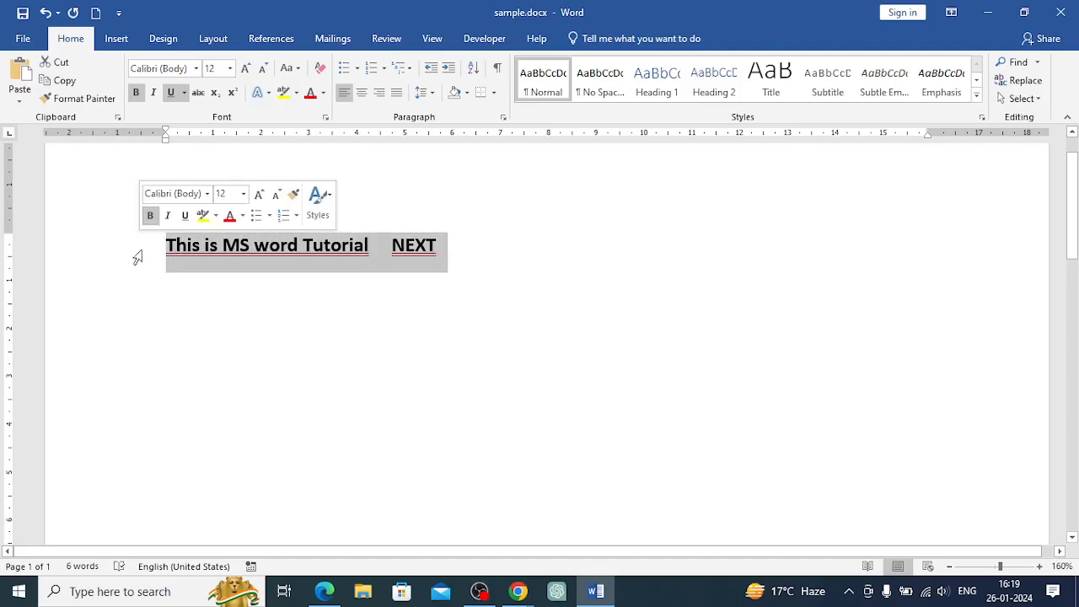
pyautogui.click(455, 299)
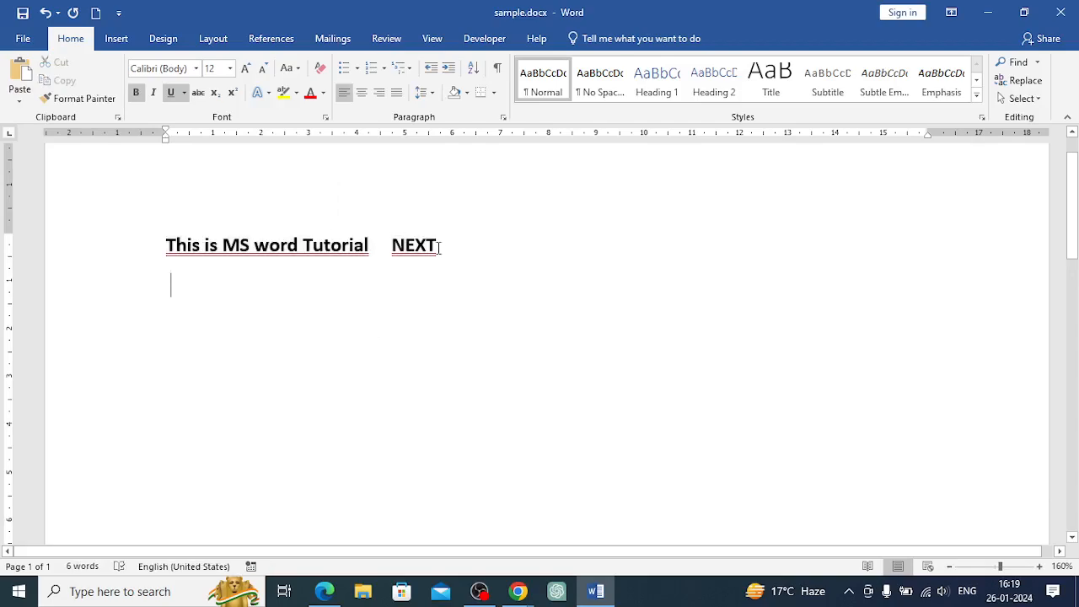
pyautogui.moveTo(438, 245); pyautogui.dragTo(160, 244)
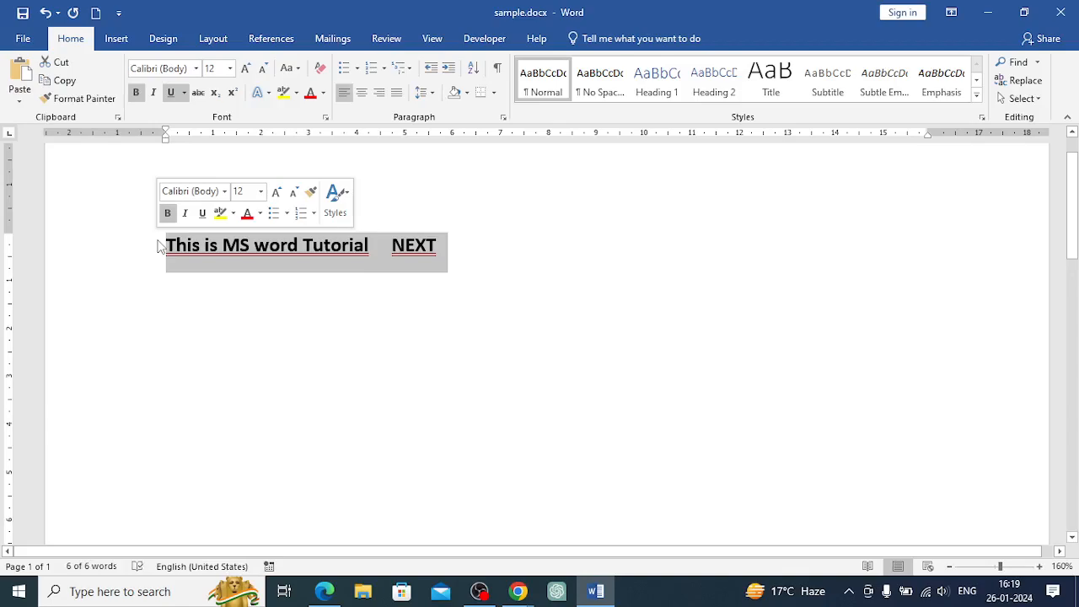
pyautogui.rightClick(272, 248)
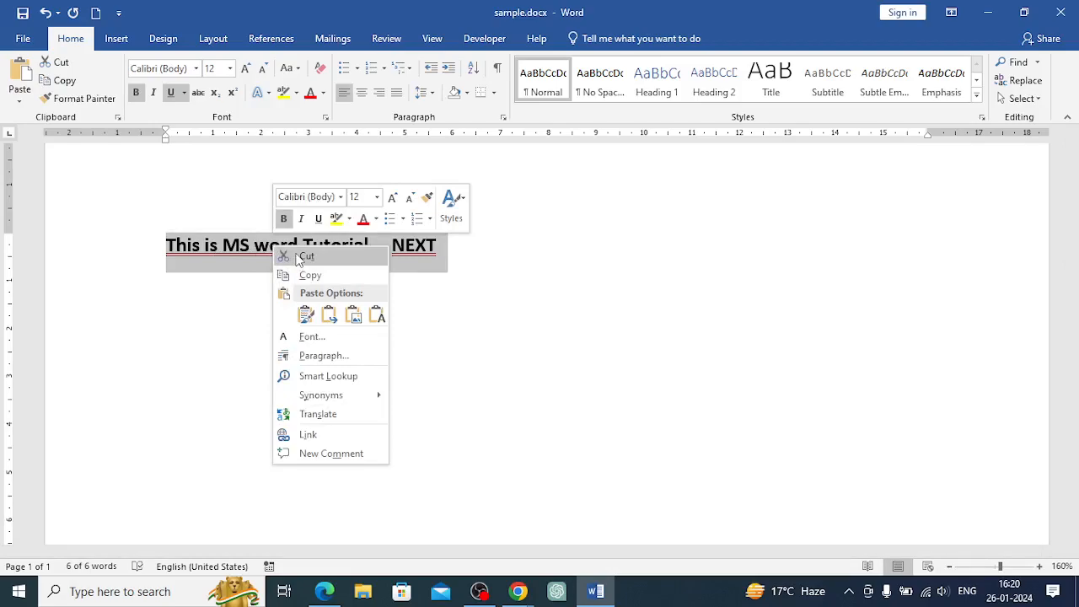
pyautogui.click(304, 256)
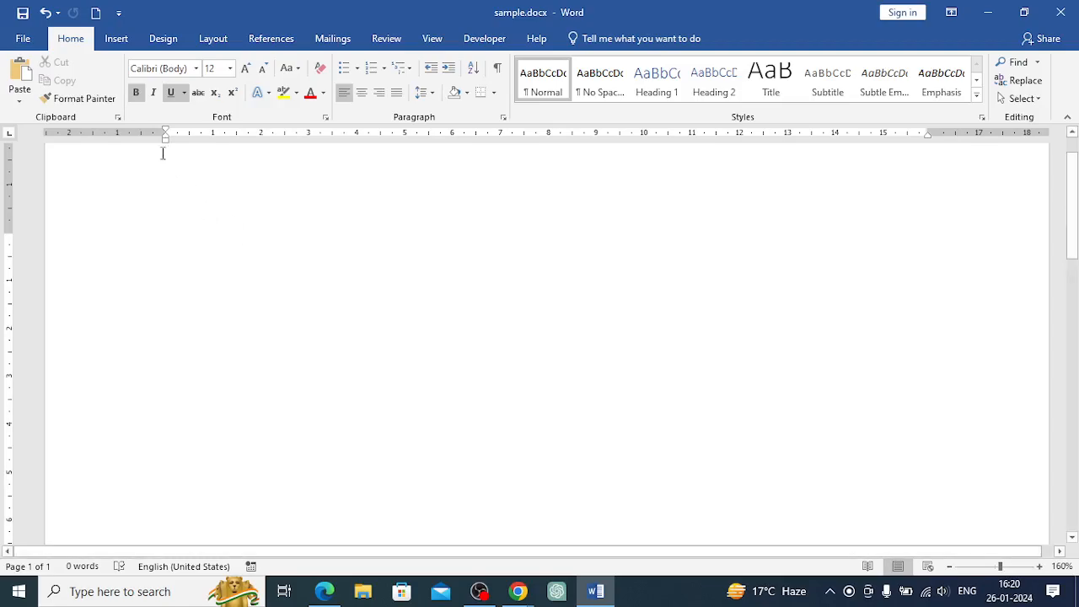
# Turn off bold and underline for new text and type the word Standard
pyautogui.click(172, 93)
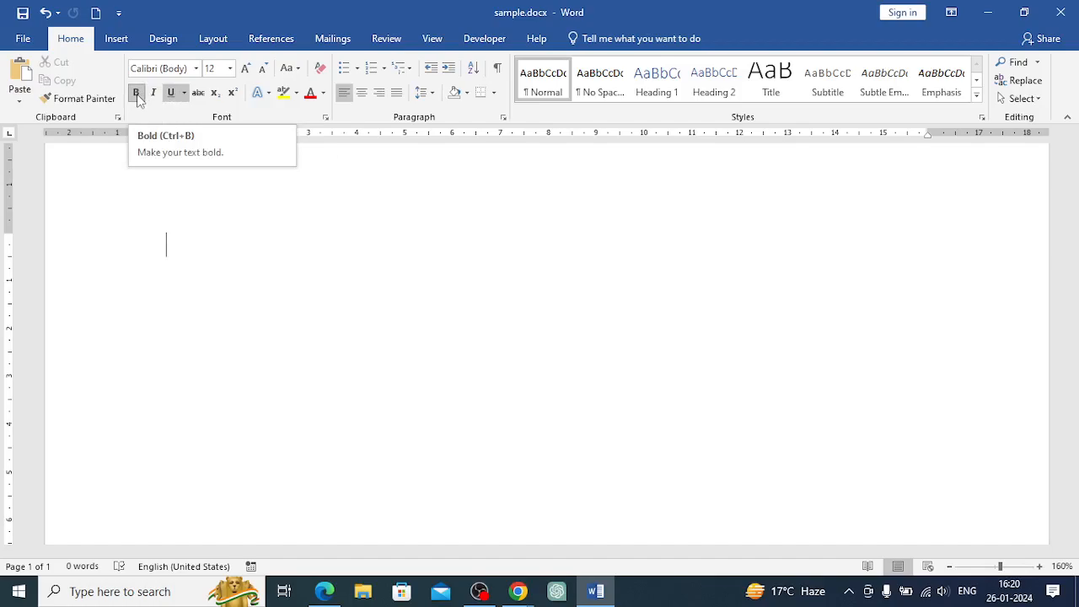
pyautogui.click(138, 96)
pyautogui.click(172, 94)
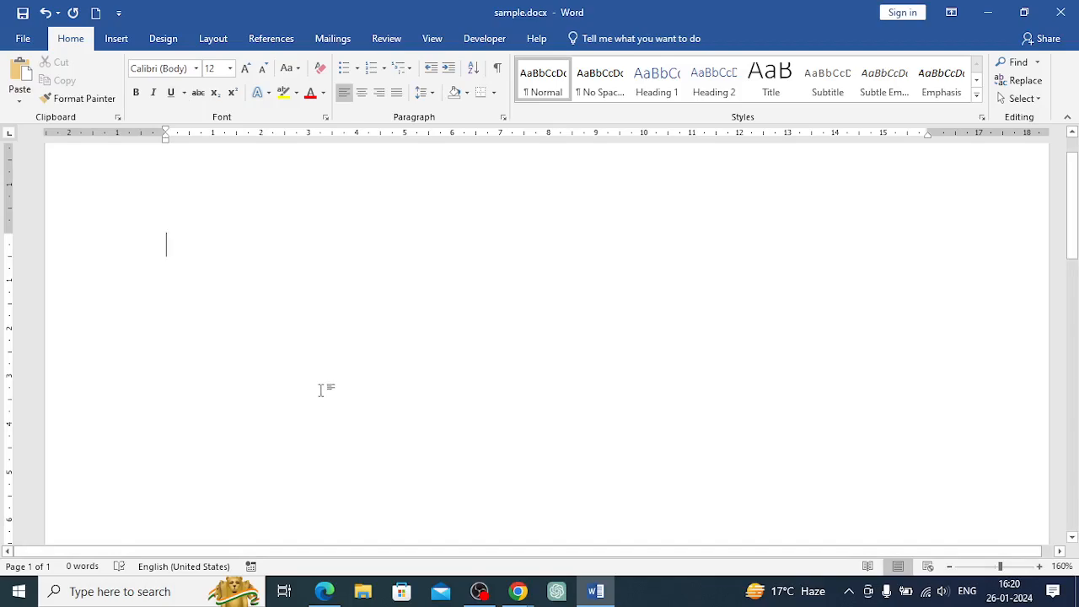
pyautogui.write('st')
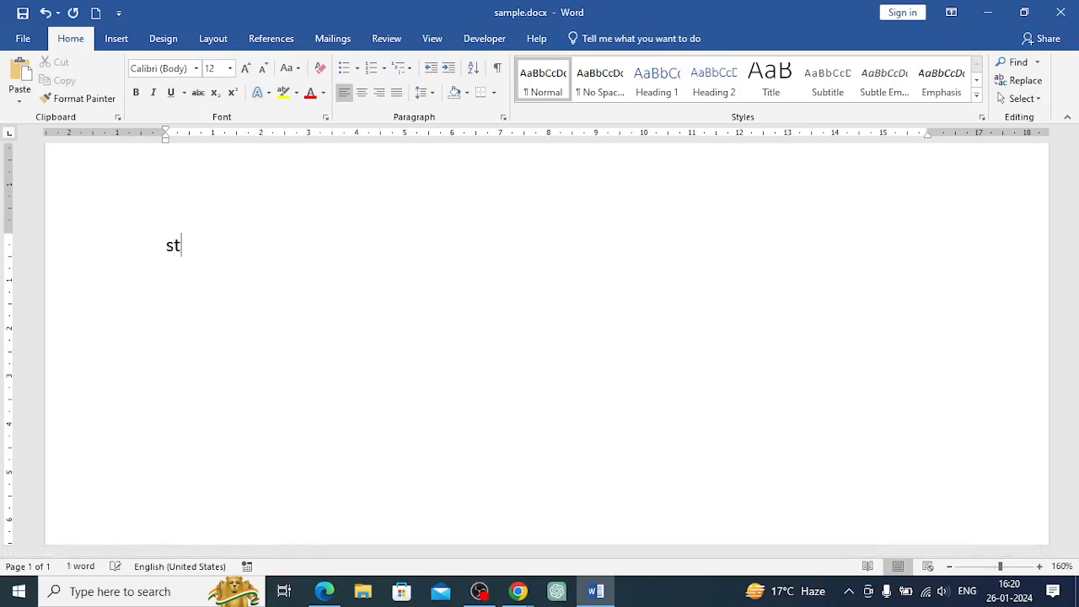
pyautogui.write('andard')
pyautogui.click(174, 244)
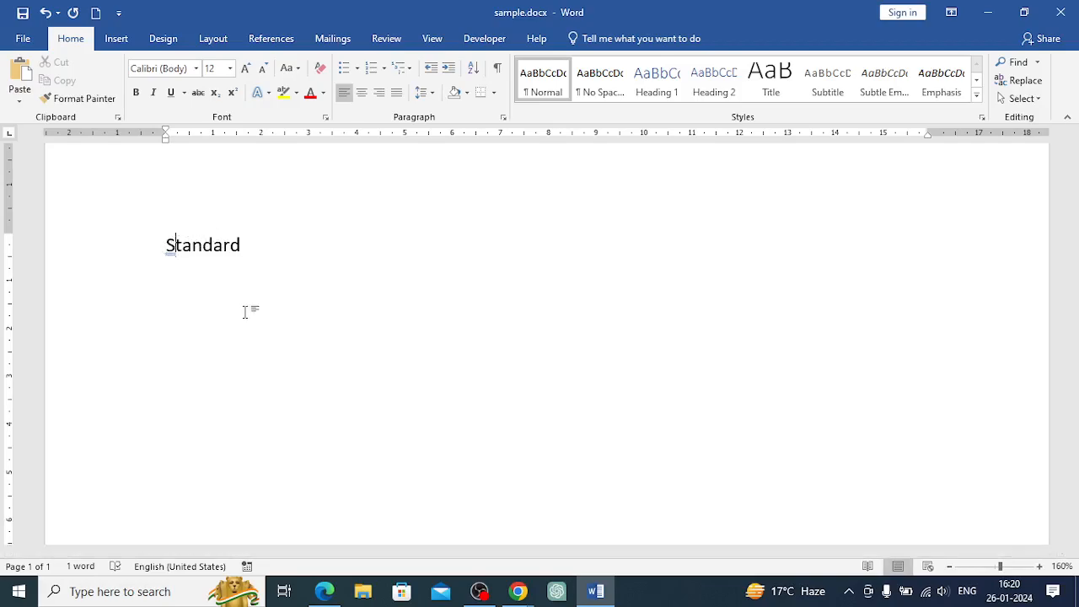
# Underline Standard with a single line
pyautogui.click(243, 245)
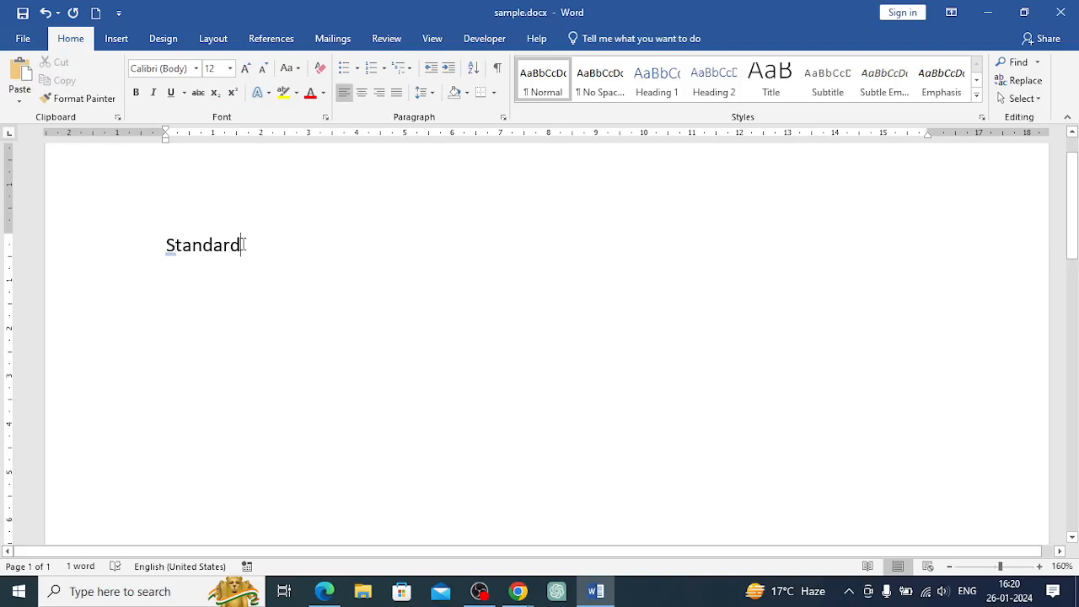
pyautogui.moveTo(243, 244); pyautogui.dragTo(162, 243)
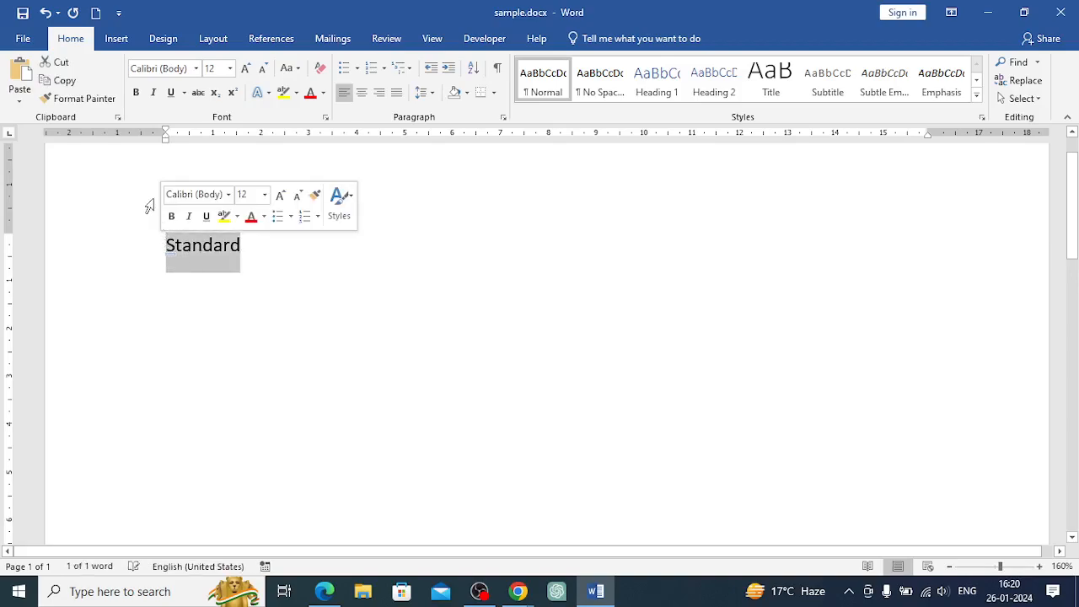
pyautogui.click(170, 93)
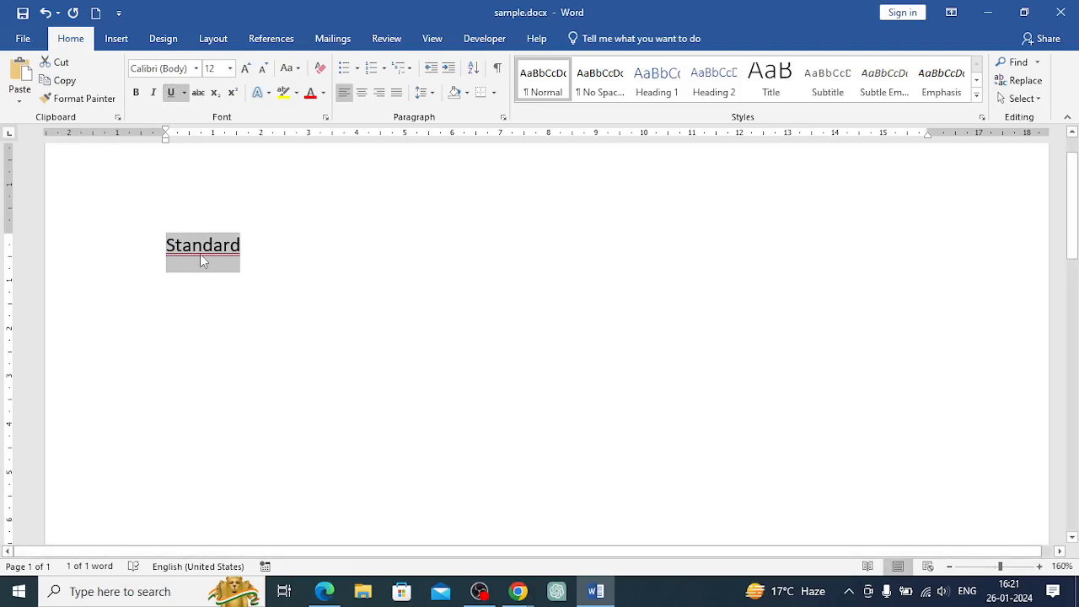
pyautogui.click(184, 93)
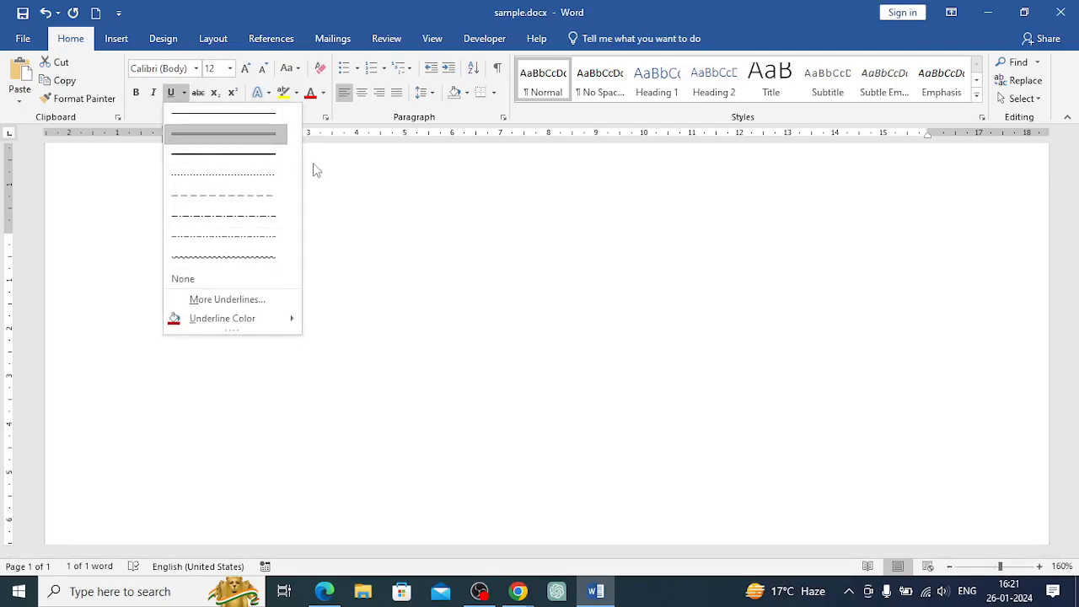
pyautogui.click(200, 118)
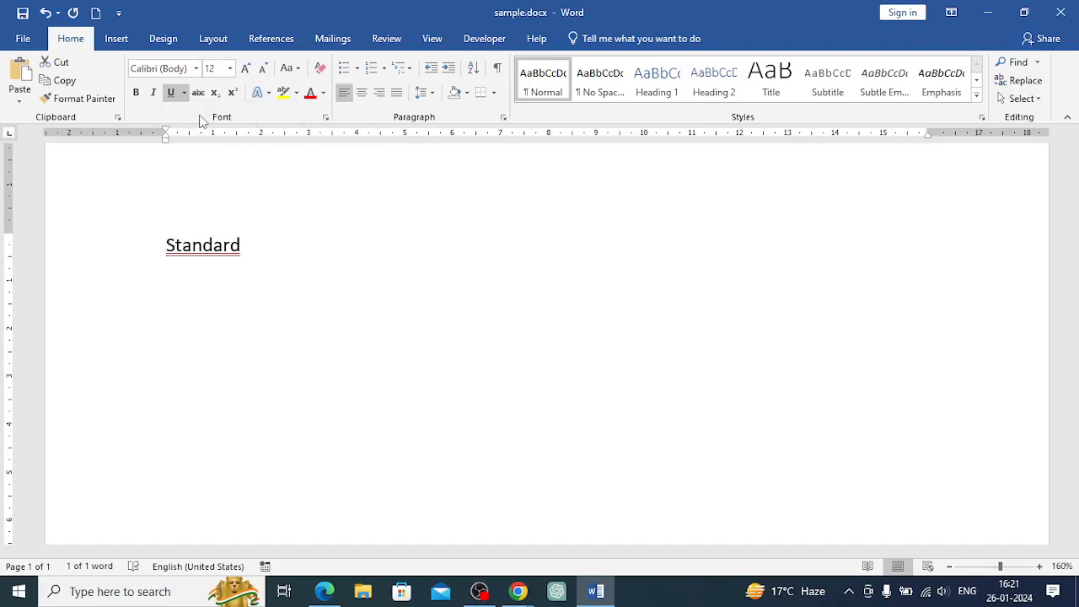
# Set the underline color of Standard to Automatic
pyautogui.click(184, 96)
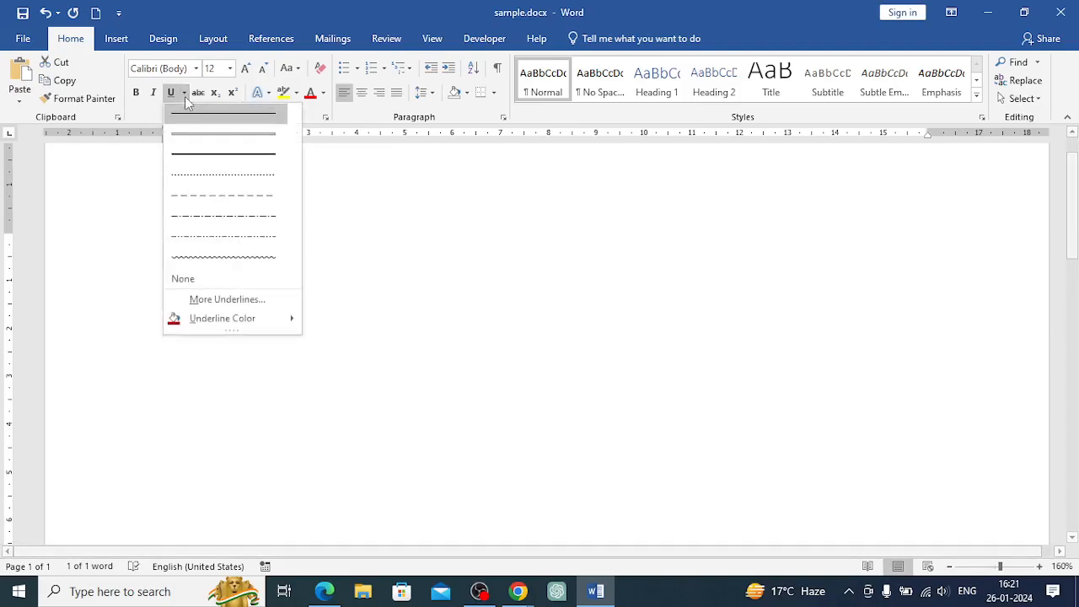
pyautogui.moveTo(196, 324)
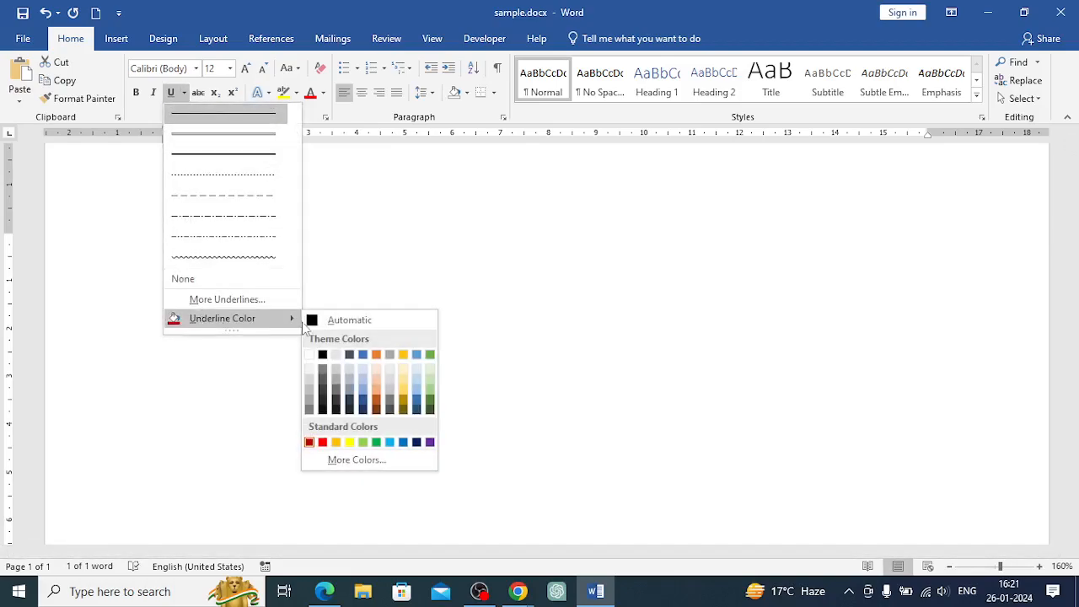
pyautogui.click(310, 319)
pyautogui.click(252, 246)
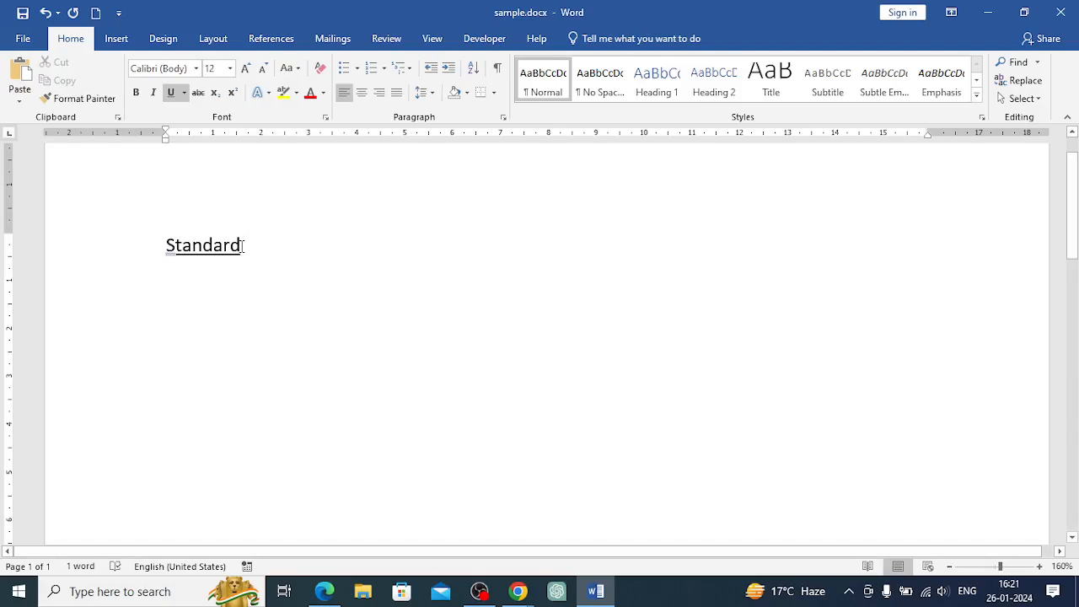
# Remove the underline from Standard and apply strikethrough
pyautogui.moveTo(242, 246); pyautogui.dragTo(163, 248)
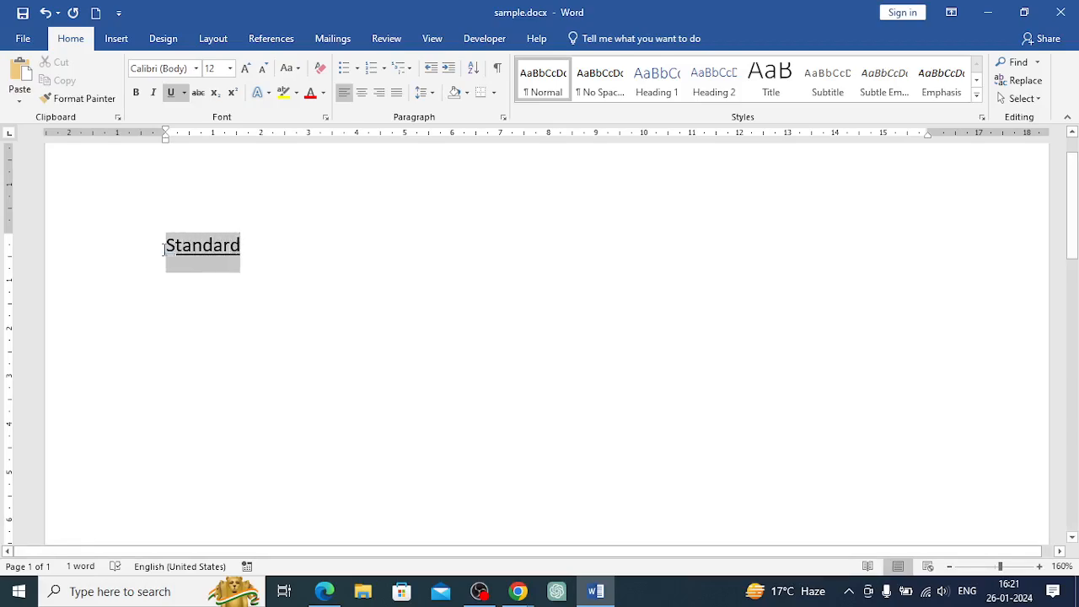
pyautogui.click(172, 94)
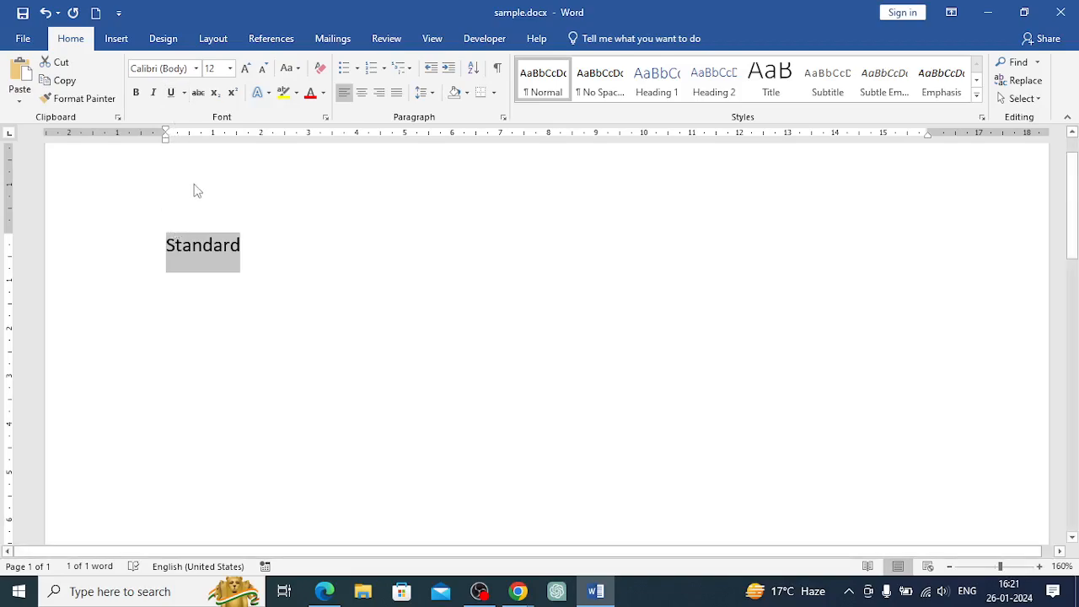
pyautogui.click(199, 95)
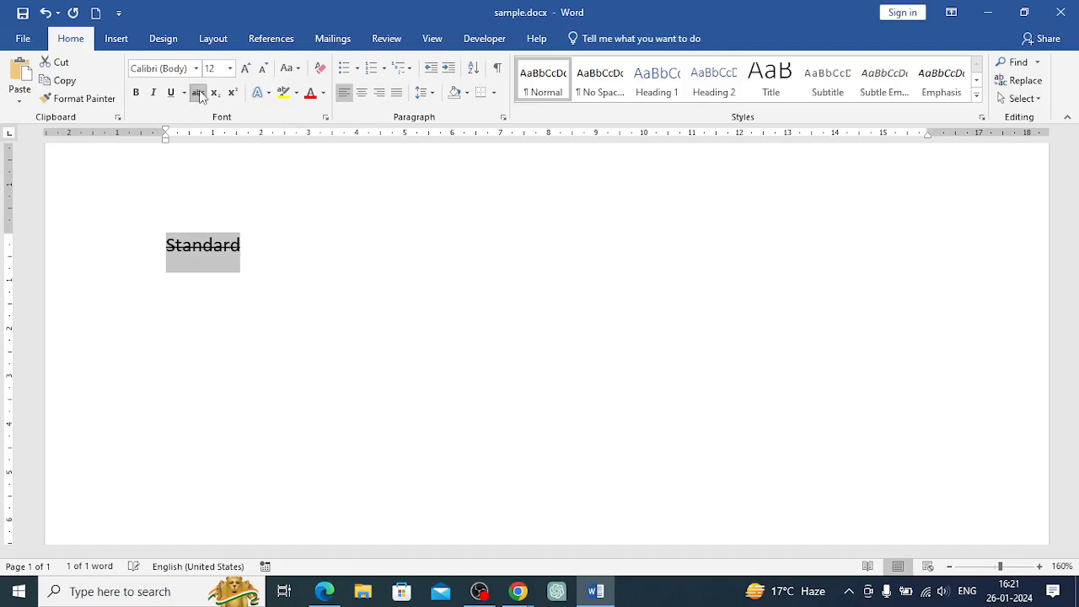
# Remove the strikethrough from Standard
pyautogui.click(1040, 566)
pyautogui.click(1041, 566)
pyautogui.click(1041, 566)
pyautogui.click(1041, 566)
pyautogui.click(1041, 566)
pyautogui.click(1041, 566)
pyautogui.click(1041, 566)
pyautogui.click(1040, 566)
pyautogui.click(1040, 565)
pyautogui.click(1040, 566)
pyautogui.click(1041, 566)
pyautogui.click(1041, 566)
pyautogui.click(1041, 566)
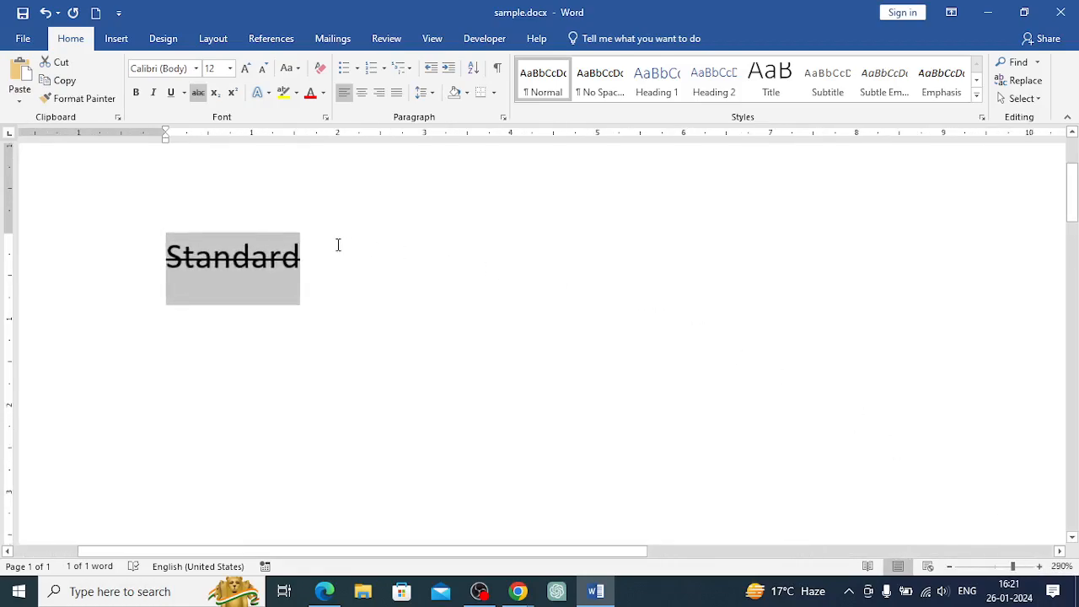
pyautogui.click(306, 253)
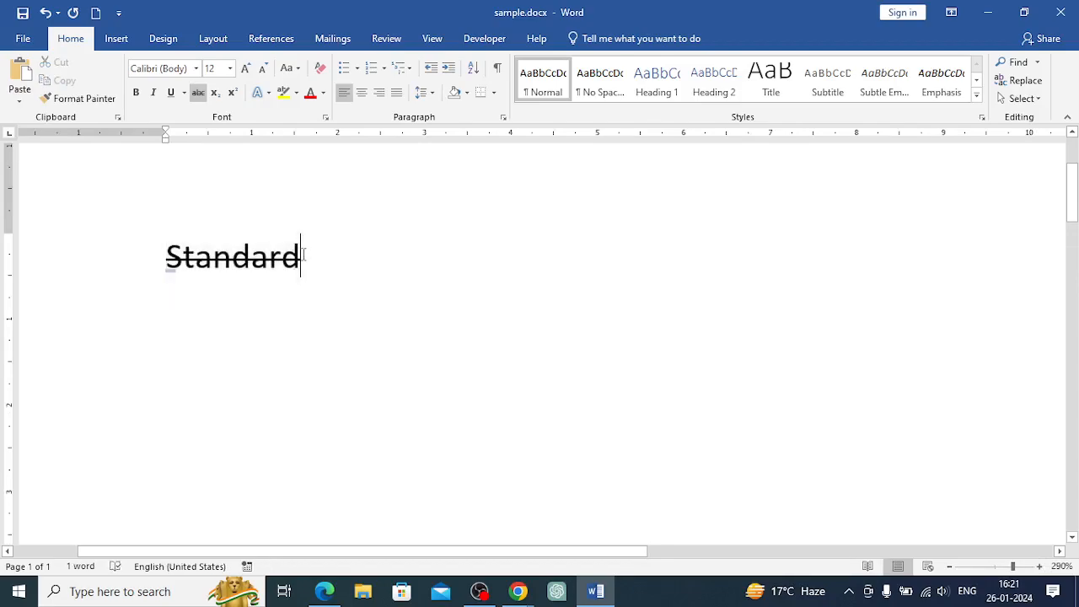
pyautogui.moveTo(276, 254); pyautogui.dragTo(147, 251)
pyautogui.click(200, 93)
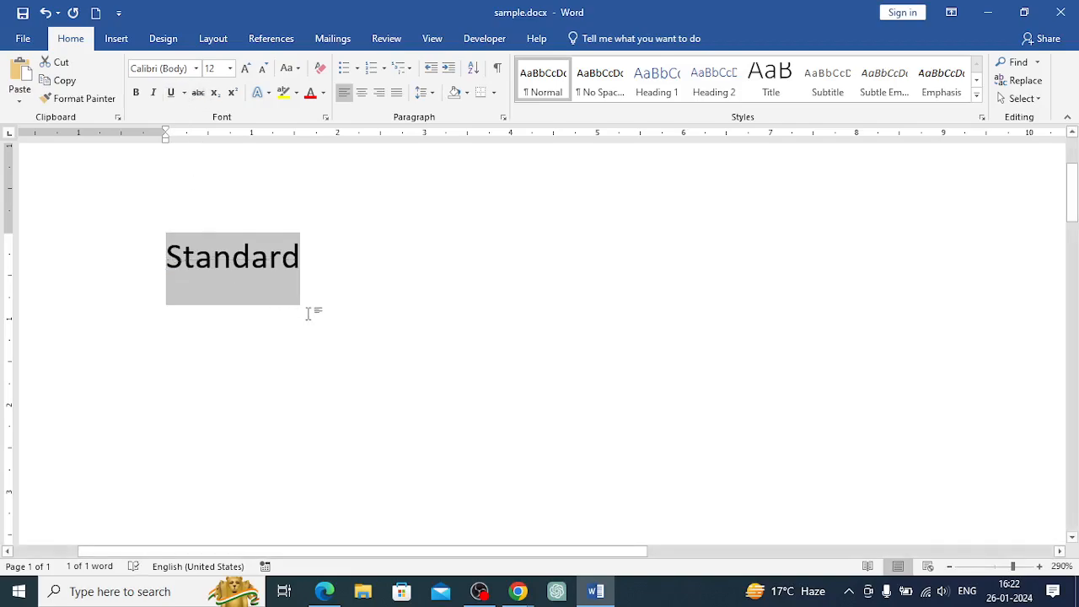
# On a new line below Standard, type Co2 and make the 2 a subscript
pyautogui.click(302, 258)
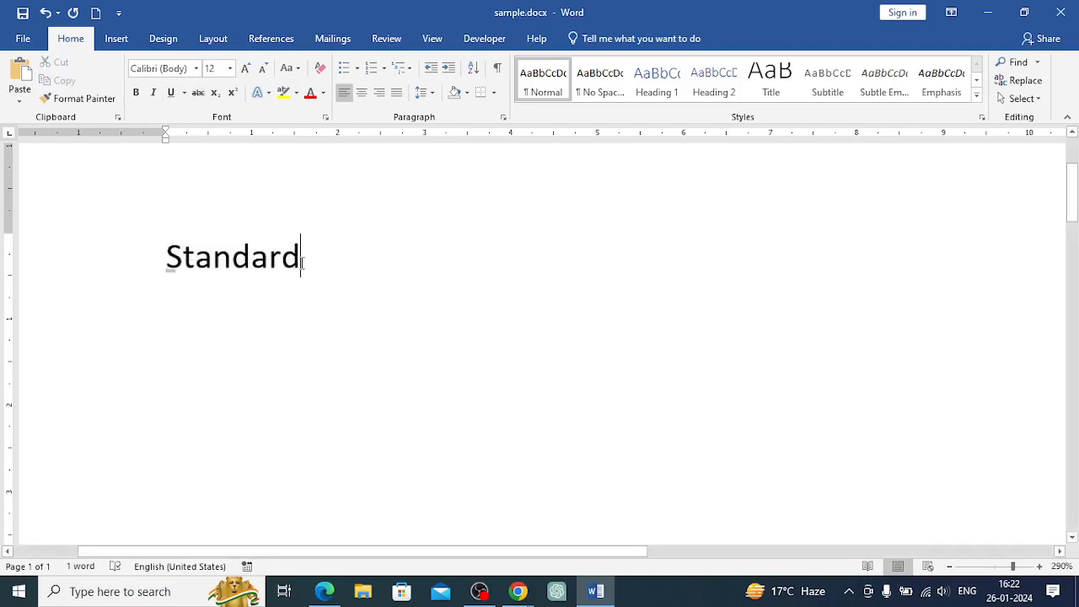
pyautogui.click(233, 102)
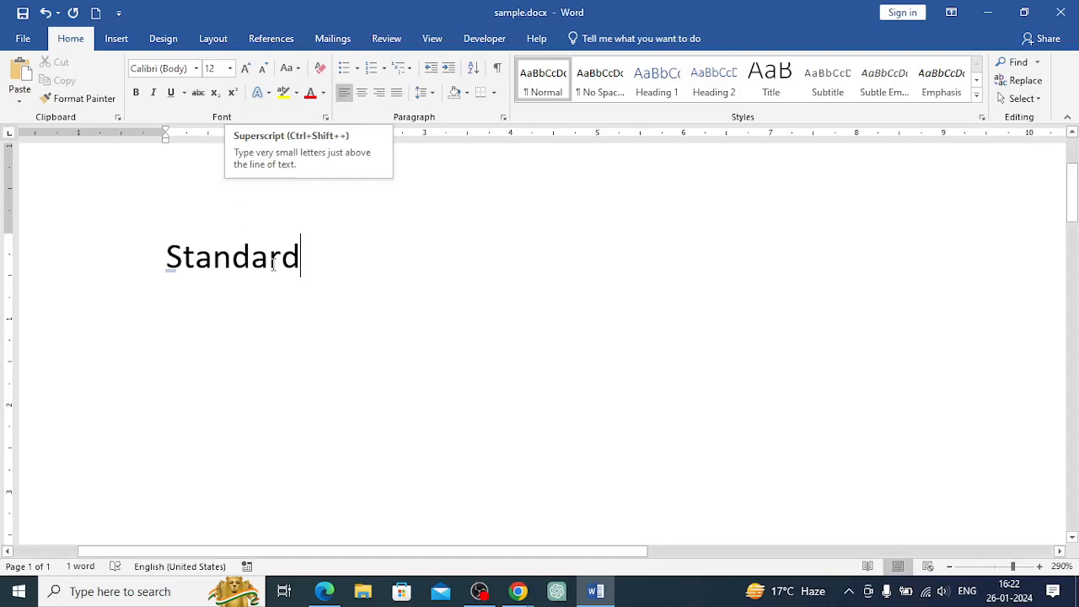
pyautogui.press('Return')
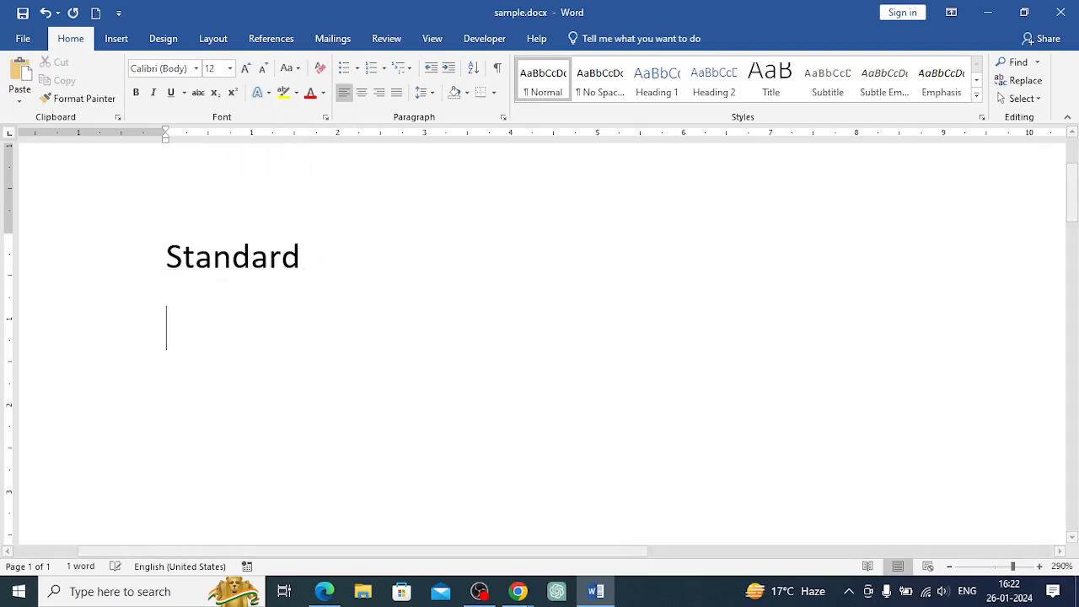
pyautogui.write('o')
pyautogui.press('BackSpace')
pyautogui.write('co')
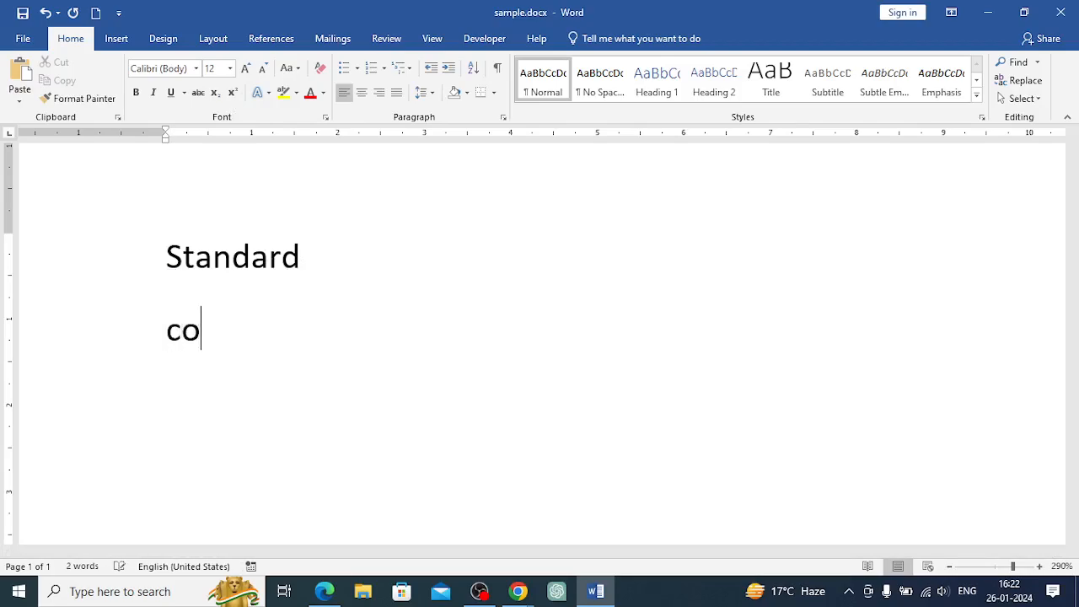
pyautogui.write('2')
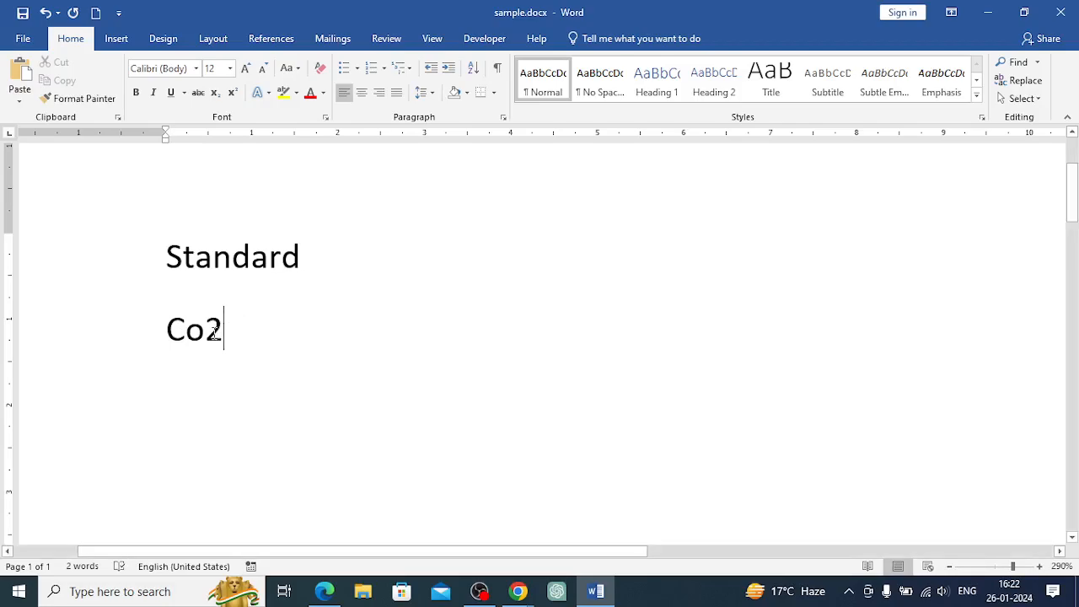
pyautogui.moveTo(217, 332); pyautogui.dragTo(205, 331)
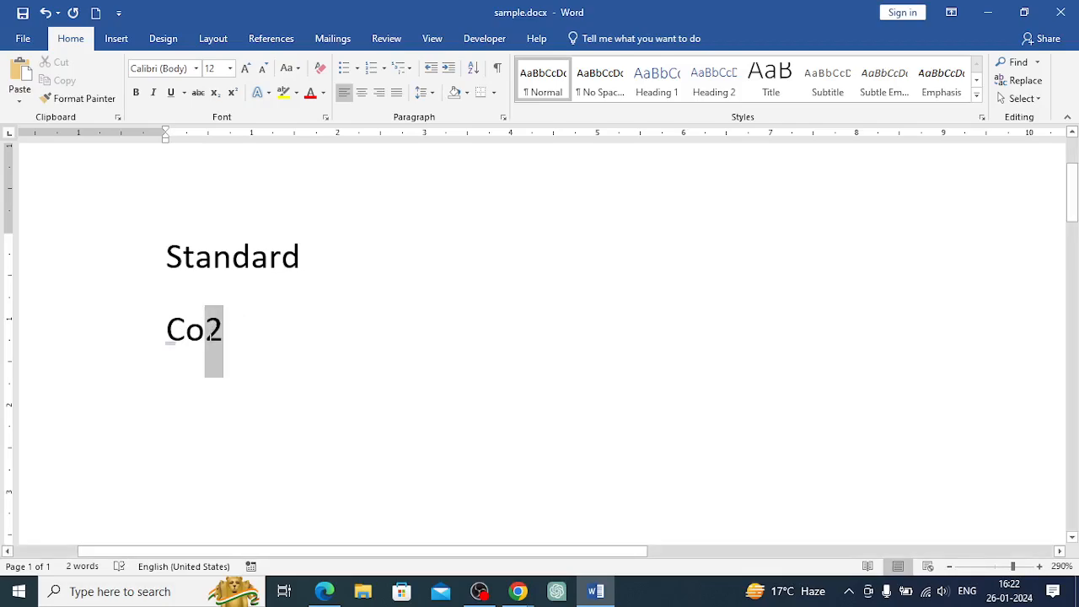
pyautogui.click(215, 94)
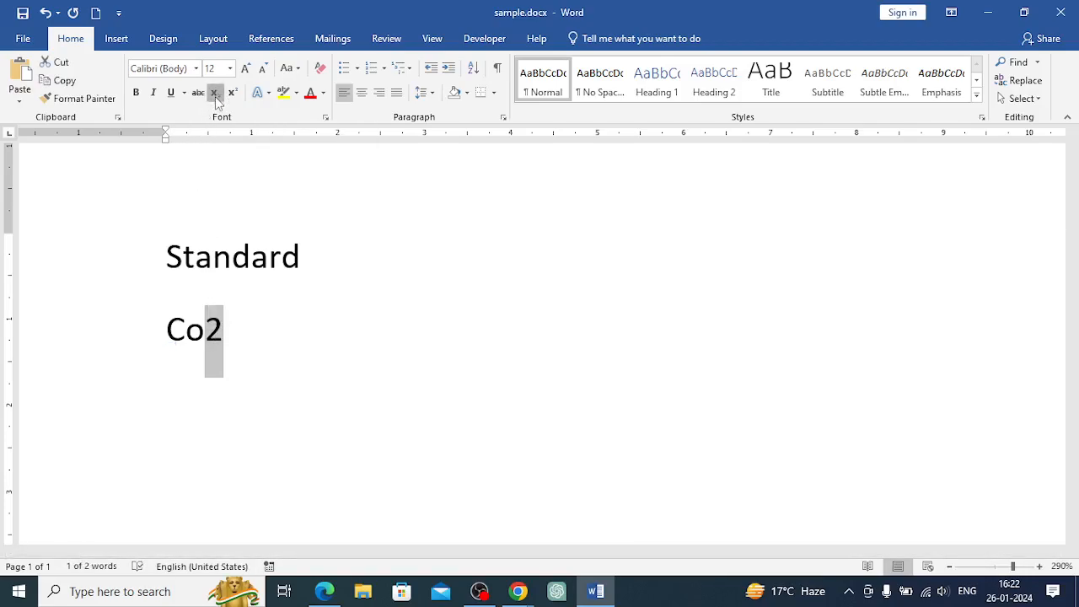
pyautogui.click(224, 335)
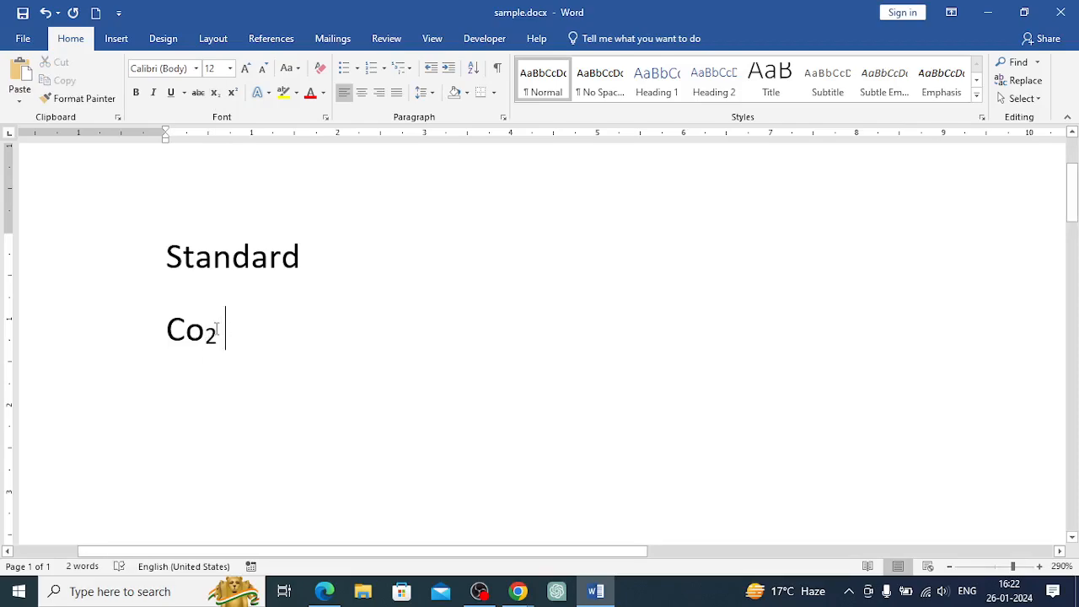
# On another new line, type 102 and make the final 2 a superscript
pyautogui.press('Return')
pyautogui.write('102')
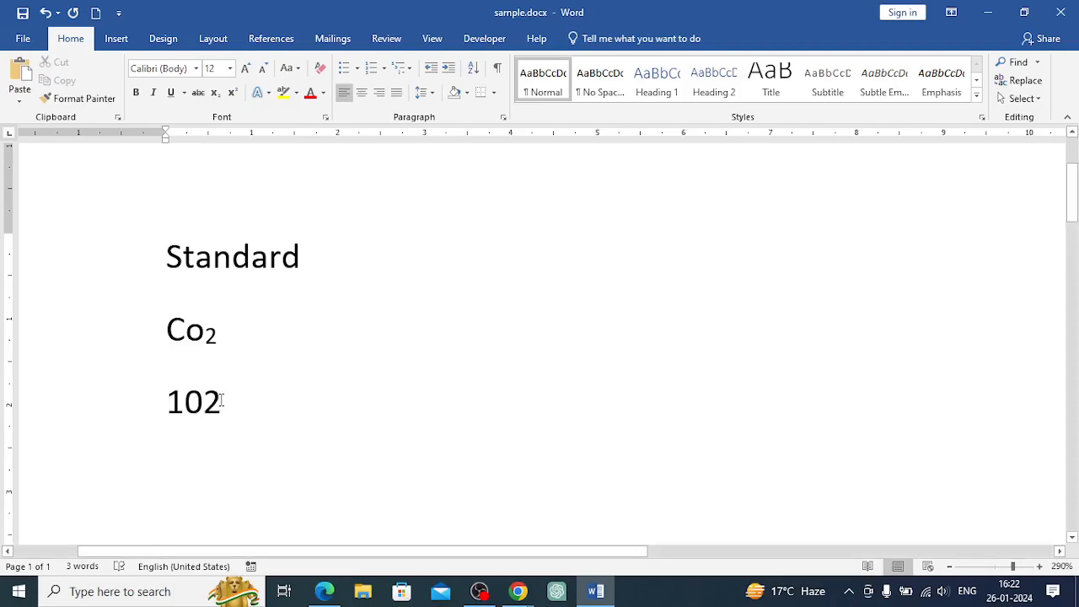
pyautogui.moveTo(220, 398); pyautogui.dragTo(200, 401)
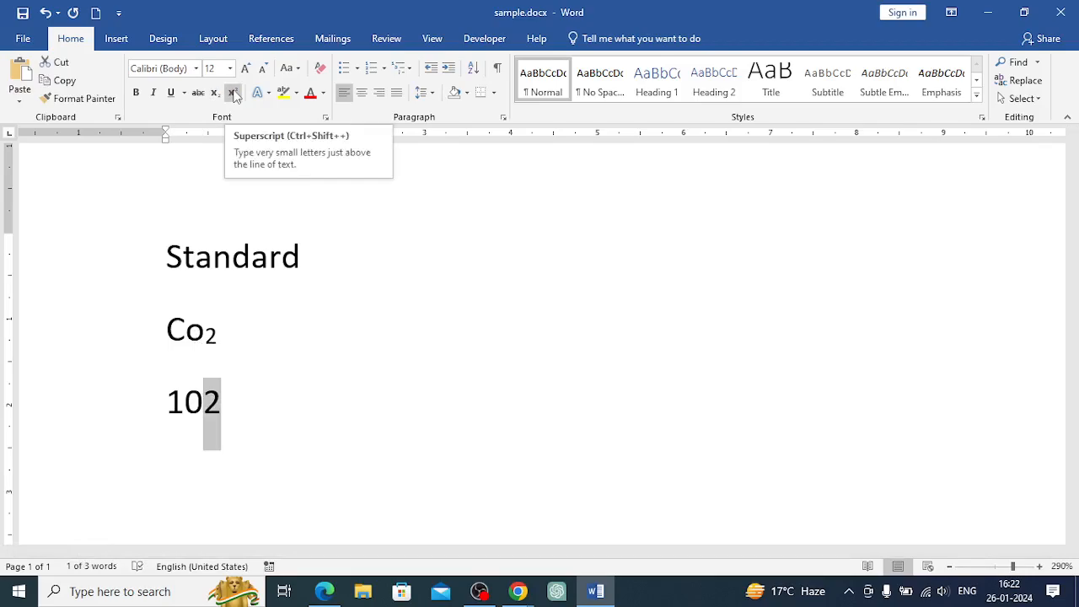
pyautogui.click(233, 92)
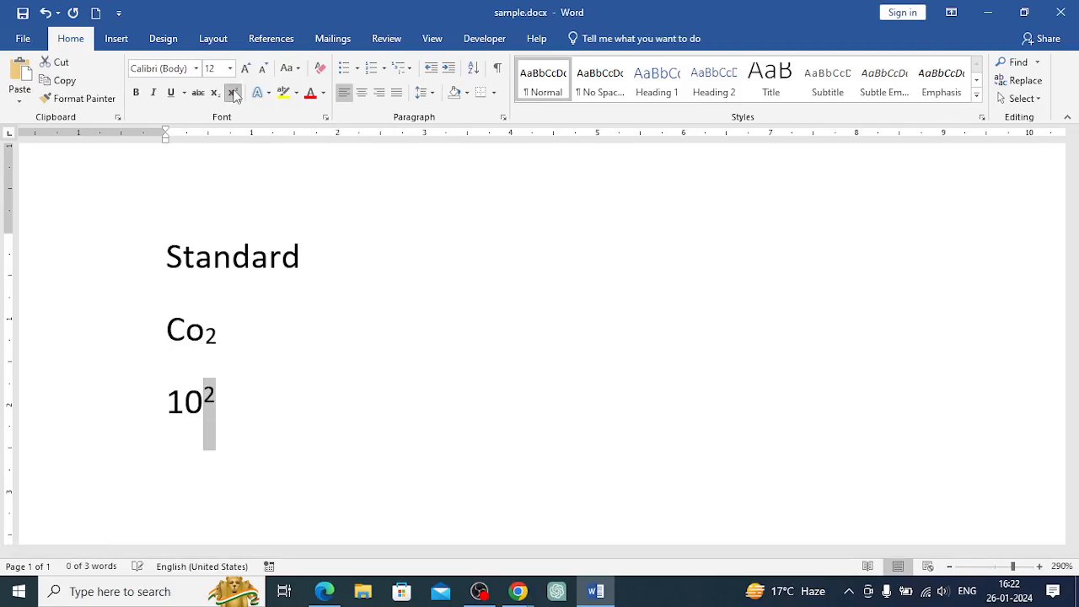
pyautogui.click(241, 411)
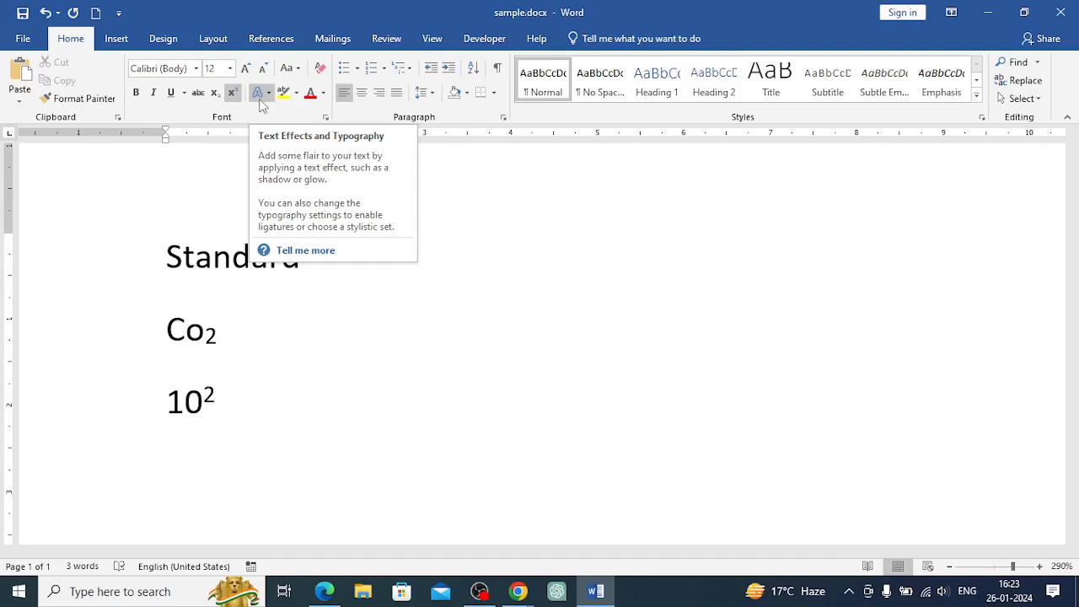
# Apply the orange-outlined text effect preset to Standard
pyautogui.moveTo(169, 258); pyautogui.dragTo(296, 260)
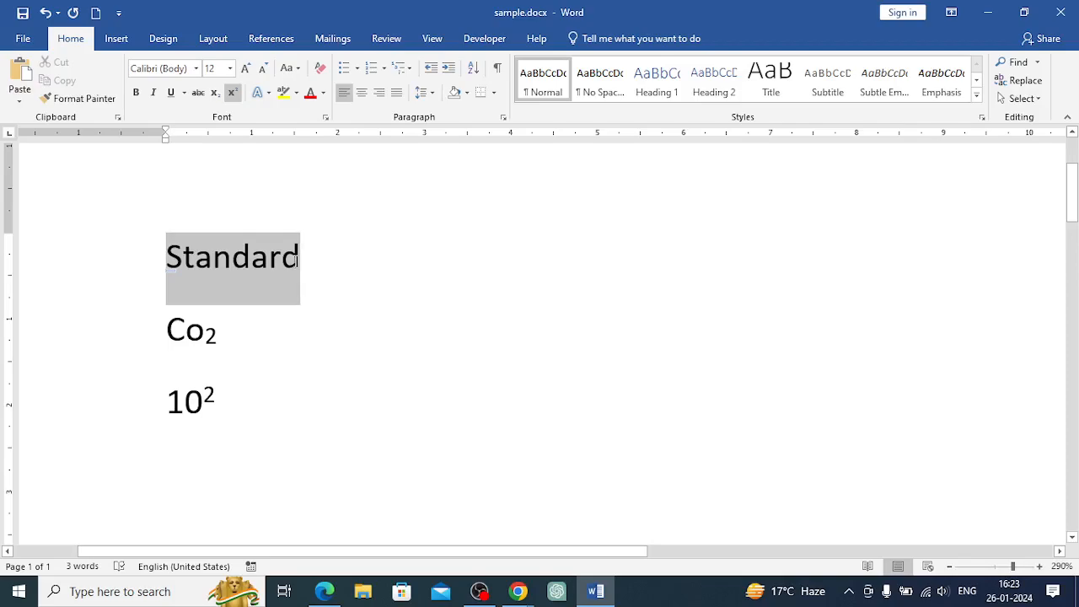
pyautogui.click(268, 94)
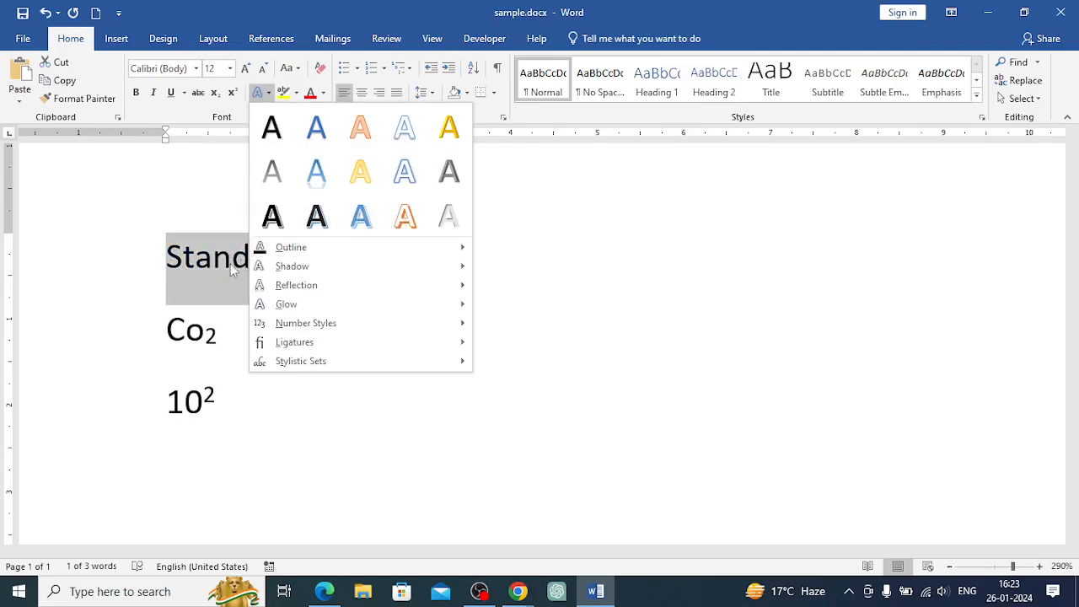
pyautogui.click(403, 218)
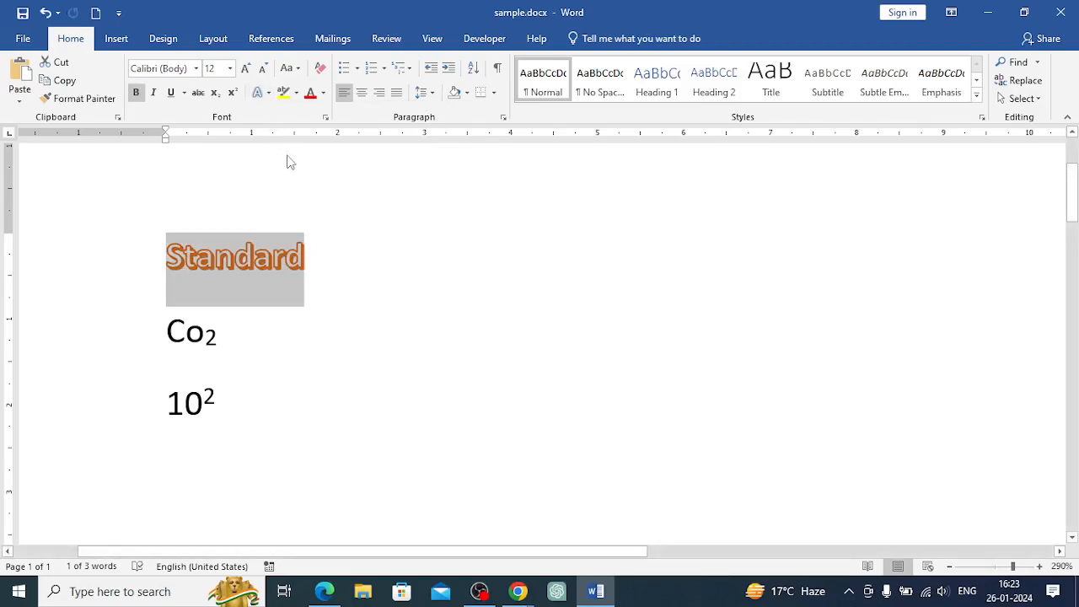
# Set the text outline color of Standard to Dark Blue
pyautogui.click(272, 96)
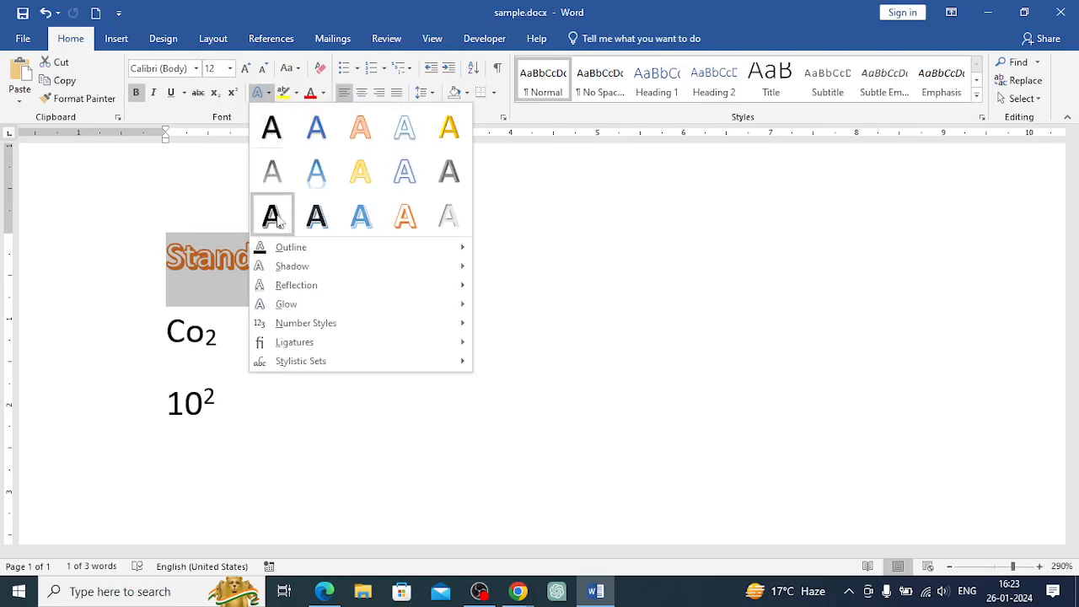
pyautogui.moveTo(278, 253)
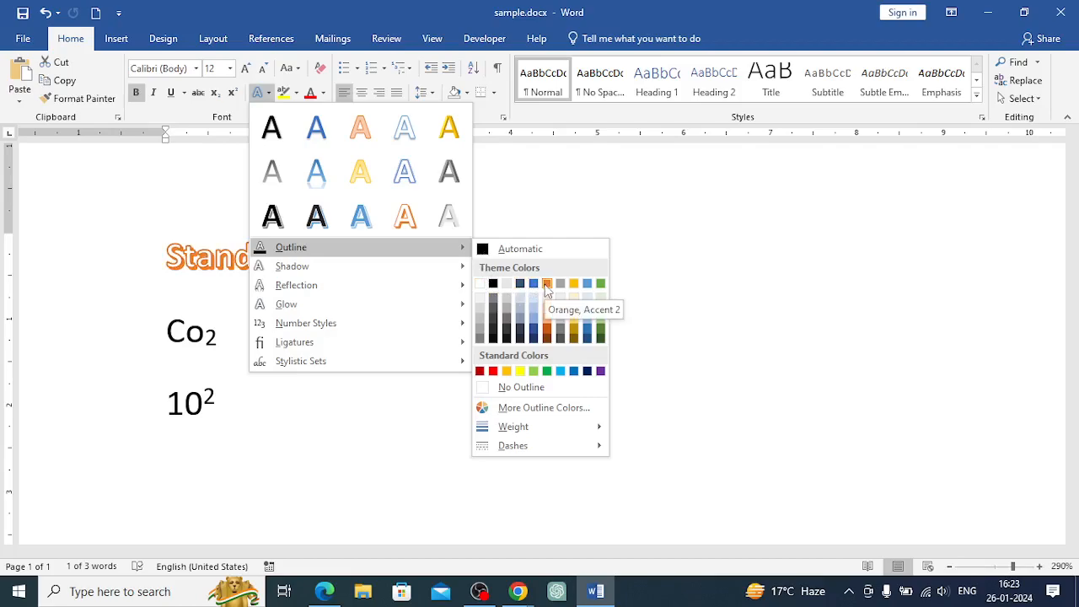
pyautogui.click(588, 372)
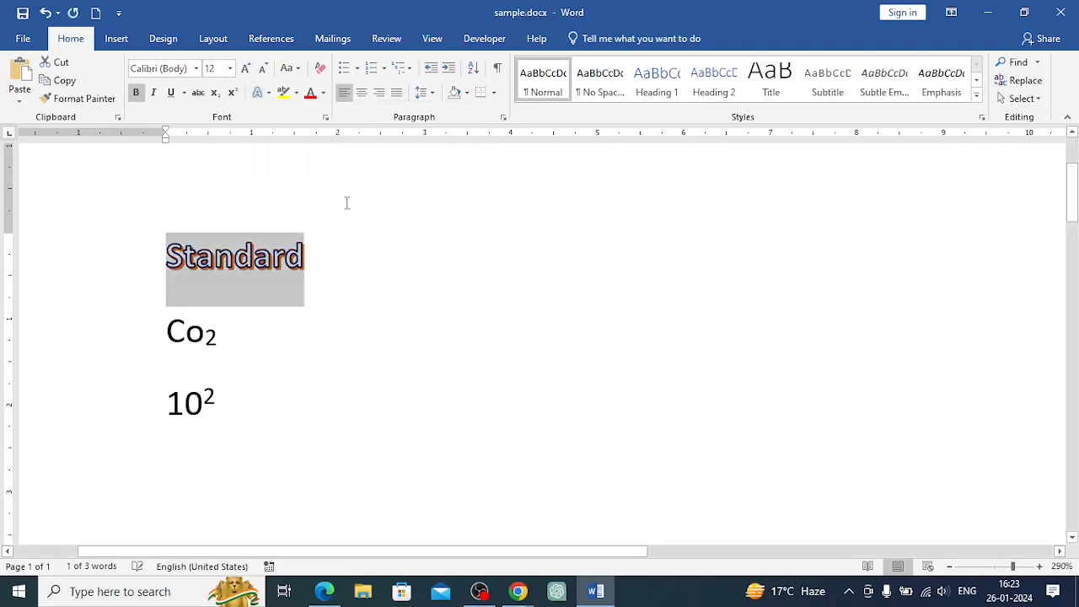
# Add a Perspective: Upper Left shadow to Standard
pyautogui.click(268, 93)
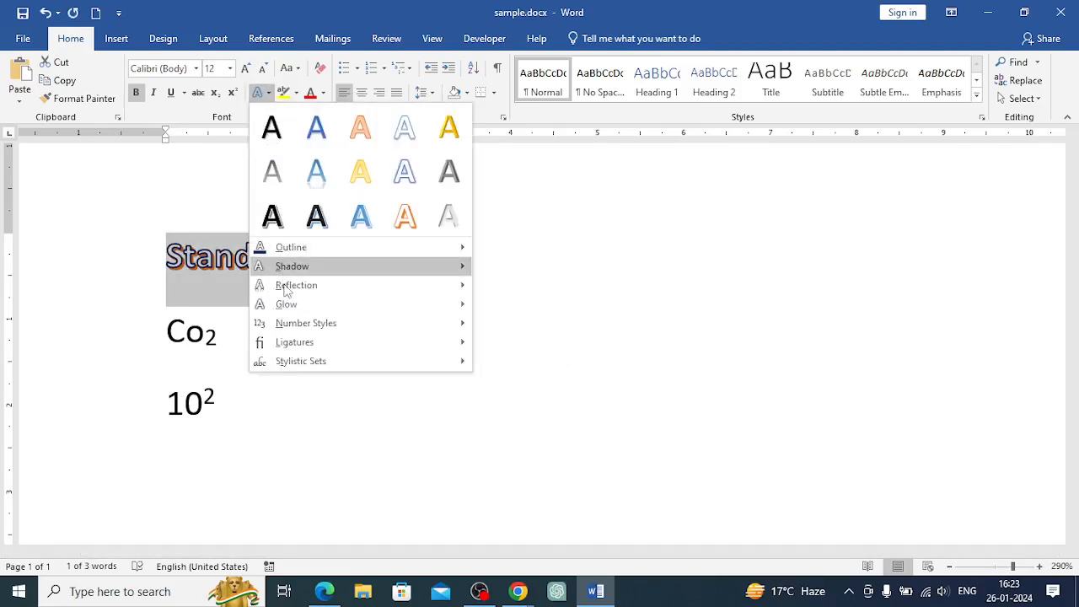
pyautogui.moveTo(463, 275)
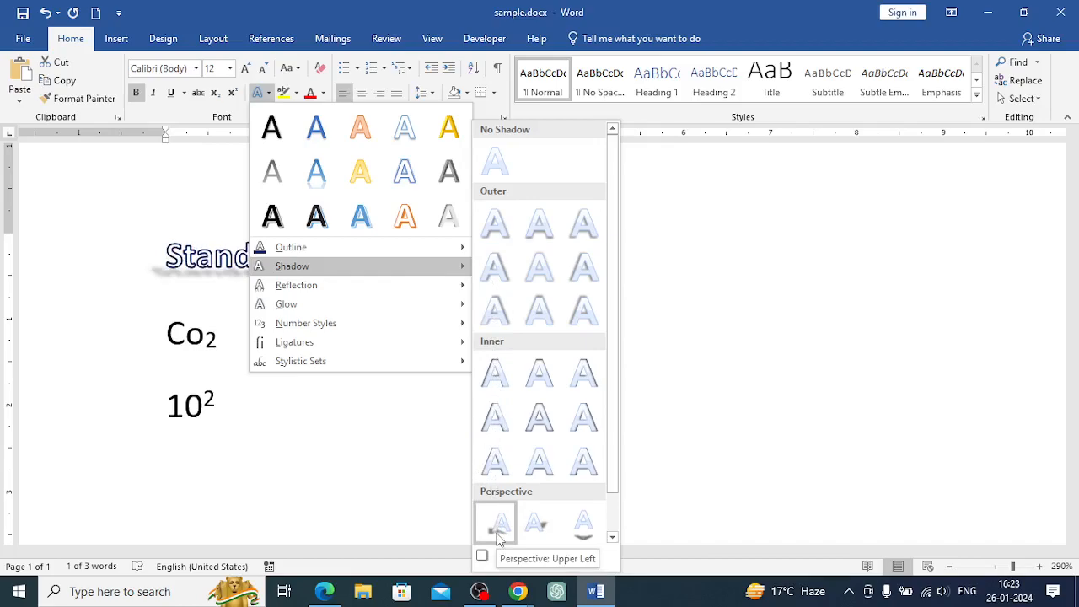
pyautogui.click(496, 535)
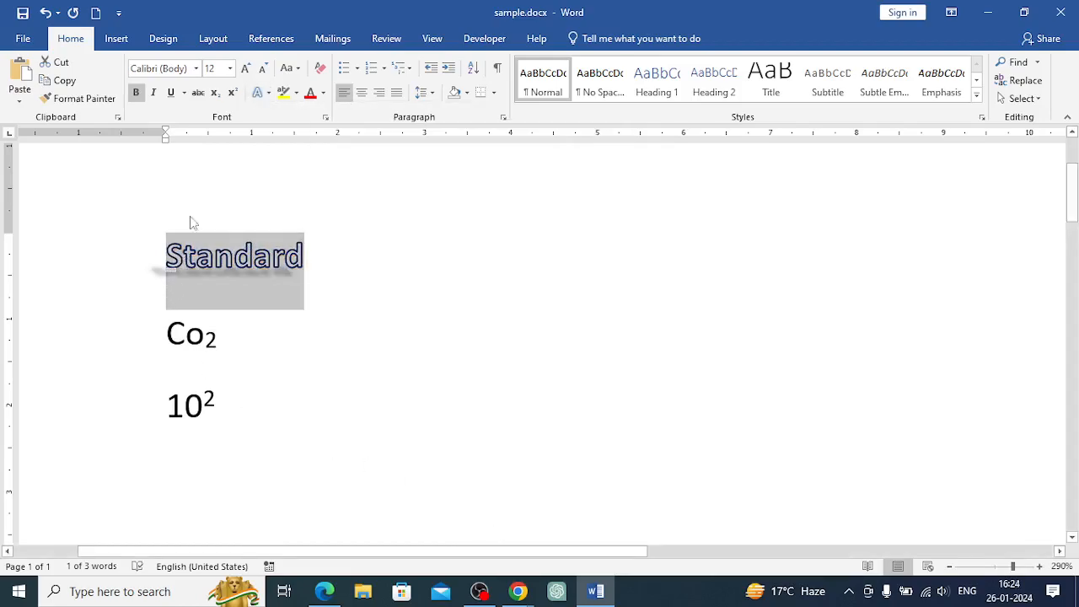
# Add a reflection variation from the text effects to Standard
pyautogui.click(268, 93)
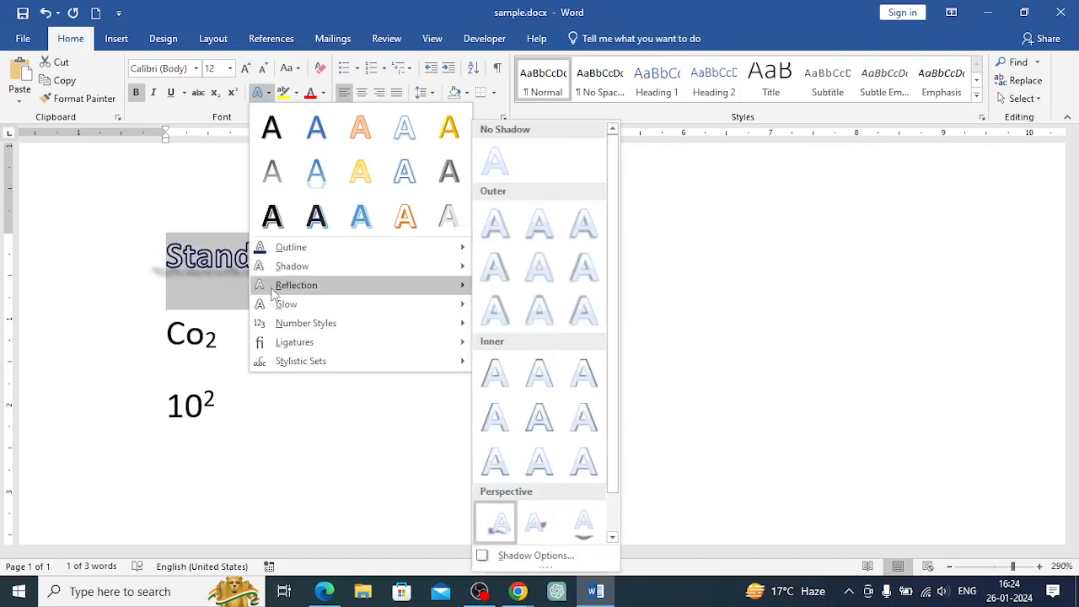
pyautogui.moveTo(274, 292)
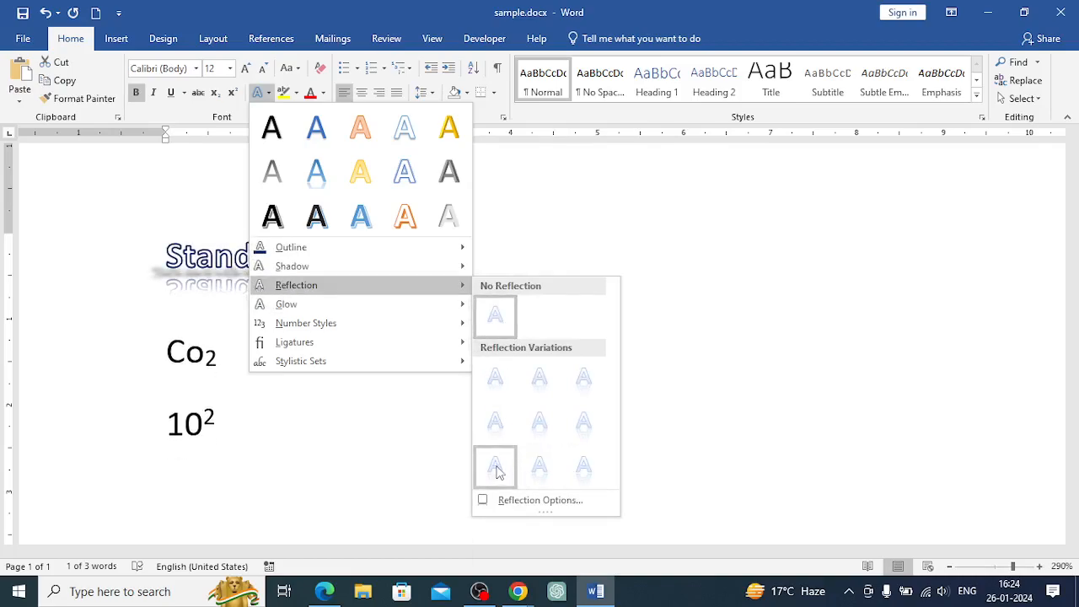
pyautogui.click(496, 466)
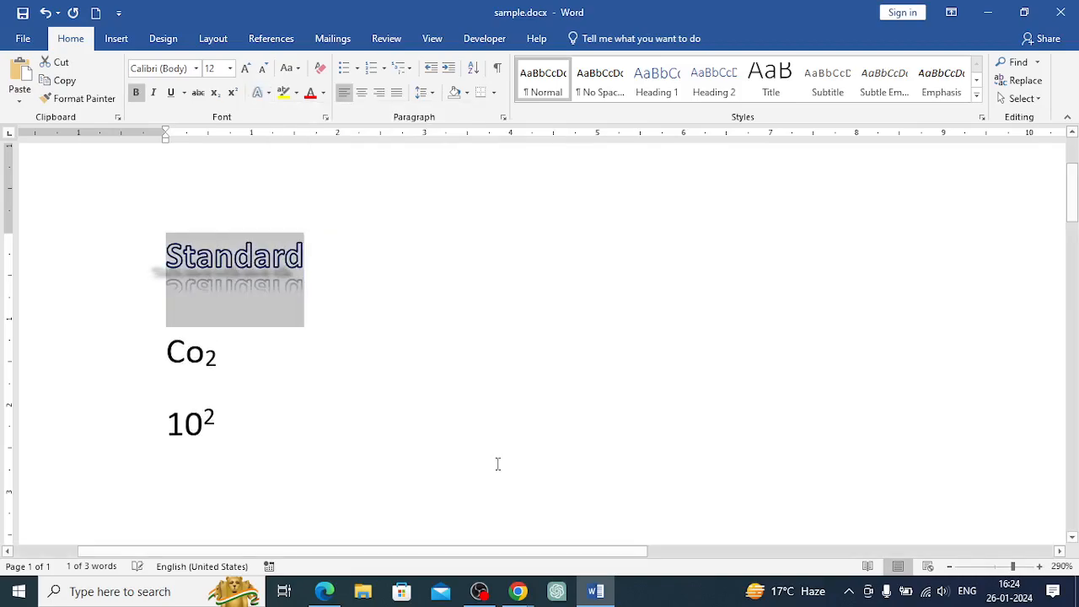
# Add an orange glow variation to Standard
pyautogui.click(262, 93)
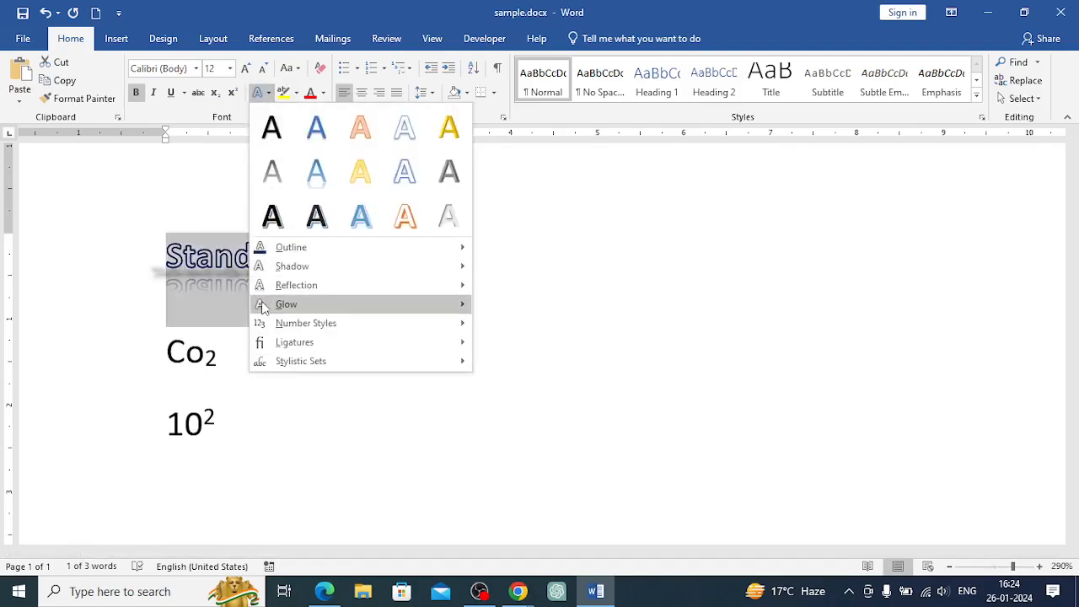
pyautogui.moveTo(456, 333)
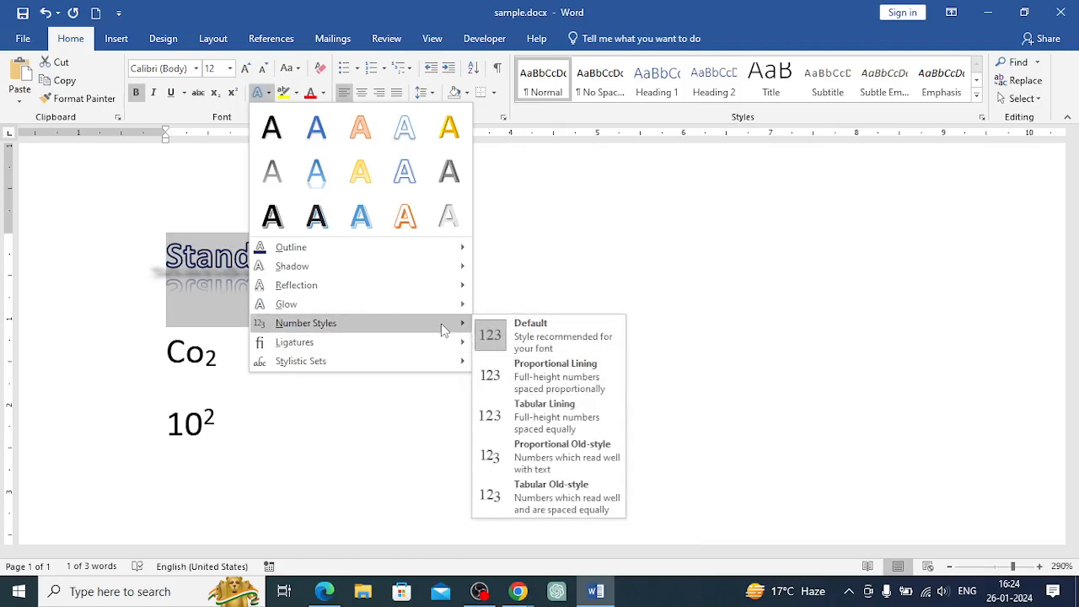
pyautogui.moveTo(447, 305)
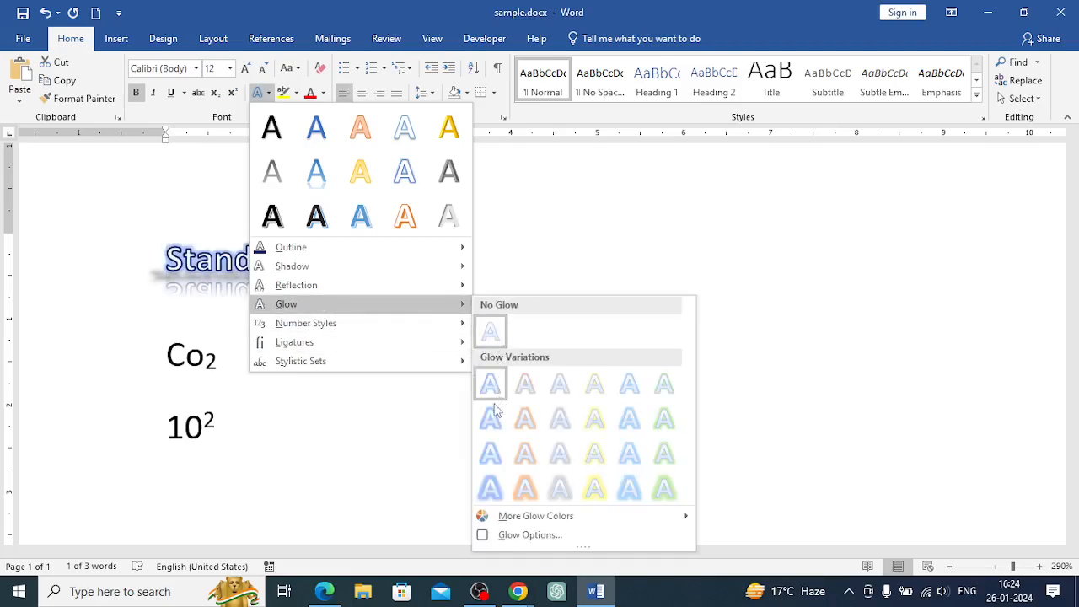
pyautogui.click(526, 488)
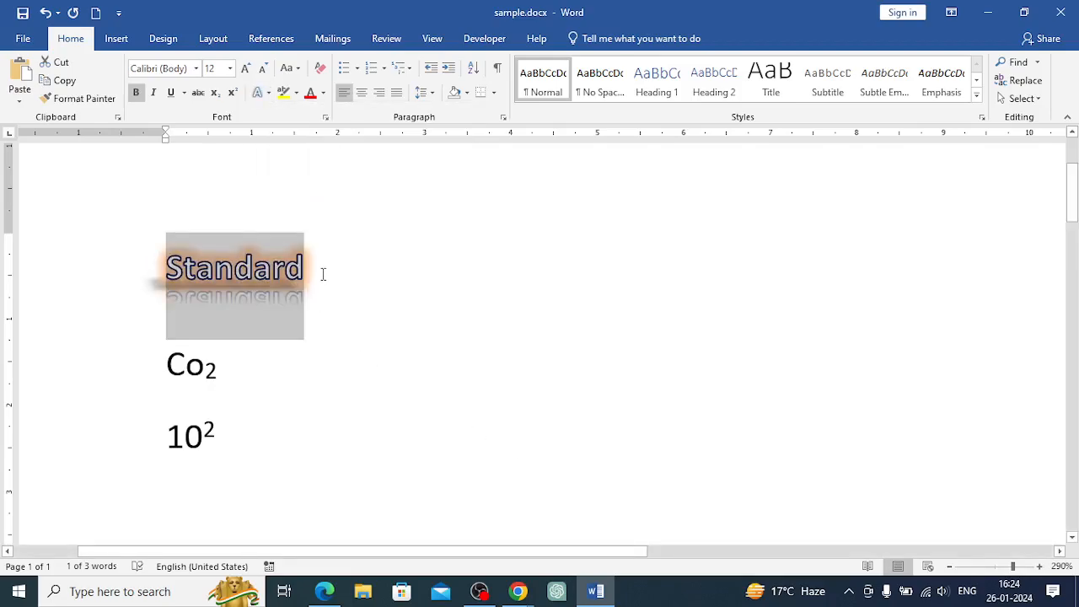
pyautogui.click(323, 275)
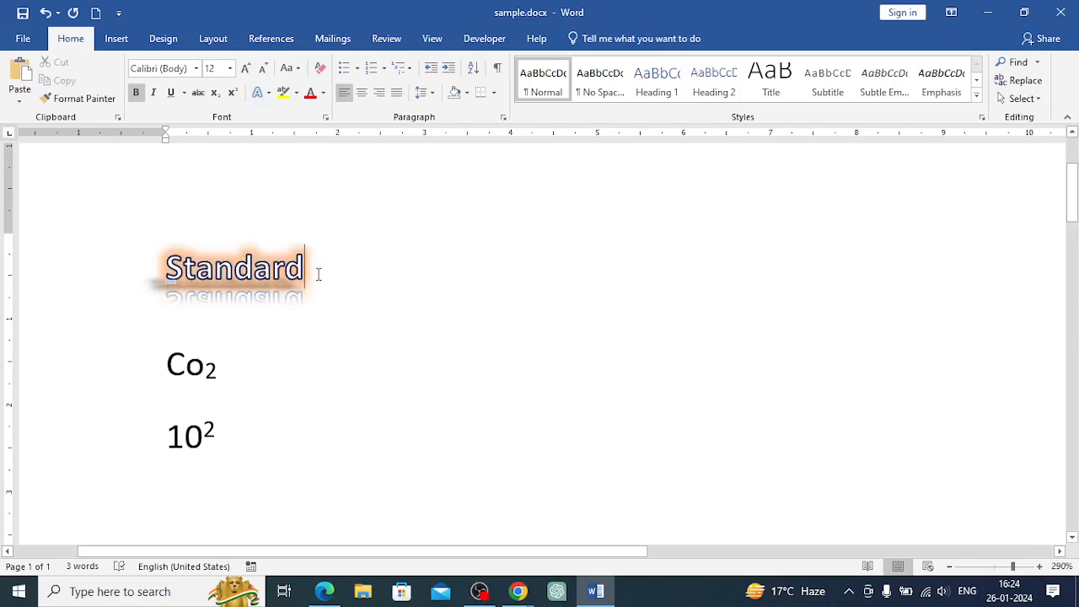
pyautogui.moveTo(167, 279); pyautogui.dragTo(306, 278)
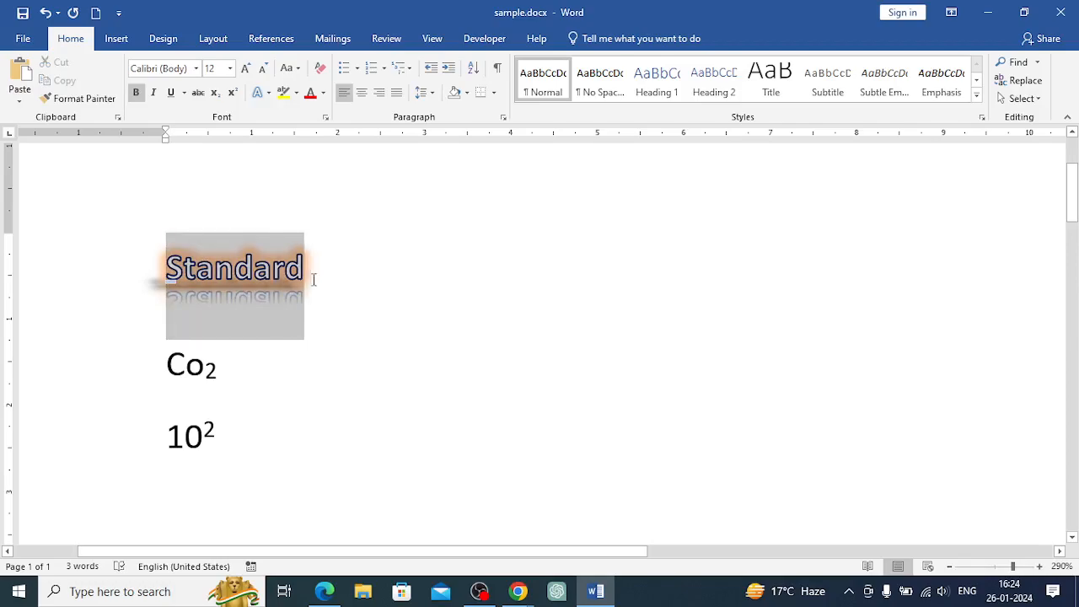
pyautogui.click(268, 92)
pyautogui.moveTo(305, 304)
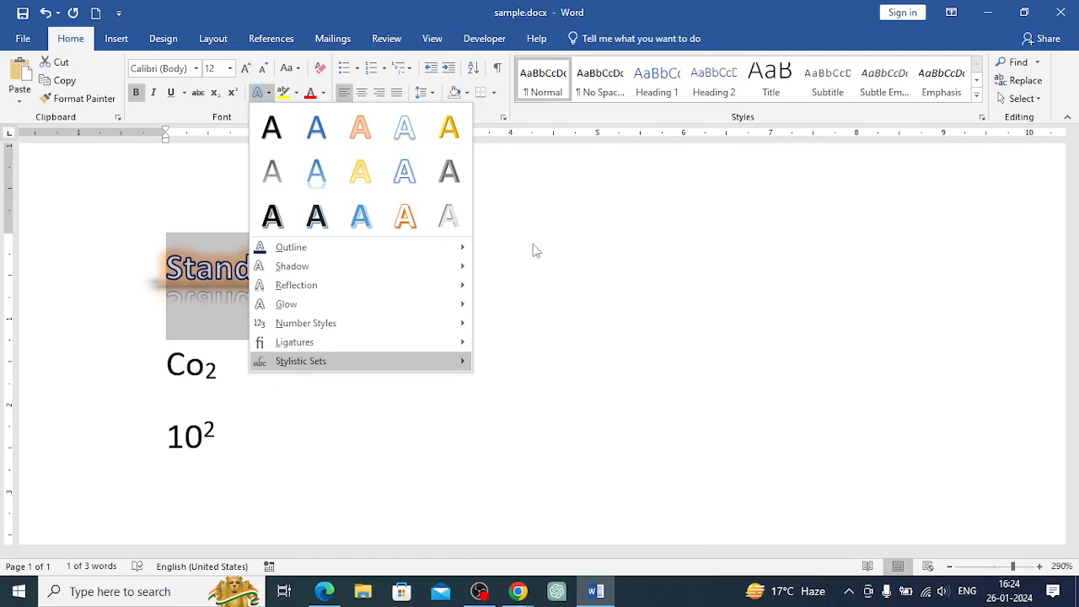
pyautogui.click(503, 265)
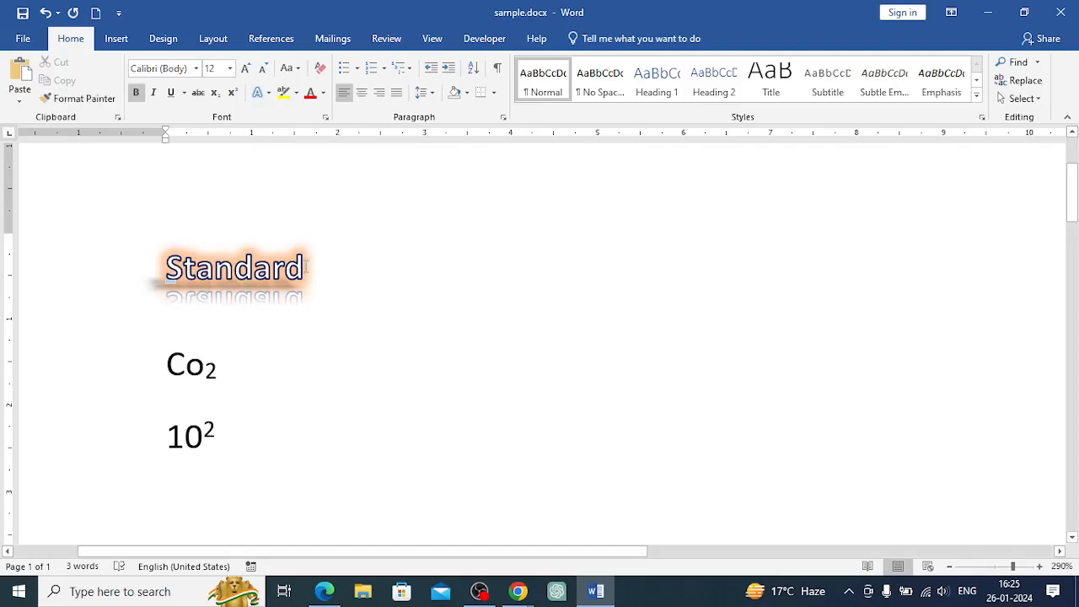
# Copy the formatting of Standard onto Co2 with the Format Painter
pyautogui.moveTo(305, 268); pyautogui.dragTo(172, 270)
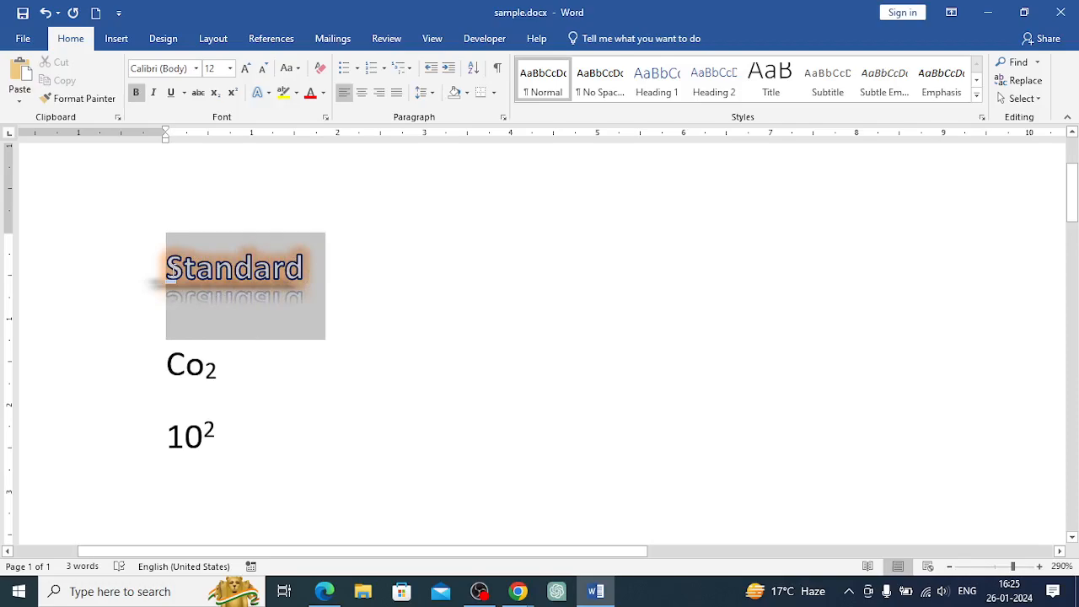
pyautogui.click(347, 301)
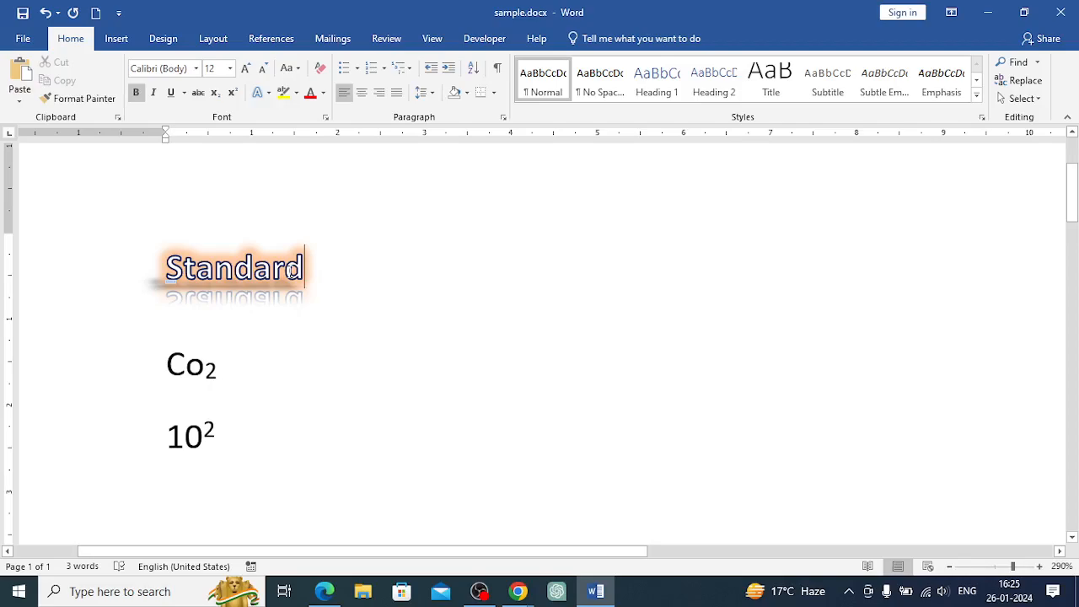
pyautogui.hotkey('shift', 'Left')
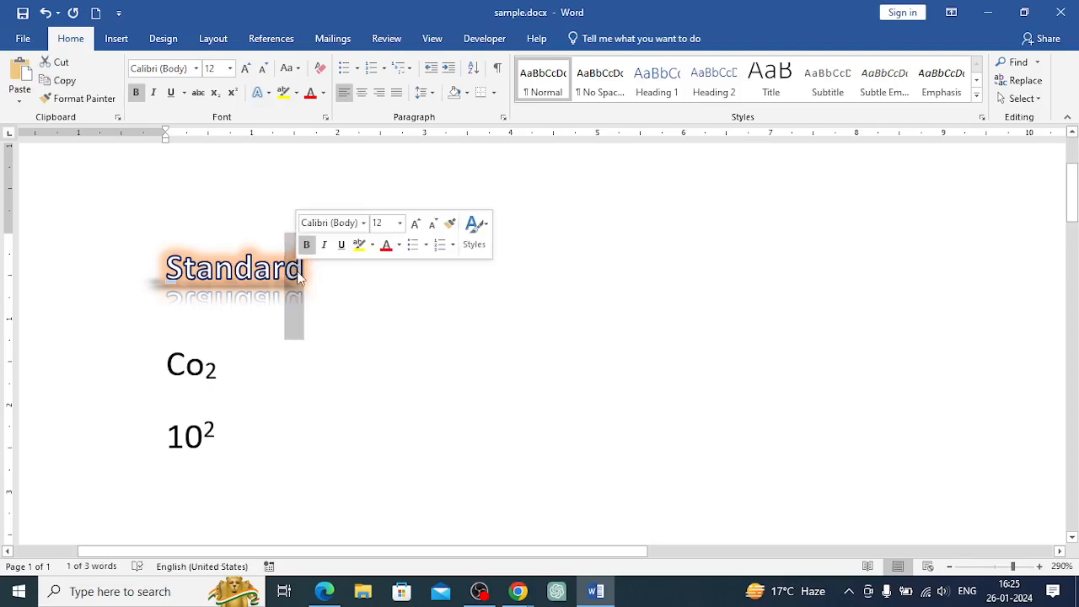
pyautogui.click(106, 100)
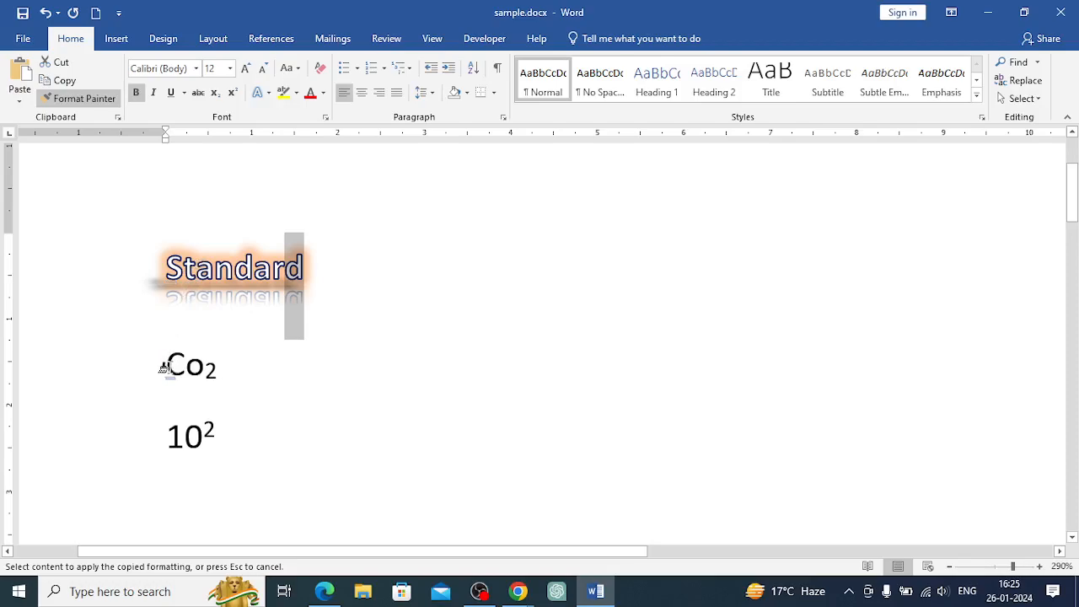
pyautogui.moveTo(164, 369)
pyautogui.mouseDown()
pyautogui.moveTo(209, 369)
pyautogui.moveTo(219, 381)
pyautogui.mouseUp()
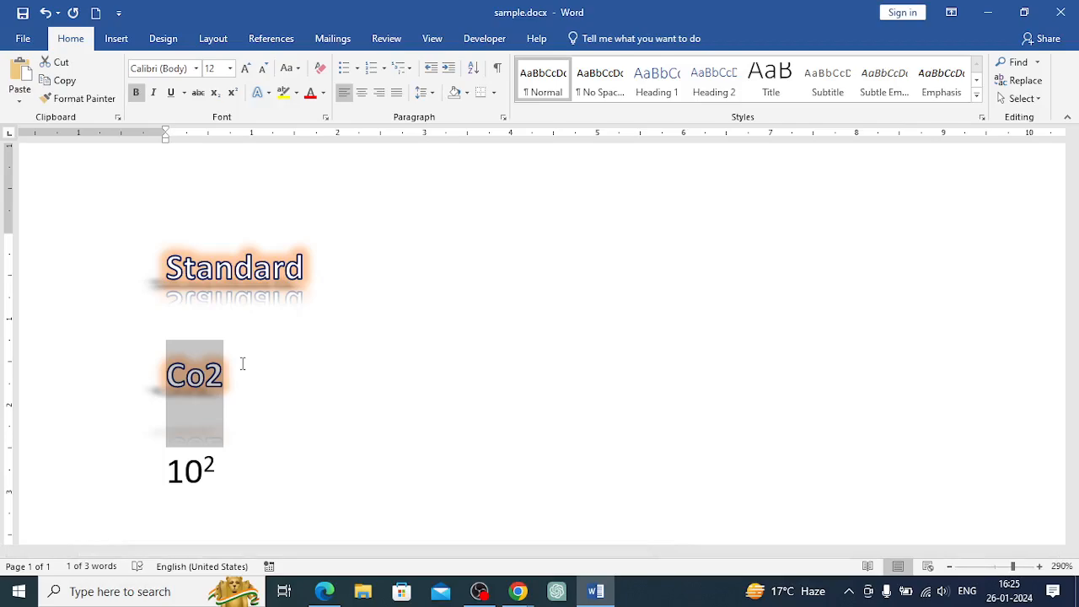
pyautogui.click(242, 363)
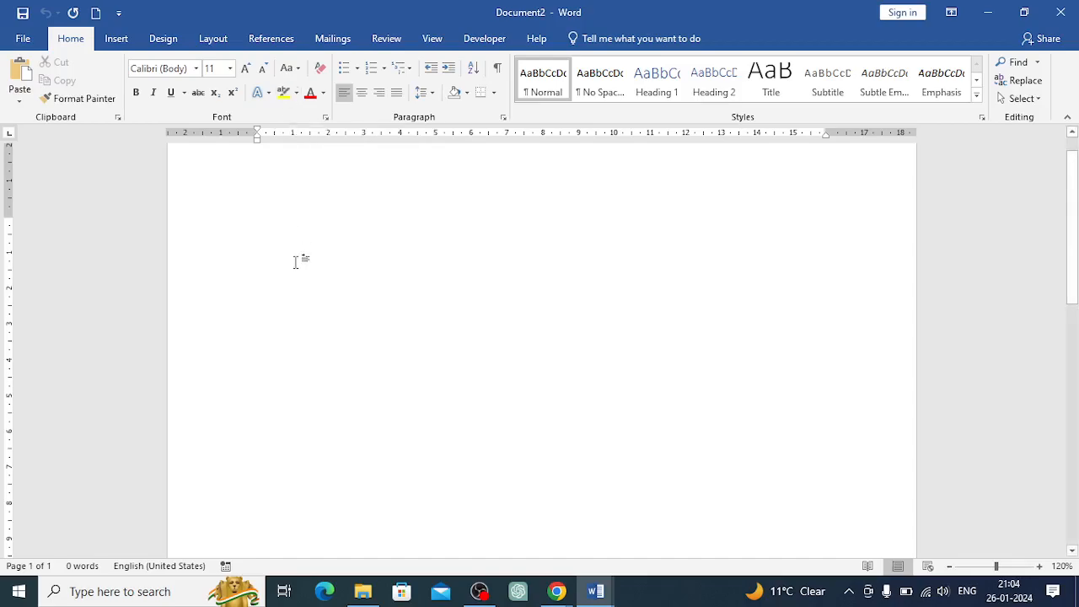
# Type "text" in a new document and highlight it in yellow
pyautogui.write('text')
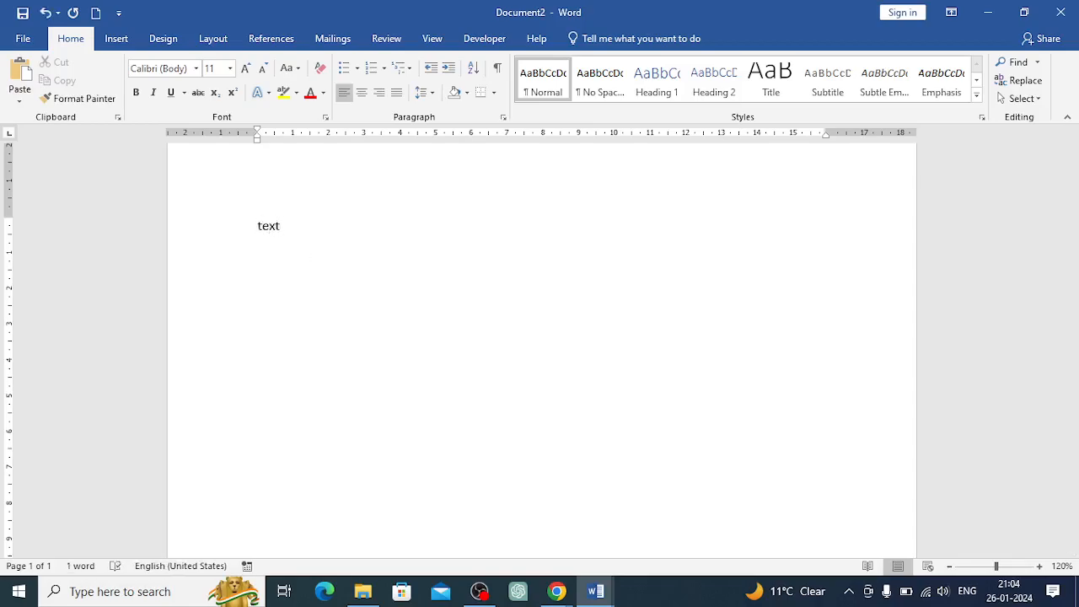
pyautogui.moveTo(284, 222); pyautogui.dragTo(257, 224)
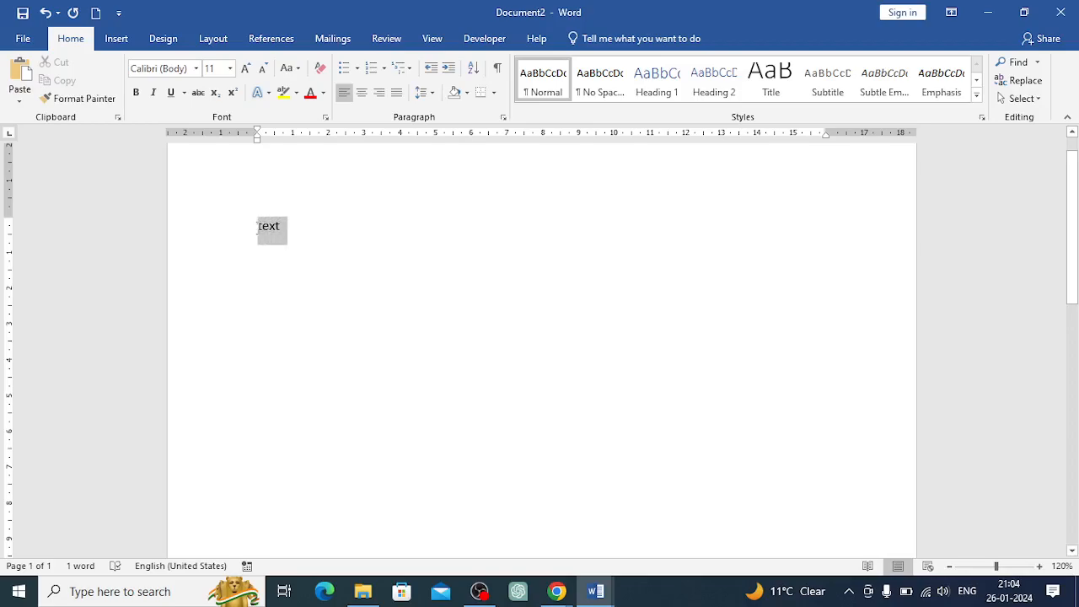
pyautogui.click(295, 95)
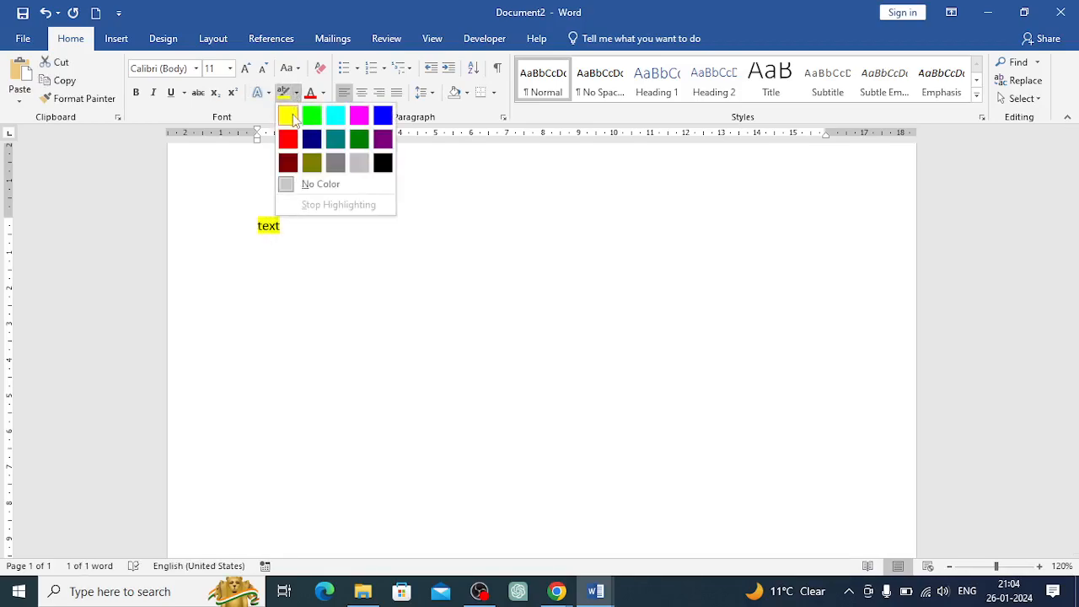
pyautogui.click(292, 118)
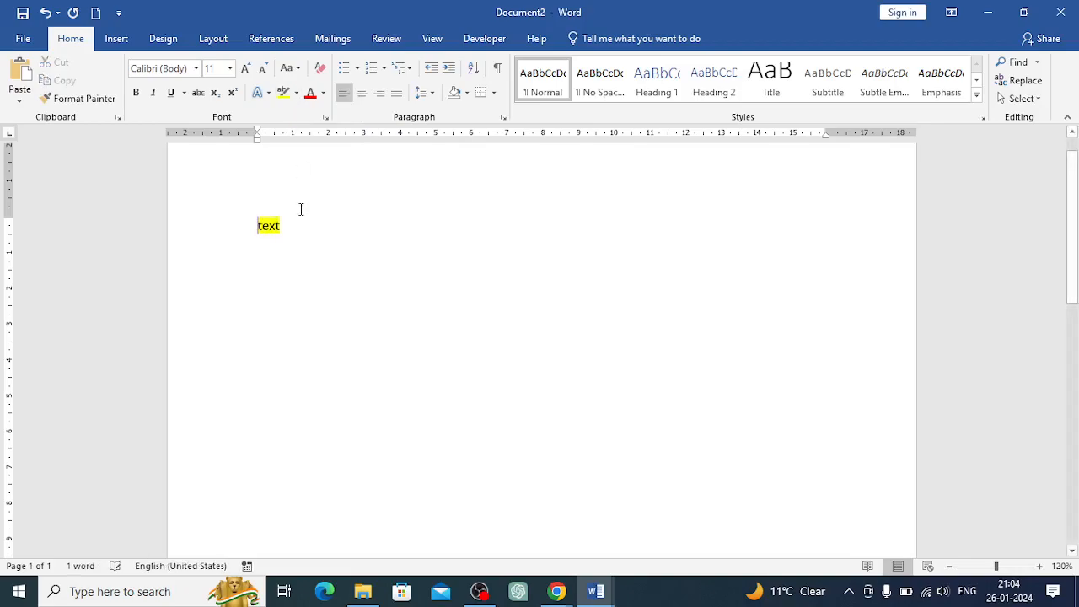
# Try to clear all formatting from the highlighted text
pyautogui.click(284, 229)
pyautogui.moveTo(286, 229); pyautogui.dragTo(257, 227)
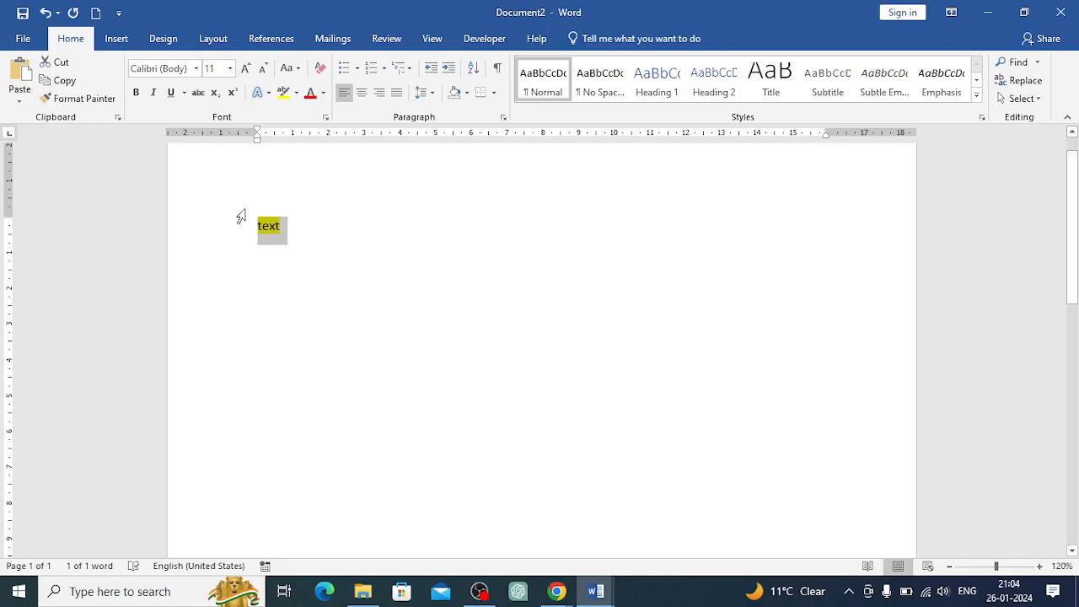
pyautogui.click(319, 74)
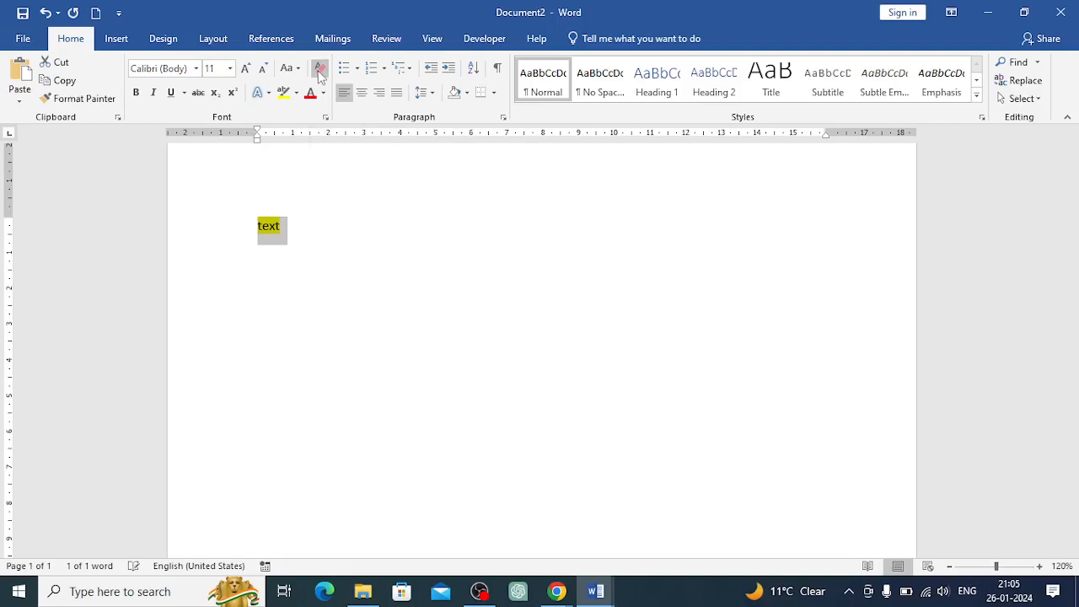
pyautogui.click(309, 235)
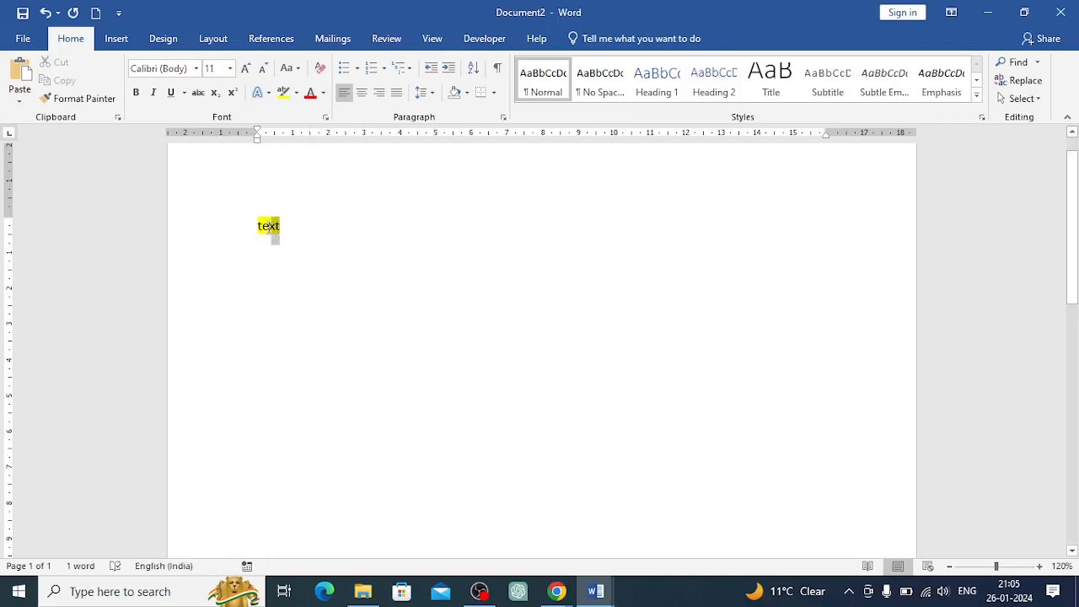
# Remove the highlight from the text by setting highlight to No Color
pyautogui.moveTo(253, 228); pyautogui.dragTo(280, 227)
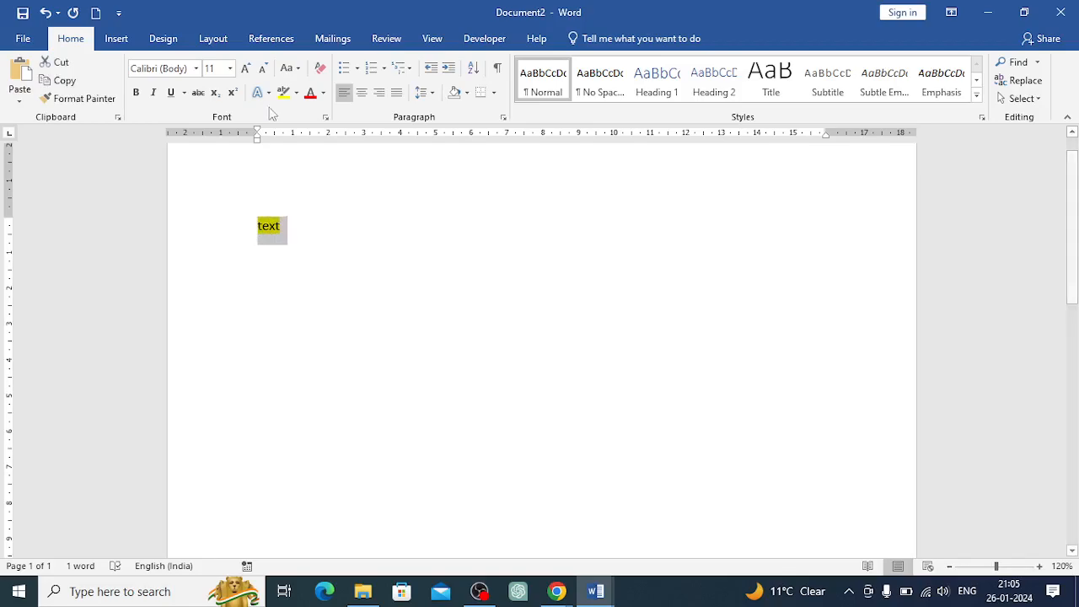
pyautogui.click(296, 93)
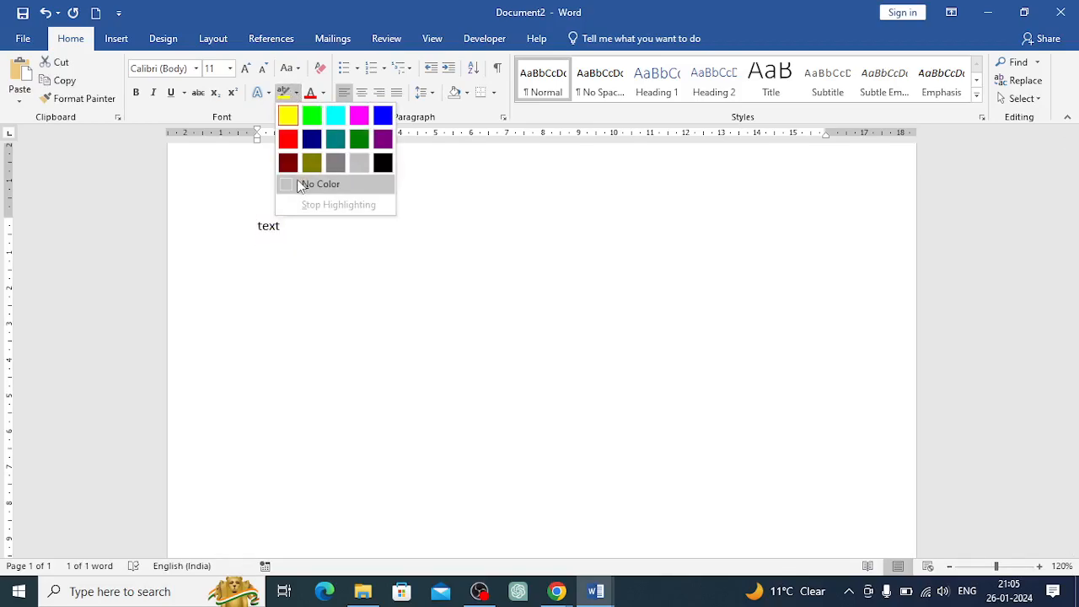
pyautogui.click(302, 184)
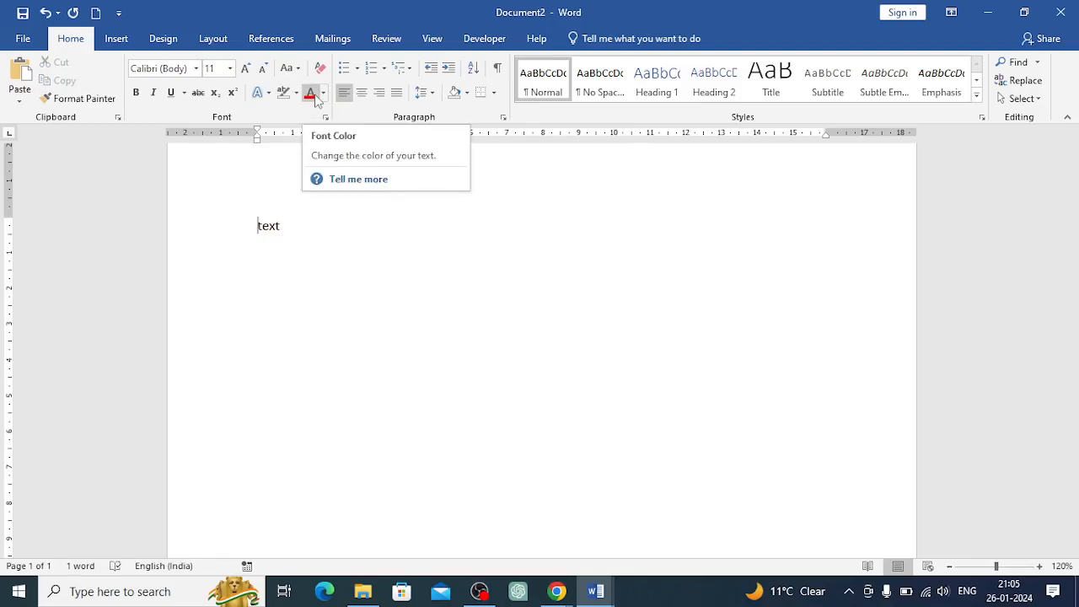
# Set the font color of the text to Blue
pyautogui.moveTo(289, 228); pyautogui.dragTo(250, 226)
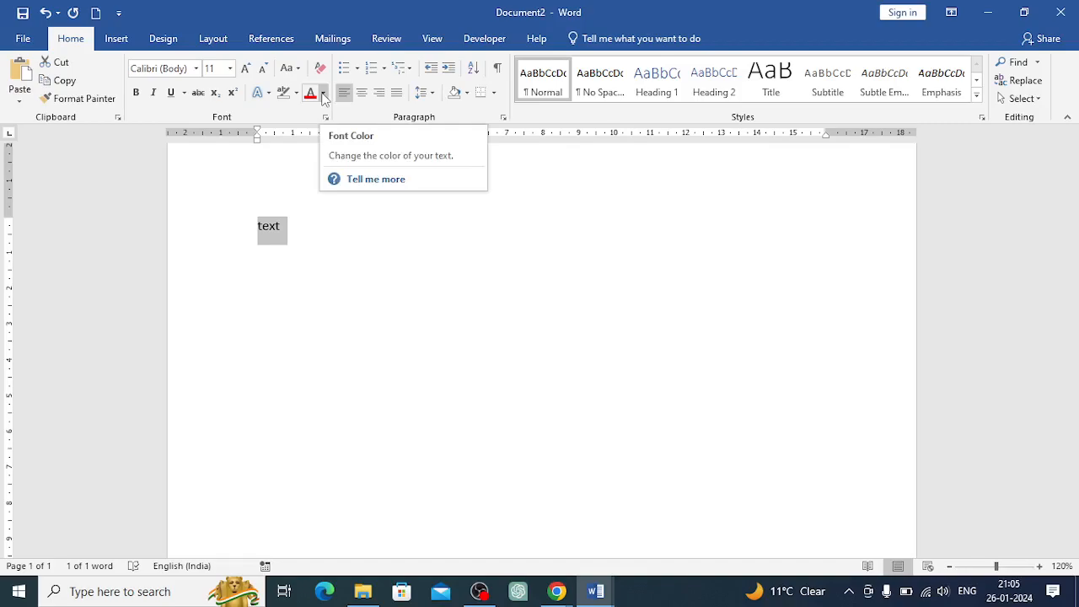
pyautogui.click(323, 95)
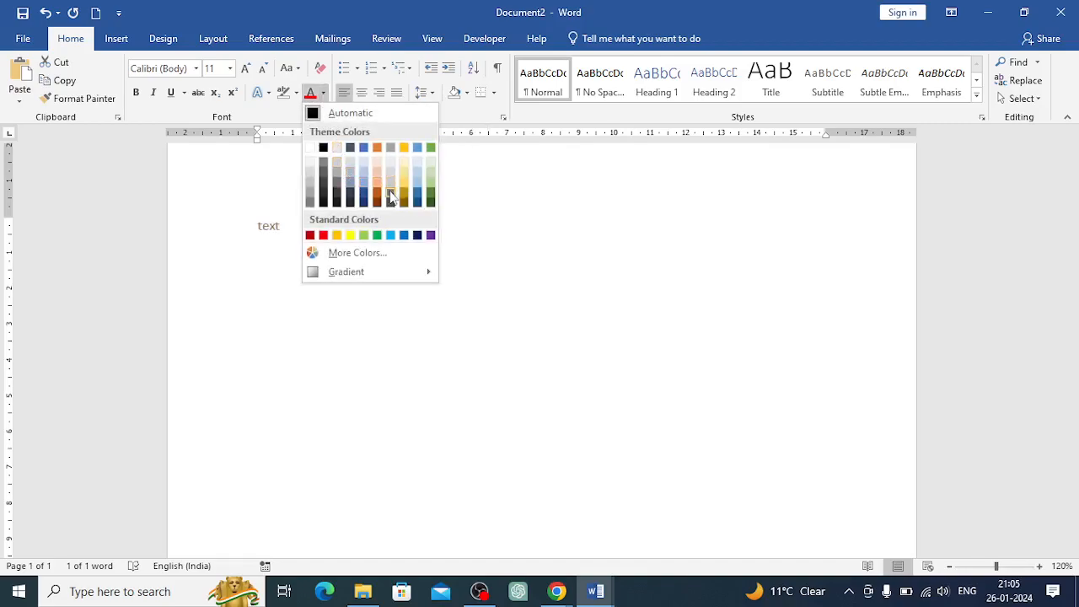
pyautogui.click(403, 235)
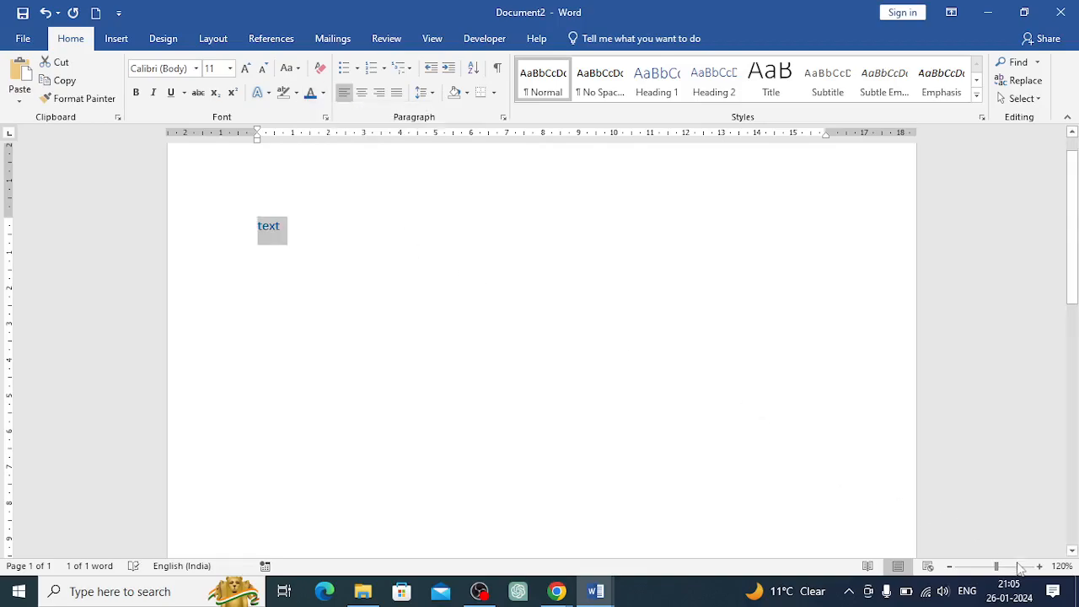
# Clear all formatting from the blue text
pyautogui.click(1039, 566)
pyautogui.click(1039, 567)
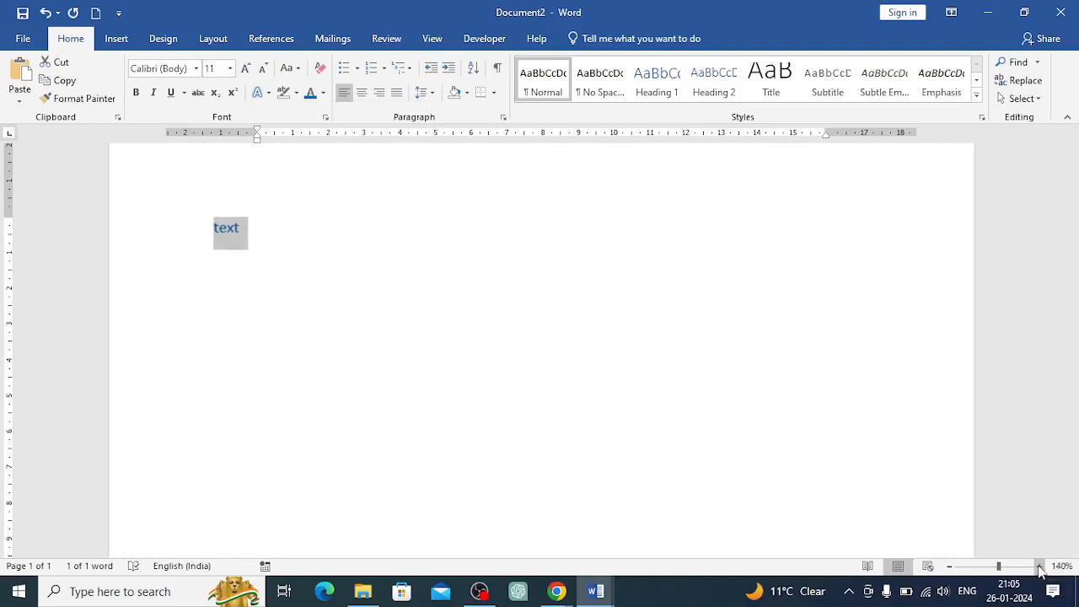
pyautogui.click(1040, 567)
pyautogui.click(1040, 567)
pyautogui.click(1040, 567)
pyautogui.click(1039, 567)
pyautogui.click(1040, 566)
pyautogui.click(1040, 567)
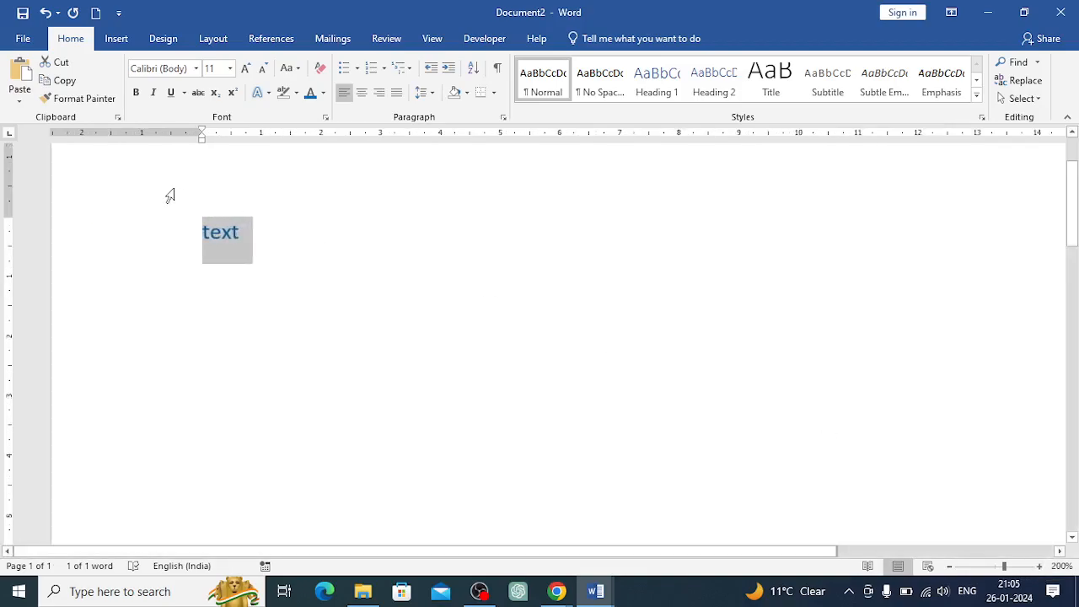
pyautogui.click(255, 229)
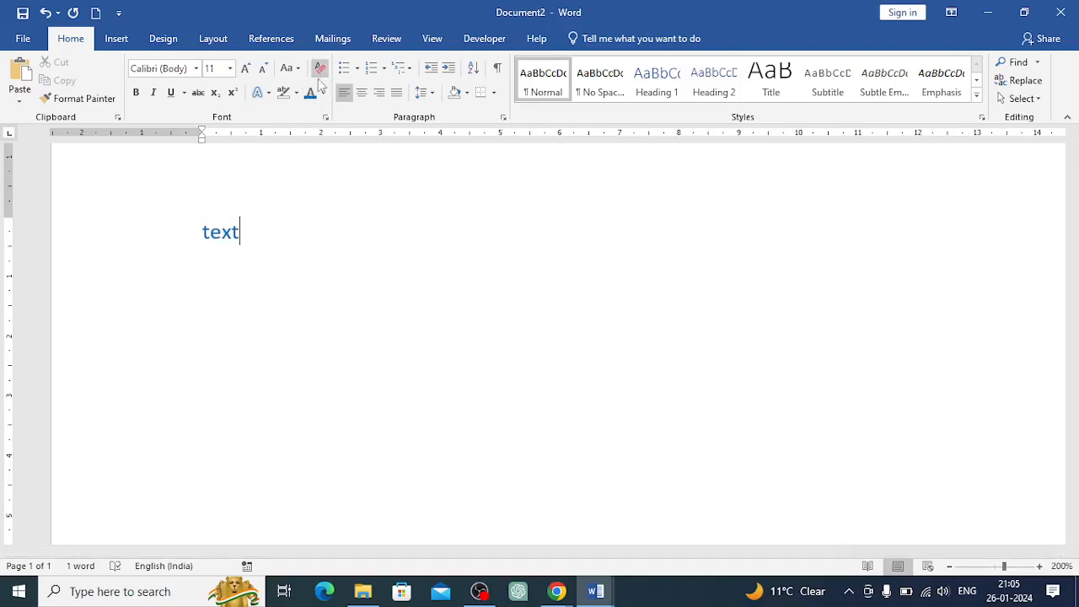
pyautogui.moveTo(246, 234); pyautogui.dragTo(201, 240)
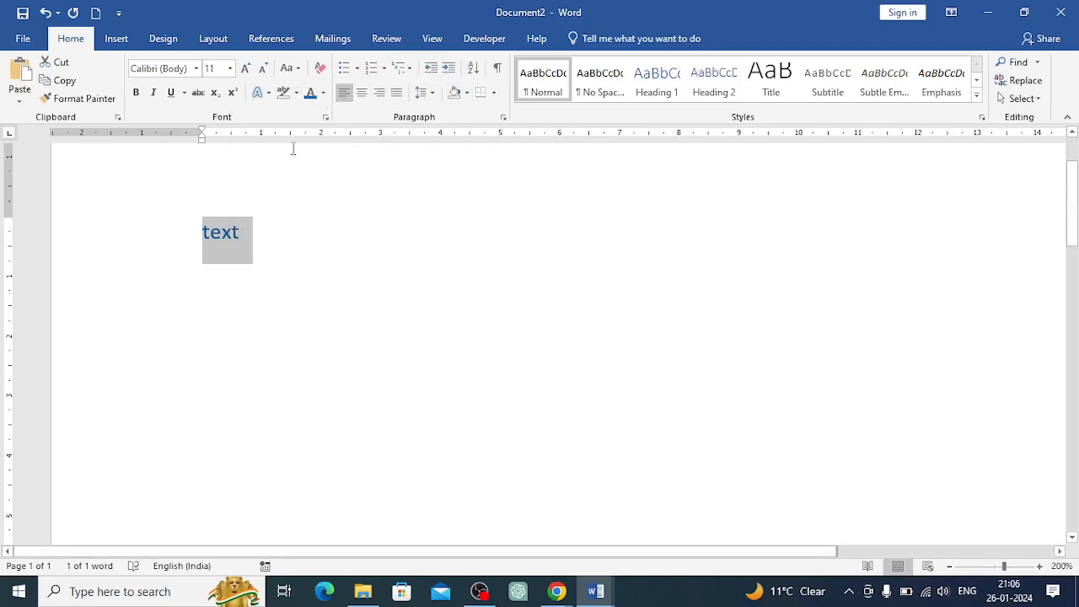
pyautogui.click(320, 68)
pyautogui.click(249, 232)
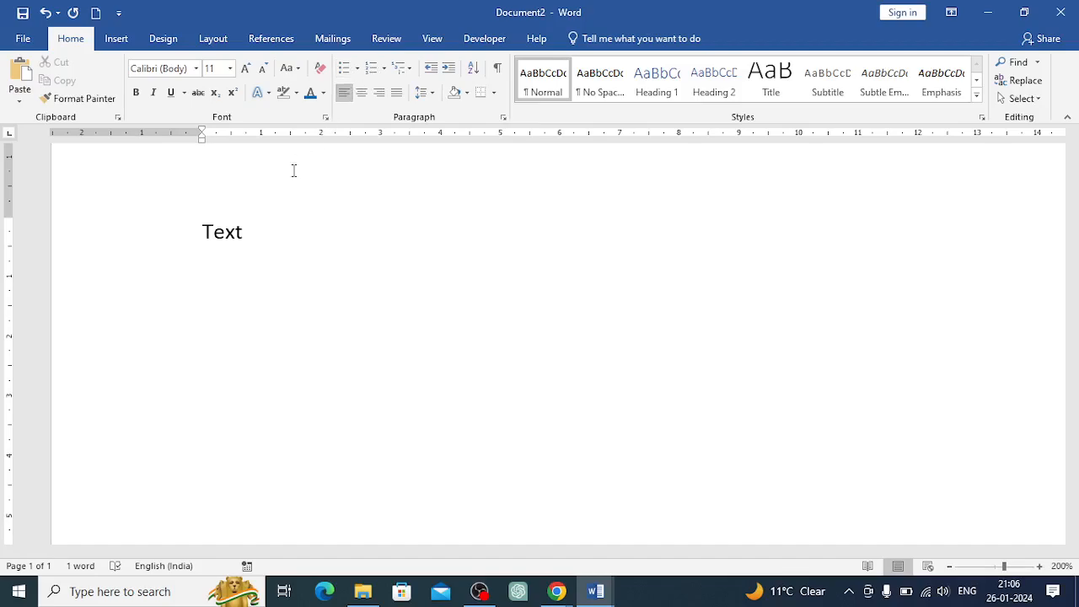
# Replace the text with a list of words One, Two, Three, Four, Five and Six on separate lines
pyautogui.moveTo(206, 234); pyautogui.dragTo(292, 239)
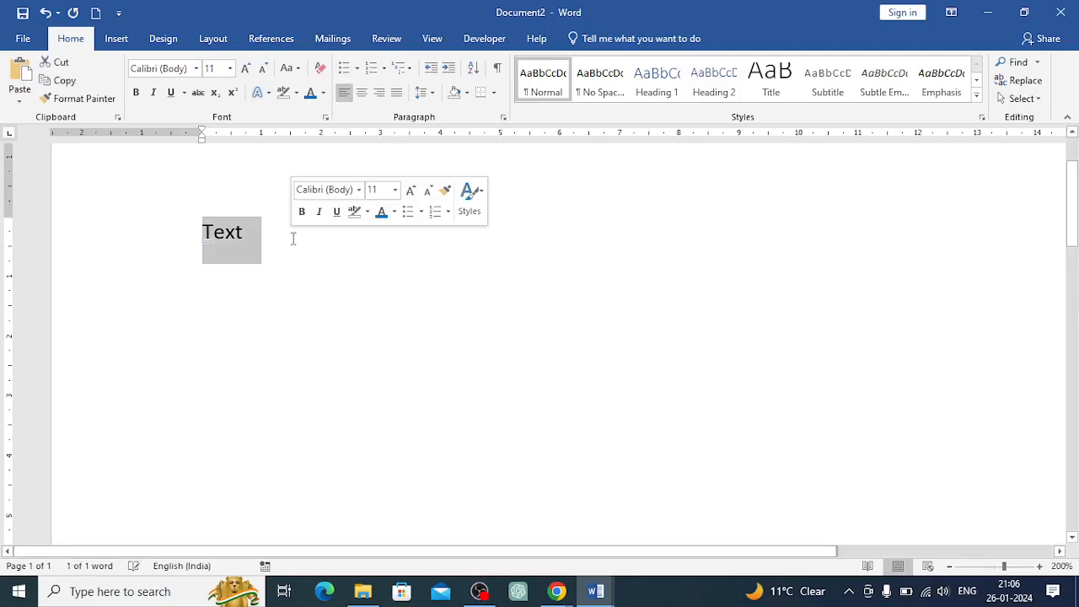
pyautogui.write('one')
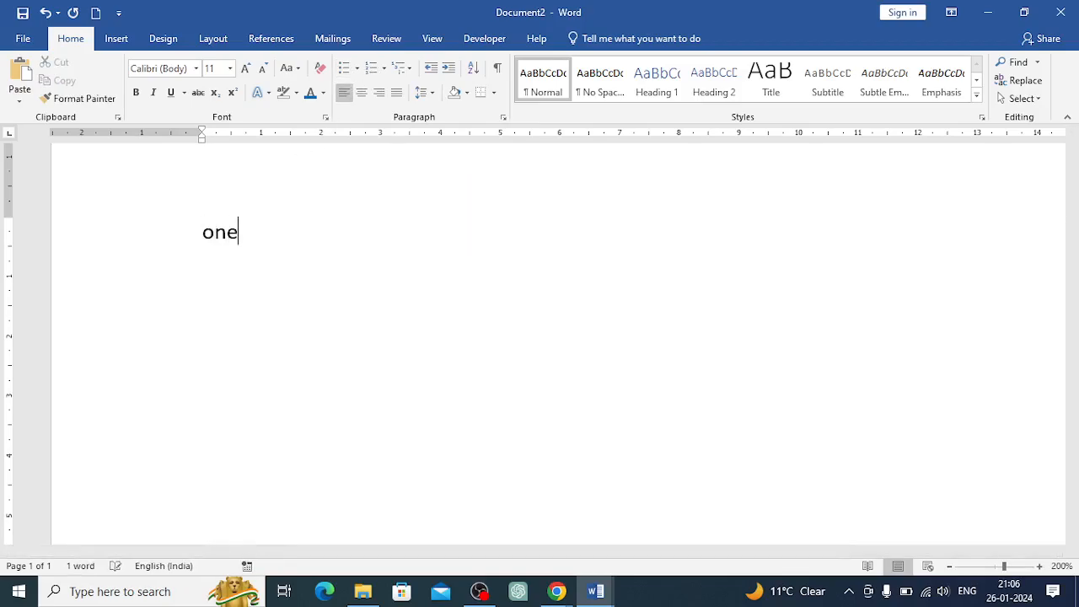
pyautogui.press('Return')
pyautogui.write('tt')
pyautogui.press('BackSpace')
pyautogui.write('wo')
pyautogui.press('Return')
pyautogui.write('three')
pyautogui.press('Return')
pyautogui.write('four')
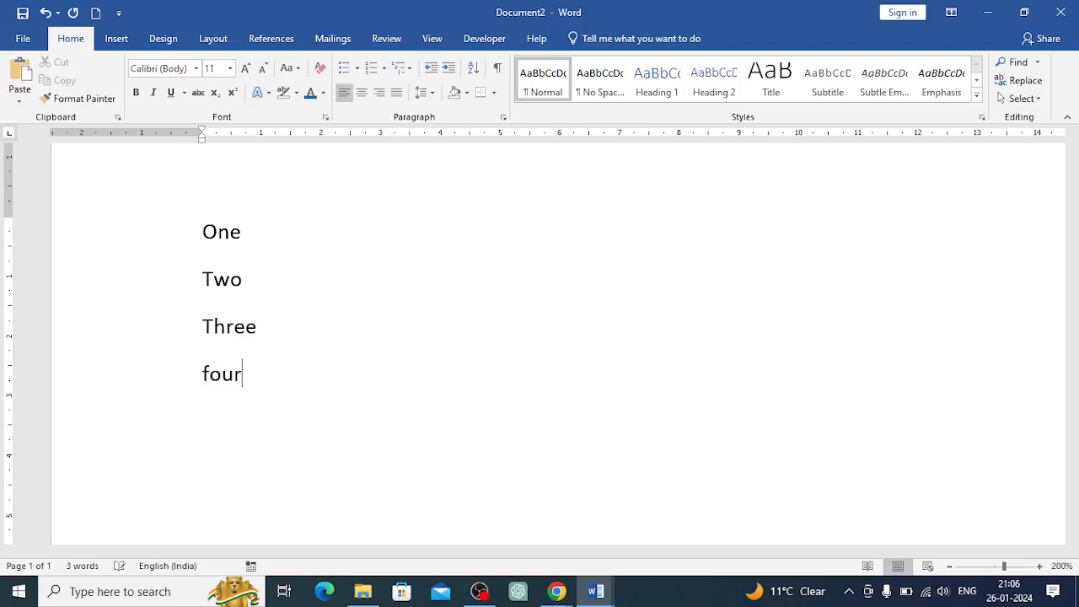
pyautogui.press('Return')
pyautogui.write('five')
pyautogui.press('Return')
pyautogui.write('six')
pyautogui.press('Return')
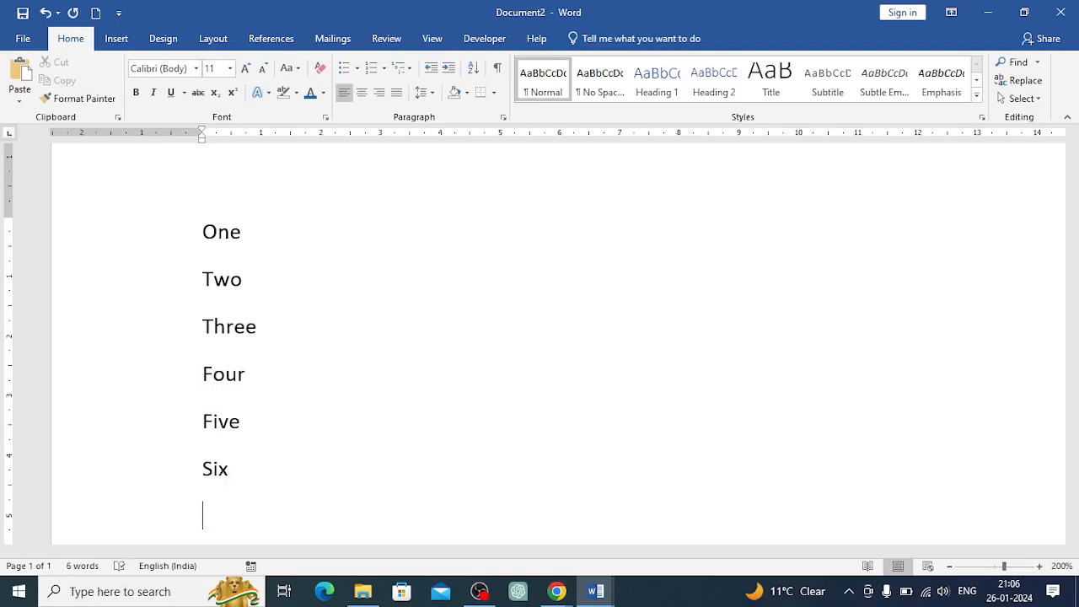
# Select the six lines and start defining a new bullet from an online picture search
pyautogui.moveTo(206, 233); pyautogui.dragTo(240, 482)
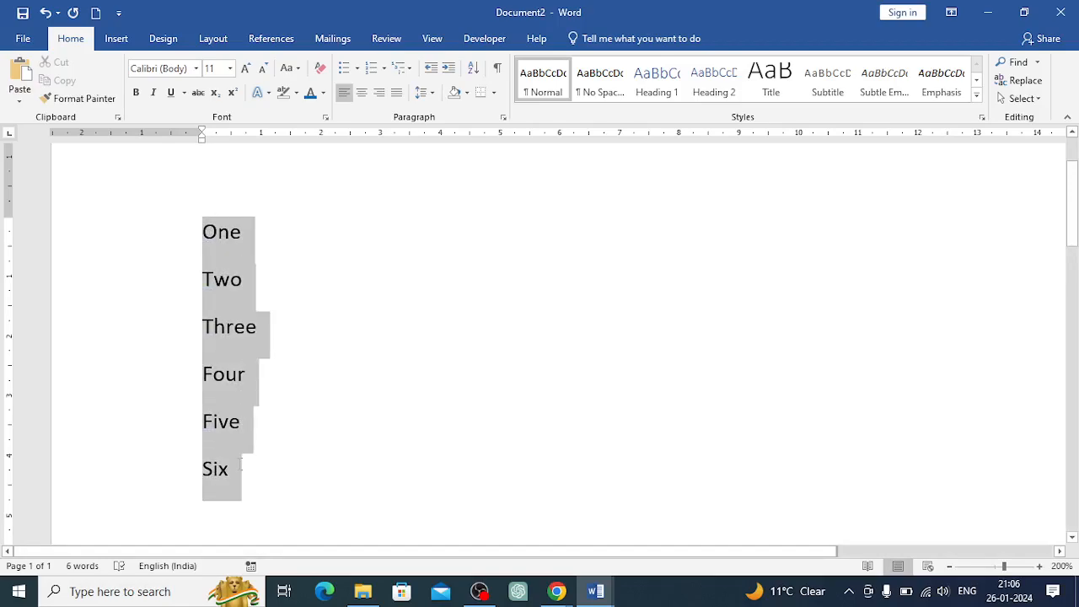
pyautogui.click(357, 69)
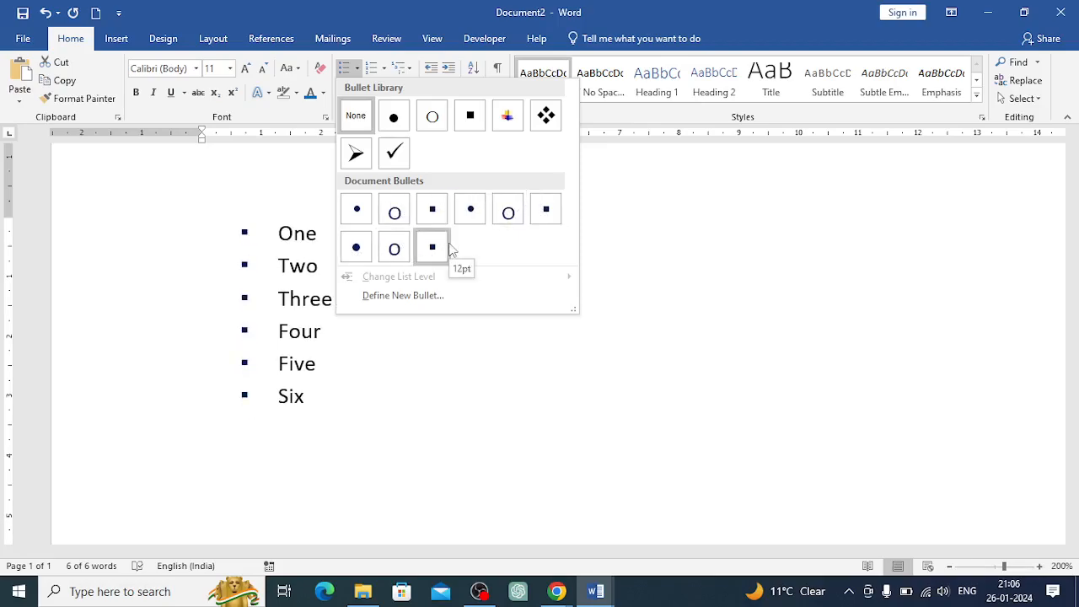
pyautogui.click(374, 299)
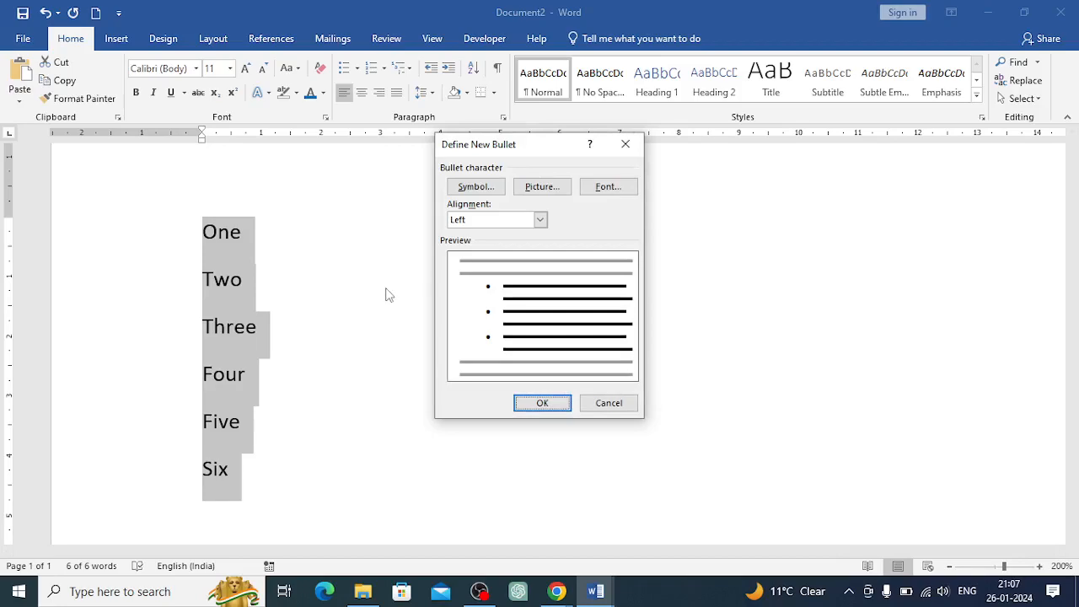
pyautogui.click(537, 187)
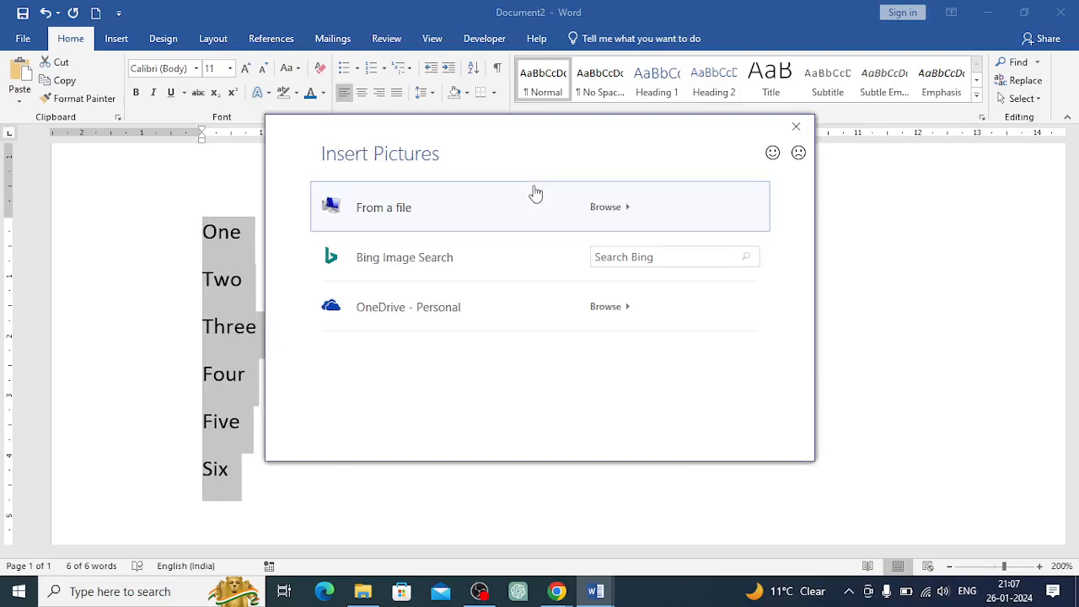
pyautogui.click(612, 258)
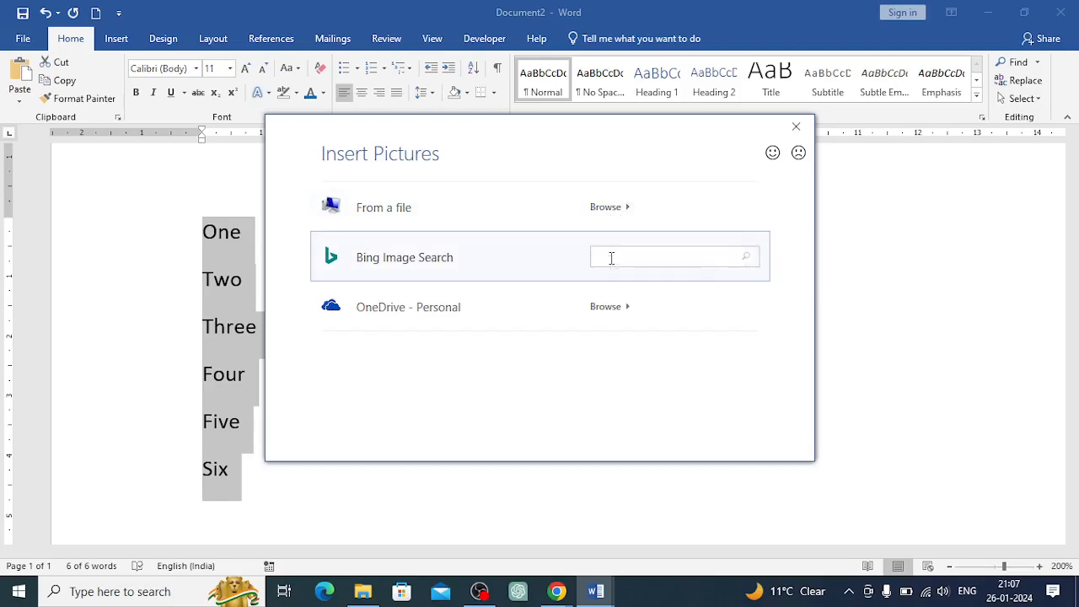
pyautogui.write('cons')
pyautogui.press('Return')
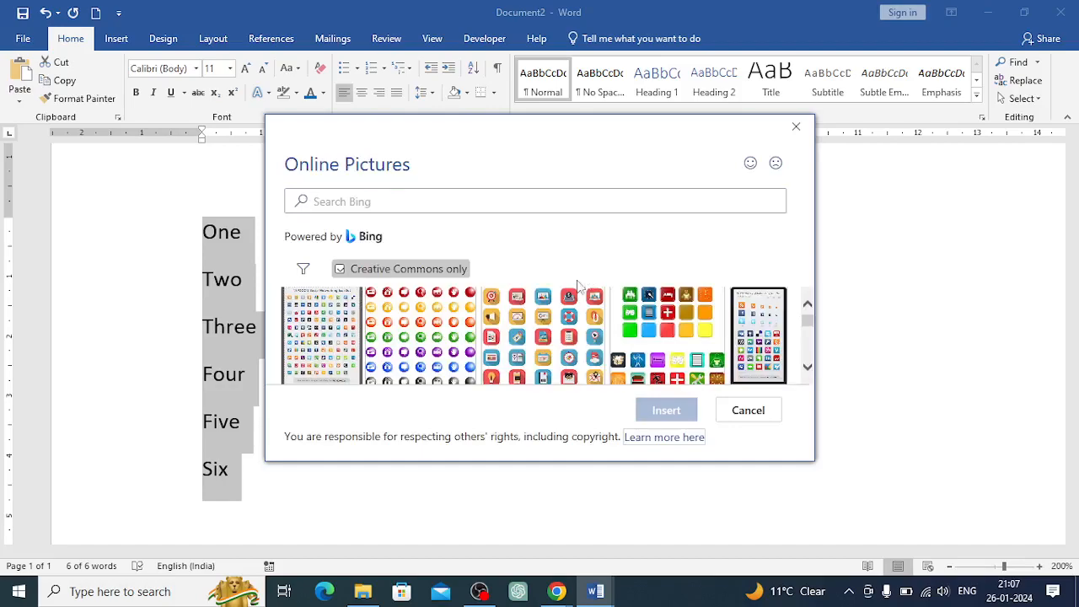
# Browse the online picture results
pyautogui.click(556, 336)
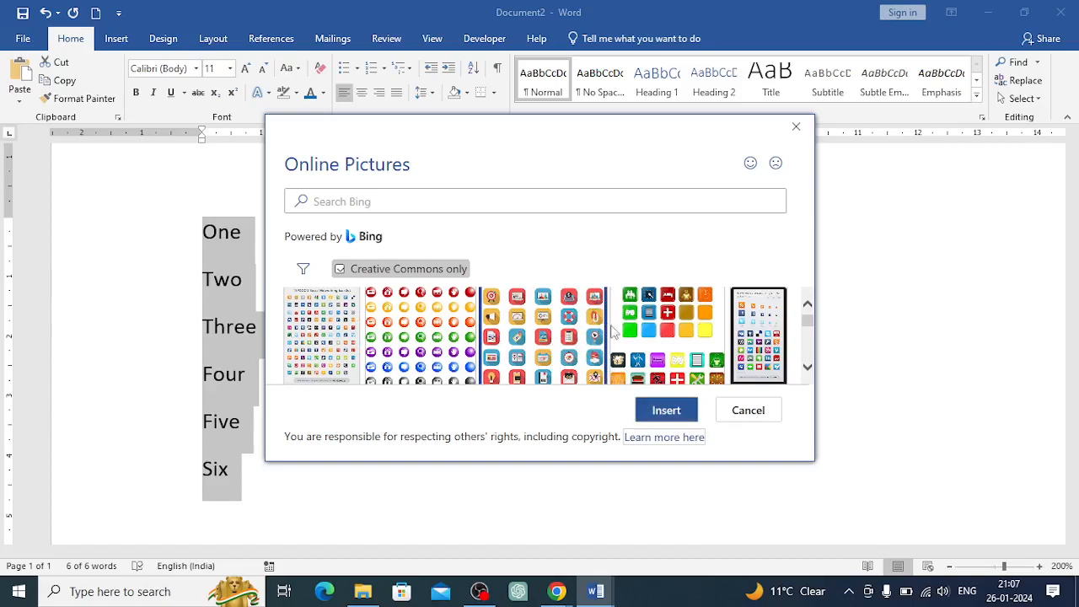
pyautogui.scroll(-5, 567, 321)
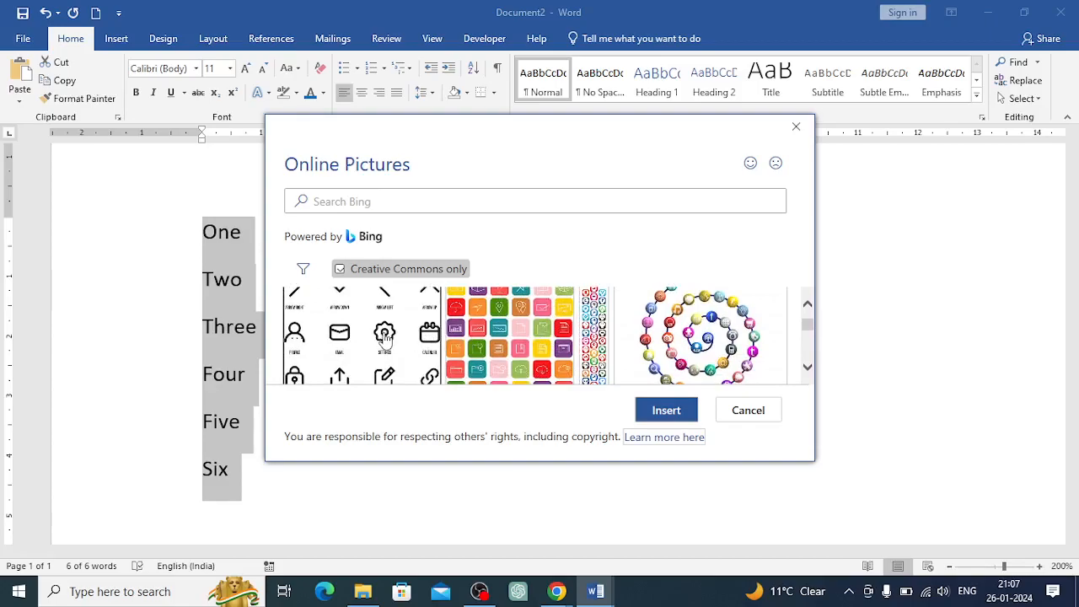
pyautogui.scroll(-5, 506, 339)
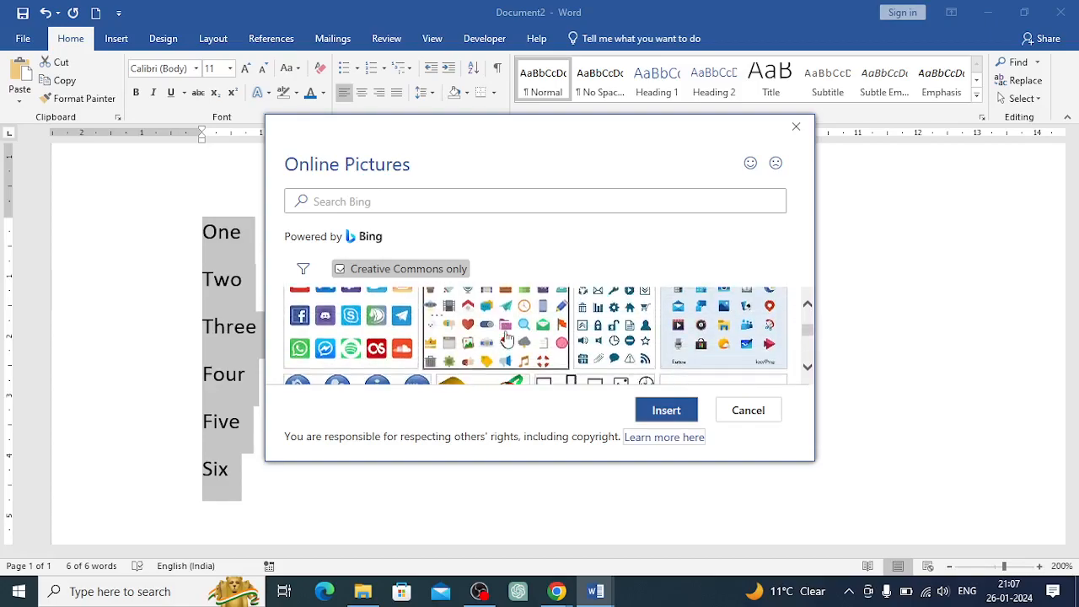
pyautogui.scroll(3, 506, 339)
# Search online pictures for whatsapp and insert a WhatsApp logo as the bullet picture
pyautogui.click(341, 199)
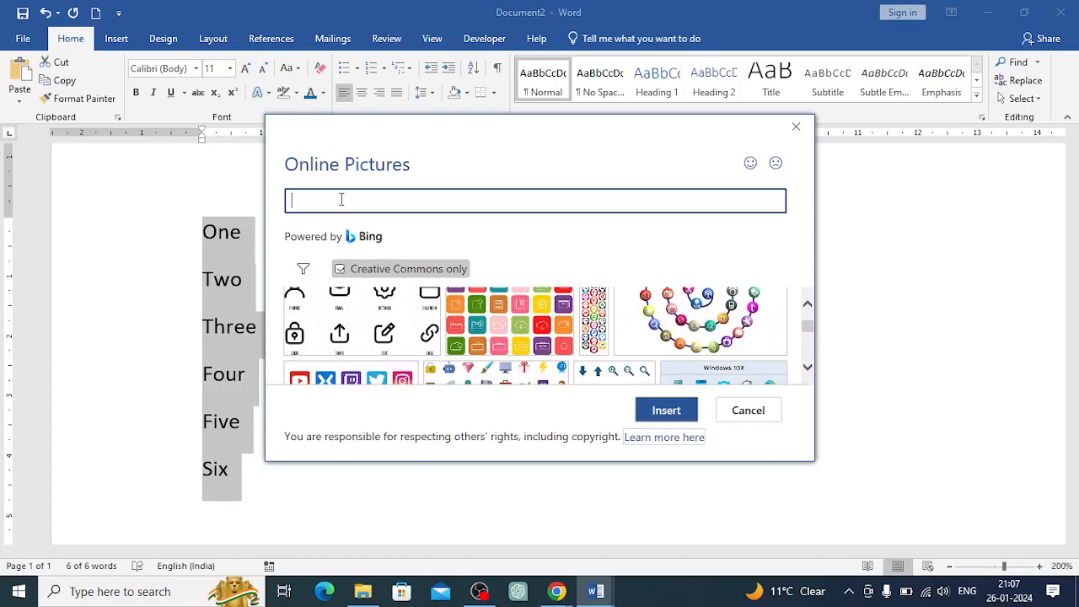
pyautogui.write('whatsapp')
pyautogui.press('Return')
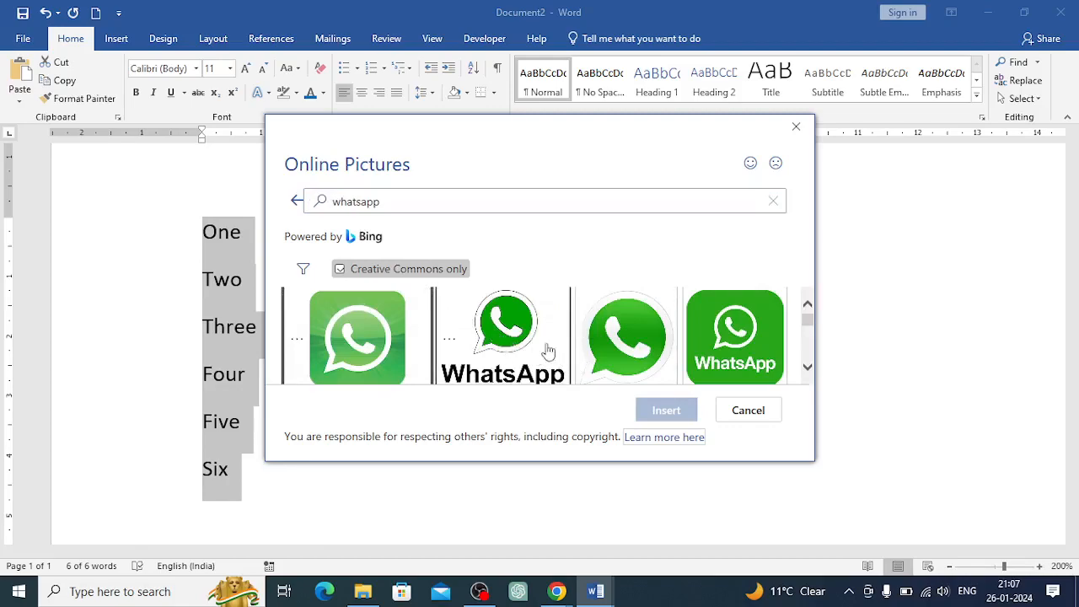
pyautogui.click(630, 334)
pyautogui.click(654, 416)
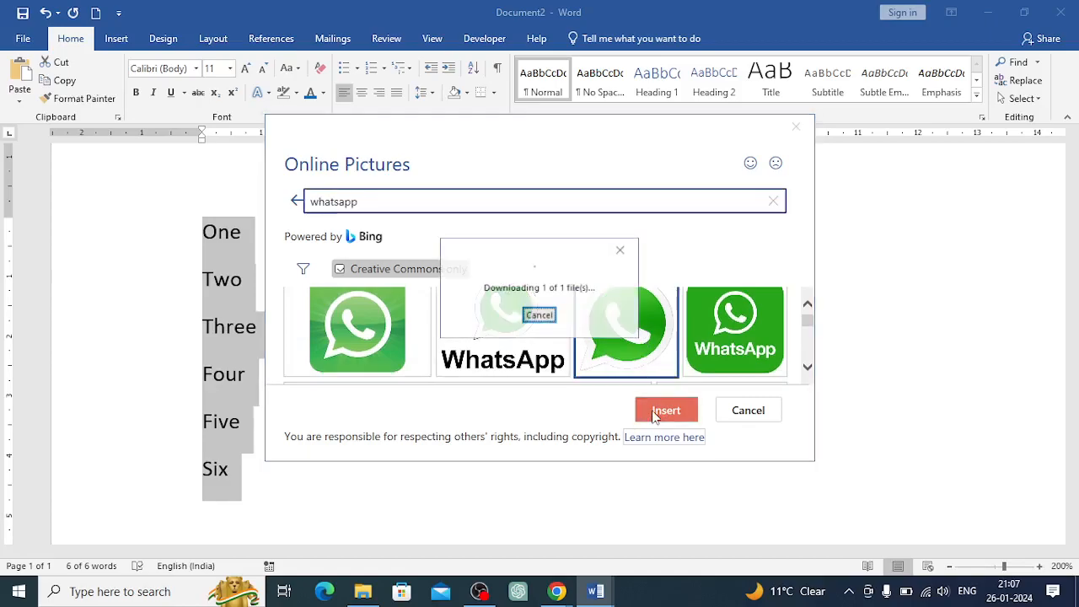
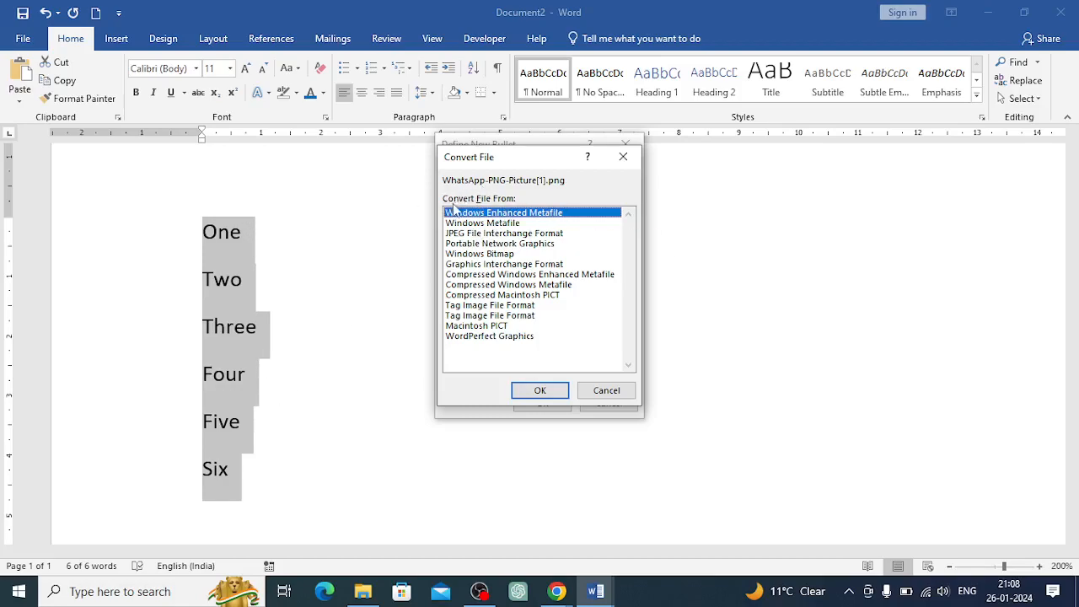
# Dismiss the failed picture import and define a spade symbol as the bullet for the six lines instead
pyautogui.click(543, 393)
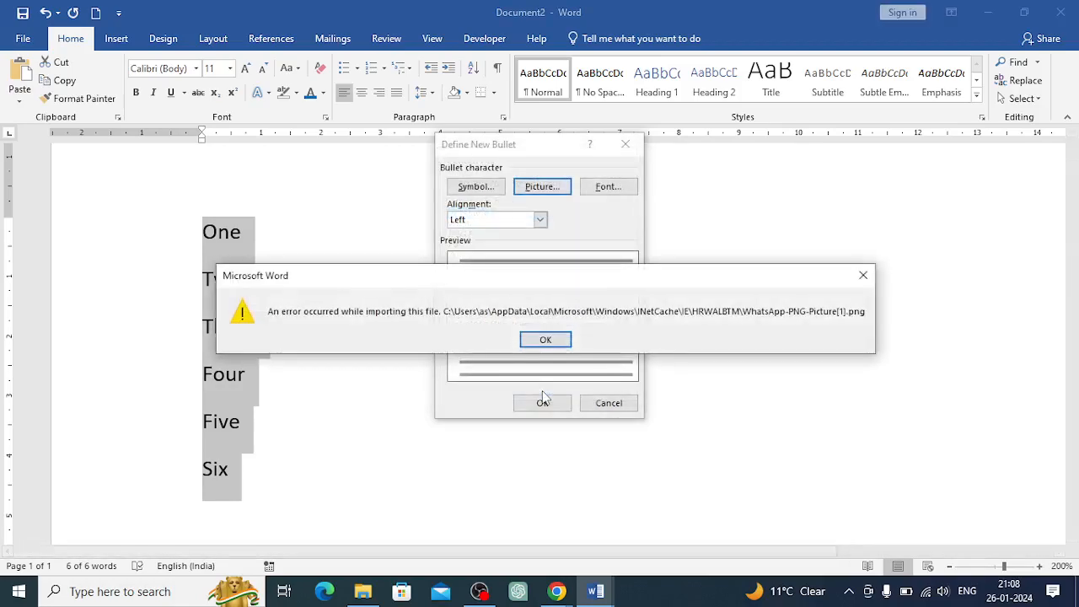
pyautogui.click(544, 340)
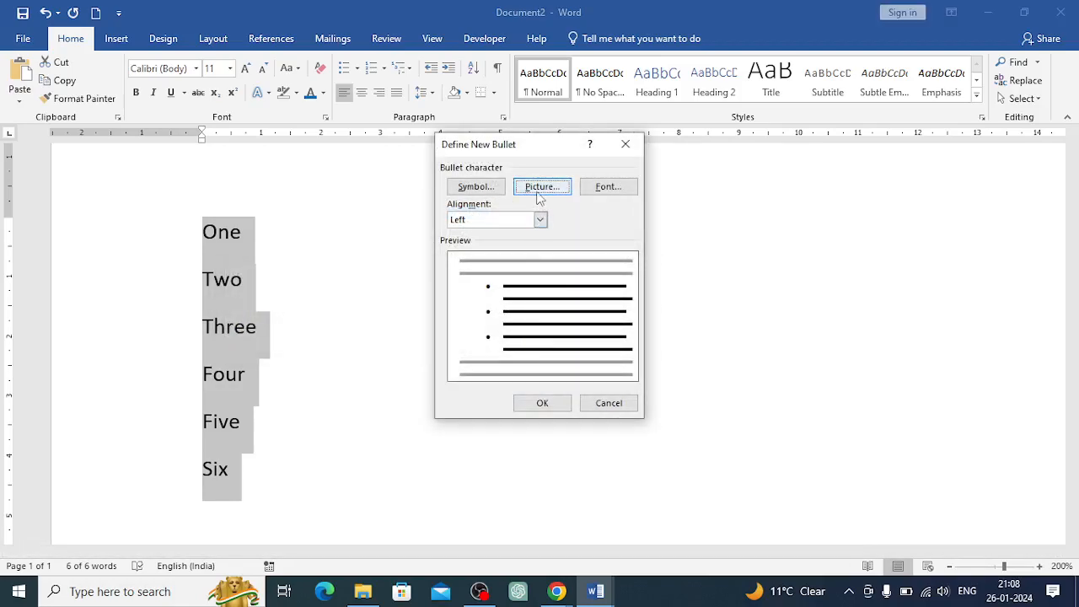
pyautogui.click(472, 189)
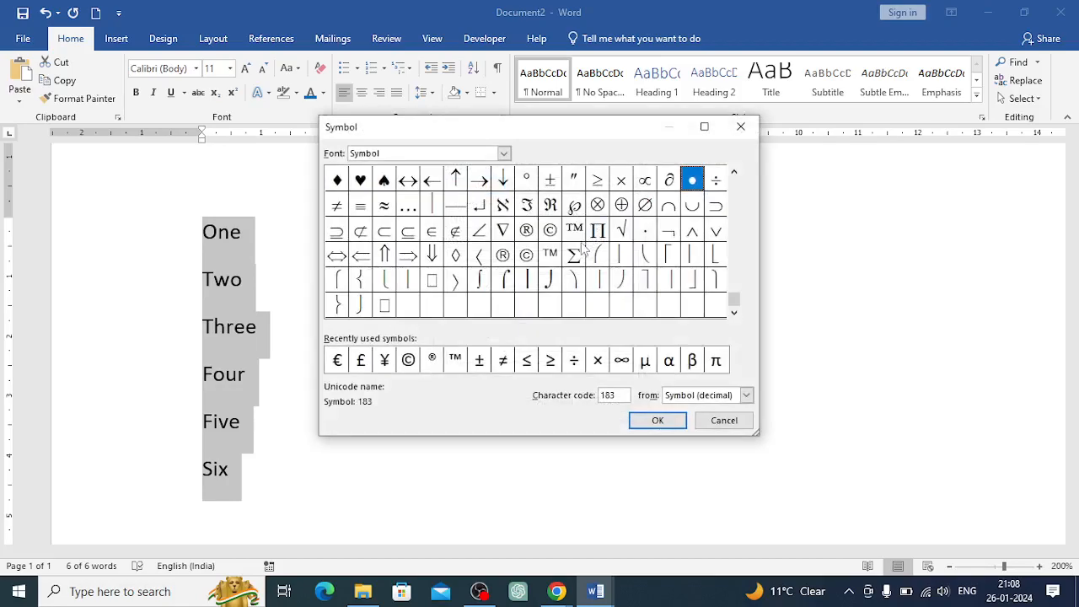
pyautogui.click(386, 182)
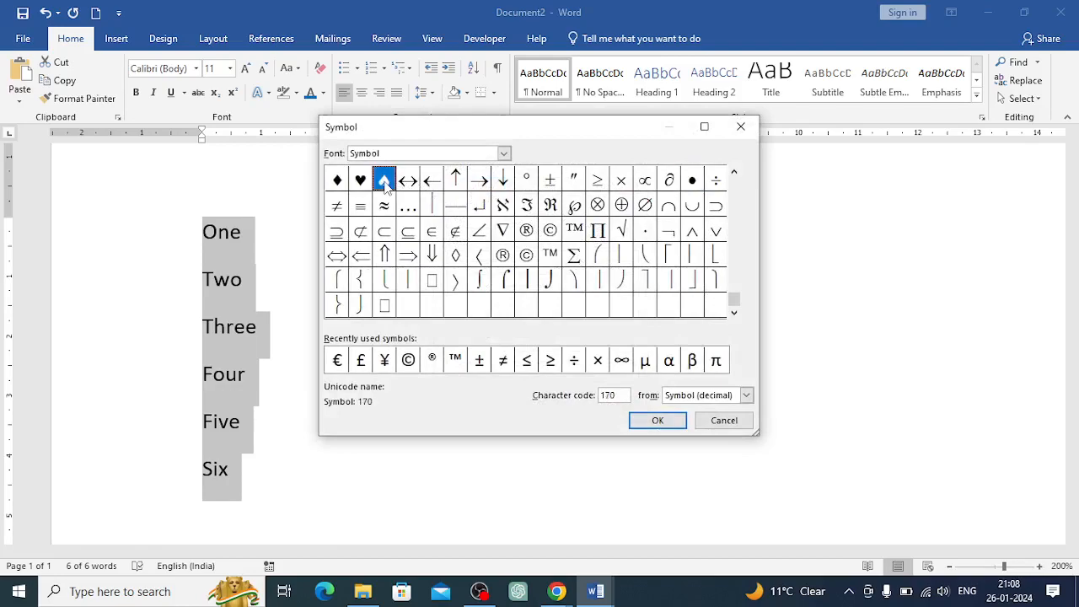
pyautogui.click(661, 421)
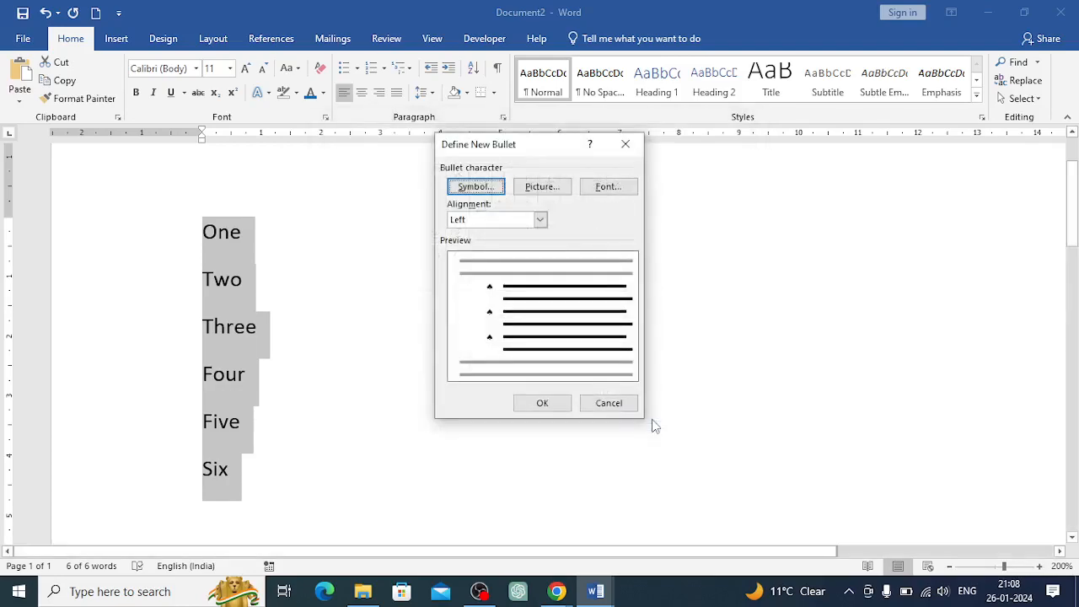
pyautogui.click(561, 404)
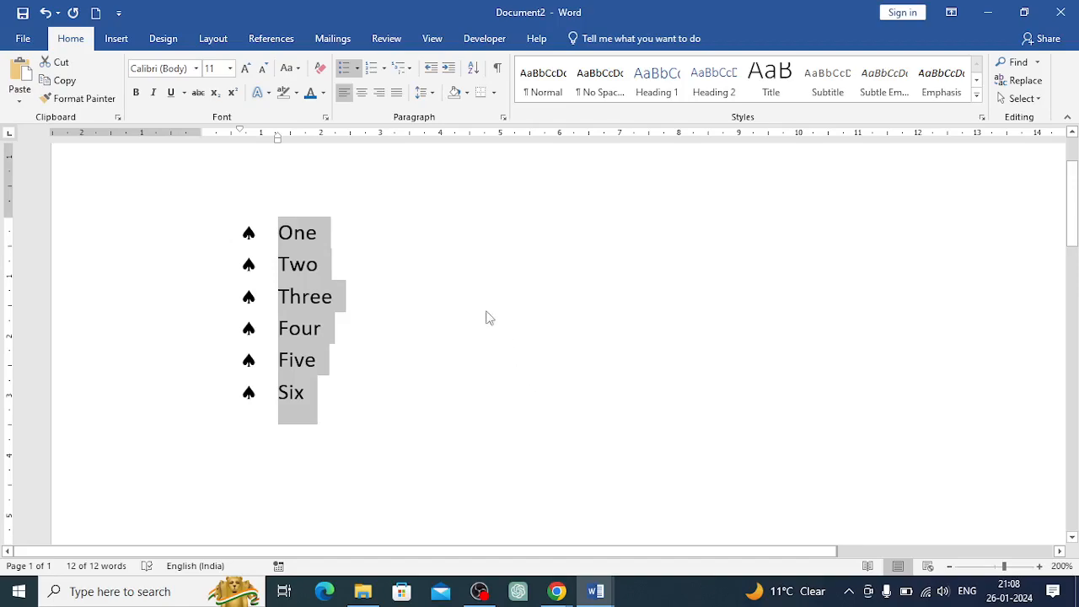
pyautogui.click(358, 68)
pyautogui.moveTo(386, 331)
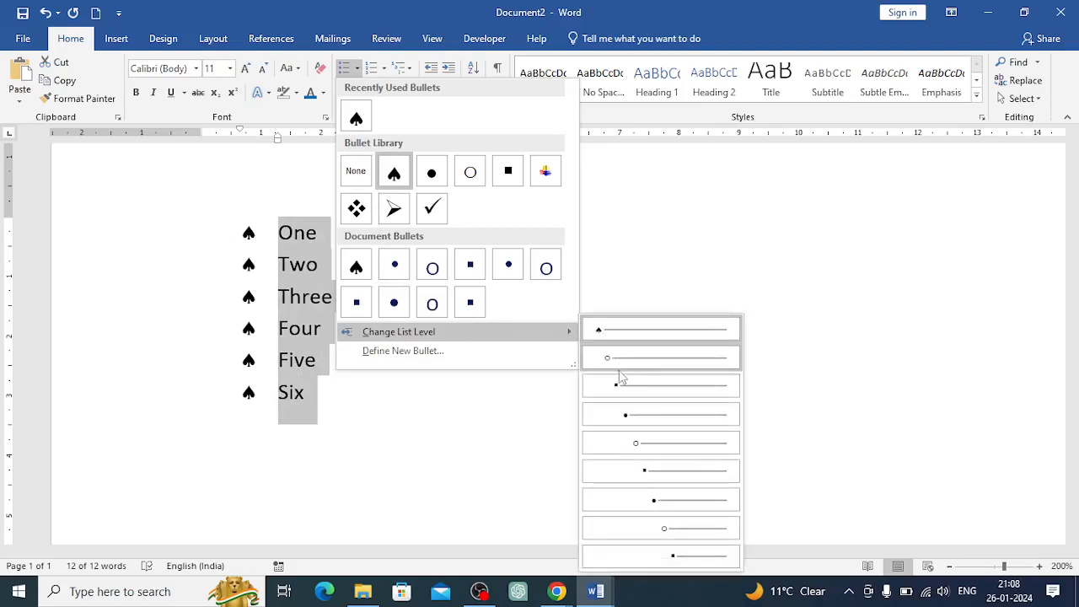
pyautogui.click(778, 392)
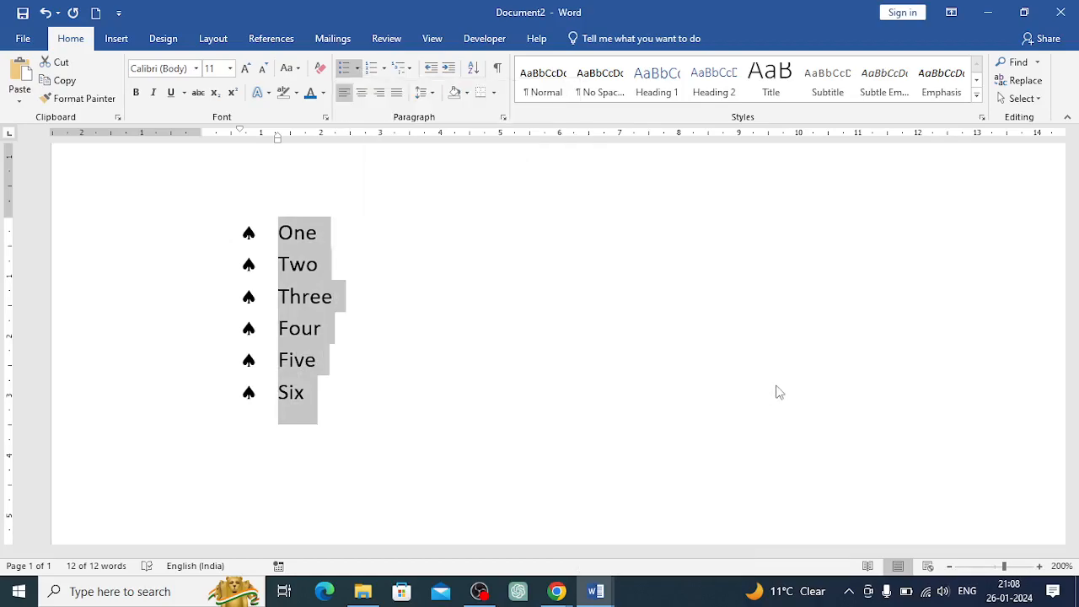
pyautogui.click(306, 266)
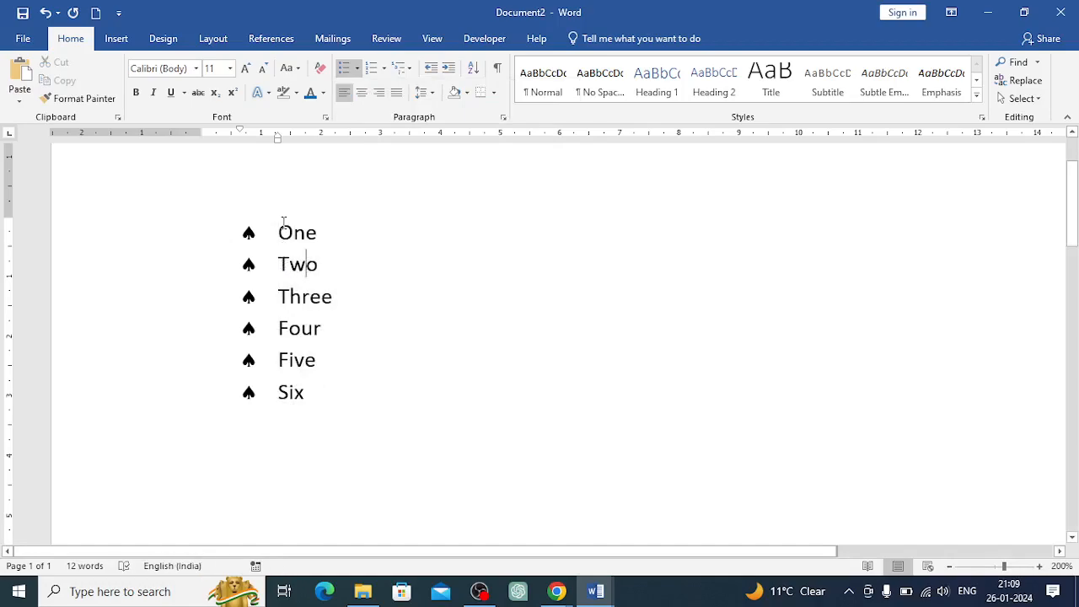
# Demote the Two, Three and Four items one level in the bulleted list
pyautogui.moveTo(279, 265); pyautogui.dragTo(338, 339)
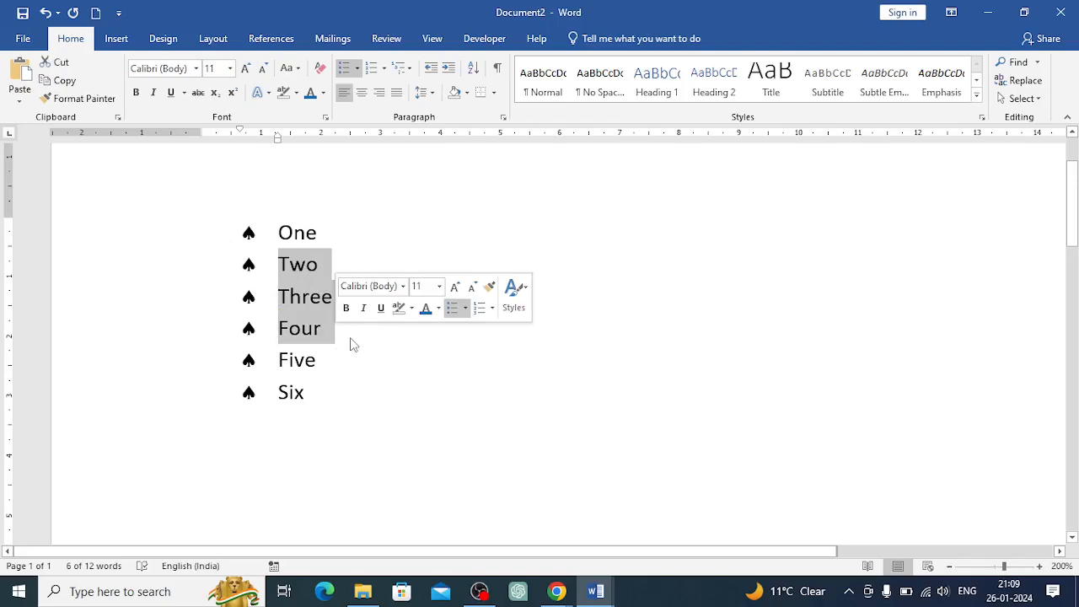
pyautogui.click(449, 69)
pyautogui.click(450, 69)
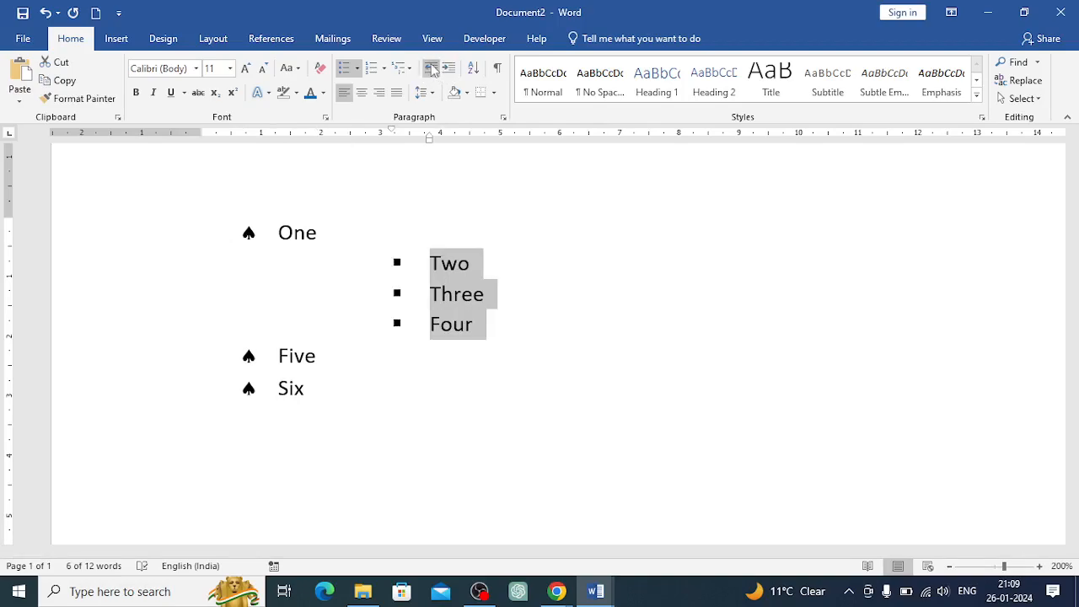
pyautogui.click(431, 69)
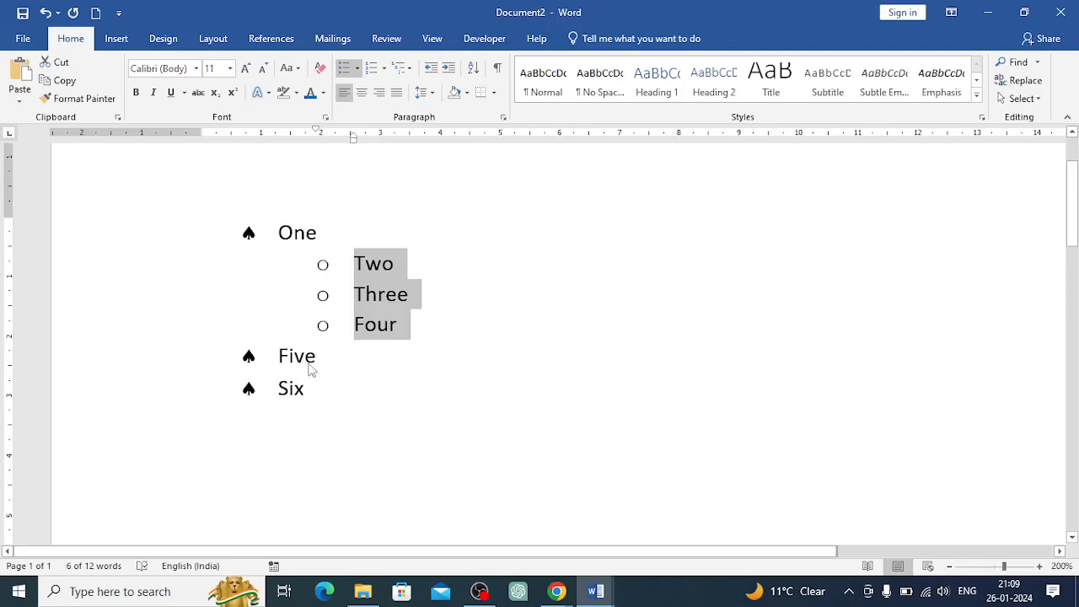
# Remove the bullet from the Six line
pyautogui.moveTo(281, 389); pyautogui.dragTo(311, 392)
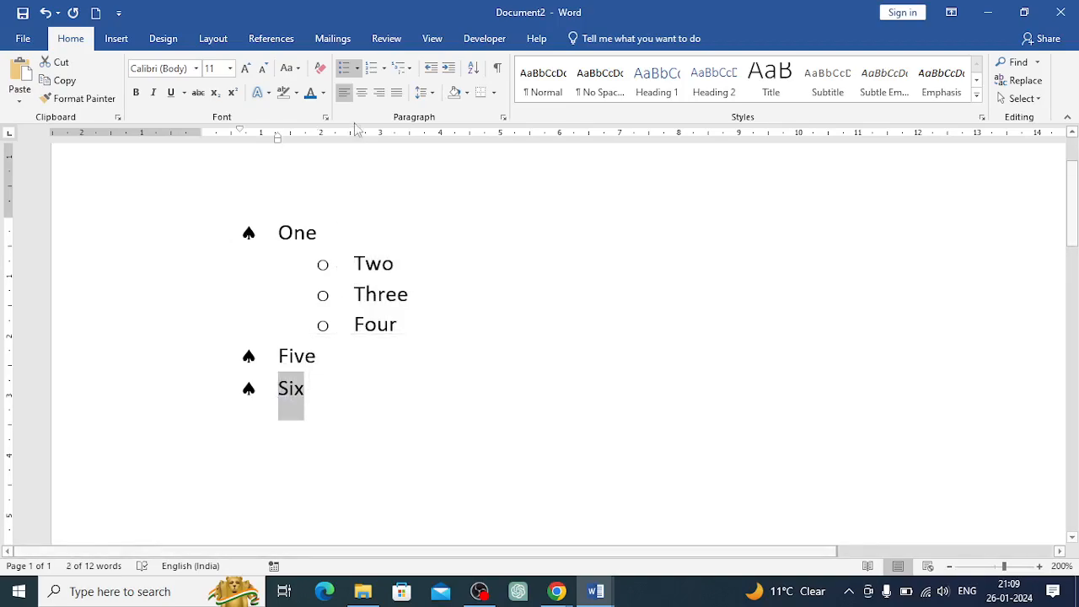
pyautogui.click(358, 67)
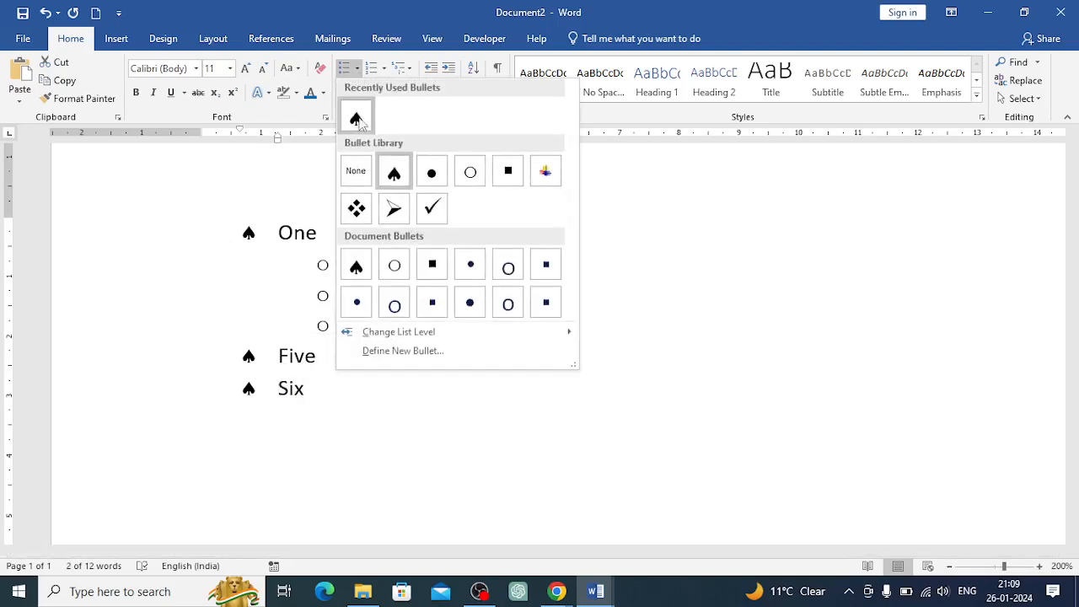
pyautogui.click(354, 171)
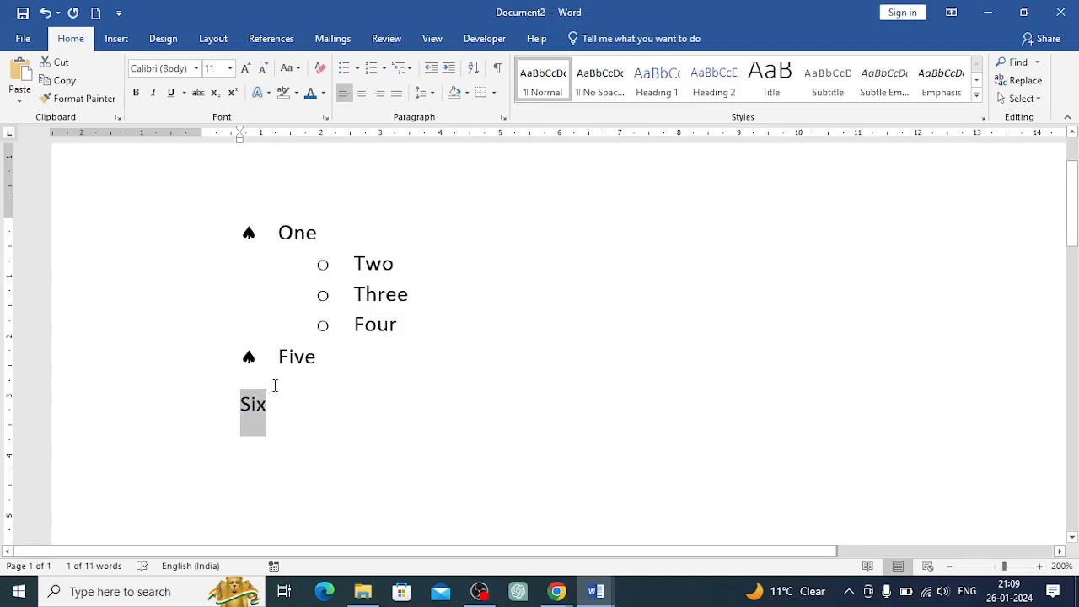
# Indent the Six line with a tab and add a new line reading seven below it
pyautogui.click(278, 405)
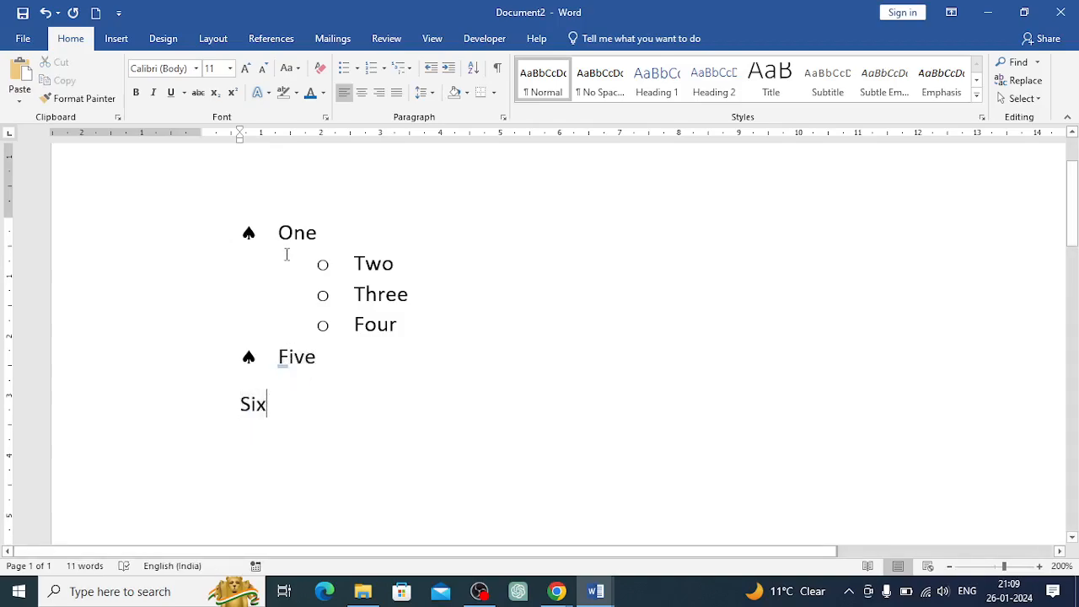
pyautogui.click(243, 406)
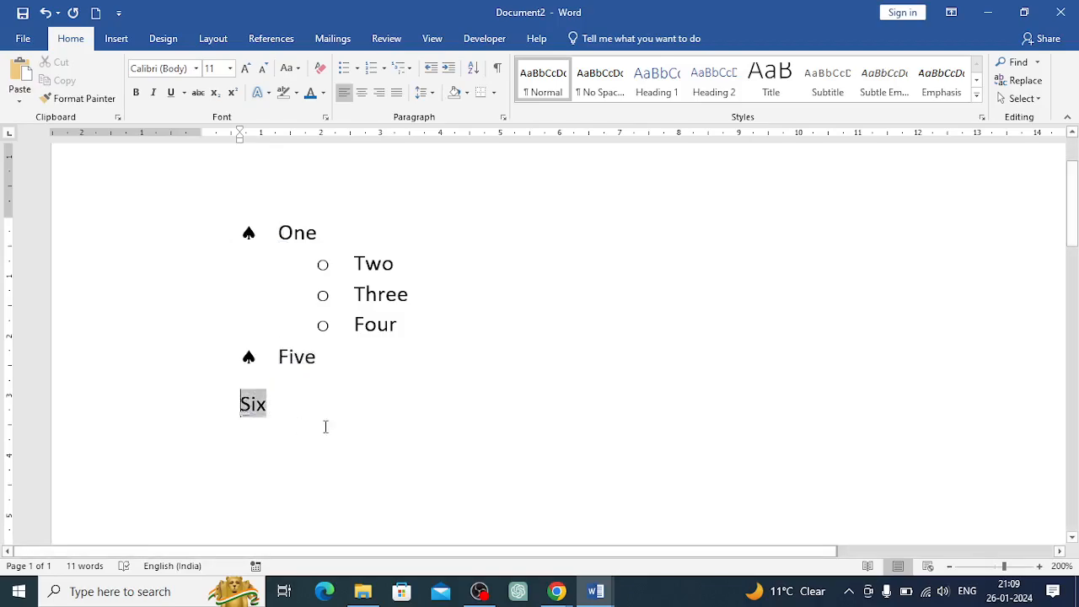
pyautogui.press('Tab')
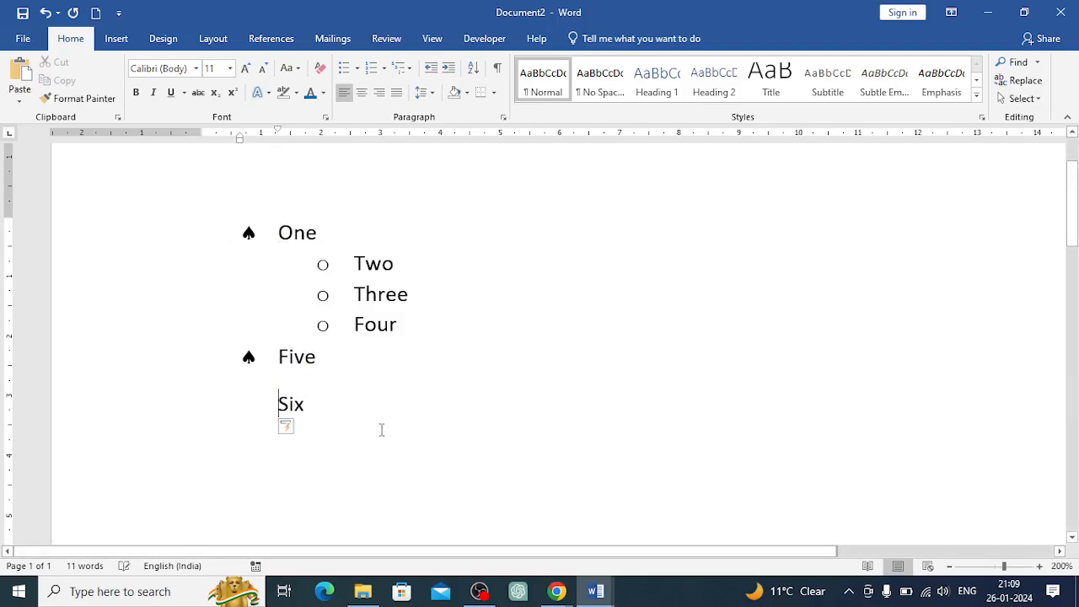
pyautogui.click(312, 405)
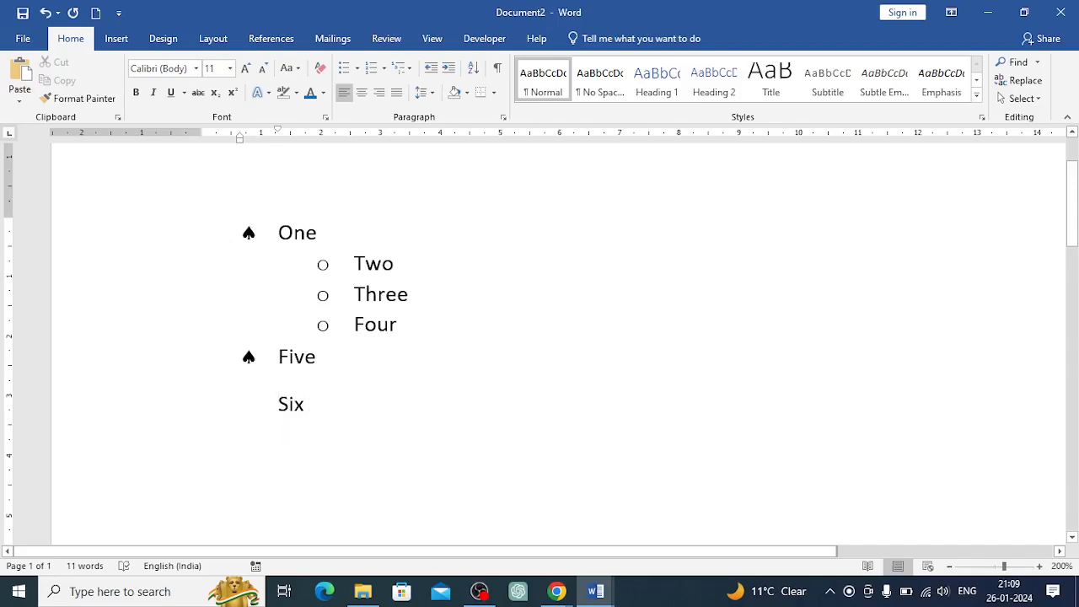
pyautogui.press('Return')
pyautogui.write('seven')
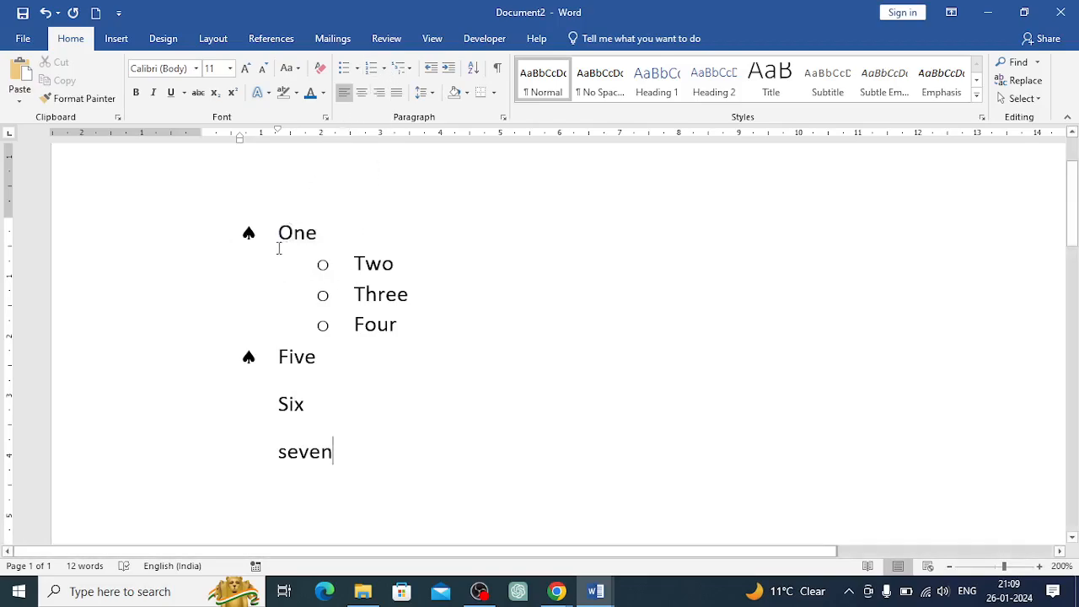
# Clear all formatting from the whole list
pyautogui.moveTo(279, 229); pyautogui.dragTo(342, 460)
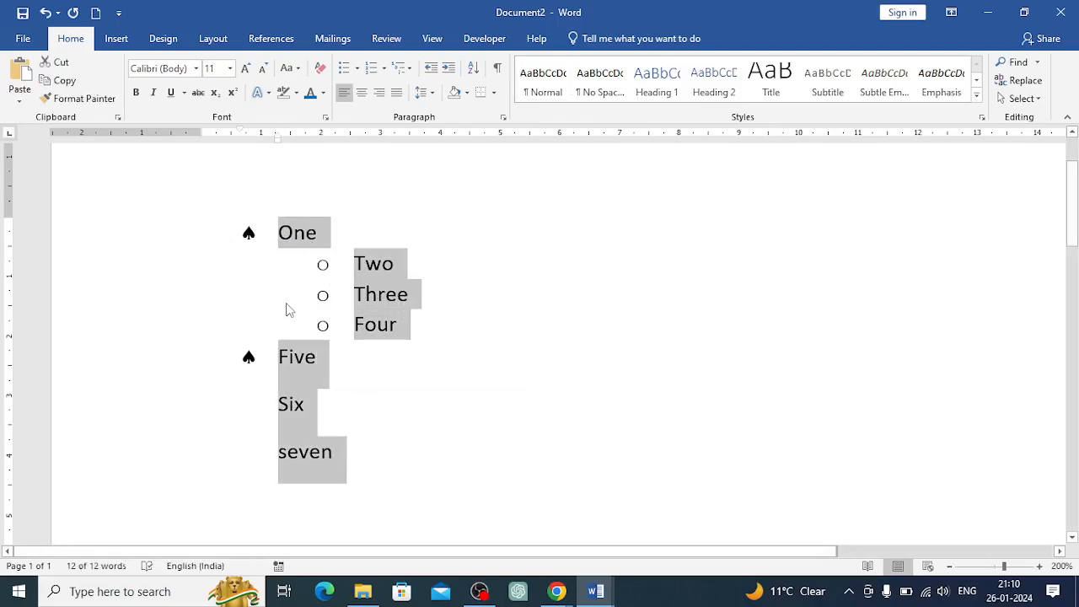
pyautogui.click(320, 71)
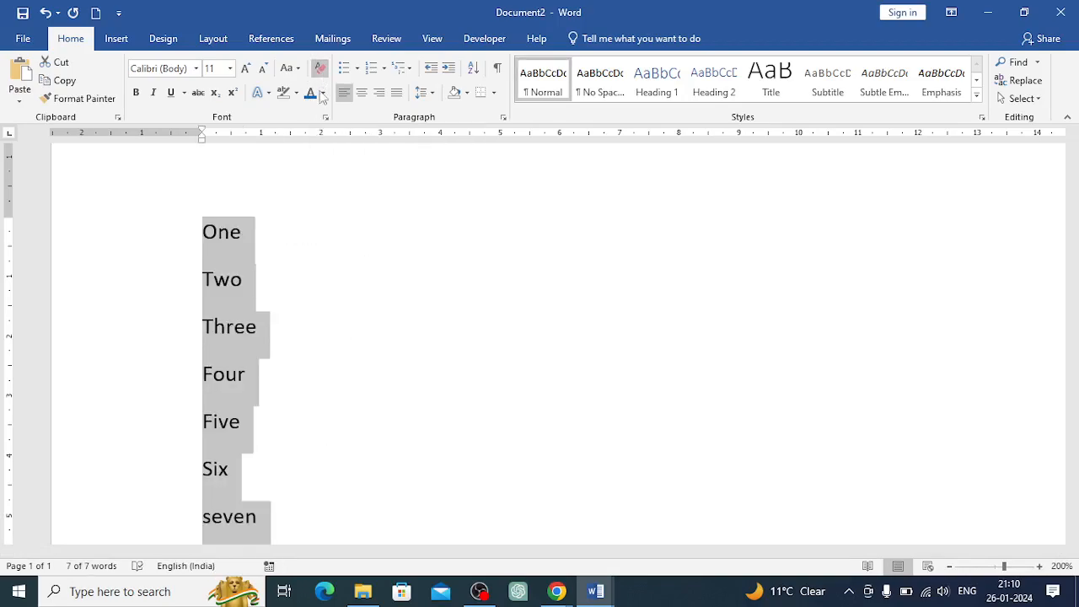
# Apply 1. 2. 3. numbering to all seven lines
pyautogui.click(949, 567)
pyautogui.click(949, 567)
pyautogui.click(950, 567)
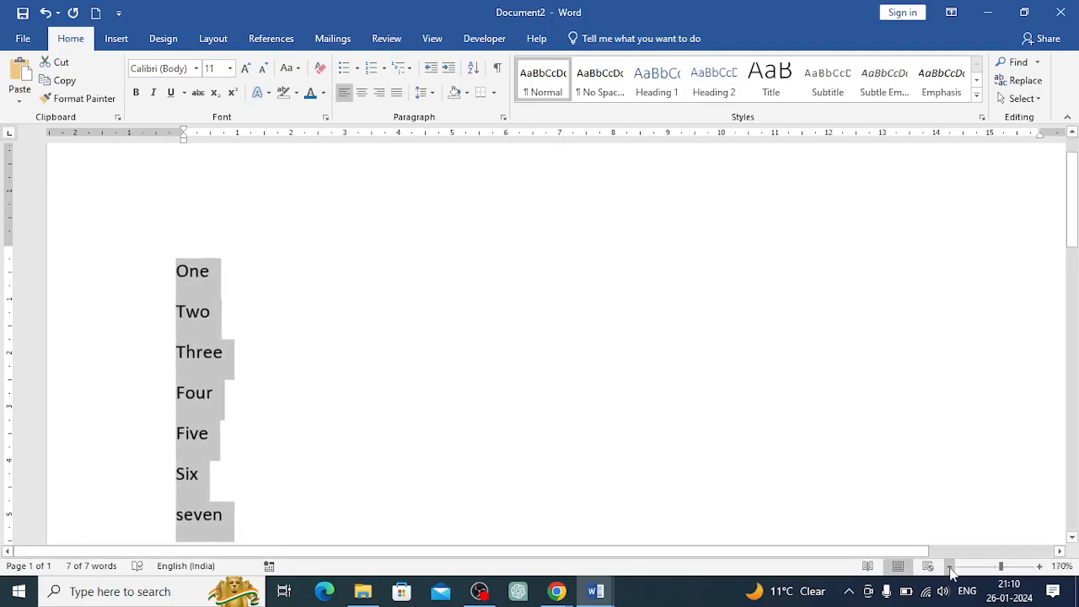
pyautogui.scroll(-1, 523, 395)
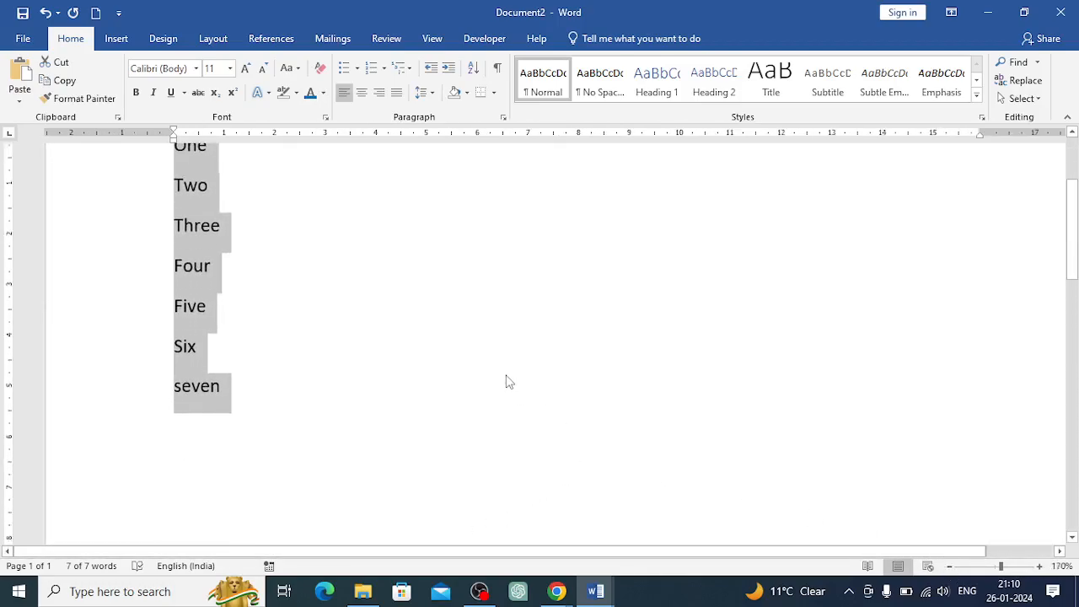
pyautogui.scroll(1, 509, 382)
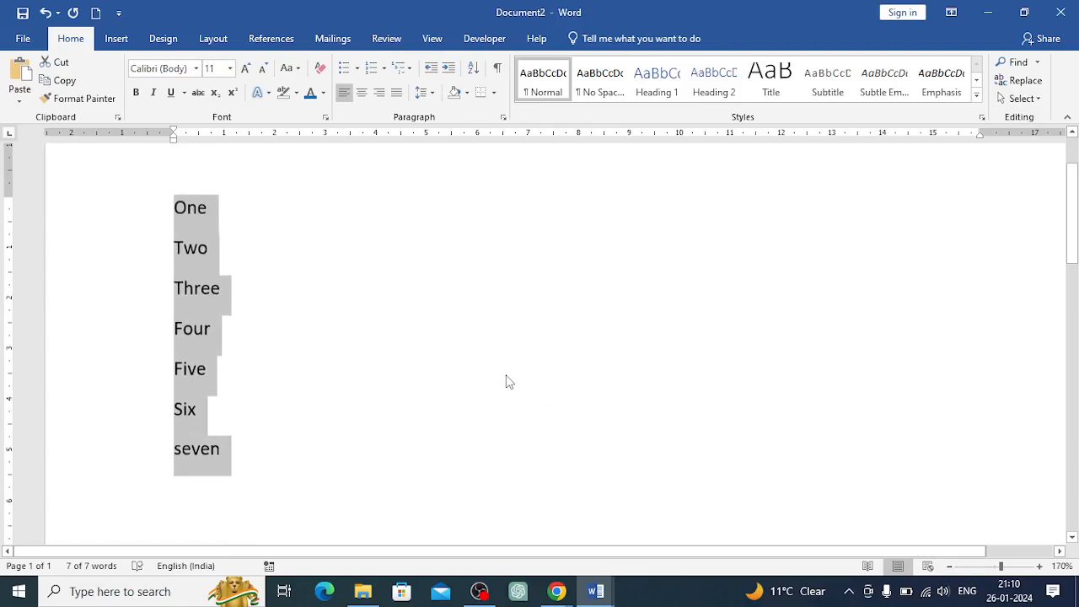
pyautogui.click(384, 68)
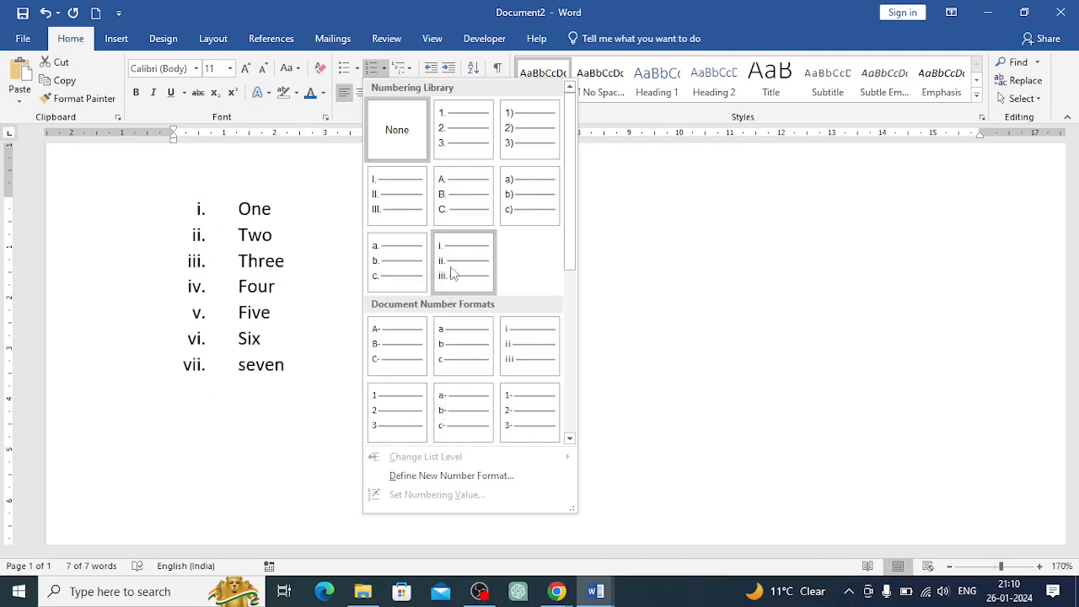
pyautogui.click(450, 139)
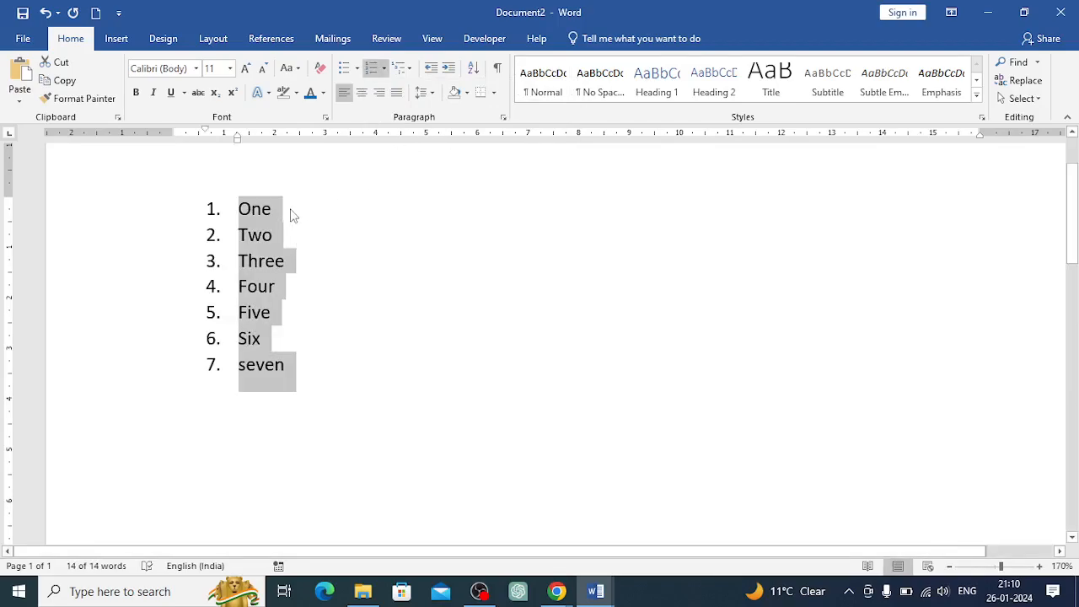
pyautogui.click(291, 212)
# Demote the Two through Five items one level in the numbered list
pyautogui.moveTo(240, 236); pyautogui.dragTo(283, 323)
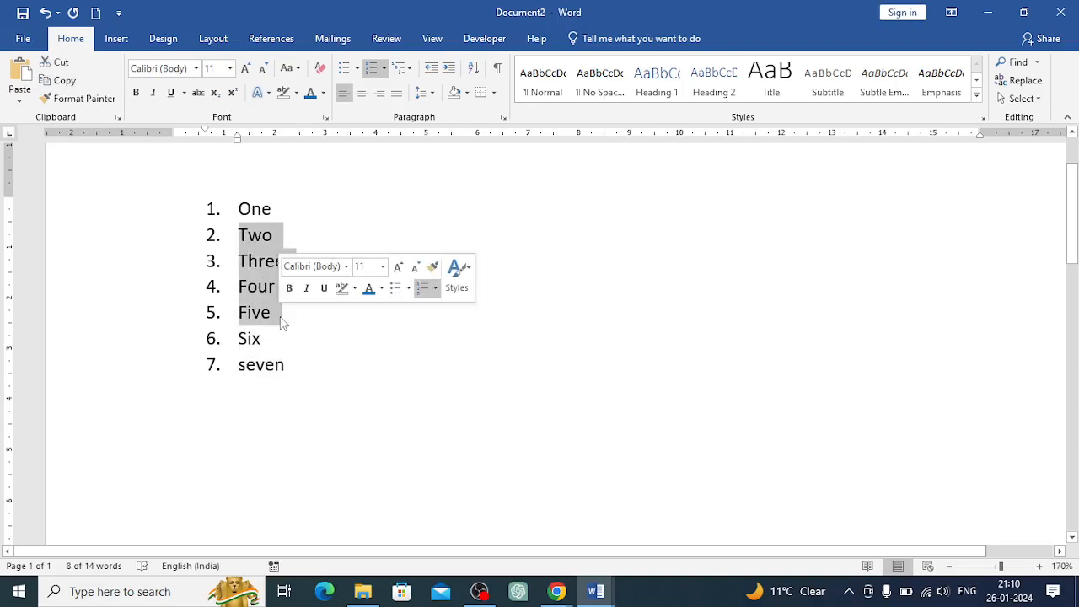
pyautogui.click(449, 70)
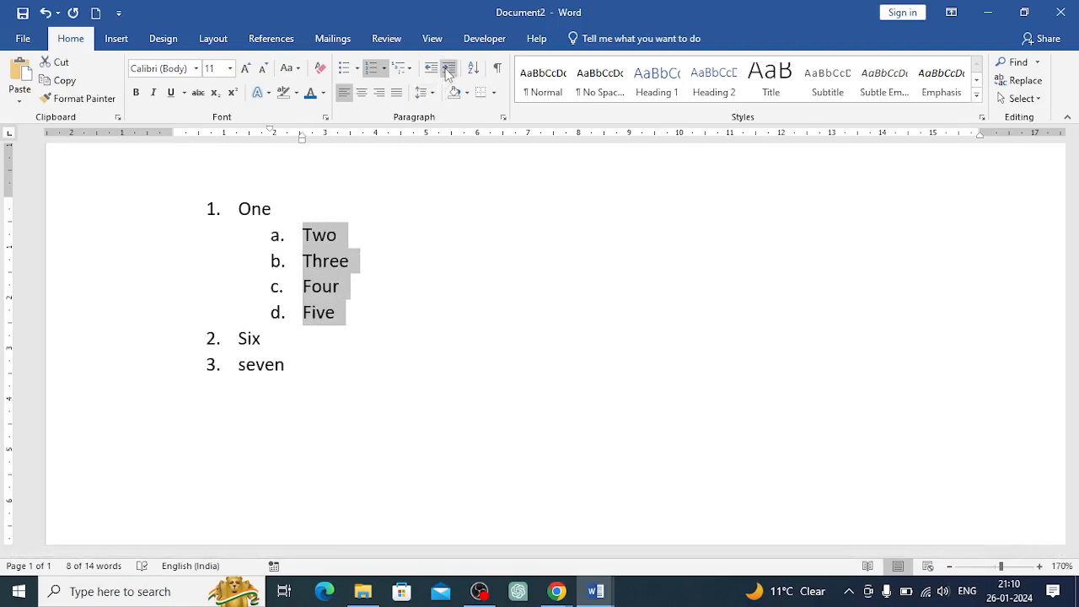
pyautogui.click(450, 70)
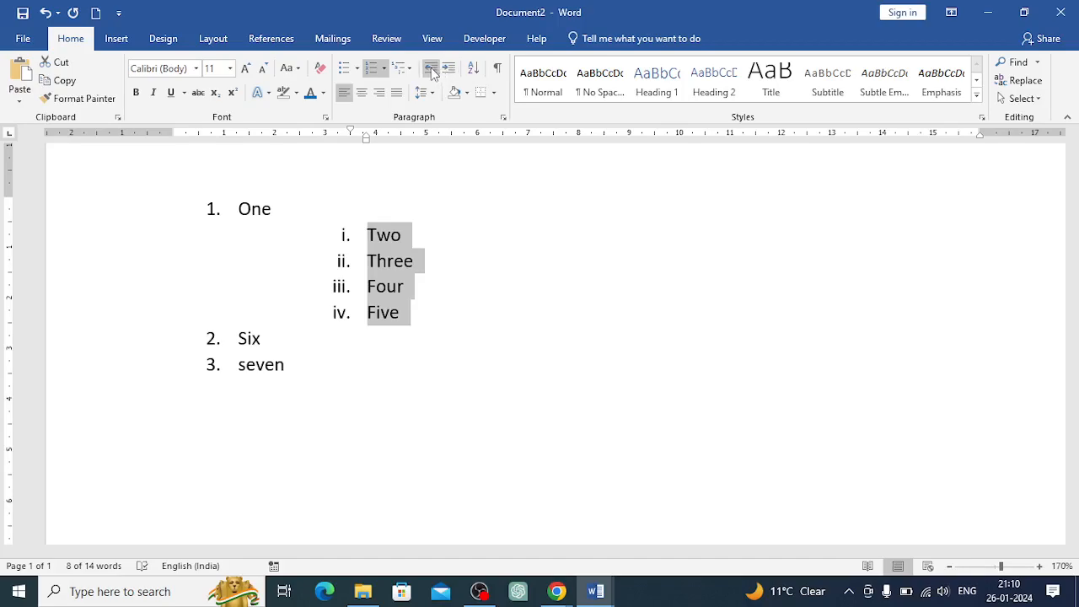
pyautogui.click(431, 68)
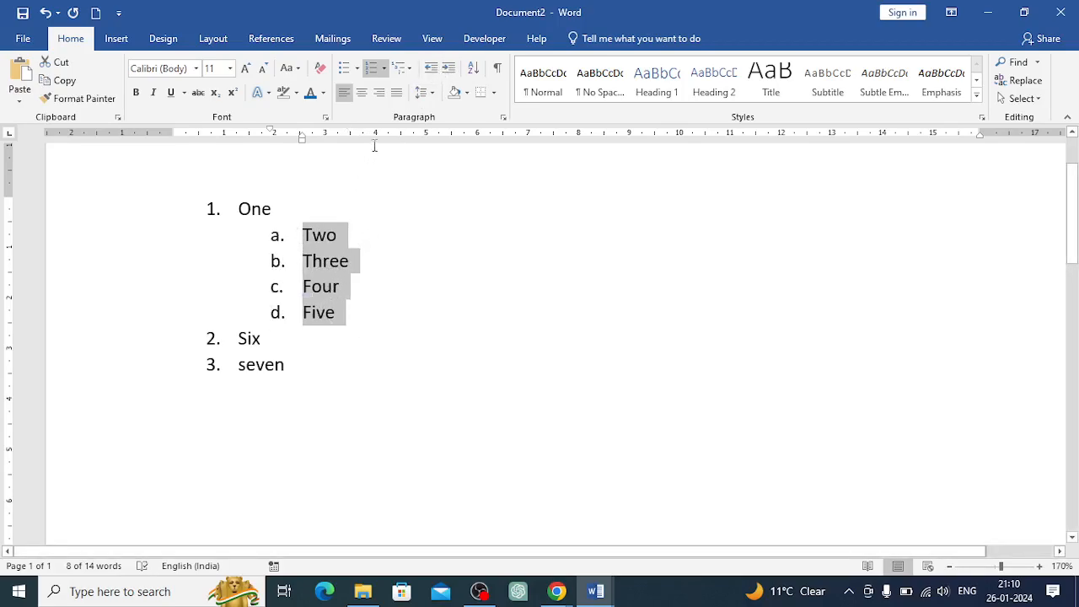
# Change the sub-list numbering to the I. II. III. format
pyautogui.click(384, 69)
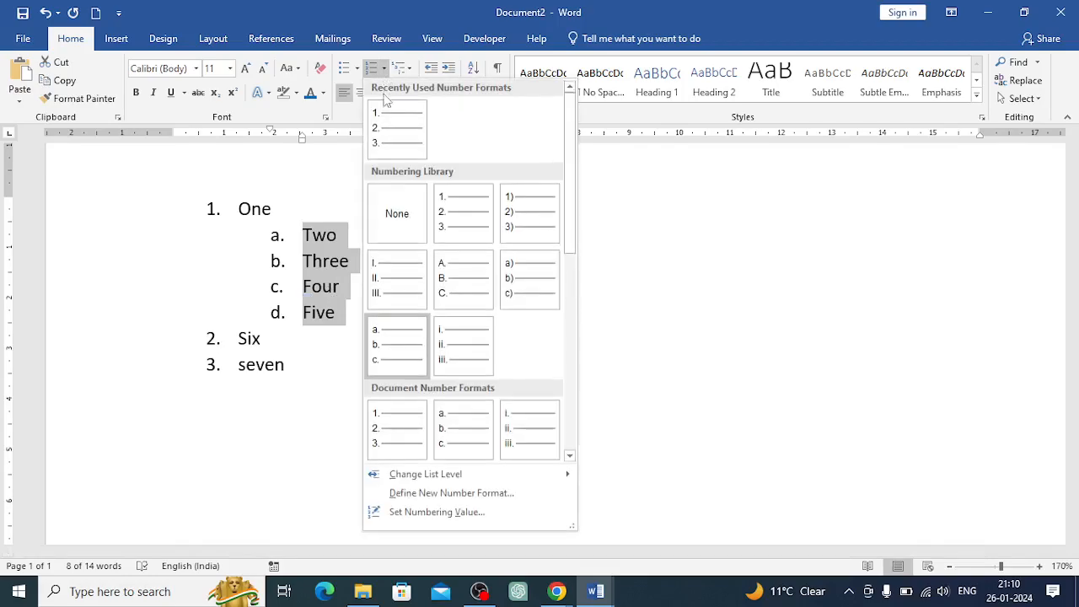
pyautogui.click(402, 280)
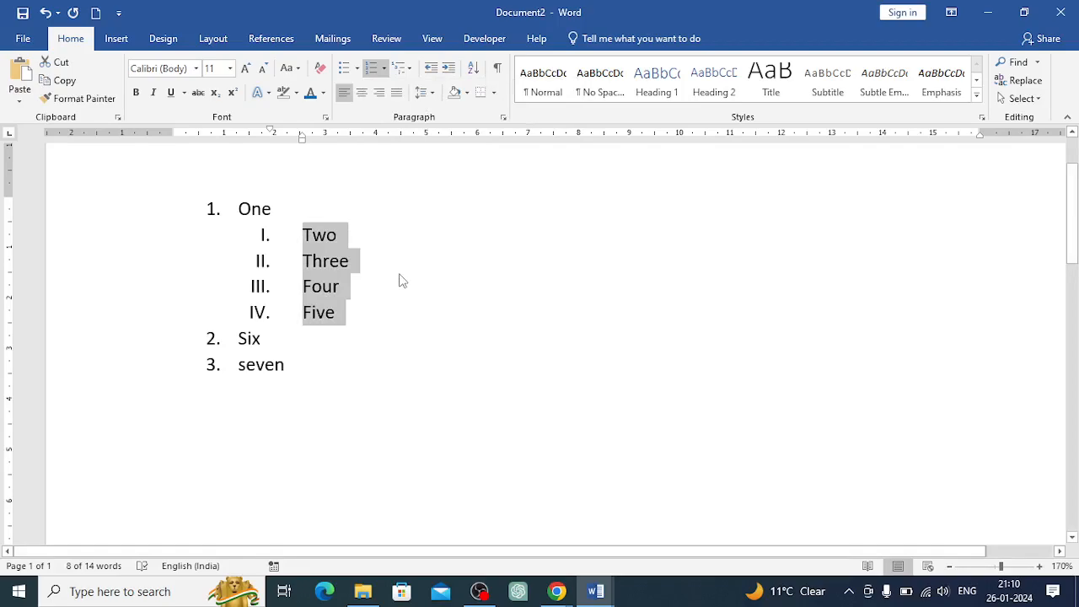
# Change the sub-list numbering to the a. b. c. format
pyautogui.click(383, 68)
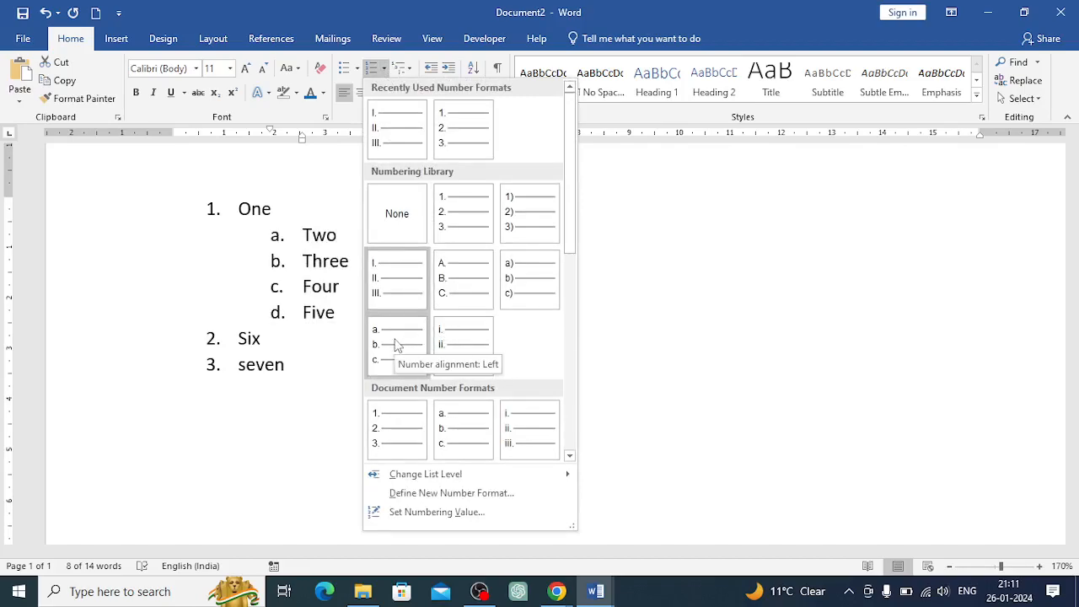
pyautogui.click(454, 439)
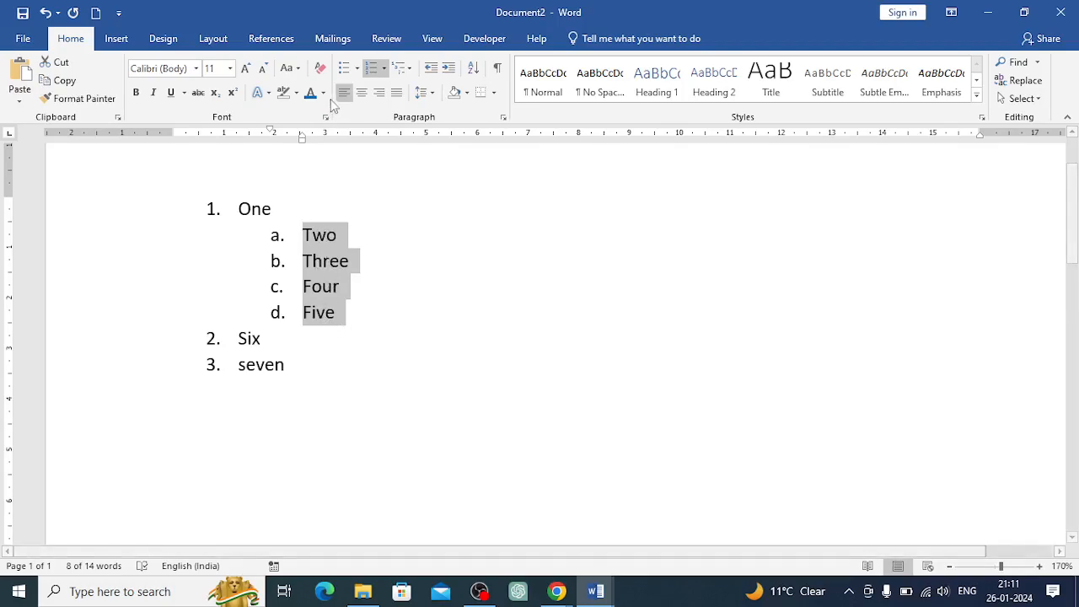
# Remove the numbering from the Two through Five lines and increase their indent
pyautogui.click(384, 69)
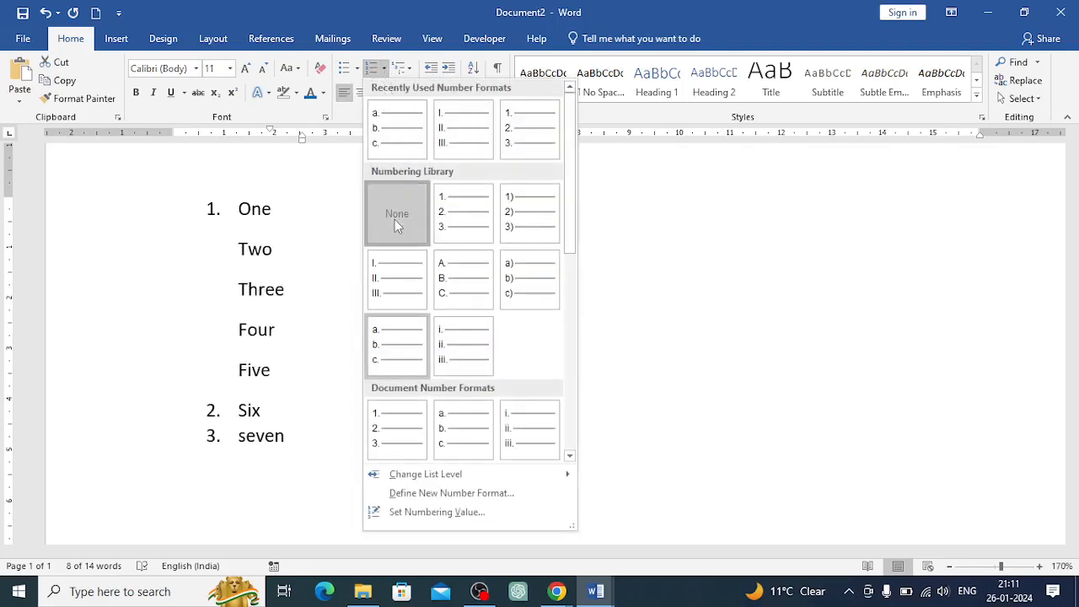
pyautogui.click(397, 221)
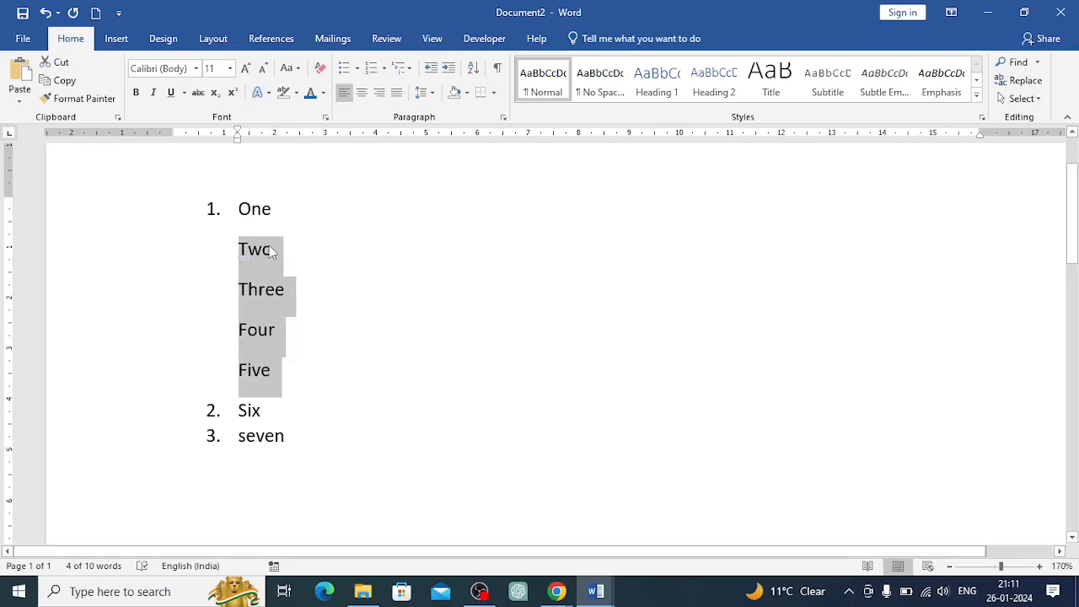
pyautogui.click(450, 69)
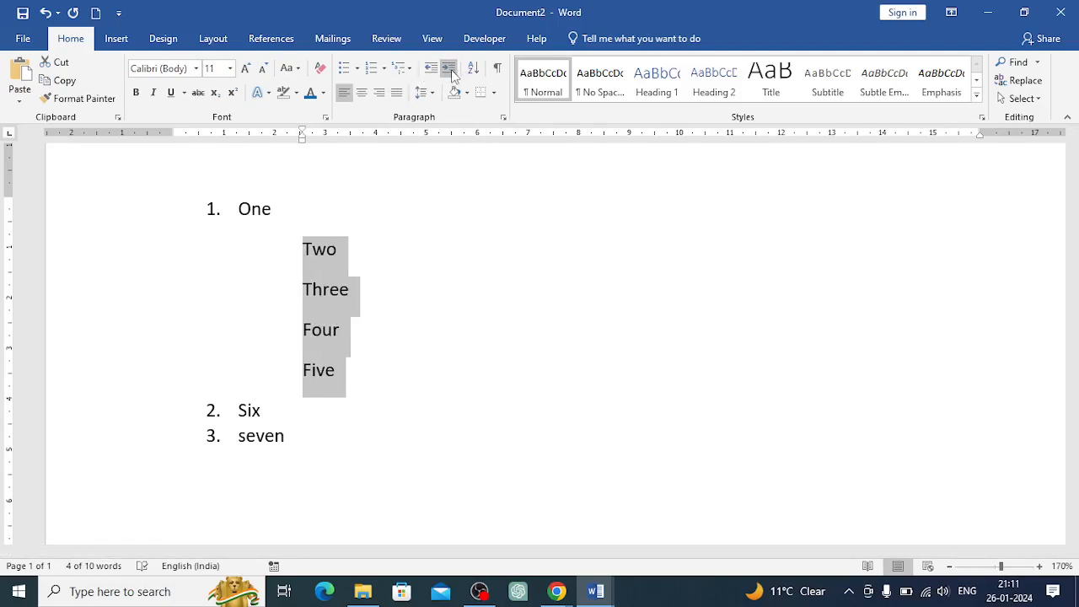
pyautogui.click(361, 339)
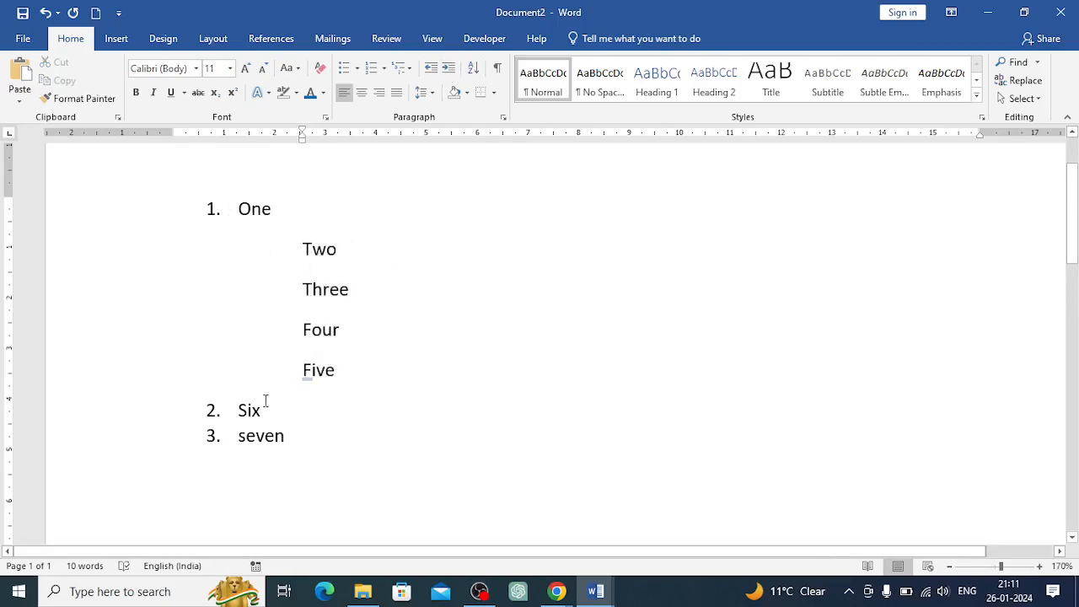
# Clear all formatting from the seven lines, removing the list numbering
pyautogui.moveTo(291, 446); pyautogui.dragTo(238, 207)
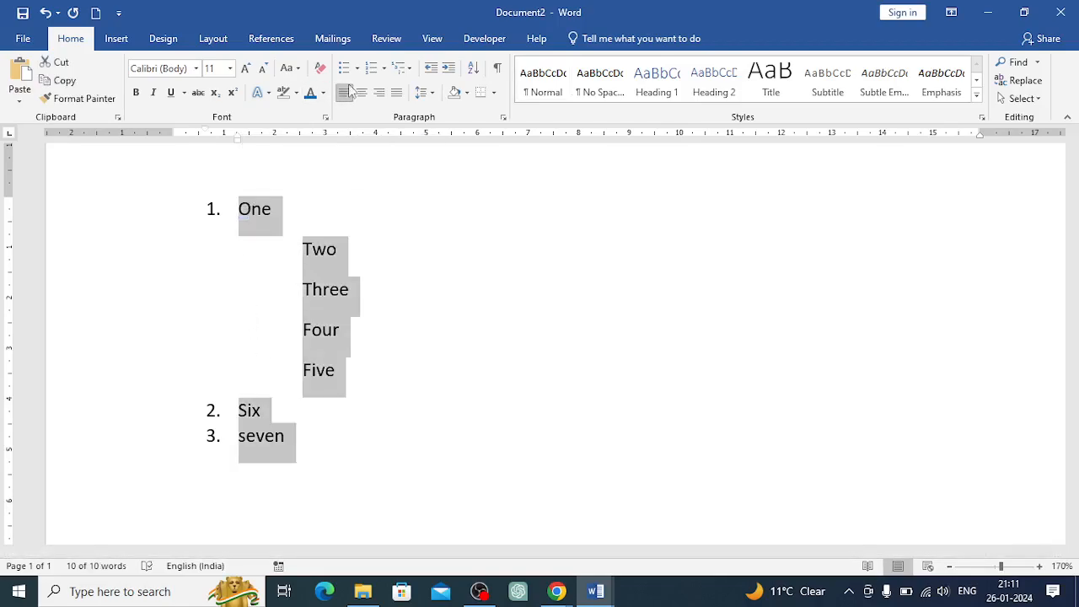
pyautogui.click(384, 68)
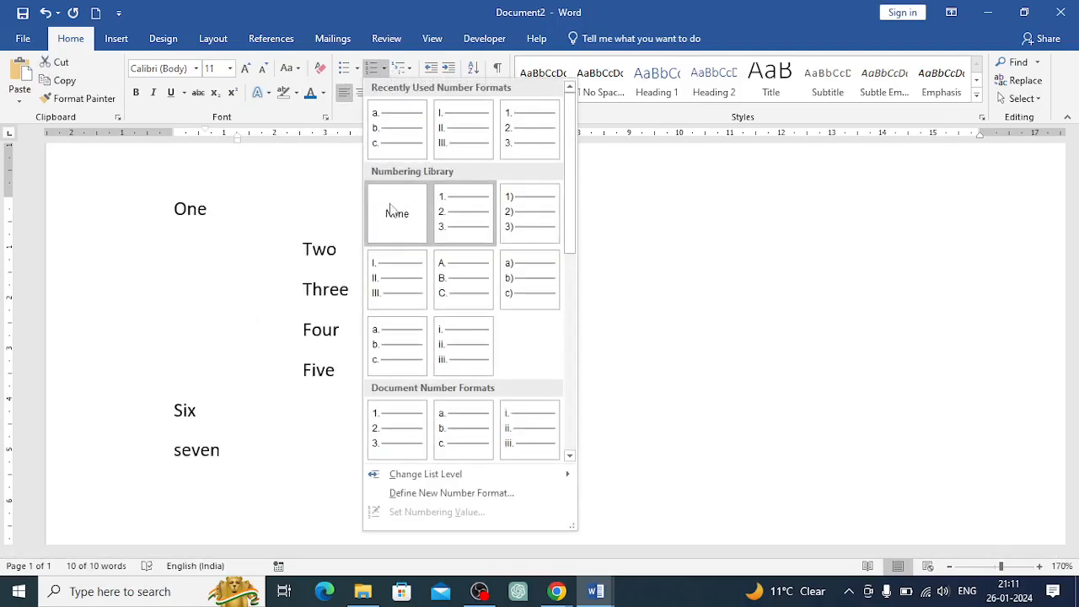
pyautogui.click(321, 70)
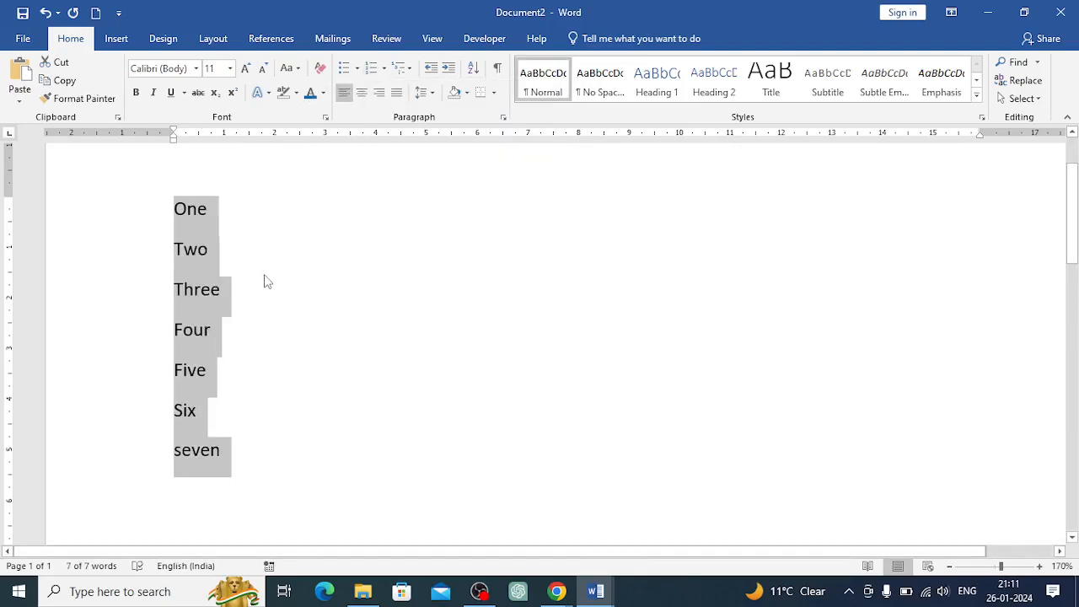
# Open the multilevel list gallery to view the available list styles, then close it
pyautogui.click(404, 69)
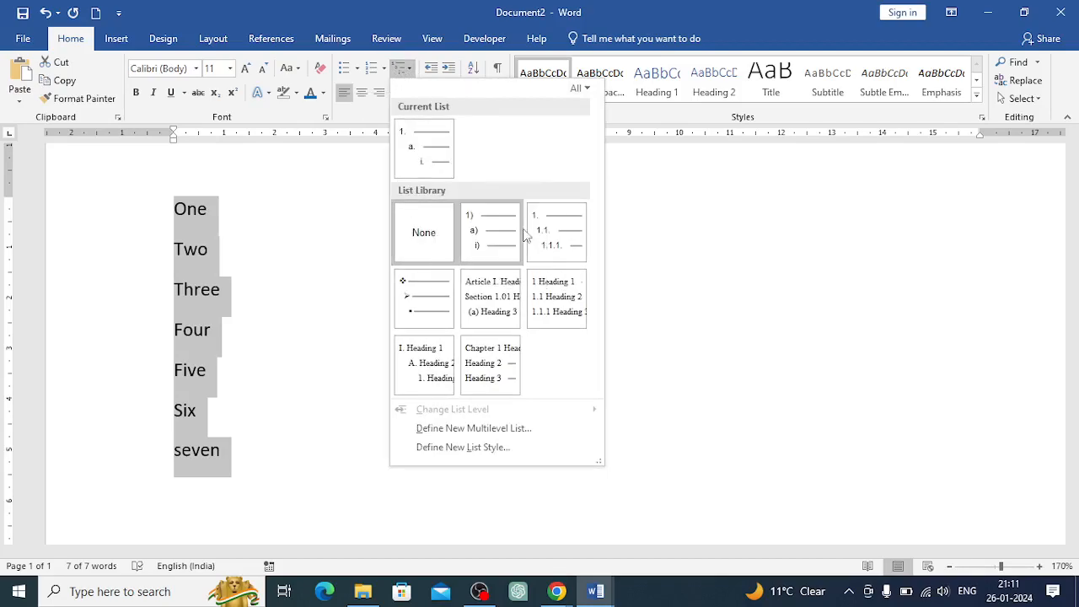
pyautogui.moveTo(533, 313)
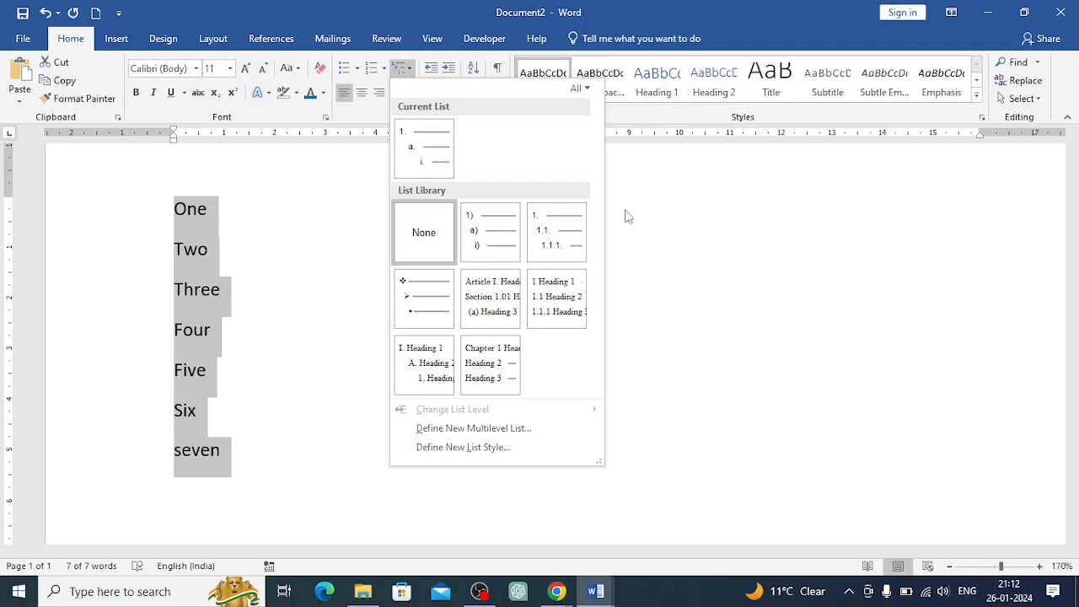
pyautogui.click(621, 264)
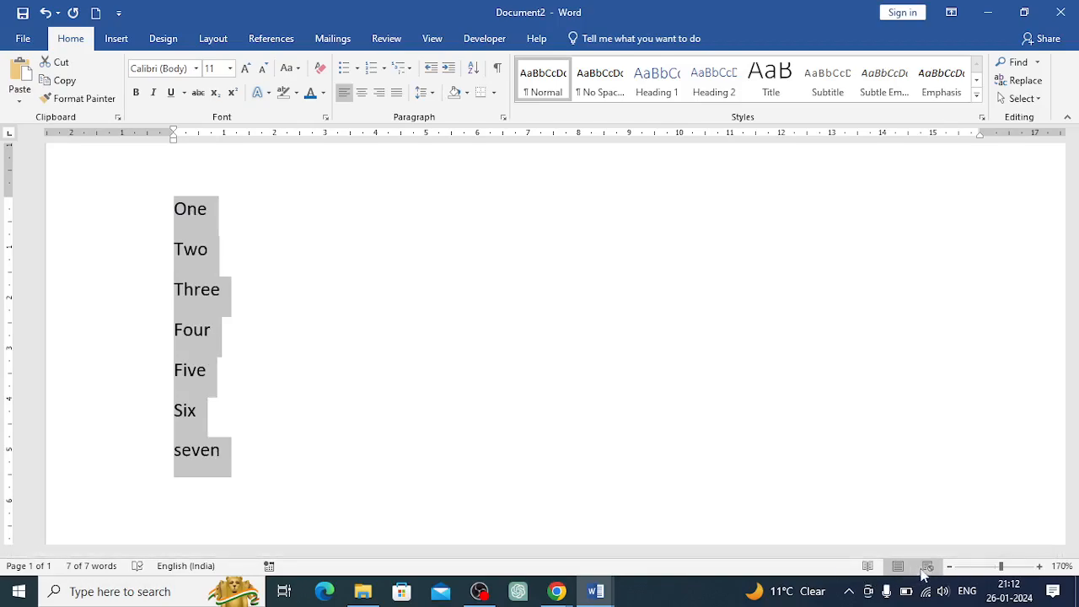
# Center-align the seven lines
pyautogui.click(949, 566)
pyautogui.click(950, 567)
pyautogui.click(949, 567)
pyautogui.click(950, 567)
pyautogui.click(949, 567)
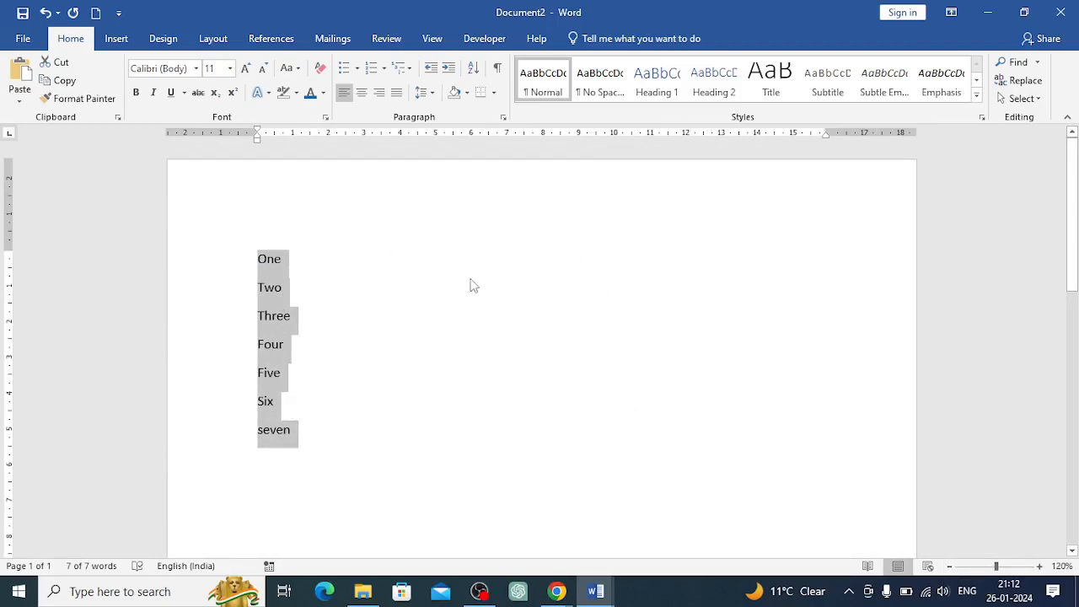
pyautogui.click(361, 95)
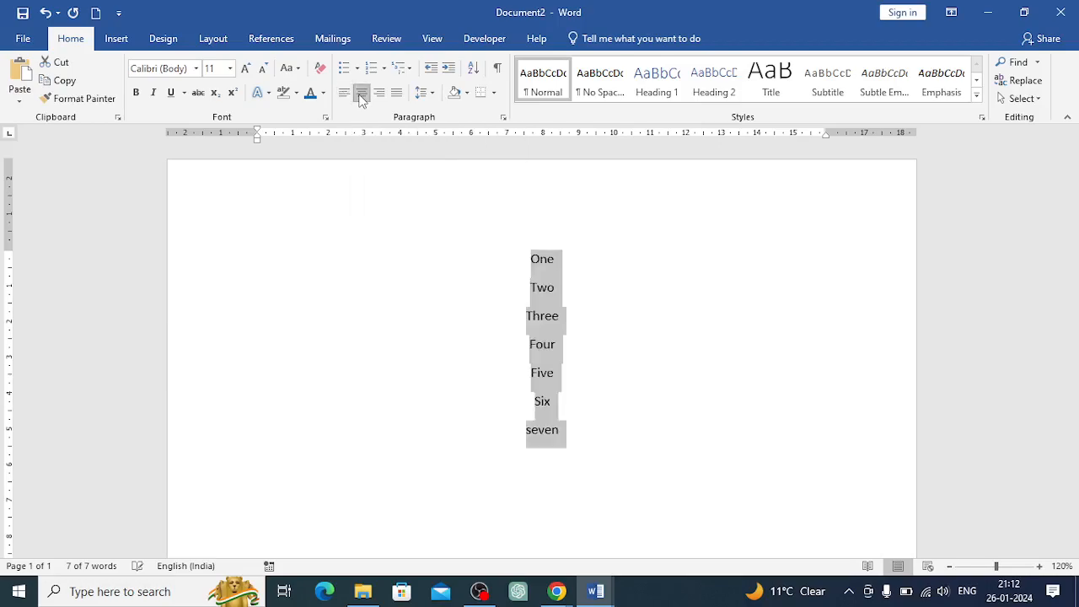
pyautogui.click(567, 405)
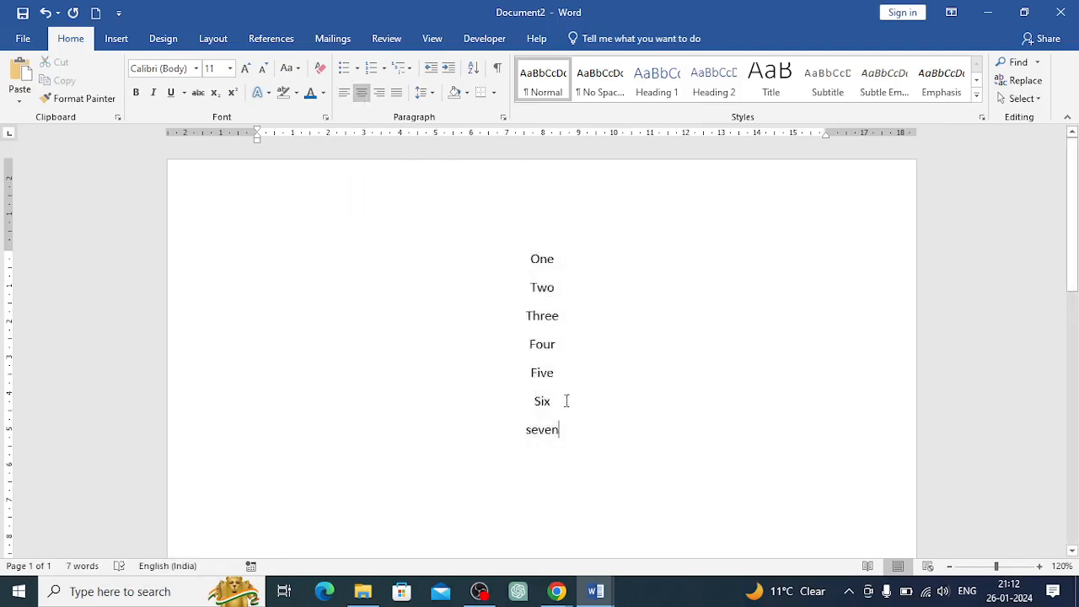
# Right-align the seven lines
pyautogui.moveTo(542, 263); pyautogui.dragTo(543, 279)
pyautogui.click(544, 294)
pyautogui.moveTo(529, 259); pyautogui.dragTo(571, 428)
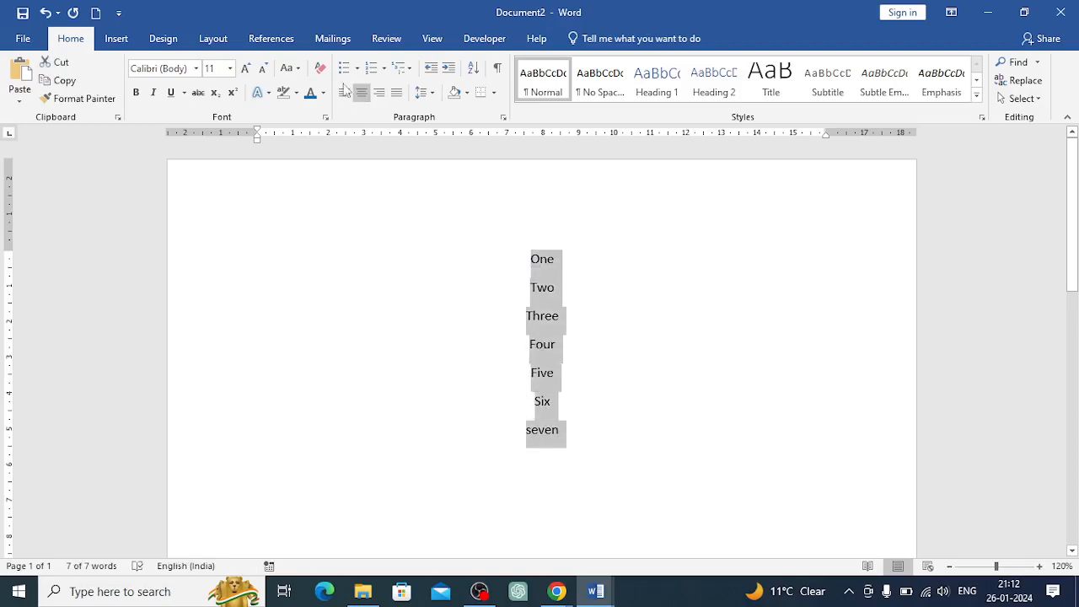
pyautogui.click(379, 93)
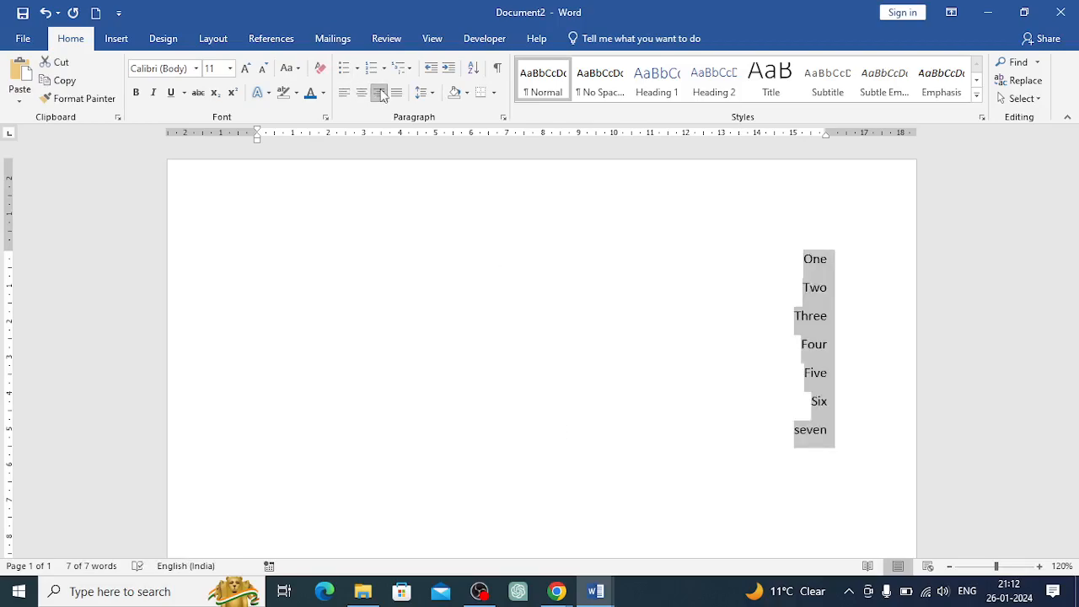
# Switch the seven lines to center and then back to left alignment
pyautogui.click(362, 93)
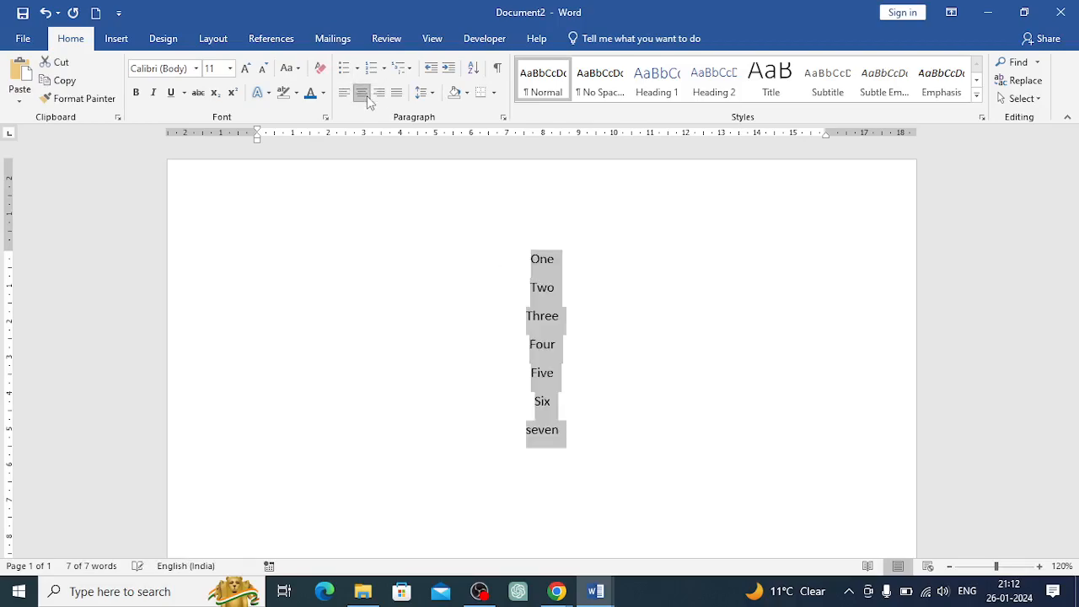
pyautogui.click(345, 94)
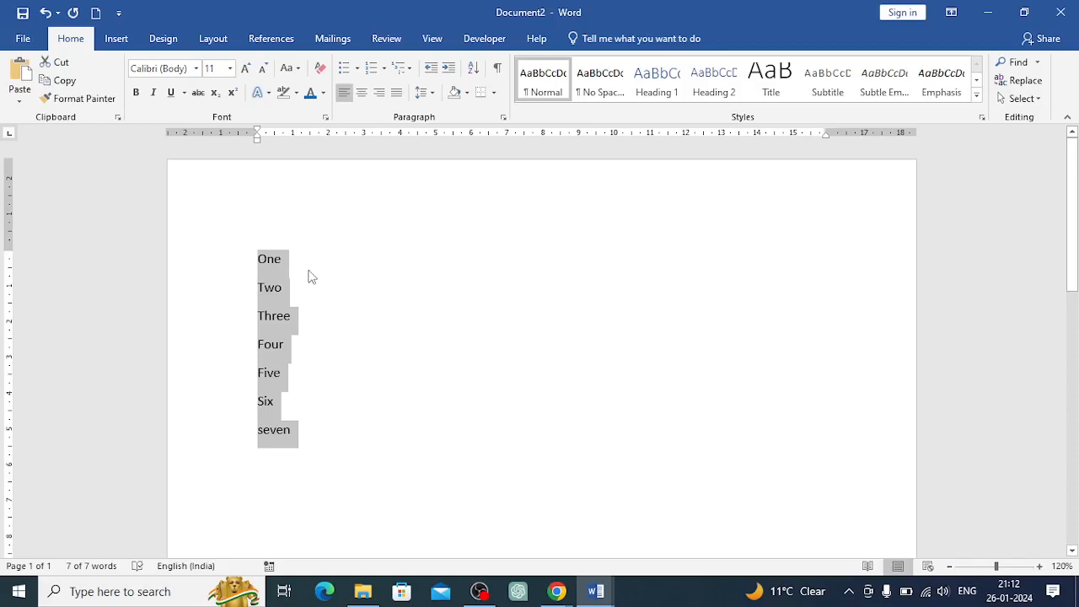
# Paste the copied paragraphs about computer devices in place of the seven lines
pyautogui.hotkey('ctrl', 'v')
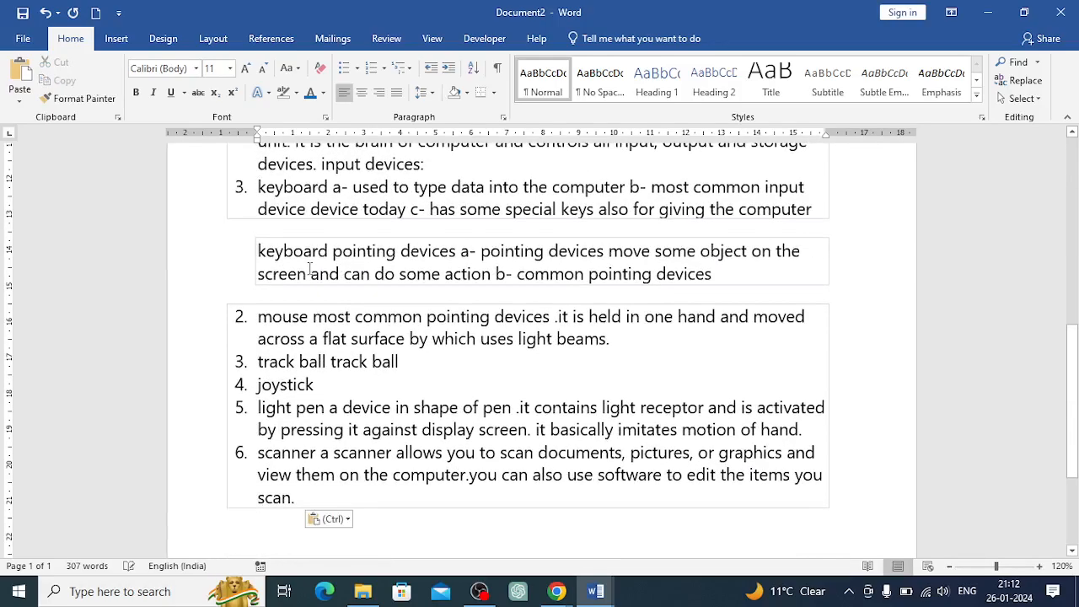
pyautogui.scroll(10, 309, 269)
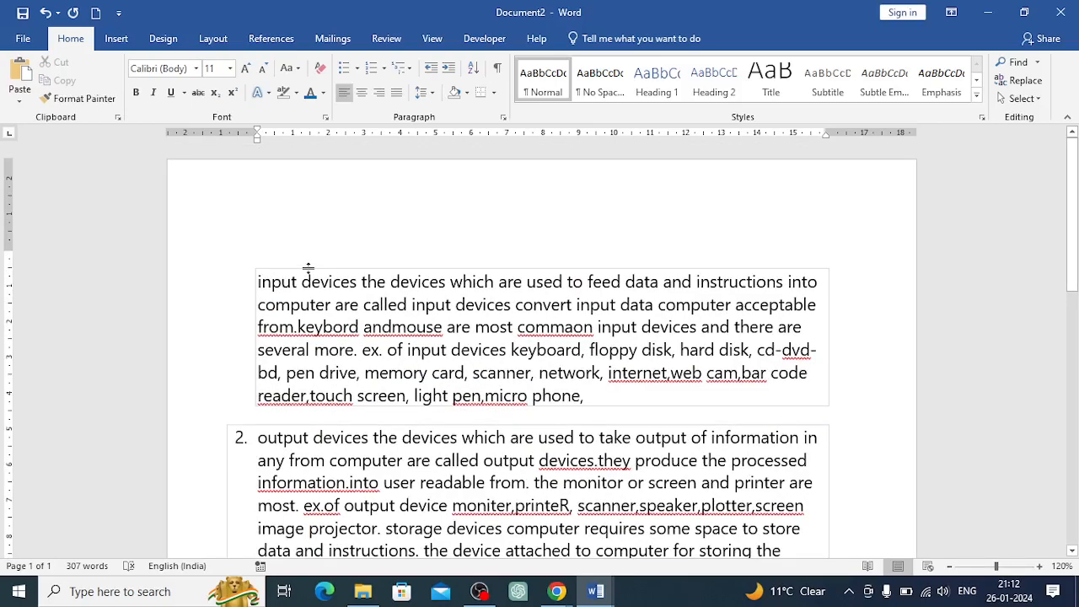
pyautogui.scroll(-2, 308, 269)
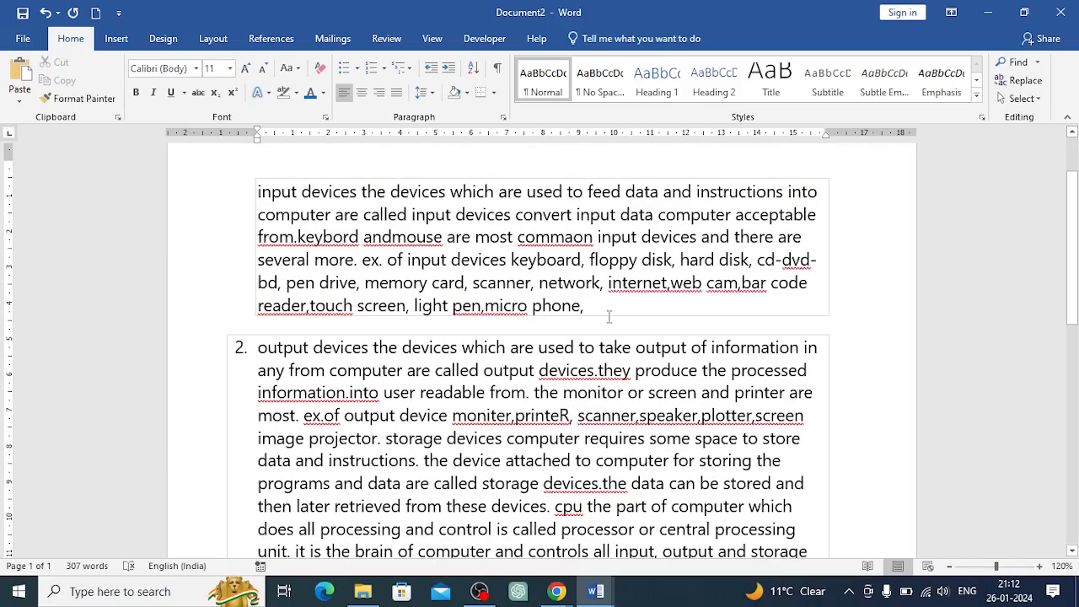
# Justify all the text in the document
pyautogui.click(949, 566)
pyautogui.click(950, 567)
pyautogui.click(950, 567)
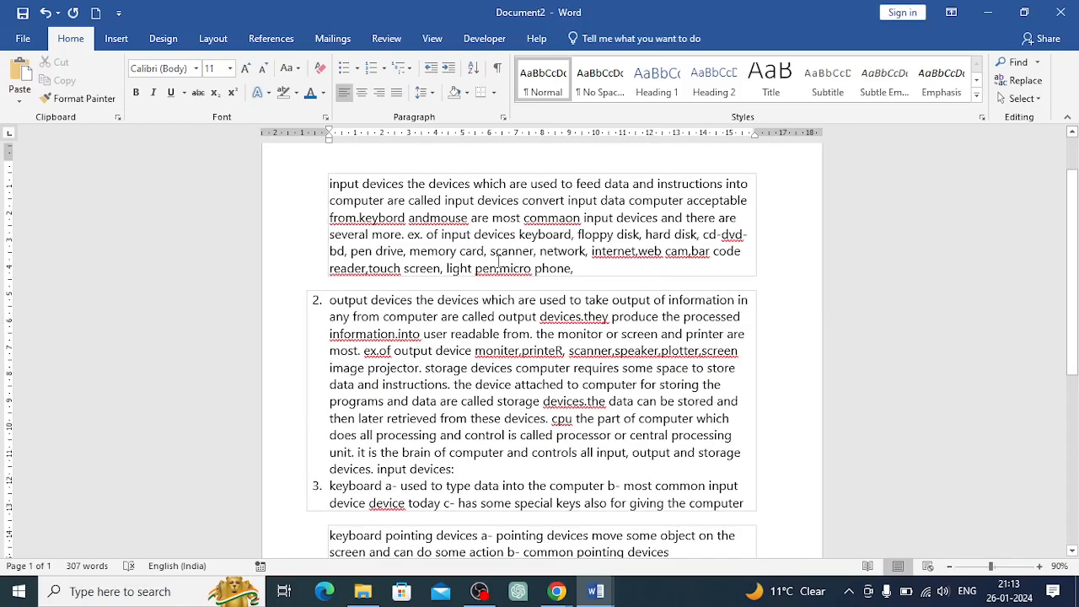
pyautogui.hotkey('ctrl', 'a')
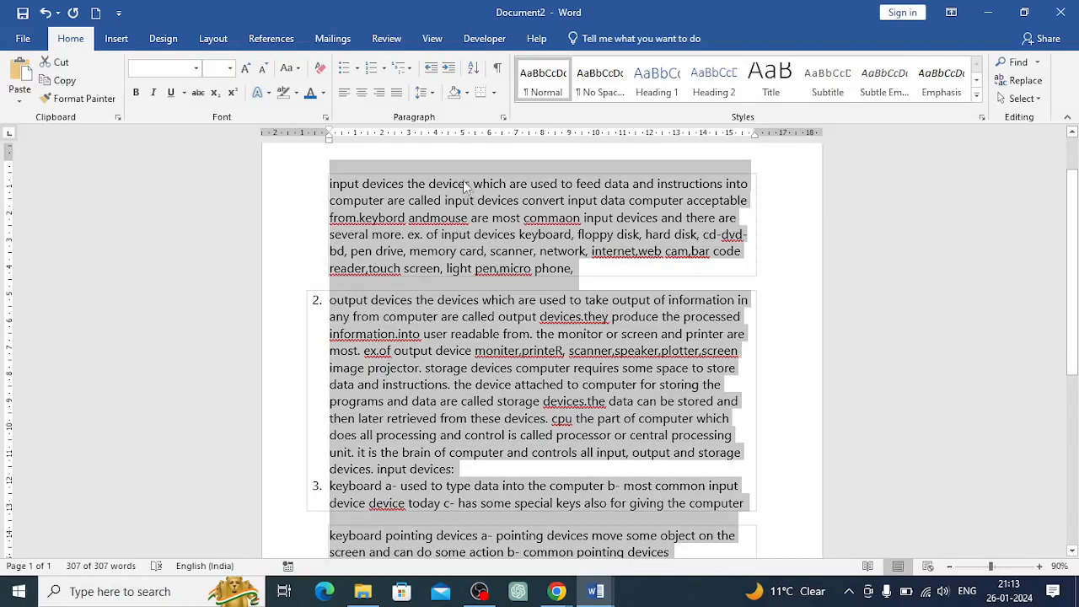
pyautogui.click(396, 95)
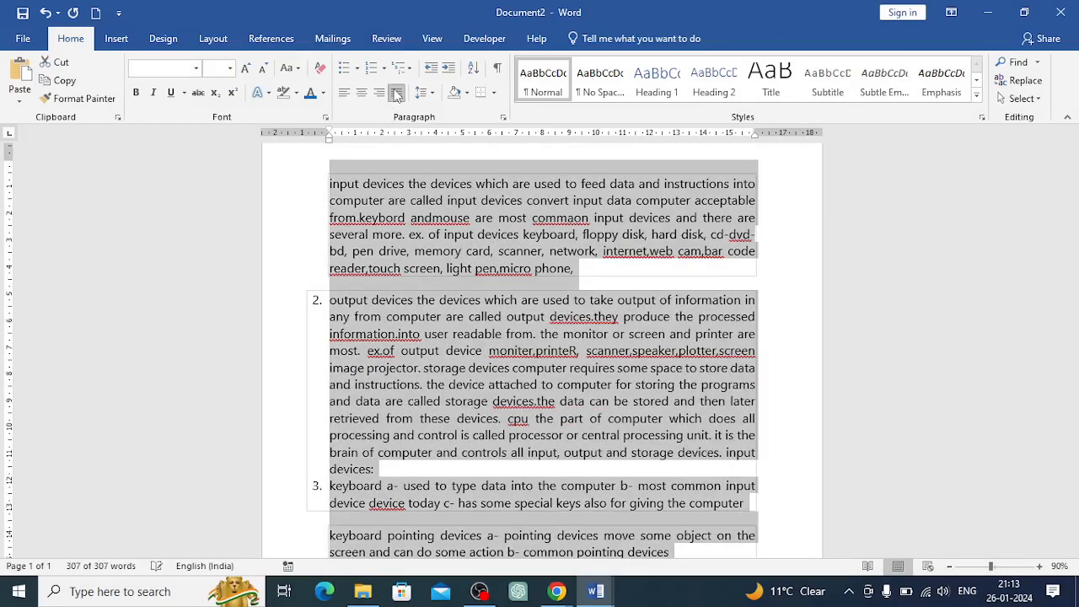
pyautogui.click(669, 317)
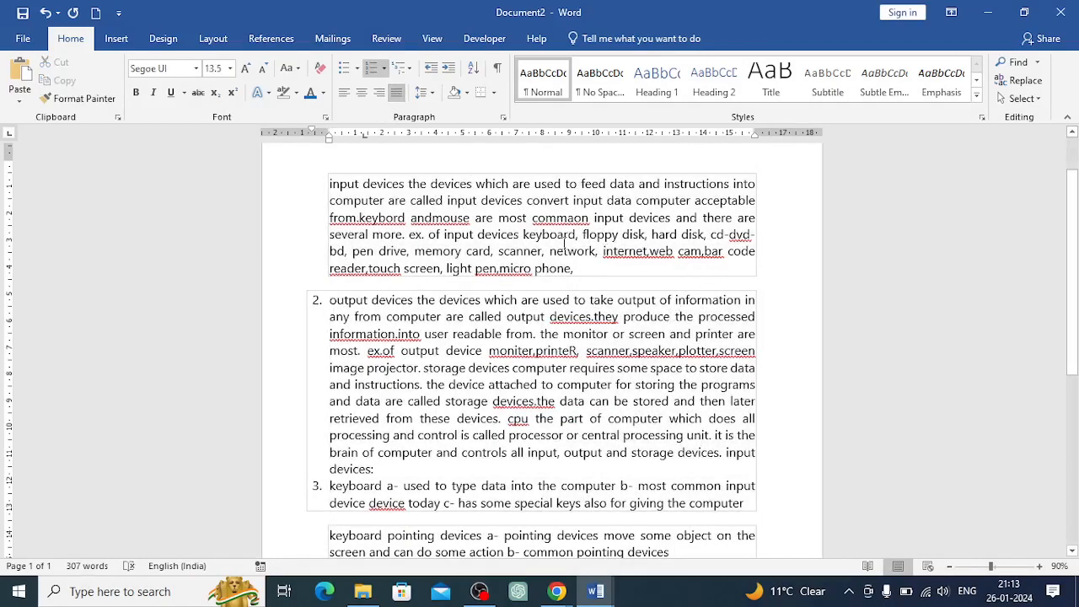
# Delete the last line of the first paragraph, from 'reader,touch screen' to 'micro phone,'
pyautogui.moveTo(580, 269); pyautogui.dragTo(323, 266)
pyautogui.press('BackSpace')
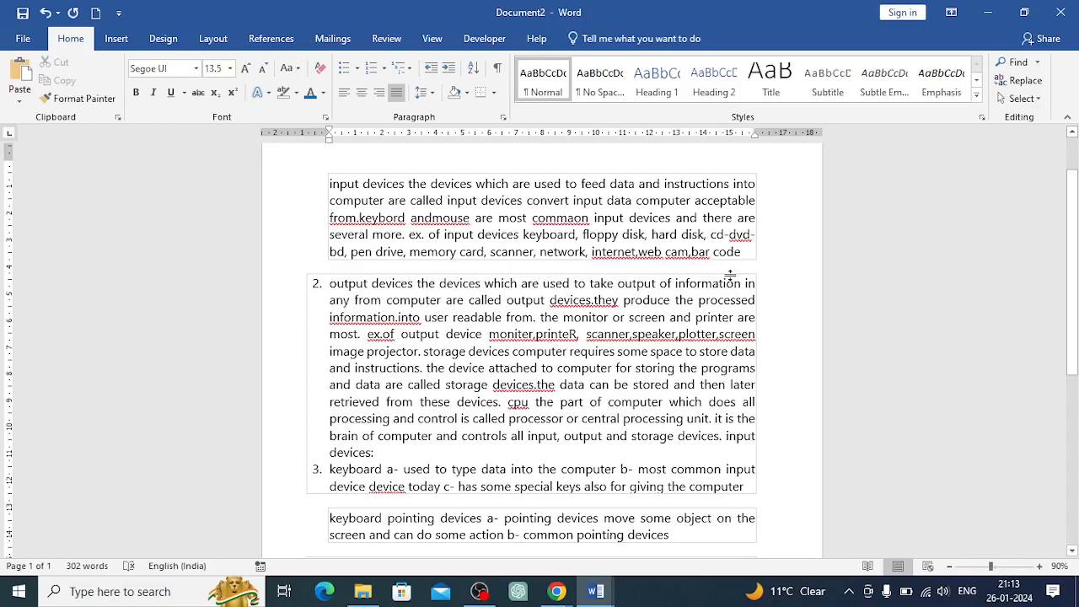
pyautogui.press('BackSpace')
# Toggle justify alignment off and on for the numbered keyboard item
pyautogui.scroll(-2, 732, 396)
pyautogui.scroll(-1, 730, 371)
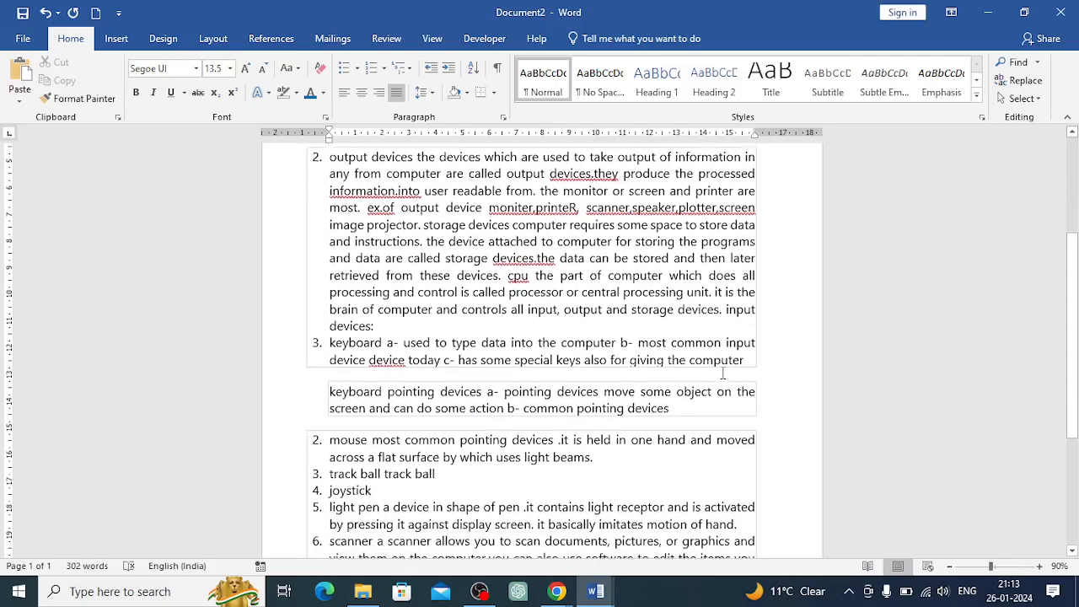
pyautogui.click(746, 353)
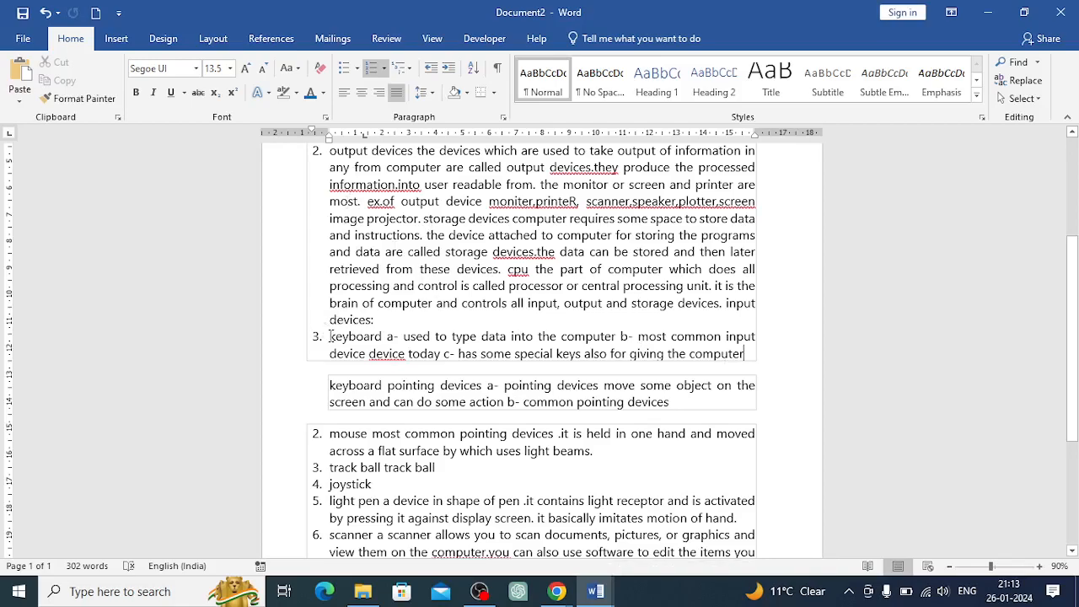
pyautogui.moveTo(354, 336); pyautogui.dragTo(755, 354)
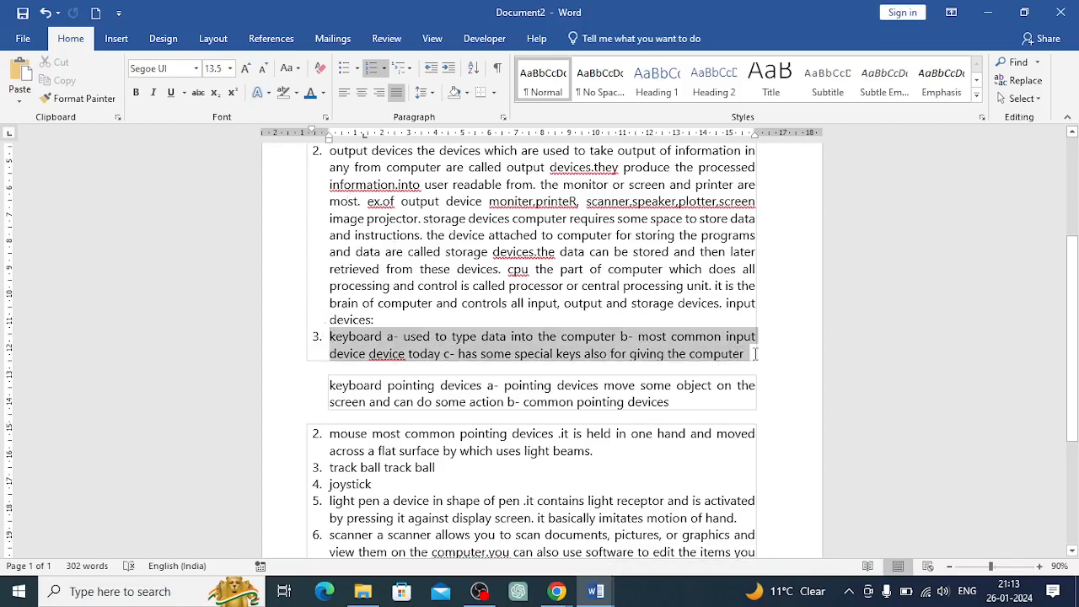
pyautogui.click(396, 94)
pyautogui.click(396, 95)
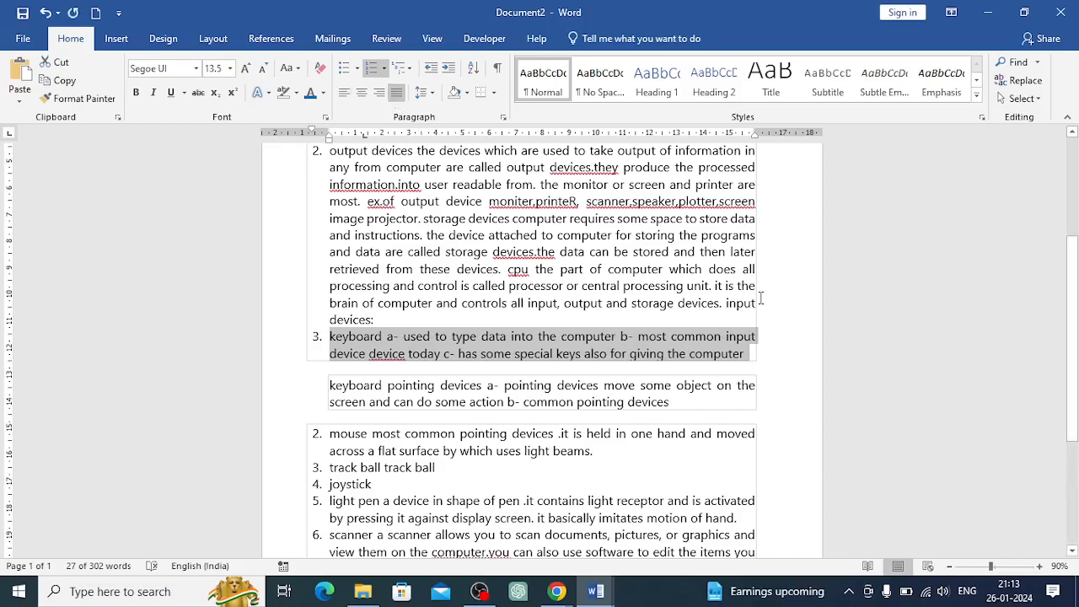
pyautogui.click(748, 355)
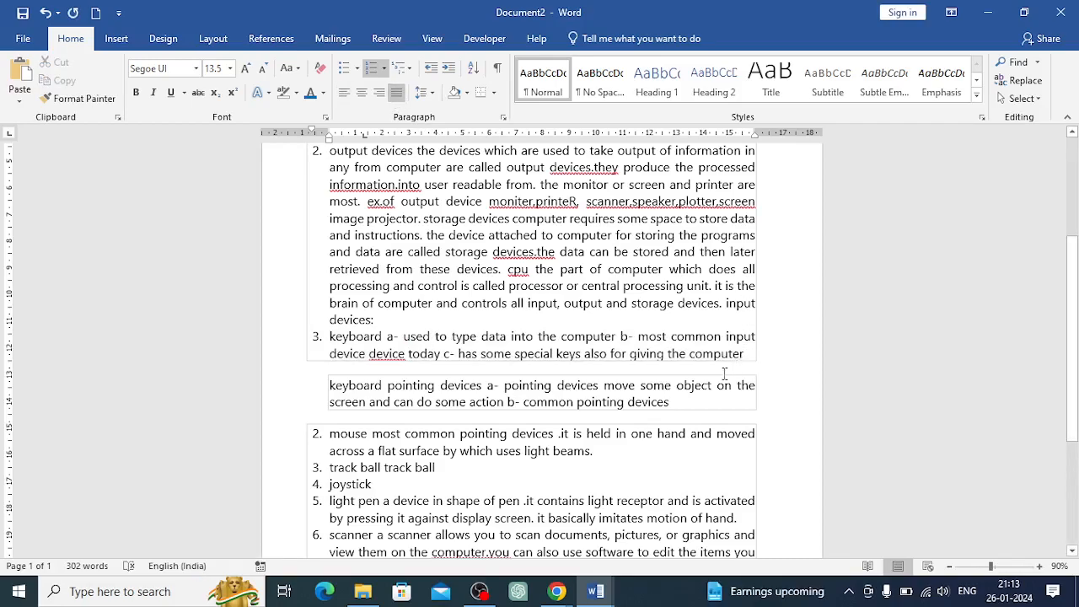
pyautogui.scroll(-3, 699, 406)
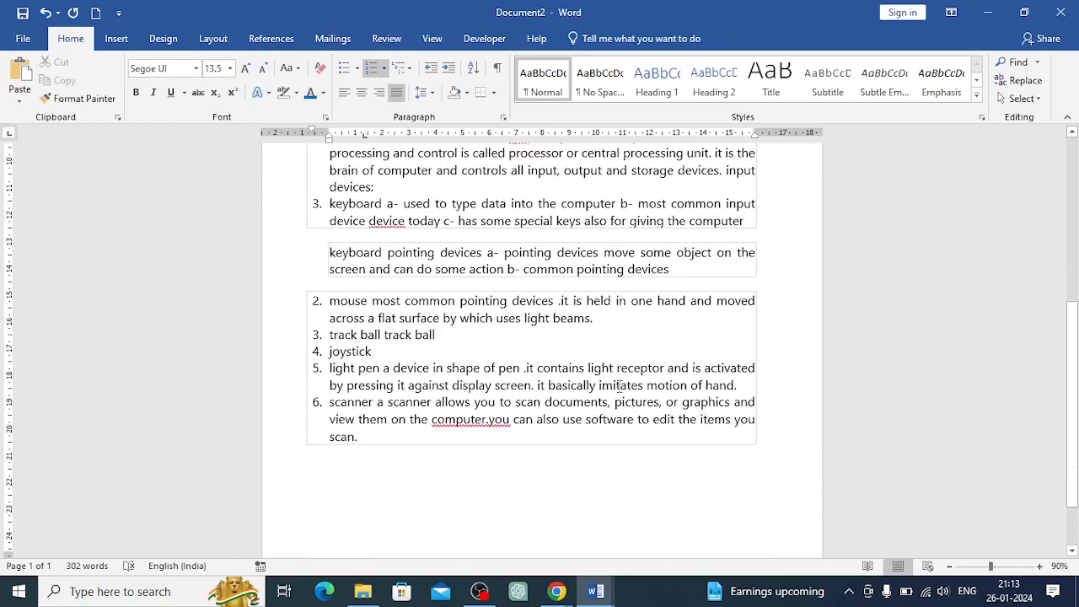
pyautogui.scroll(6, 482, 350)
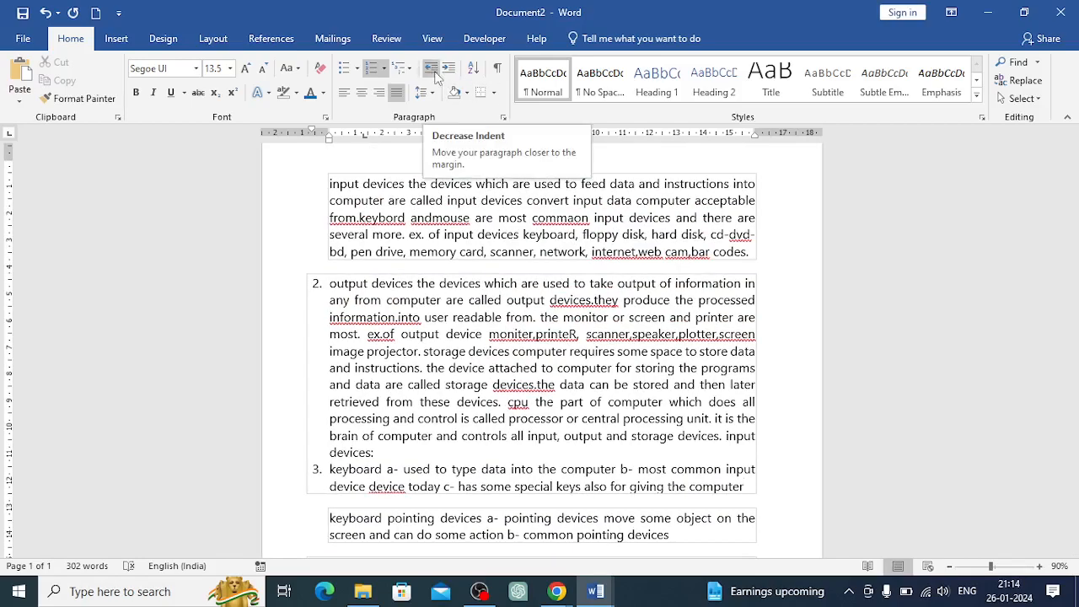
# Delete all text in the document
pyautogui.hotkey('ctrl', 'a')
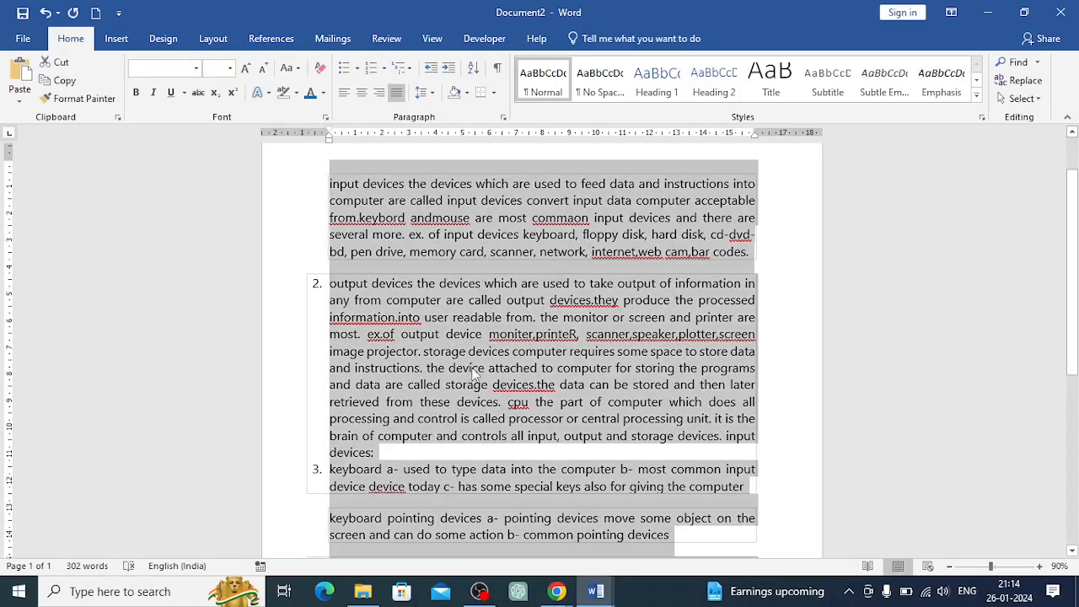
pyautogui.press('Delete')
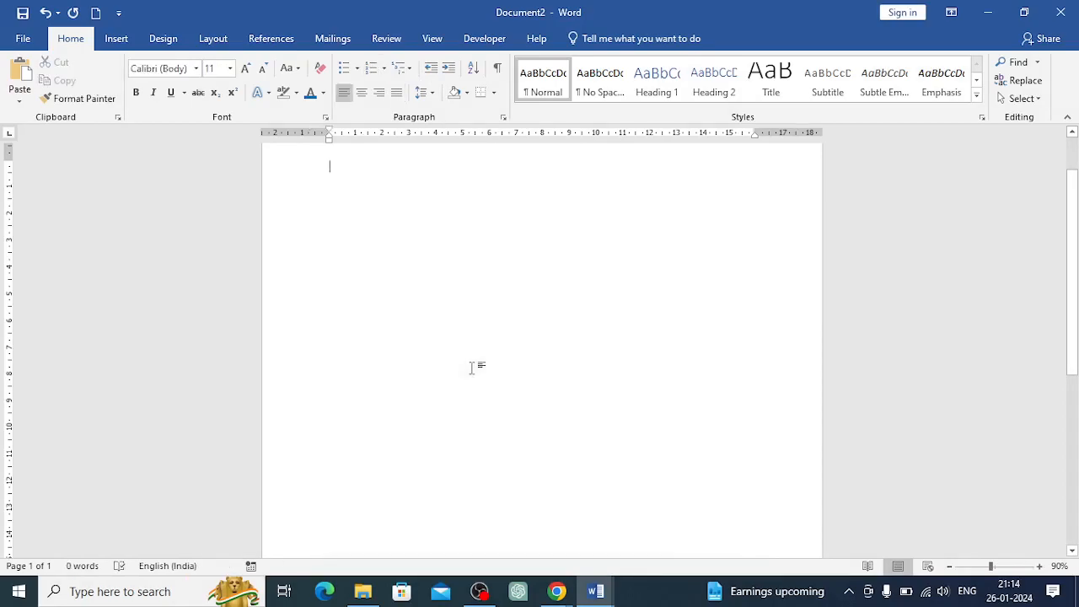
# Type Name on the first line and start a new line
pyautogui.write('Name')
pyautogui.press('Return')
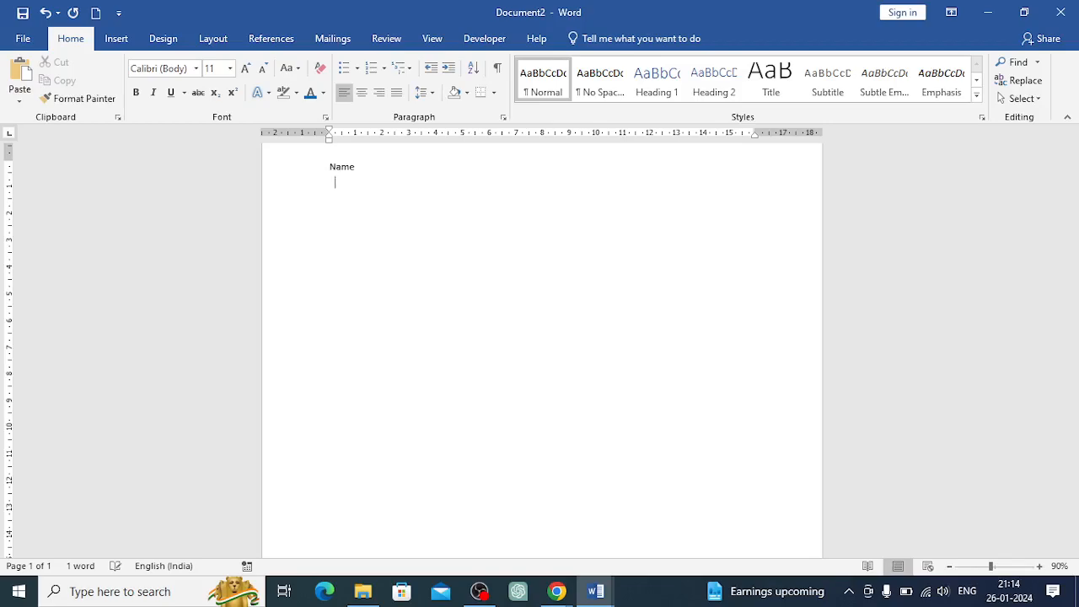
# Enter Dob, Address and Contact no. as separate lines below Name
pyautogui.write('dob')
pyautogui.press('Return')
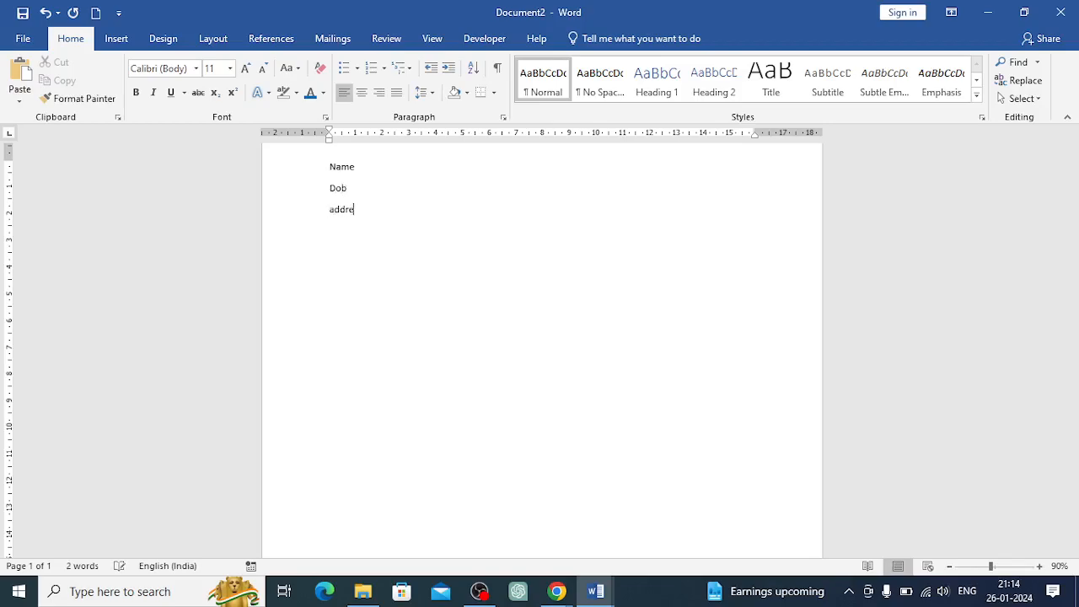
pyautogui.write('address')
pyautogui.press('Return')
pyautogui.write('contact')
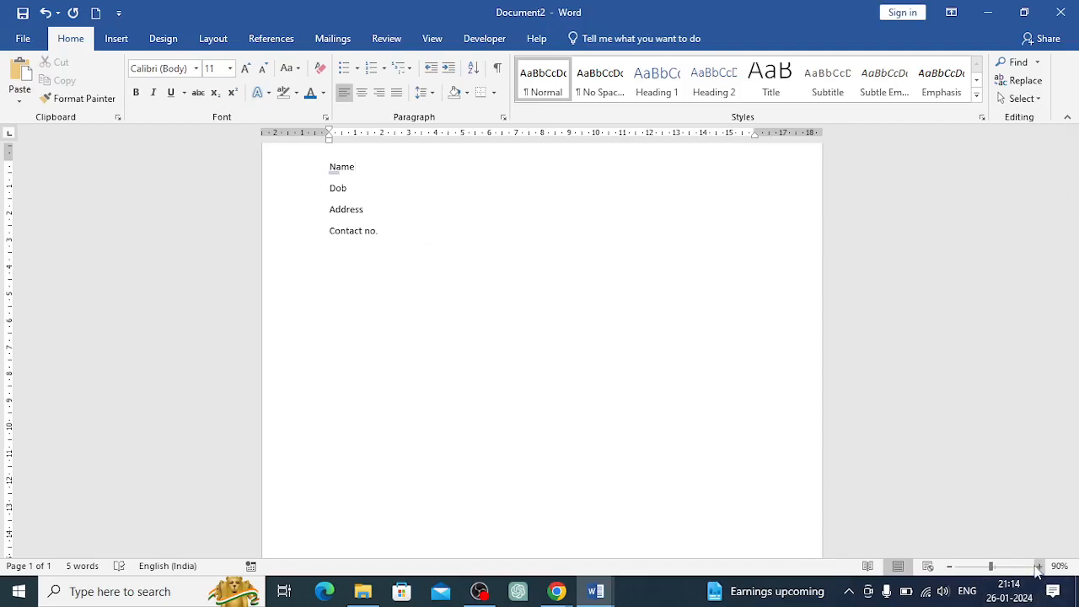
# Indent the Name line and undo the indent
pyautogui.click(1040, 571)
pyautogui.click(1040, 570)
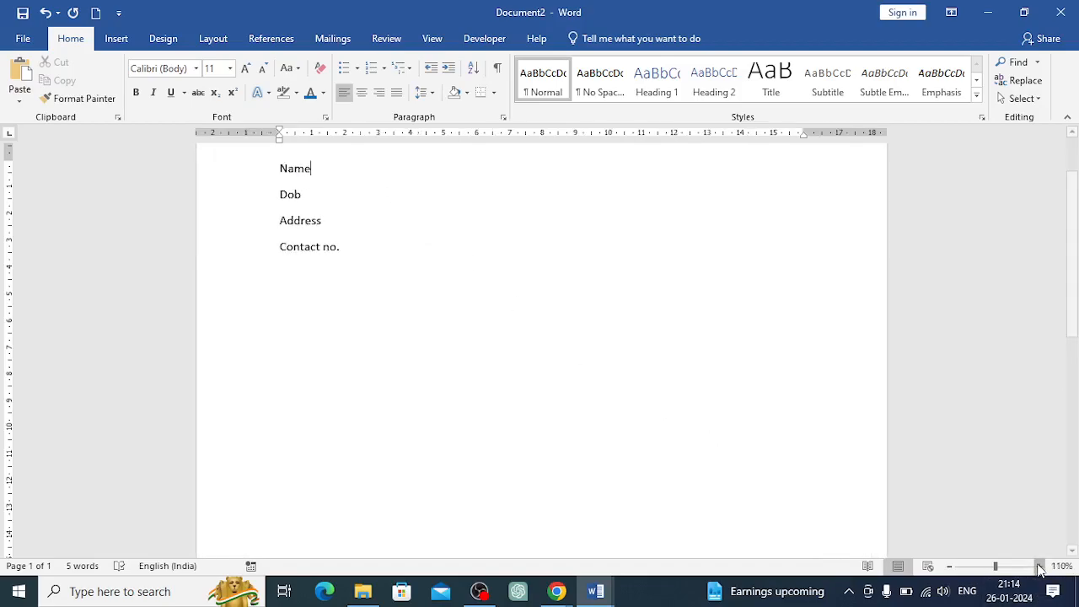
pyautogui.click(1040, 570)
pyautogui.click(1040, 570)
pyautogui.click(1040, 570)
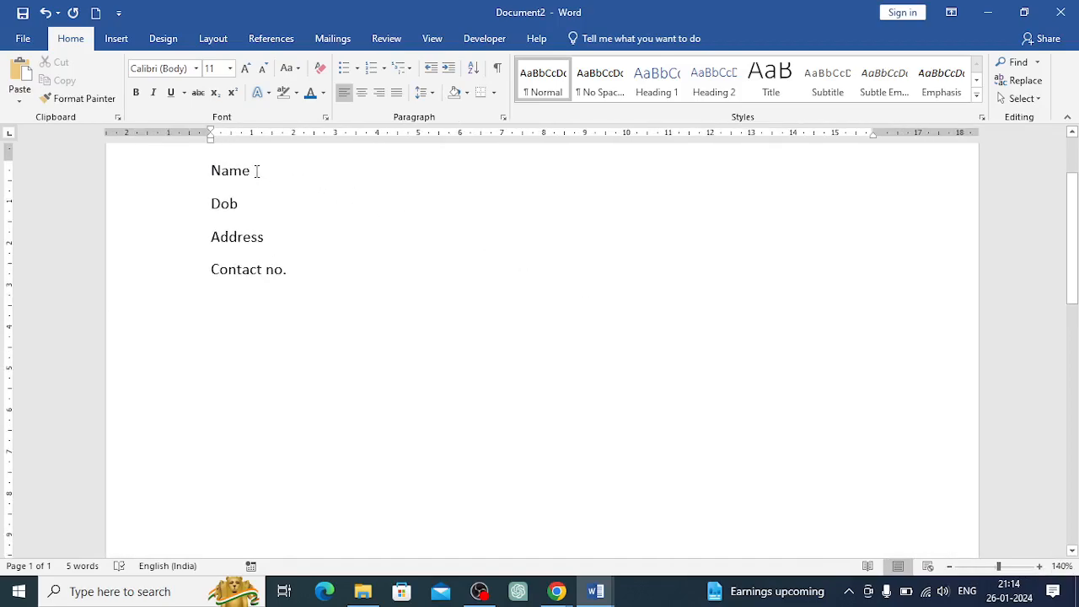
pyautogui.click(449, 67)
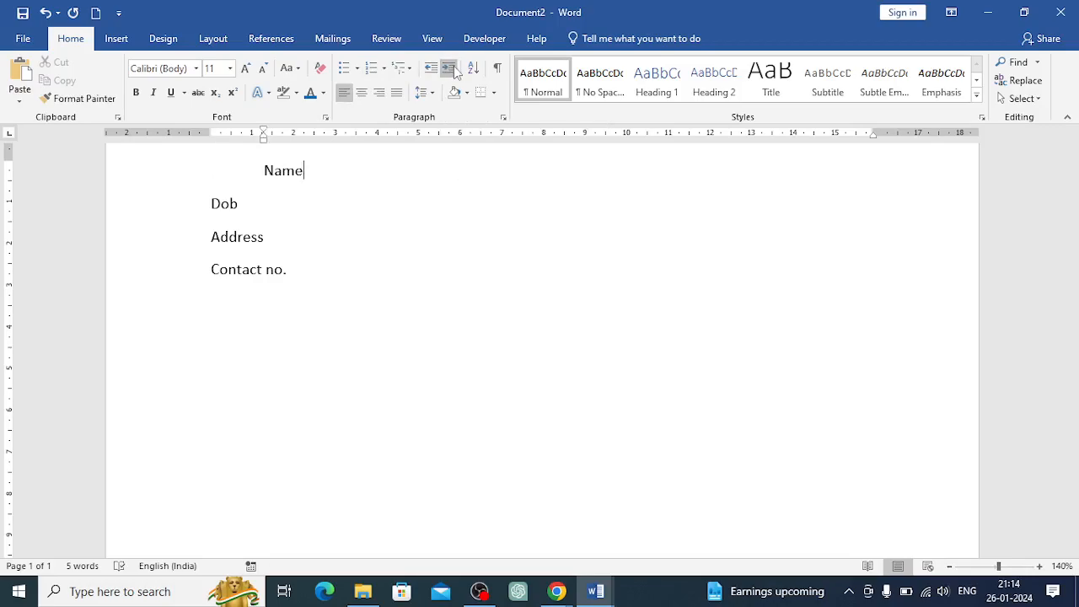
pyautogui.hotkey('ctrl', 'z')
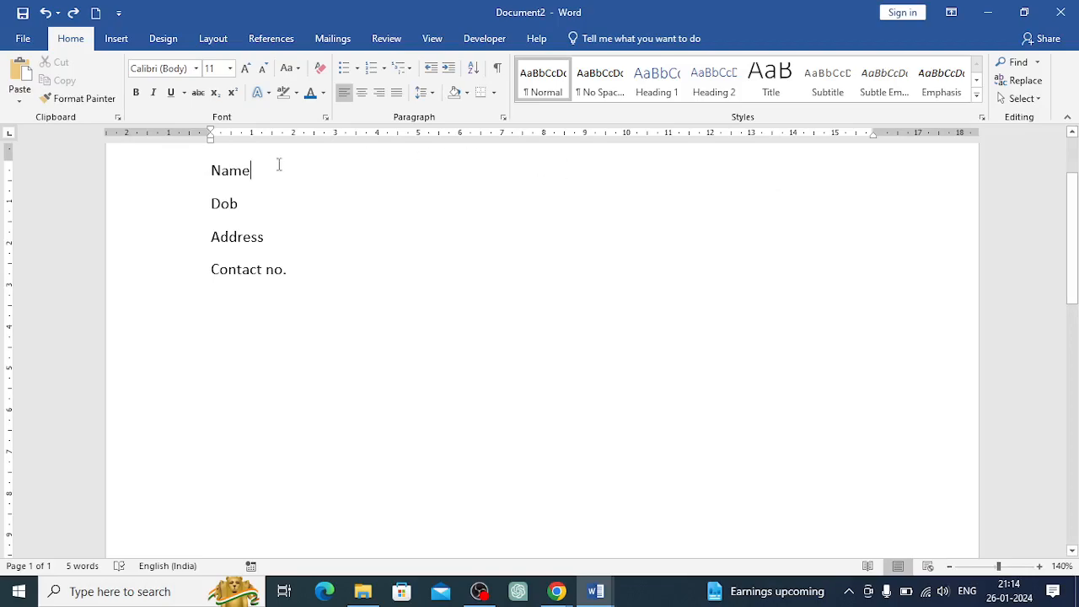
# Add two tab spaces after Name and enter abc as the name value
pyautogui.press('Tab')
pyautogui.press('Tab')
pyautogui.write('abc')
pyautogui.press('Down')
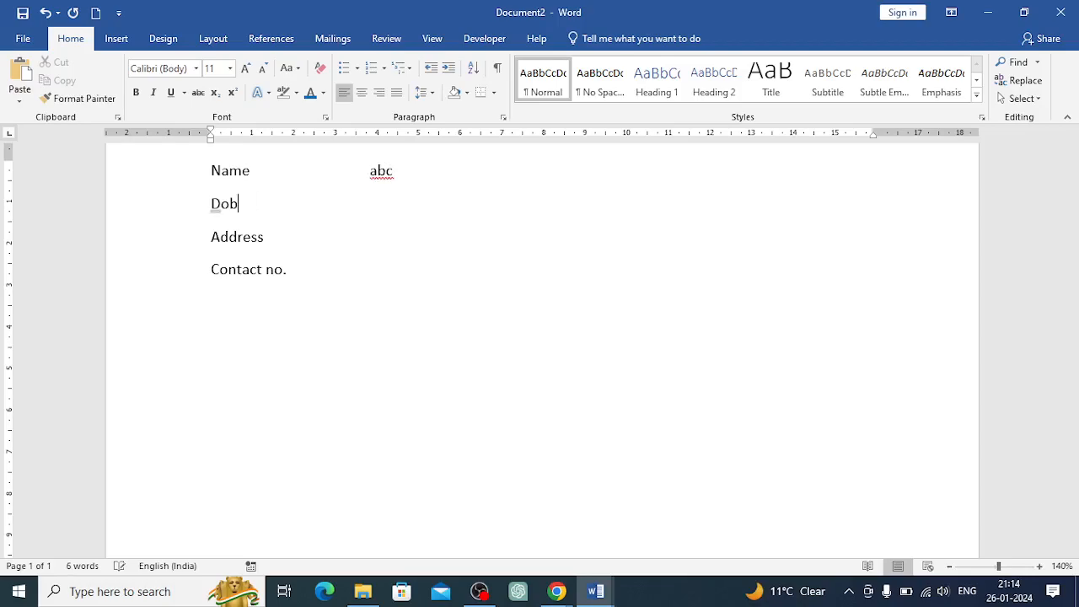
# Add tab spaces after Dob and enter the date of birth
pyautogui.press('Tab')
pyautogui.press('Tab')
pyautogui.press('Tab')
pyautogui.write('12-06-1998')
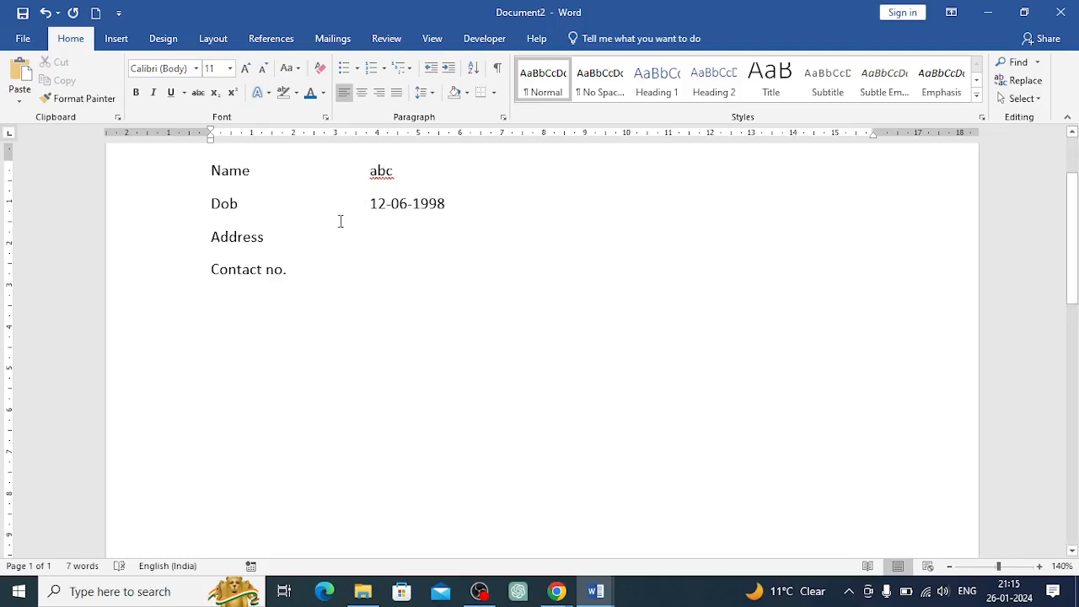
# Add two tab spaces after Address and enter the address value
pyautogui.click(265, 243)
pyautogui.press('Tab')
pyautogui.press('Tab')
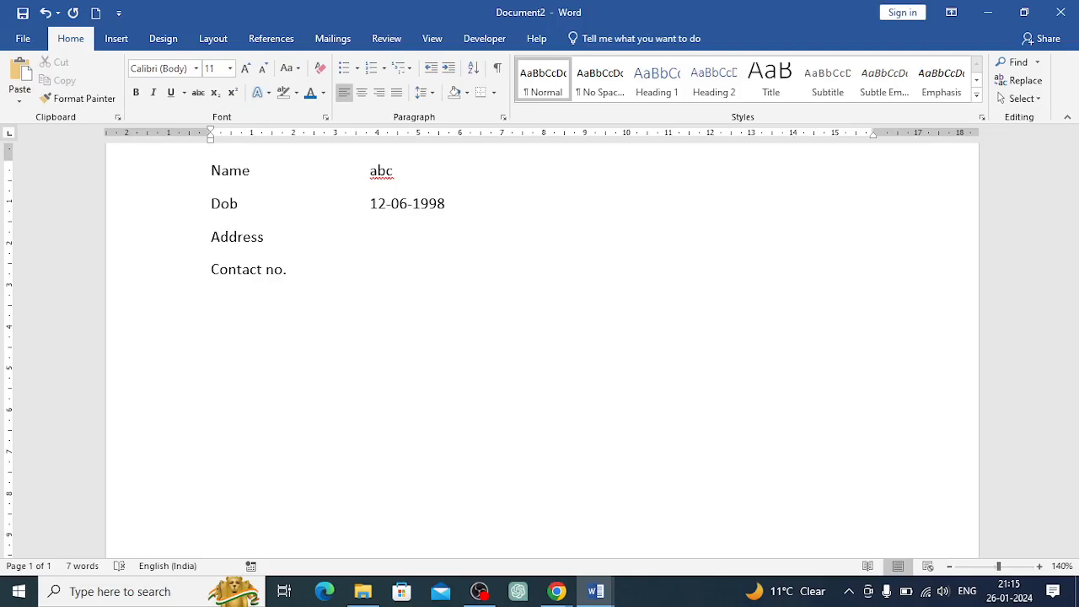
pyautogui.write('lucknow')
pyautogui.press('BackSpace')
pyautogui.write(', cantt')
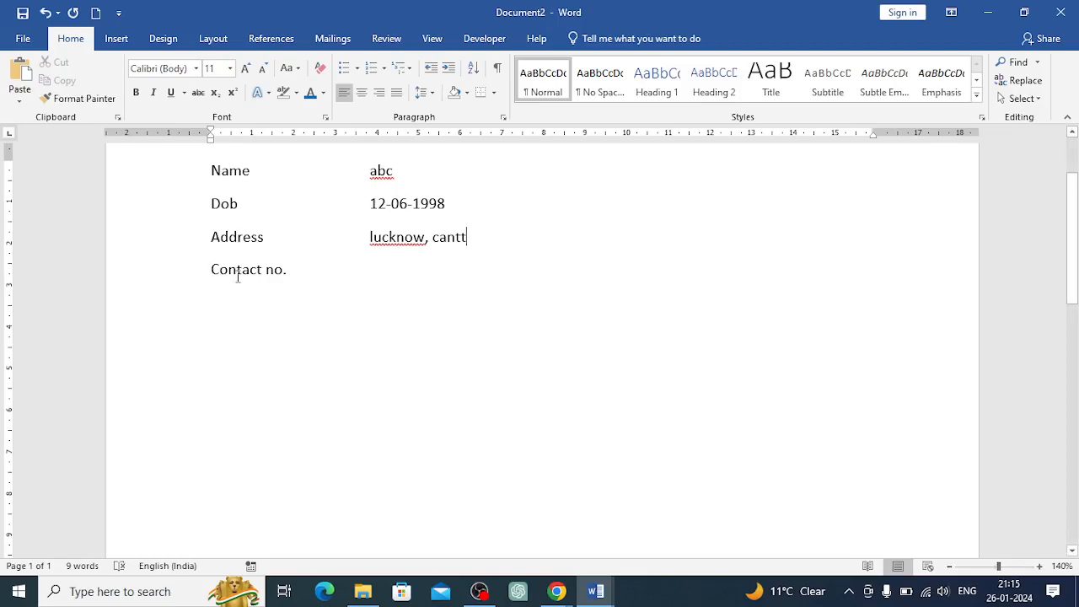
# Delete the Contact no. line
pyautogui.click(371, 268)
pyautogui.moveTo(207, 164); pyautogui.dragTo(480, 244)
pyautogui.click(423, 268)
pyautogui.moveTo(215, 274); pyautogui.dragTo(349, 285)
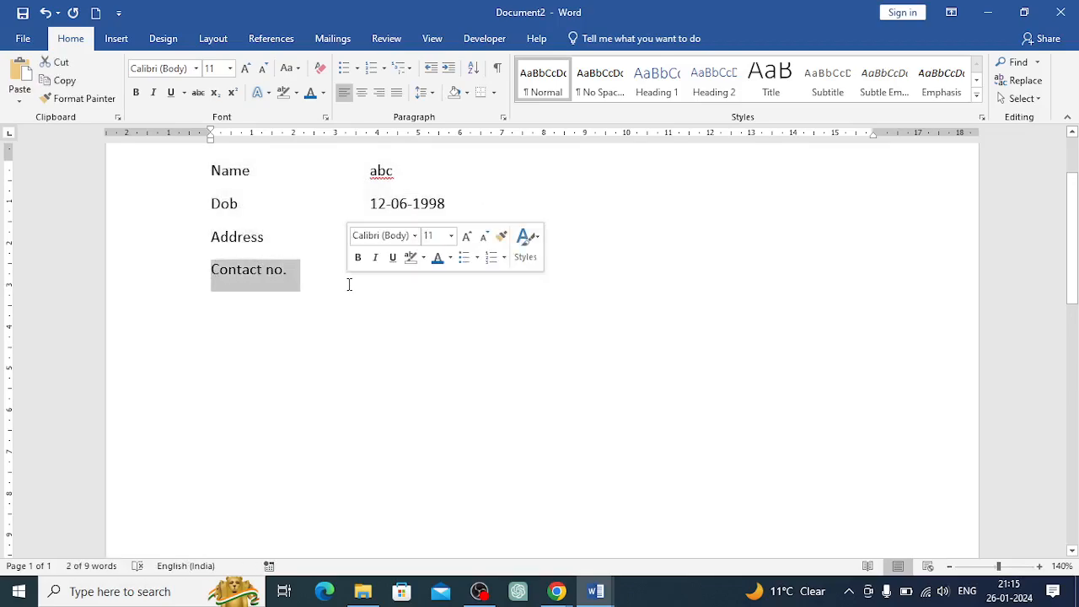
pyautogui.press('BackSpace')
# Select the Name, Dob and Address lines and increase their indent four times
pyautogui.doubleClick(236, 172)
pyautogui.click(212, 170)
pyautogui.moveTo(211, 170); pyautogui.dragTo(489, 234)
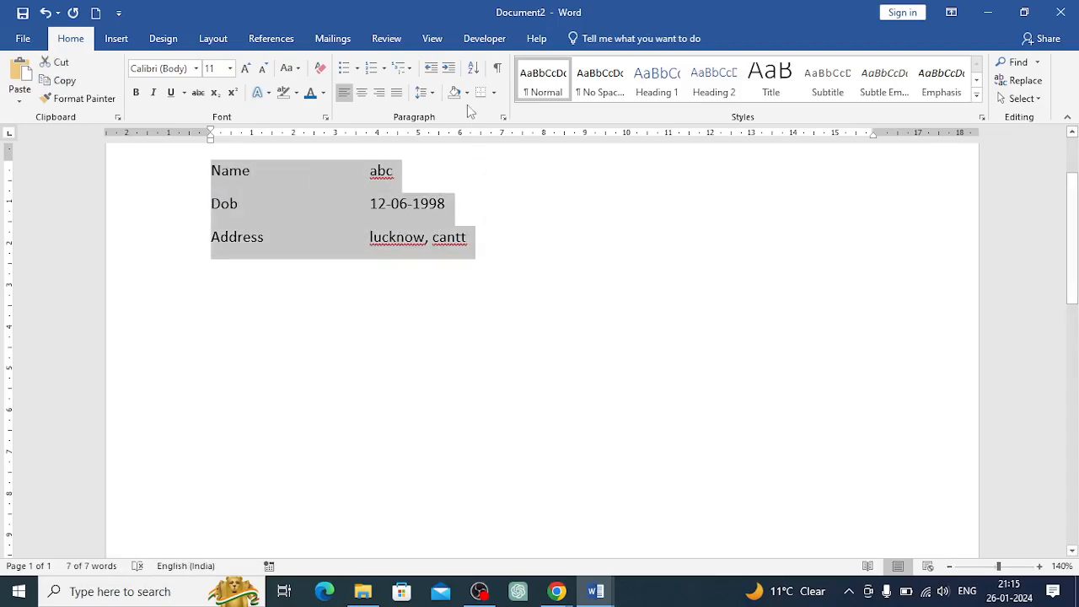
pyautogui.click(449, 69)
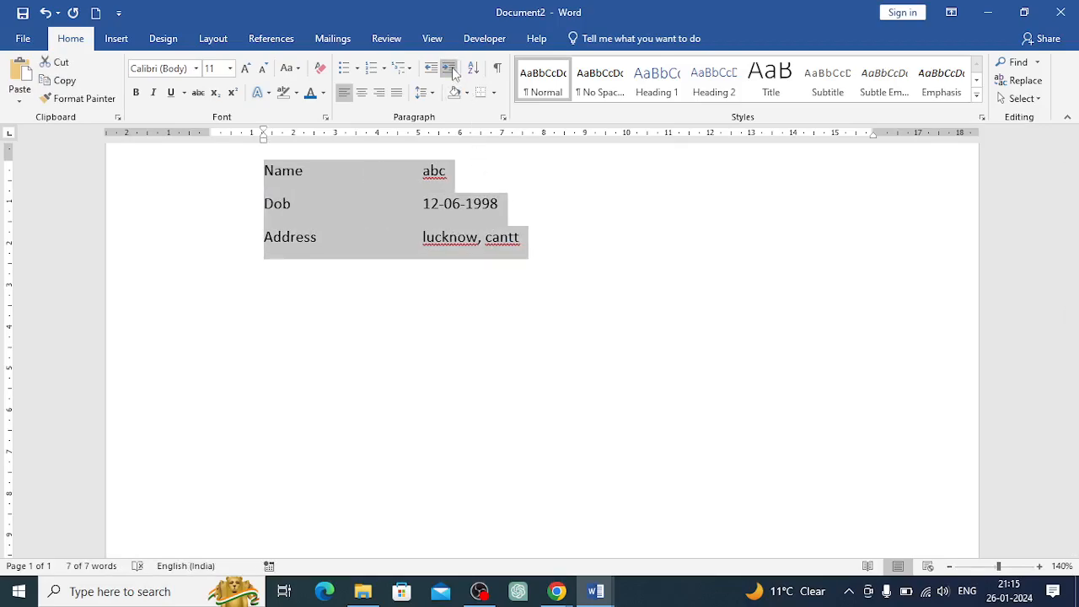
pyautogui.click(450, 70)
pyautogui.click(450, 69)
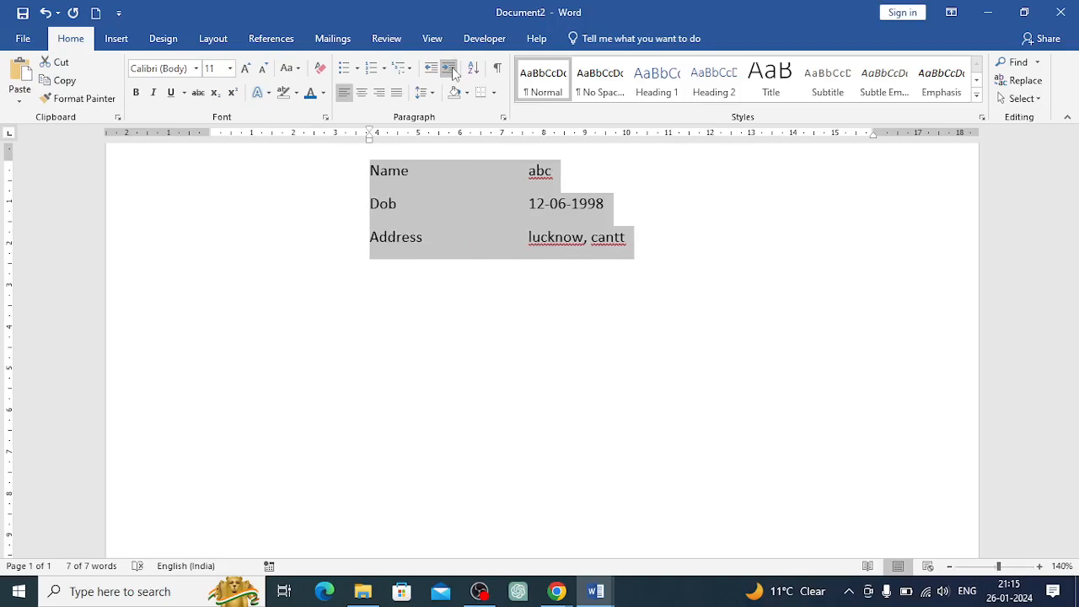
pyautogui.click(453, 72)
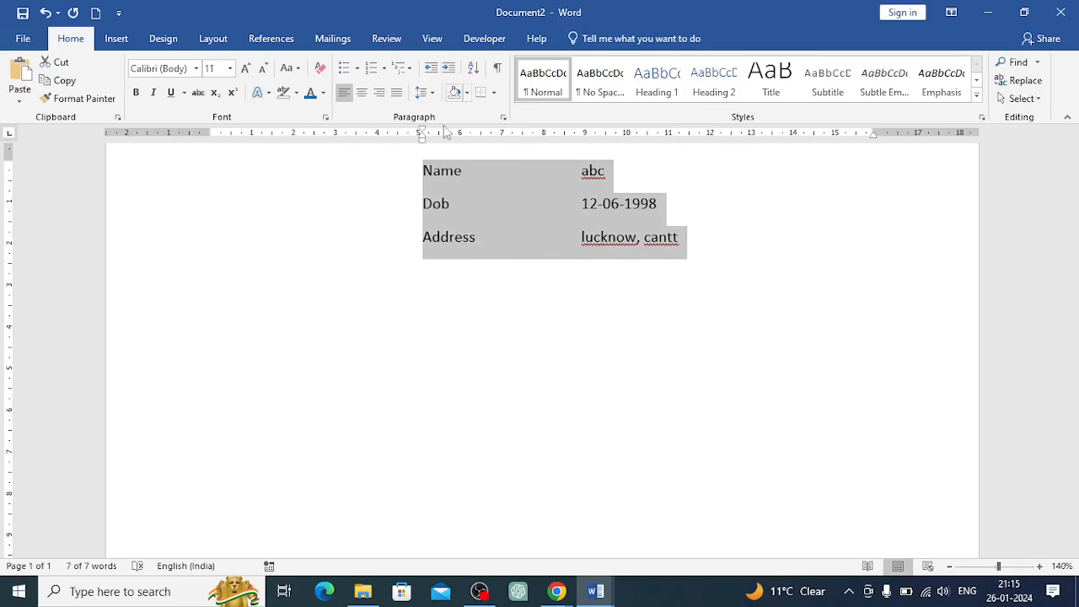
pyautogui.click(701, 240)
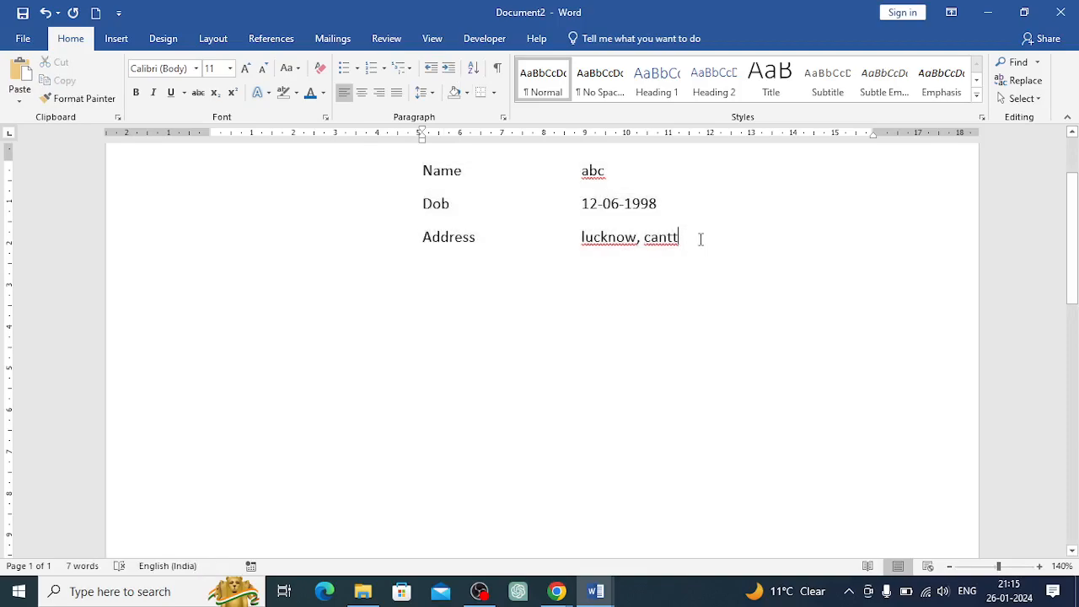
# Paste the copied text on a new line below the address line
pyautogui.press('BackSpace')
pyautogui.press('Return')
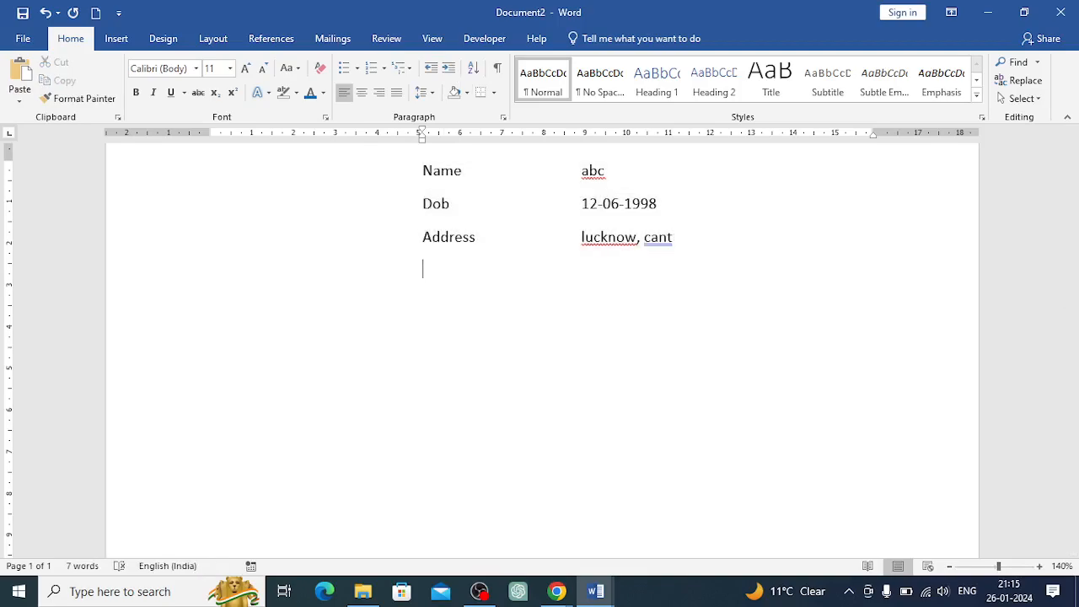
pyautogui.press('BackSpace')
pyautogui.hotkey('ctrl', 'v')
pyautogui.scroll(15, 701, 239)
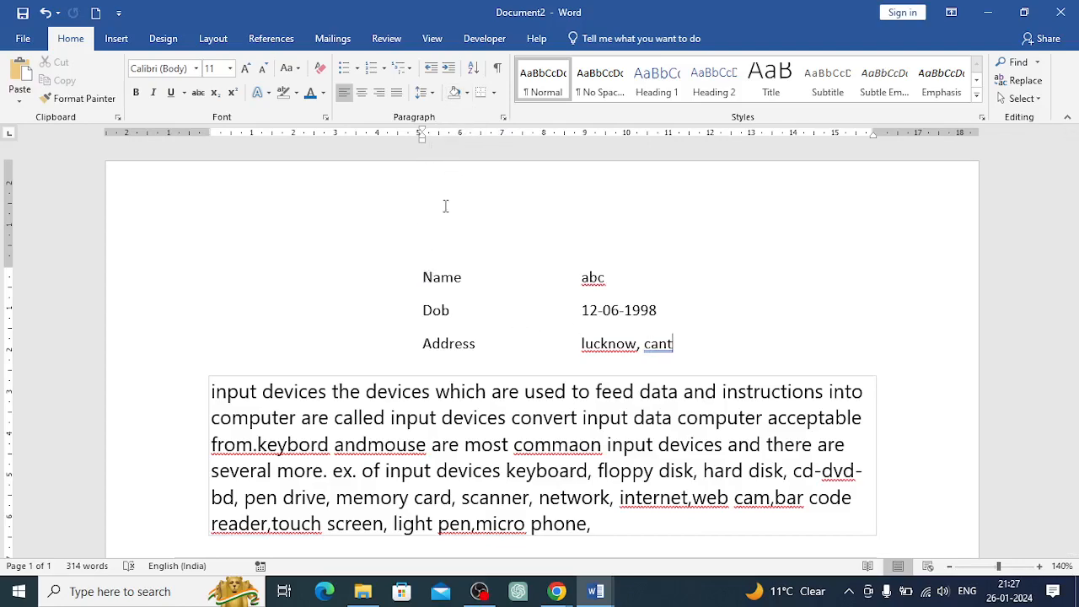
# Delete the Name, Dob and Address lines
pyautogui.moveTo(427, 275); pyautogui.dragTo(679, 352)
pyautogui.press('BackSpace')
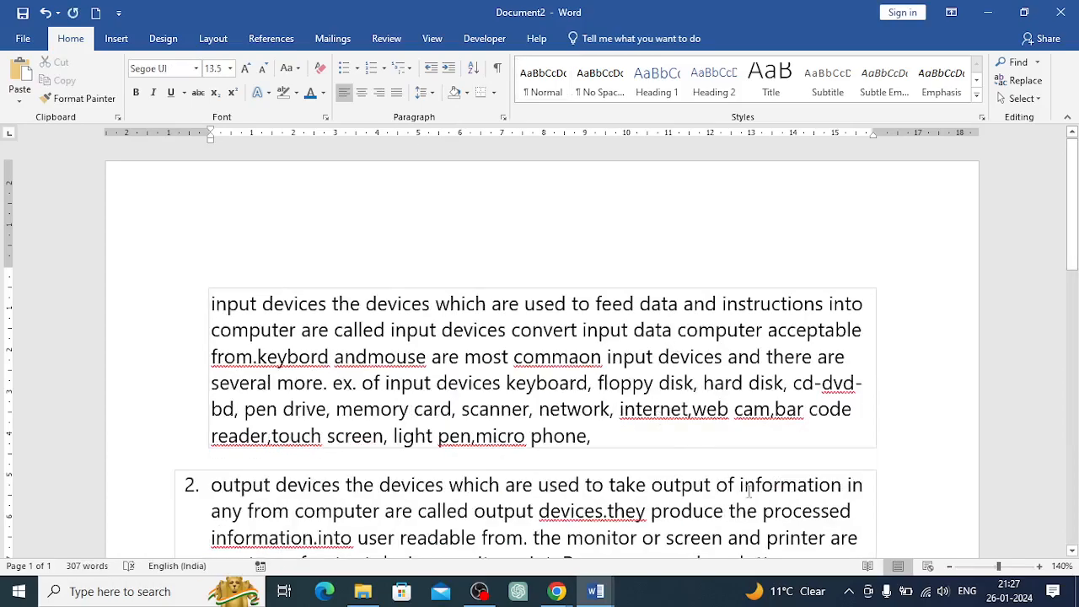
# Set the first paragraph's line spacing to 1.0
pyautogui.click(953, 567)
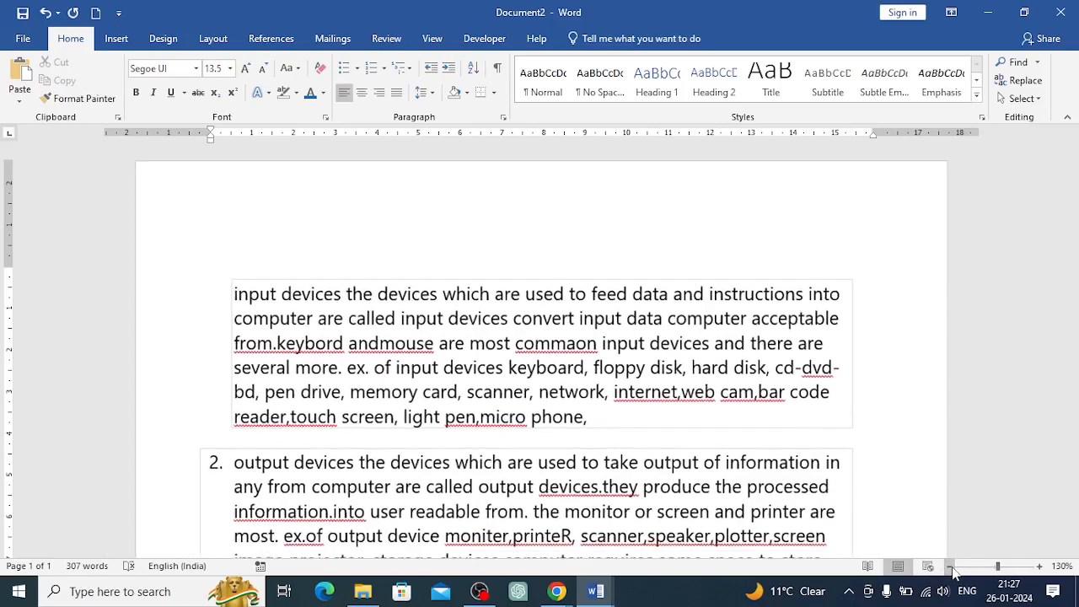
pyautogui.click(952, 567)
pyautogui.click(953, 567)
pyautogui.click(952, 568)
pyautogui.click(952, 567)
pyautogui.click(952, 567)
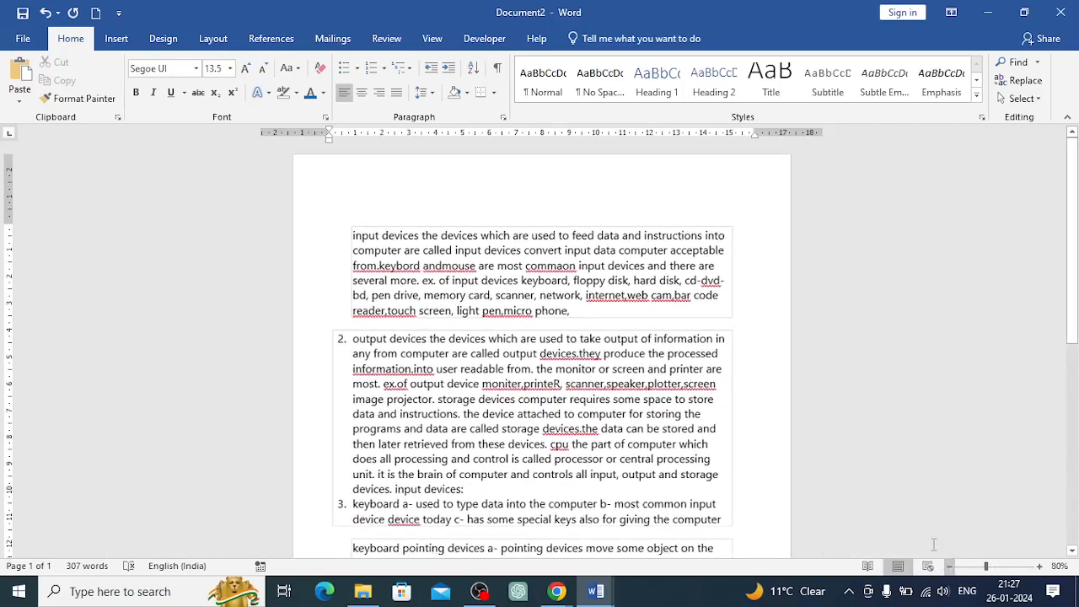
pyautogui.scroll(-7, 642, 373)
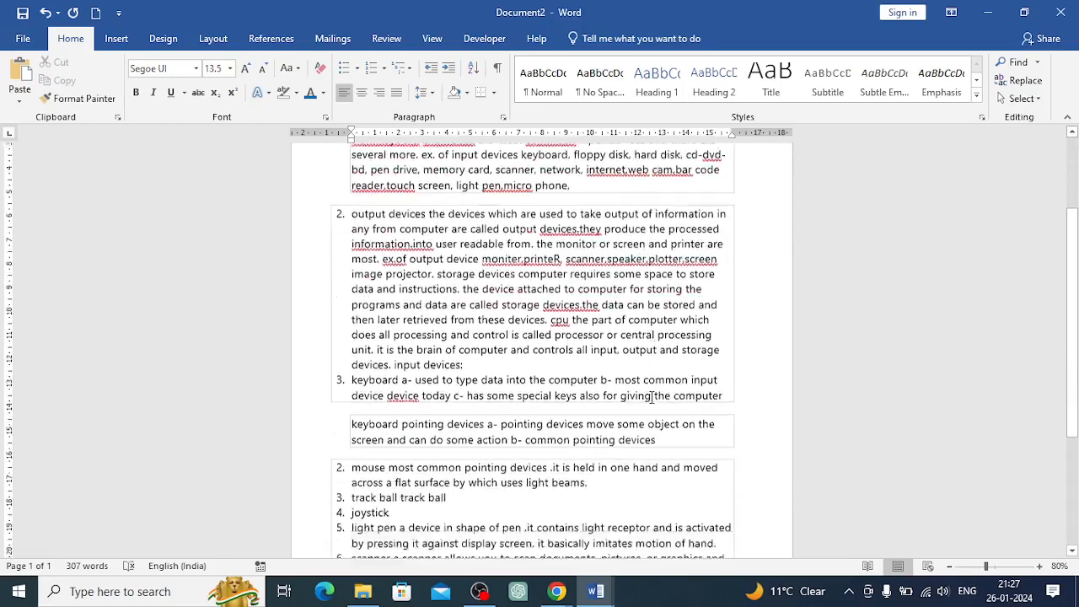
pyautogui.scroll(7, 654, 402)
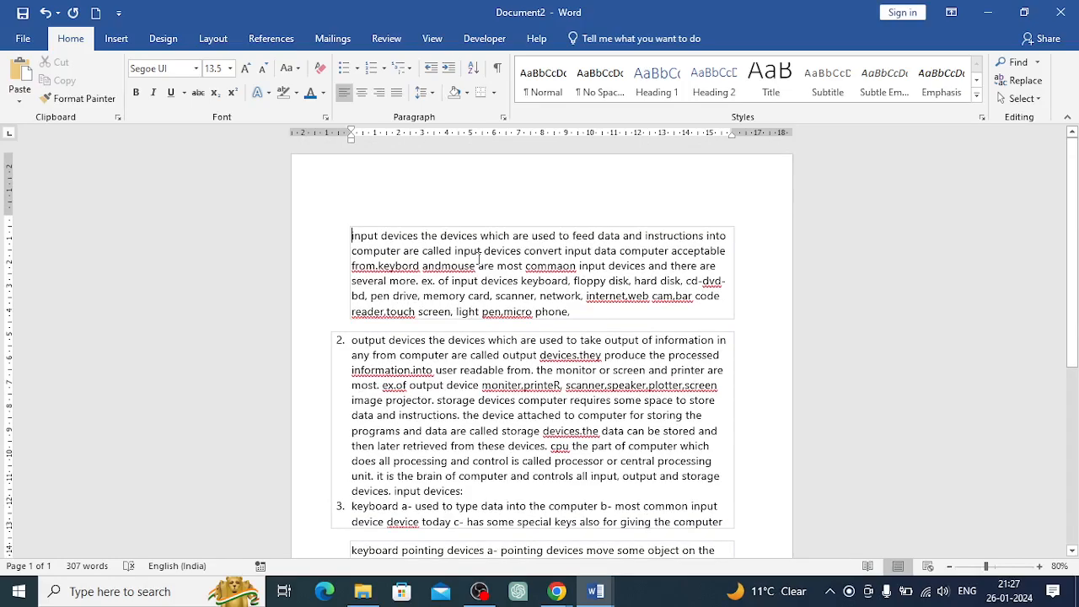
pyautogui.click(433, 93)
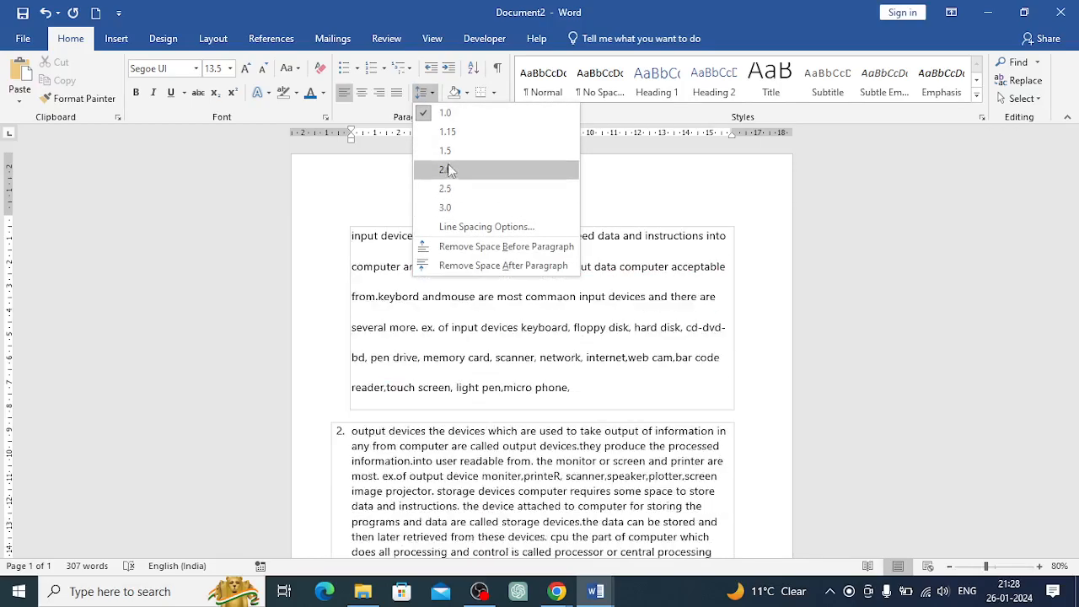
pyautogui.click(443, 113)
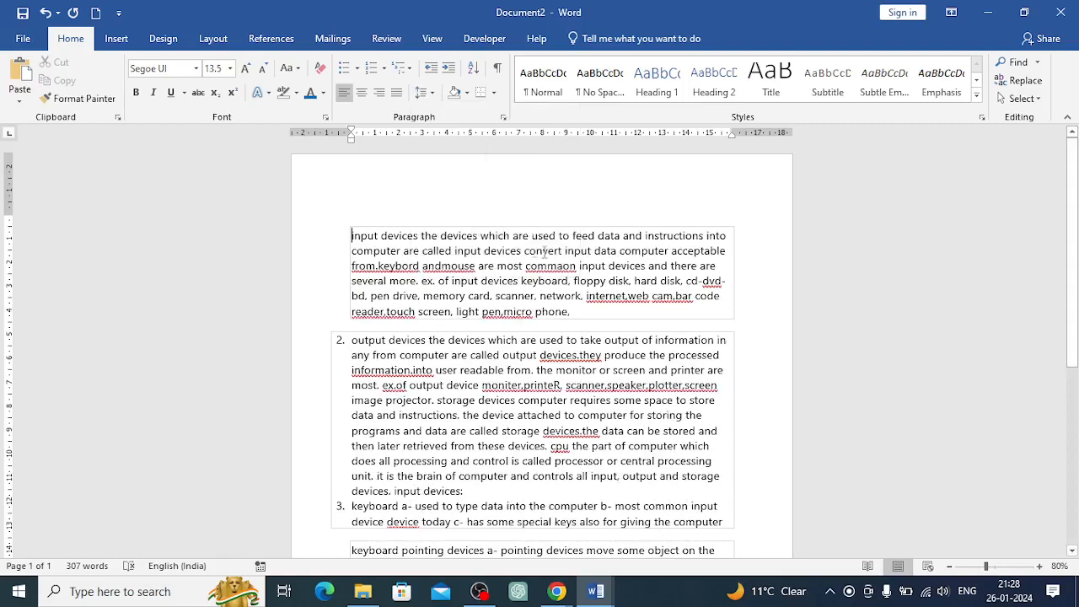
# Select the whole document and set its line spacing to 1.15
pyautogui.click(352, 237)
pyautogui.hotkey('shift', 'Down')
pyautogui.hotkey('shift', 'Down')
pyautogui.hotkey('shift', 'Down')
pyautogui.hotkey('shift', 'Down')
pyautogui.hotkey('shift', 'Down')
pyautogui.hotkey('shift', 'Down')
pyautogui.hotkey('shift', 'Down')
pyautogui.hotkey('shift', 'Down')
pyautogui.hotkey('shift', 'Down')
pyautogui.hotkey('shift', 'Down')
pyautogui.hotkey('shift', 'Down')
pyautogui.hotkey('shift', 'Down')
pyautogui.hotkey('shift', 'Down')
pyautogui.hotkey('shift', 'Down')
pyautogui.hotkey('shift', 'Down')
pyautogui.hotkey('shift', 'Down')
pyautogui.hotkey('shift', 'Down')
pyautogui.hotkey('shift', 'Down')
pyautogui.hotkey('shift', 'Down')
pyautogui.hotkey('shift', 'Down')
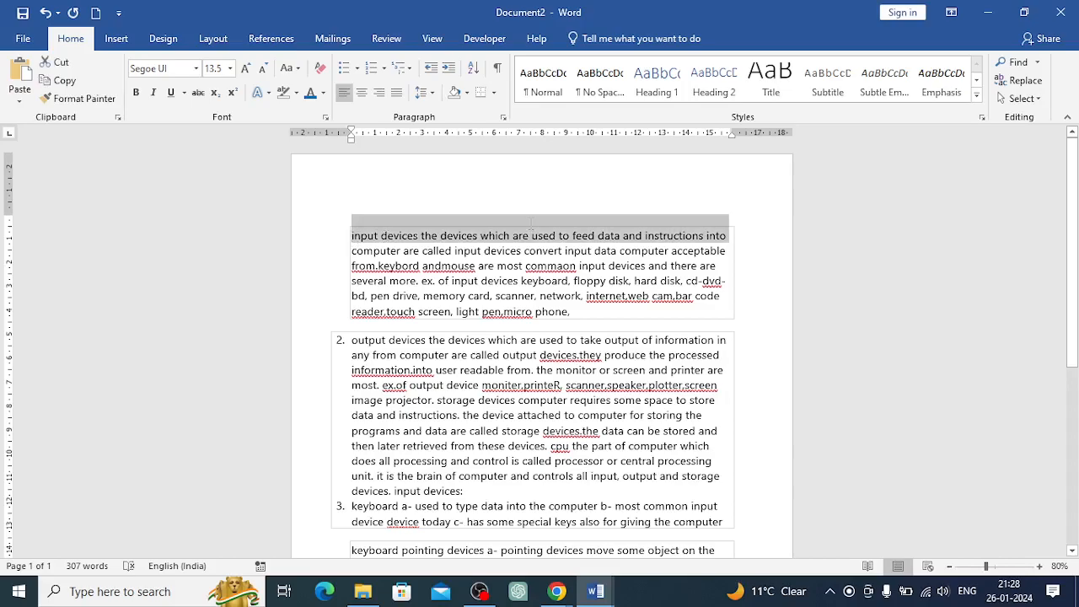
pyautogui.hotkey('ctrl', 'a')
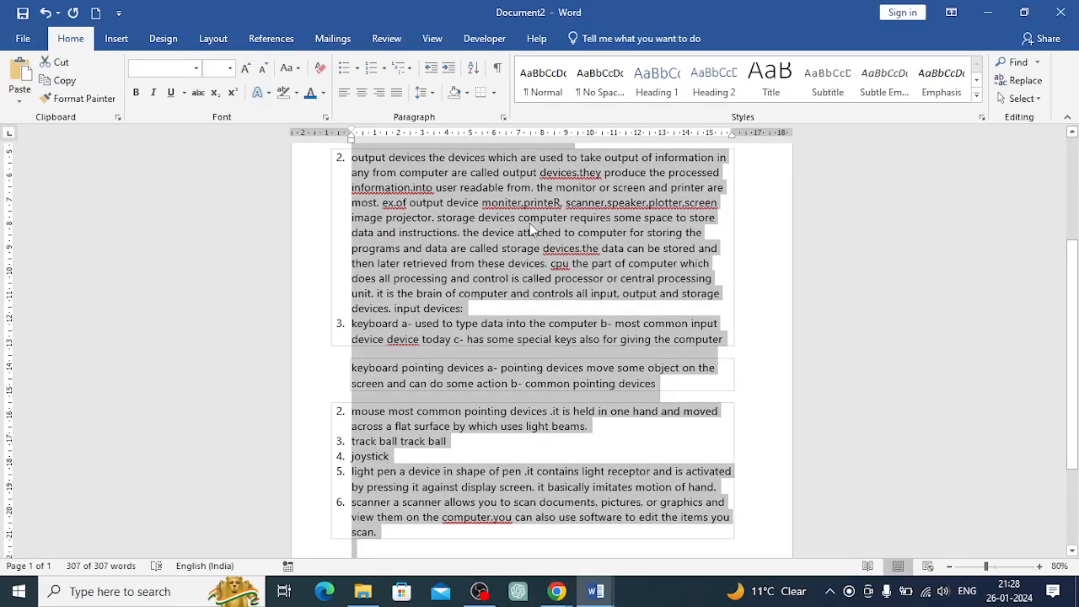
pyautogui.click(431, 94)
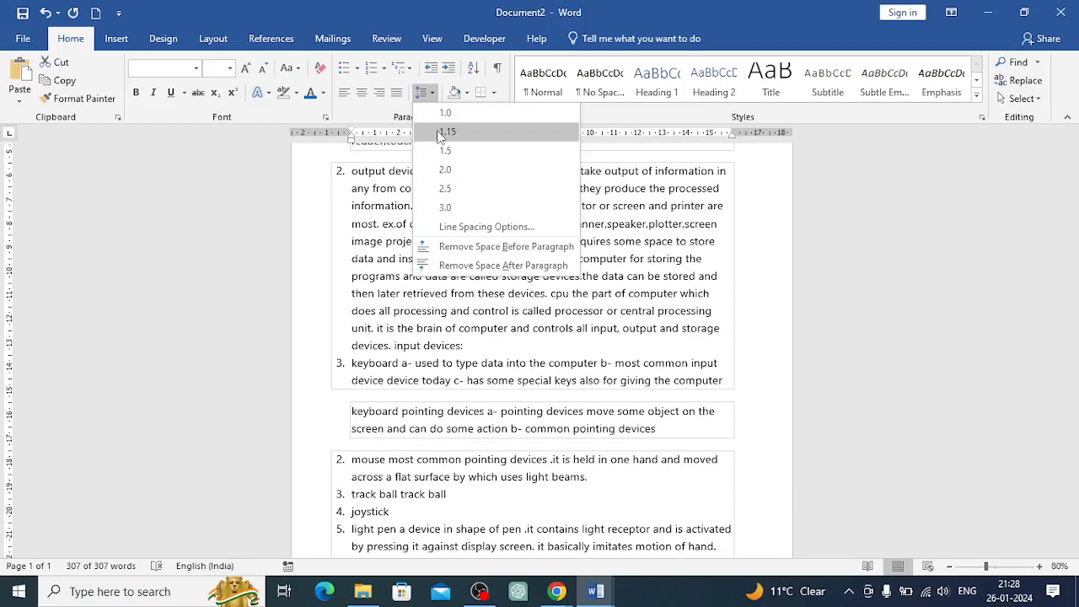
pyautogui.click(442, 135)
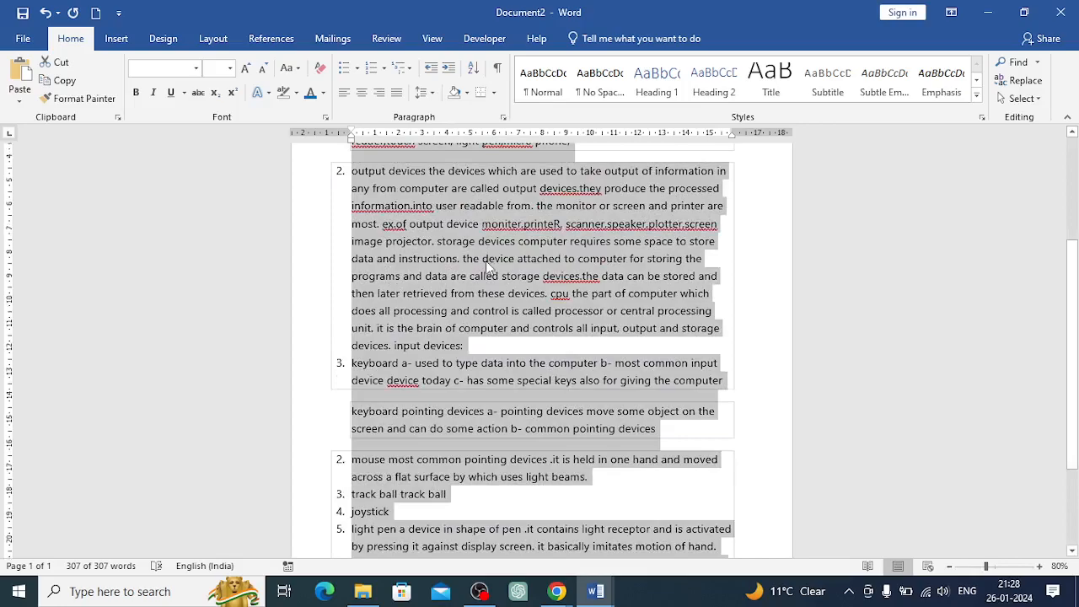
pyautogui.scroll(4, 488, 267)
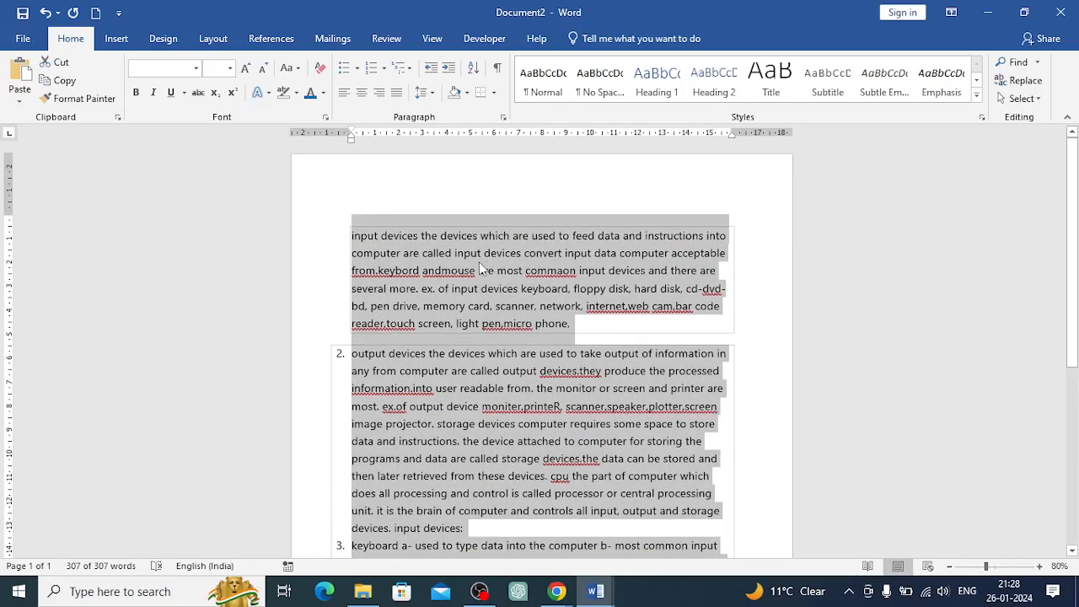
pyautogui.click(468, 94)
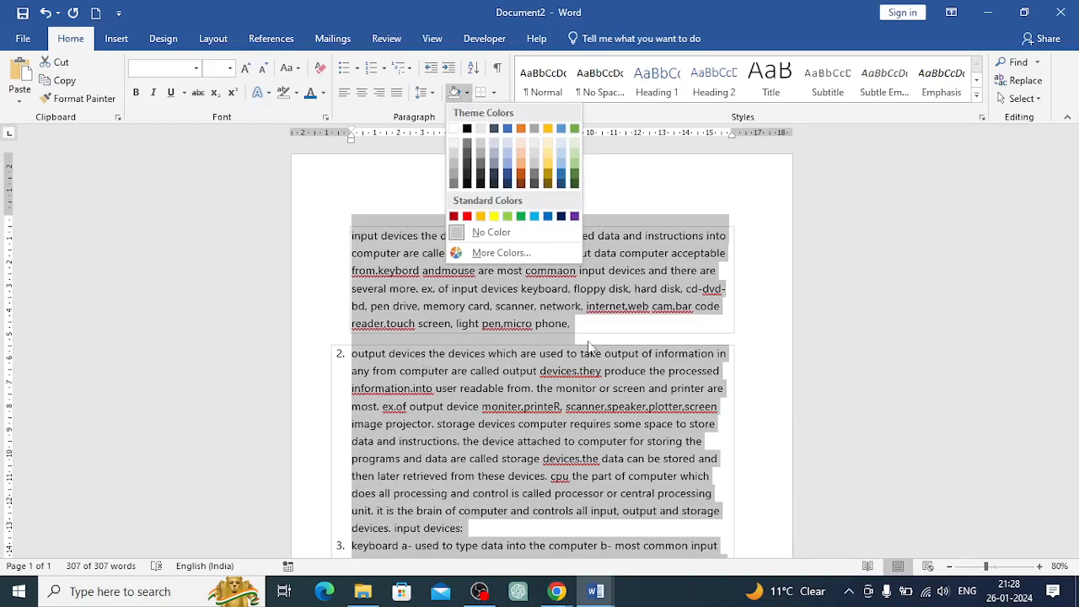
pyautogui.click(581, 327)
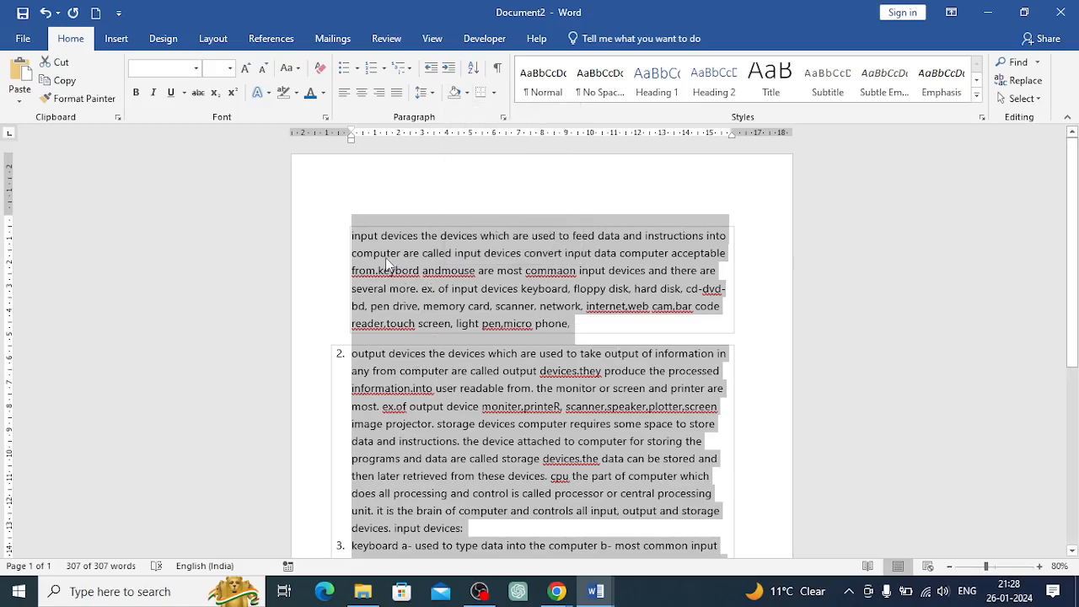
# Apply blue shading to the first two lines of the first paragraph
pyautogui.click(357, 233)
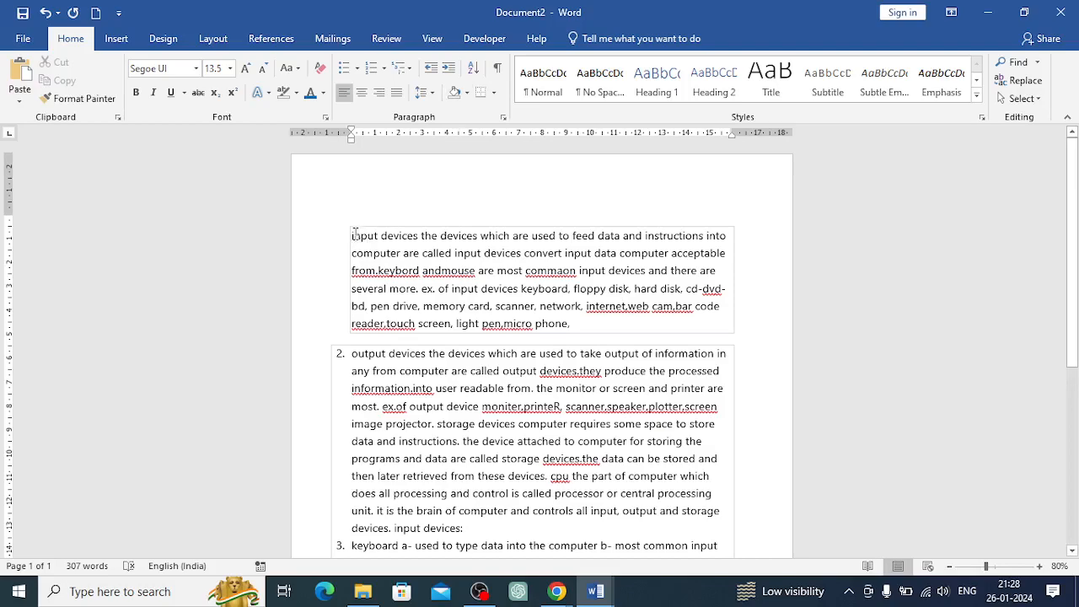
pyautogui.moveTo(355, 239); pyautogui.dragTo(730, 255)
pyautogui.click(467, 92)
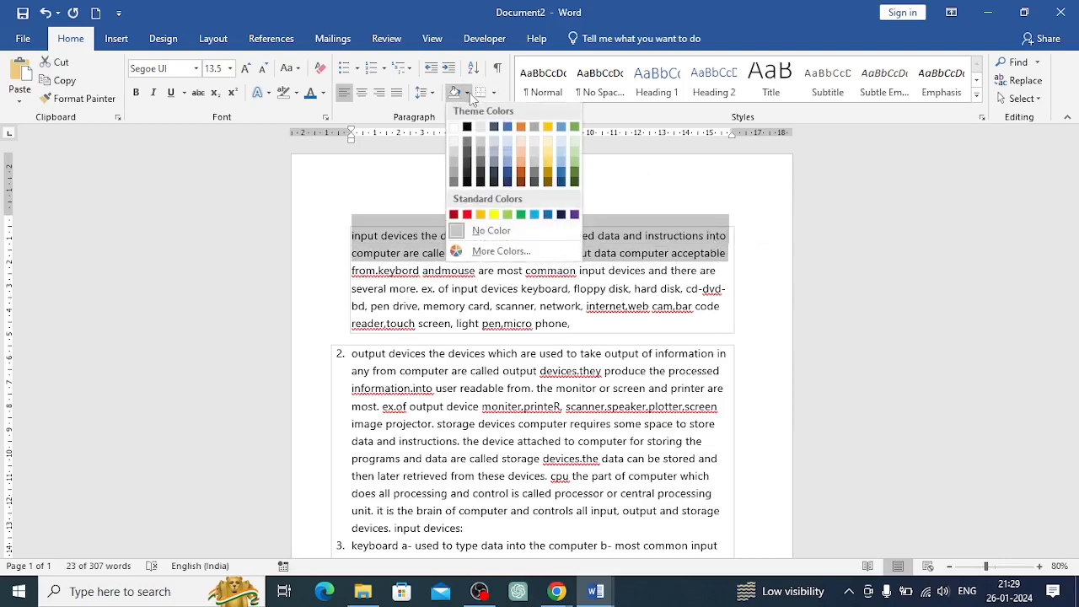
pyautogui.click(509, 141)
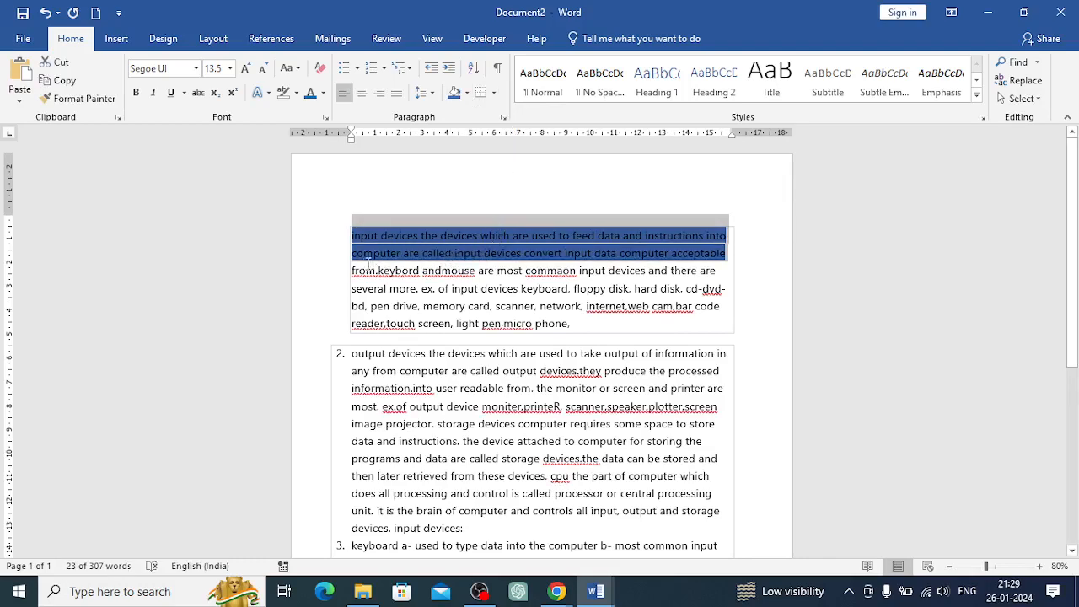
# Apply light orange shading to the third and fourth lines of the first paragraph
pyautogui.moveTo(353, 270); pyautogui.dragTo(723, 290)
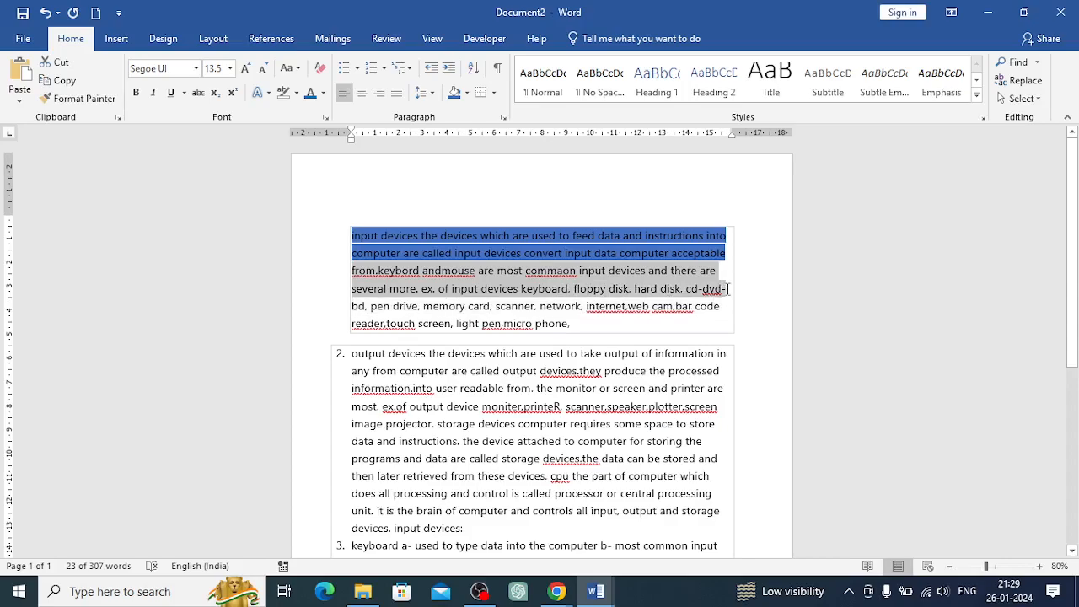
pyautogui.click(469, 93)
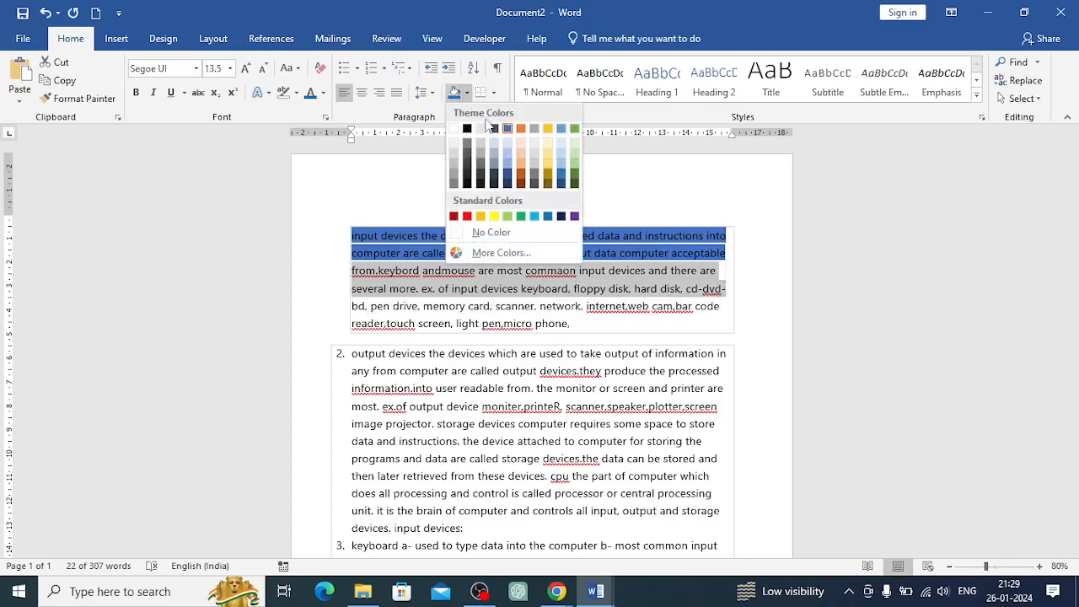
pyautogui.click(521, 169)
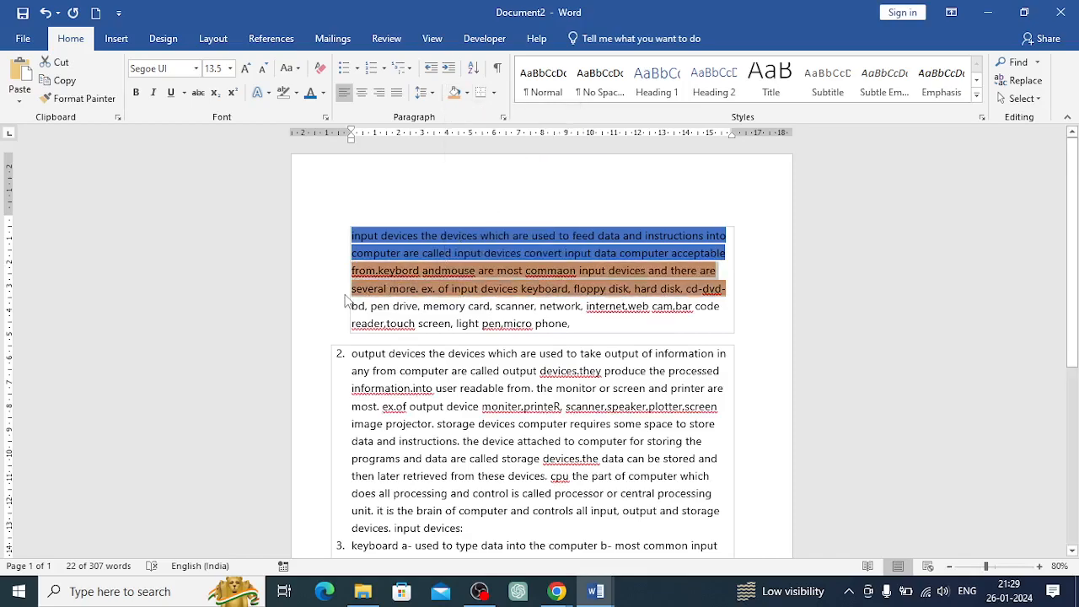
# Apply light green shading to the last two lines of the first paragraph
pyautogui.moveTo(353, 306); pyautogui.dragTo(571, 331)
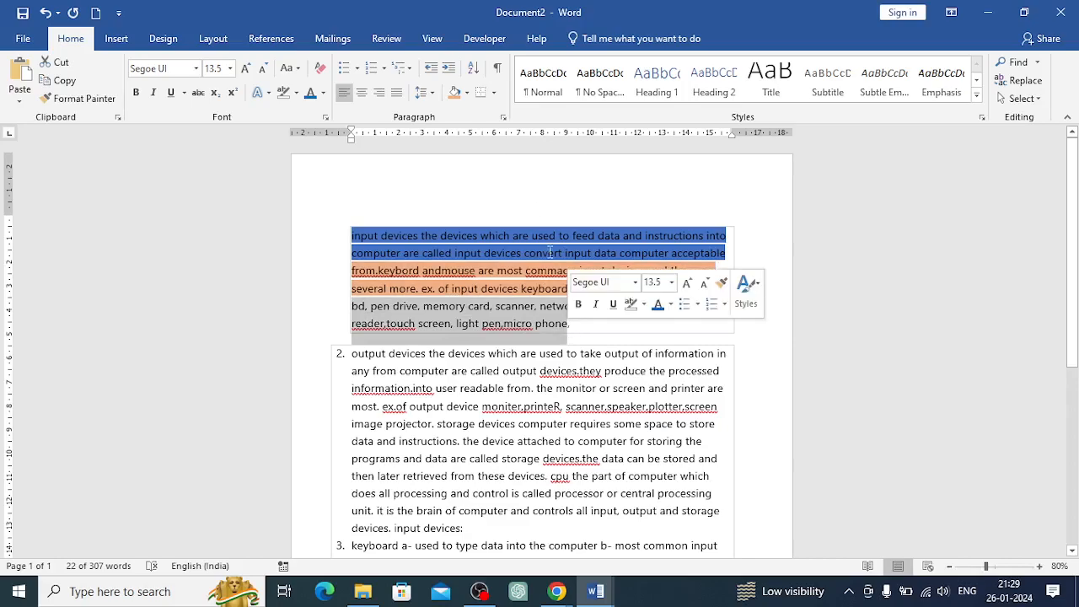
pyautogui.click(466, 93)
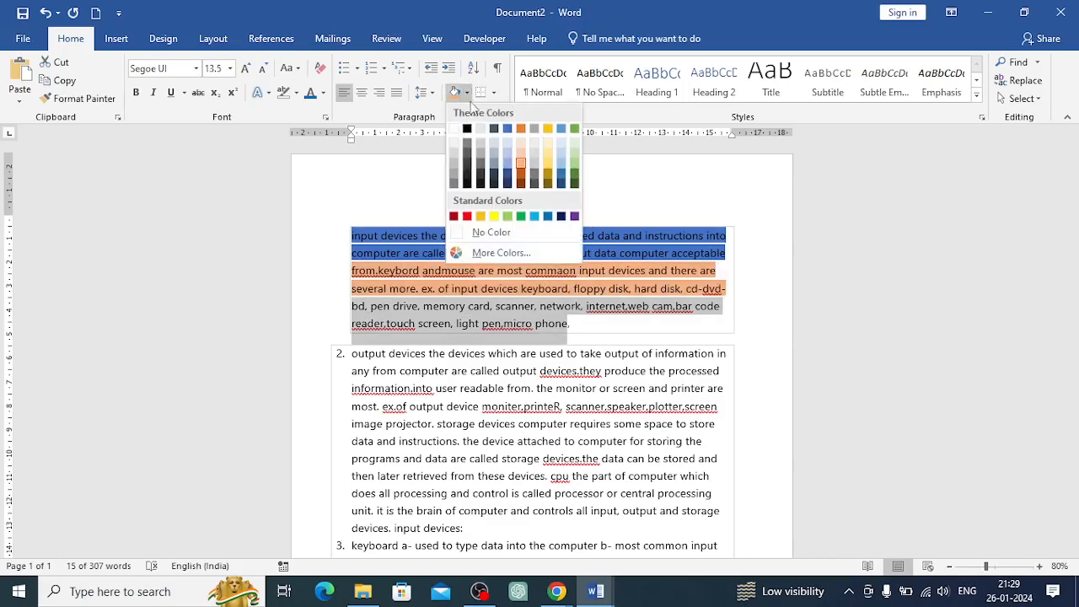
pyautogui.click(574, 166)
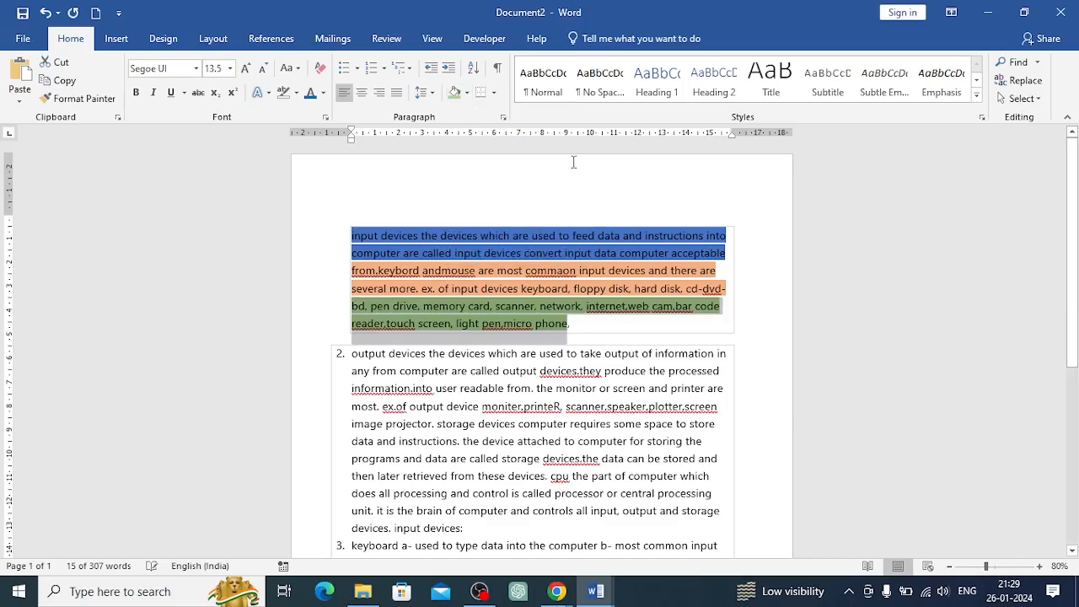
pyautogui.click(586, 329)
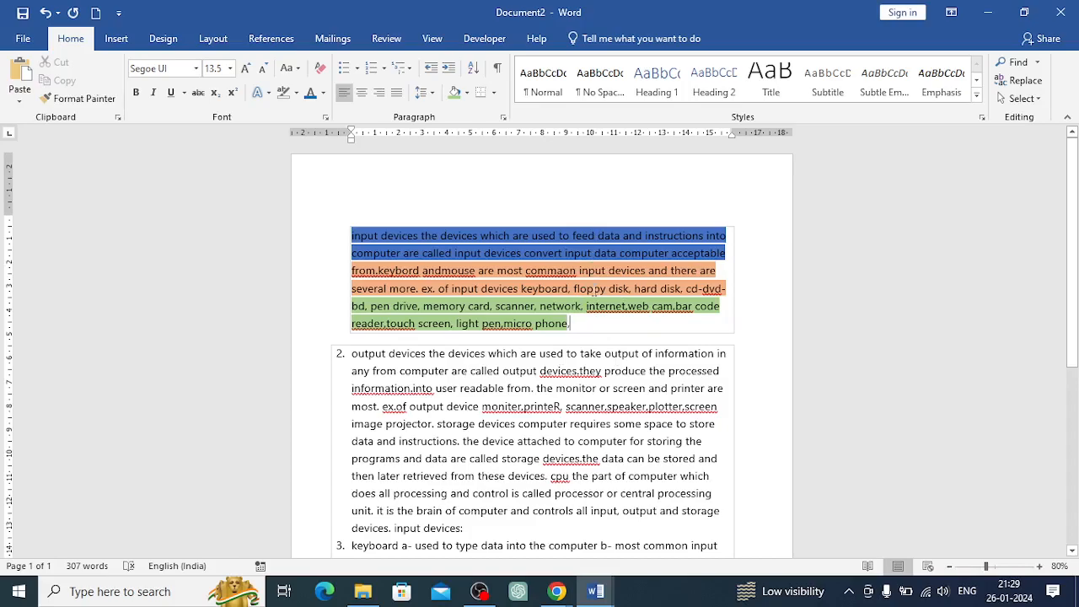
# Create a new blank document
pyautogui.click(17, 42)
pyautogui.click(34, 110)
pyautogui.click(234, 261)
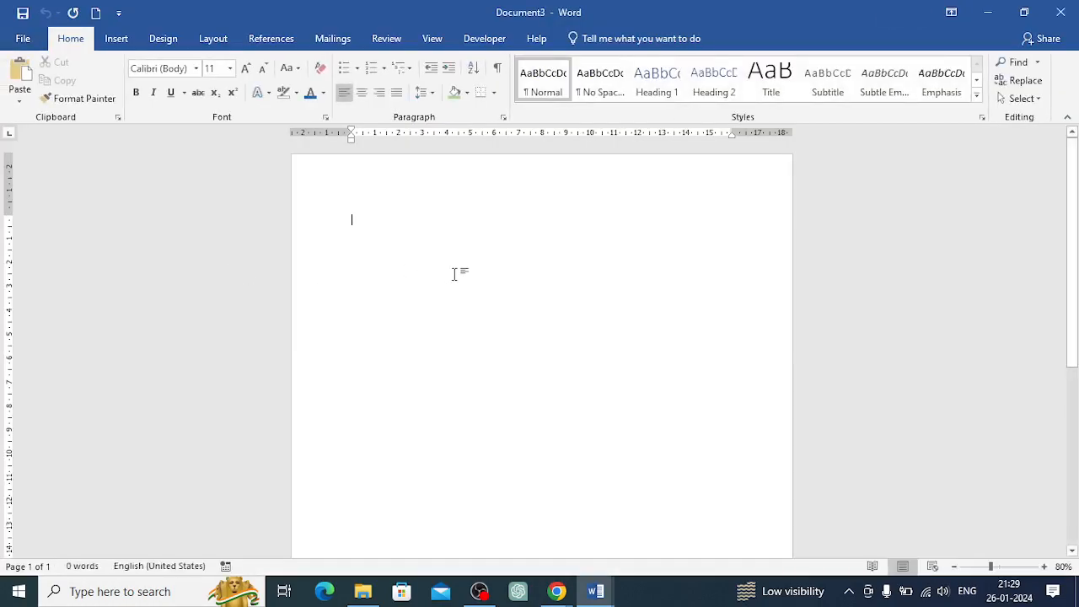
# Type the sentence "This is ms word turorial"
pyautogui.write('This is ms word t')
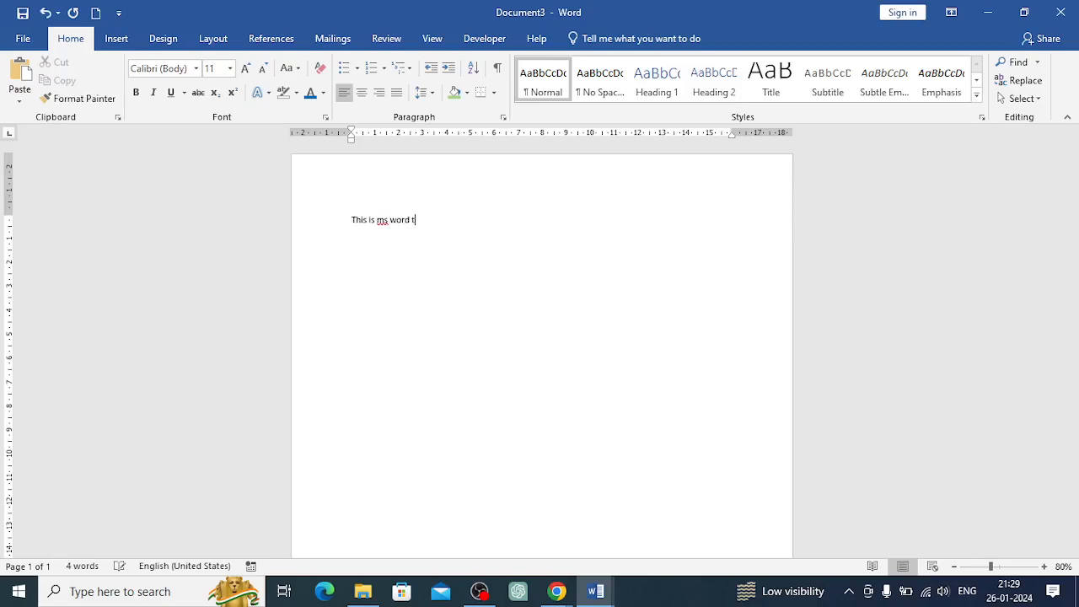
pyautogui.write('urorial')
# Copy the sentence and paste it three times to fill the first line with four copies
pyautogui.hotkey('ctrl', 'a')
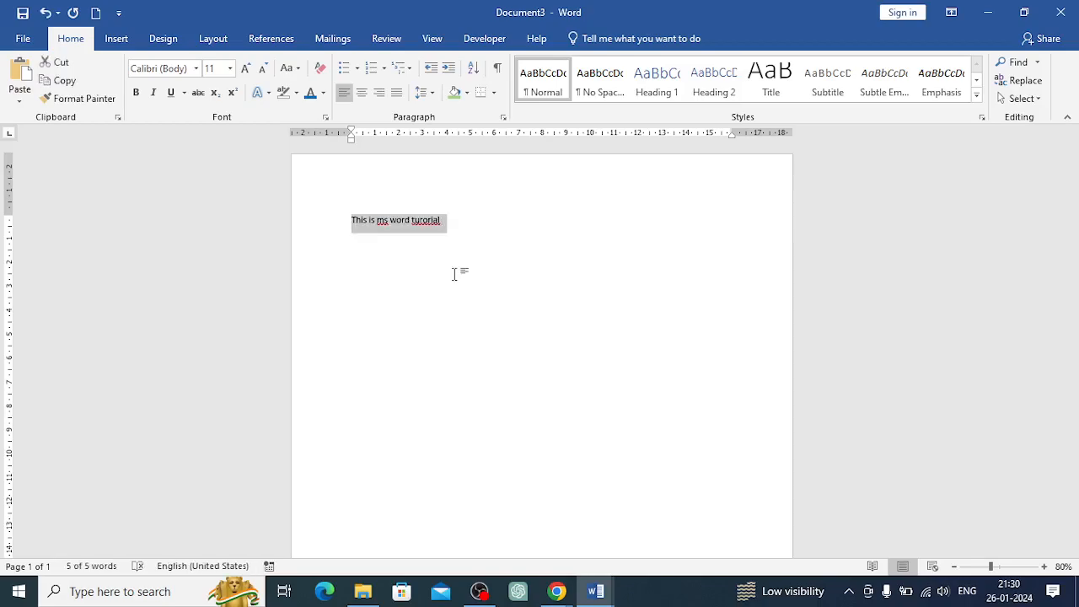
pyautogui.hotkey('ctrl', 'c')
pyautogui.press('Right')
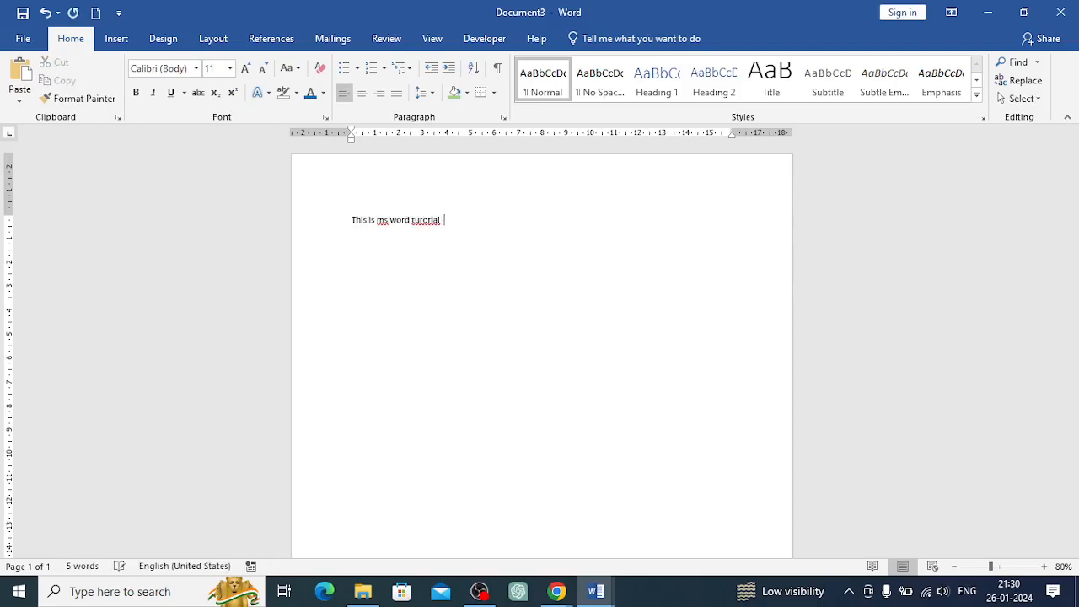
pyautogui.hotkey('ctrl', 'v')
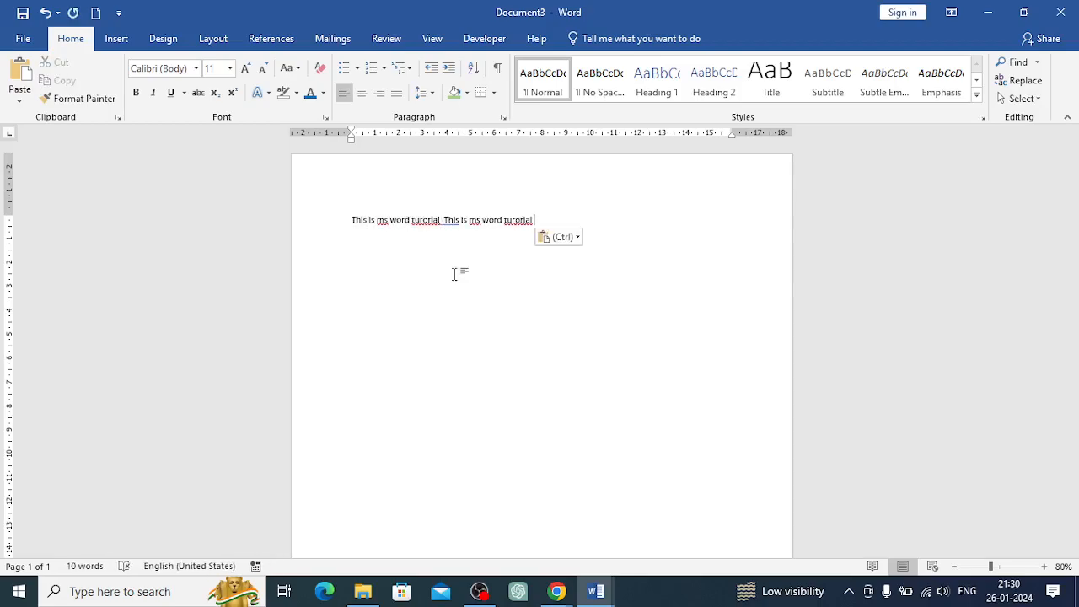
pyautogui.hotkey('ctrl', 'v')
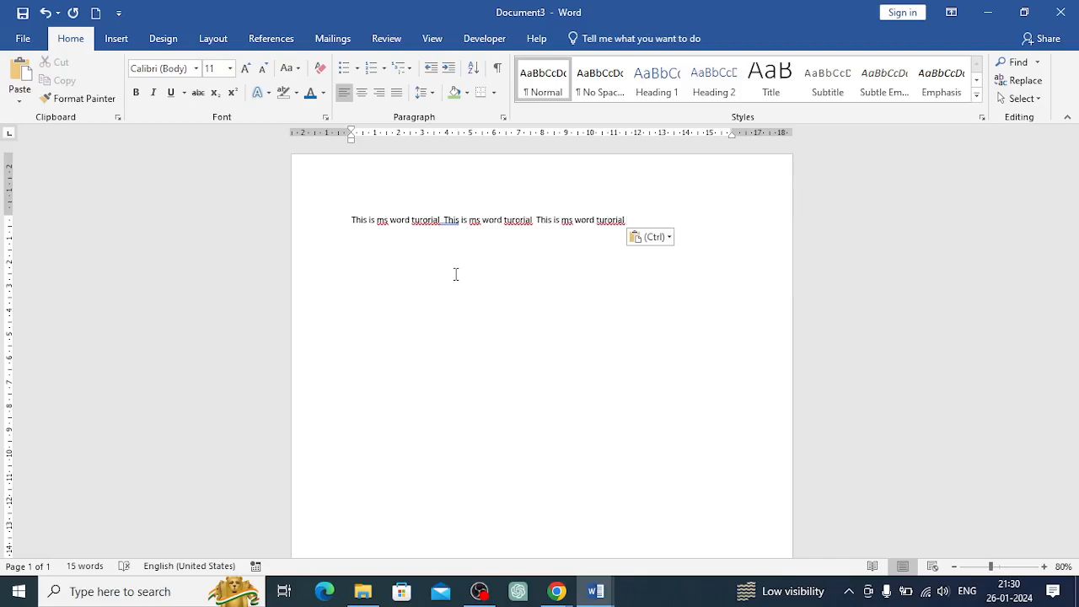
pyautogui.hotkey('ctrl', 'v')
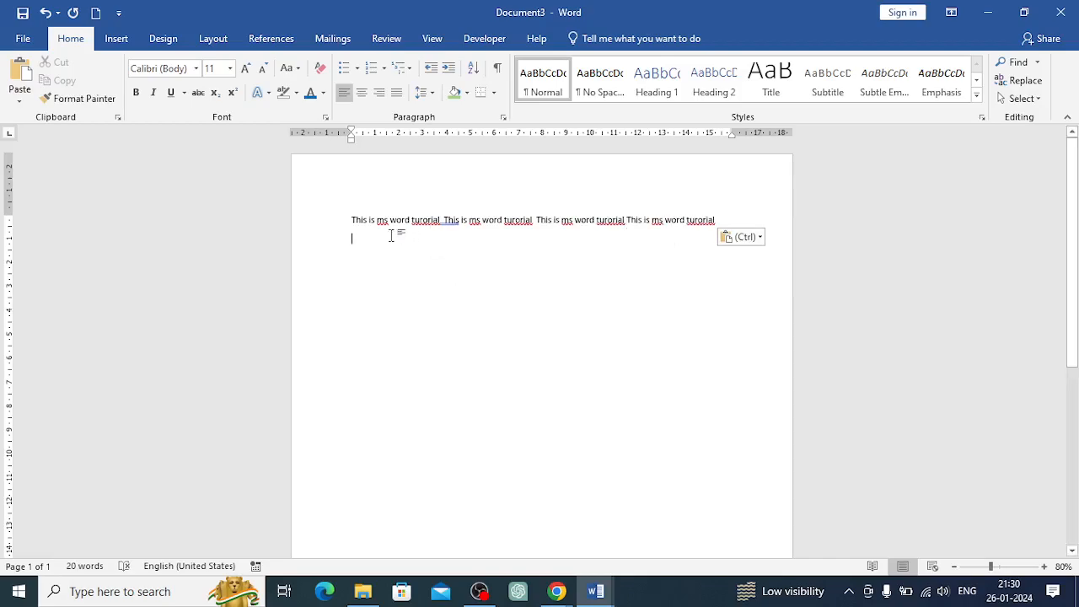
# Copy the whole line and paste it on new lines to build eight identical lines of text
pyautogui.moveTo(349, 218); pyautogui.dragTo(734, 221)
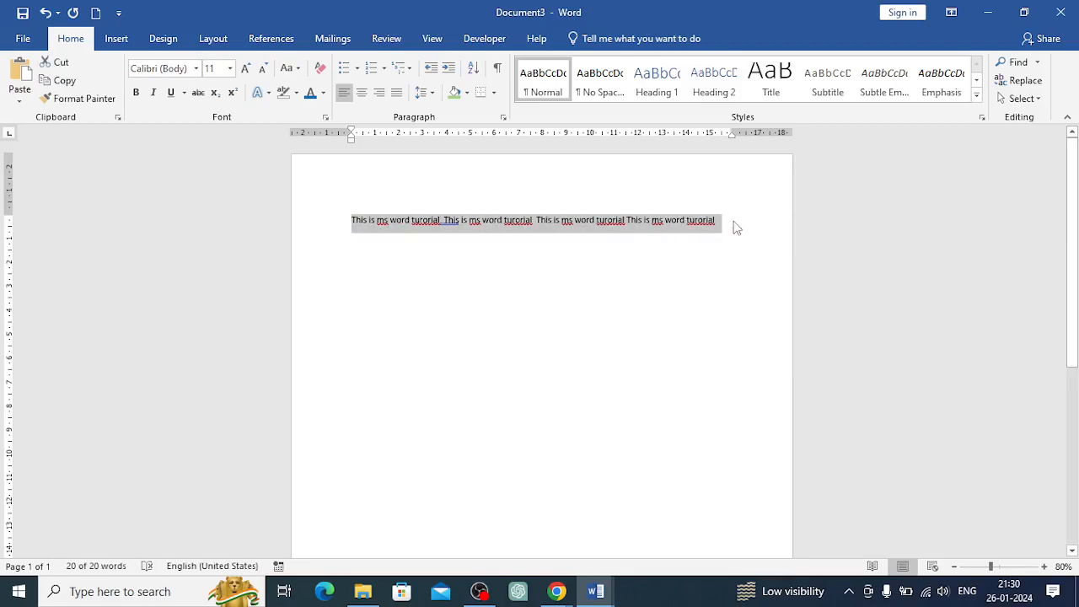
pyautogui.click(734, 226)
pyautogui.press('Return')
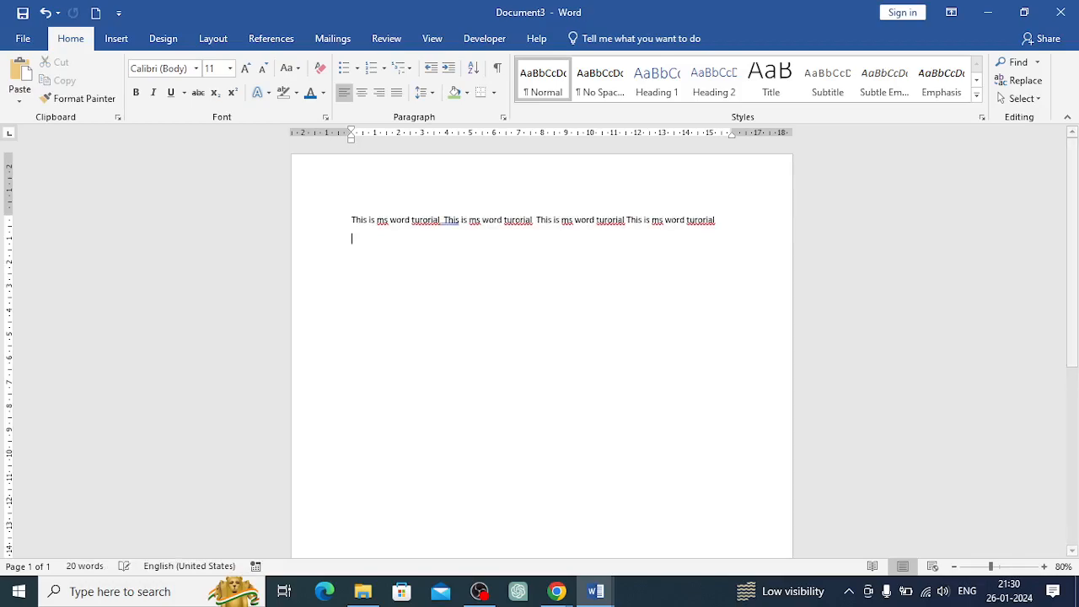
pyautogui.hotkey('ctrl', 'v')
pyautogui.hotkey('ctrl', 'v')
pyautogui.hotkey('ctrl', 'v')
pyautogui.hotkey('ctrl', 'v')
pyautogui.hotkey('ctrl', 'v')
pyautogui.hotkey('ctrl', 'v')
pyautogui.hotkey('ctrl', 'v')
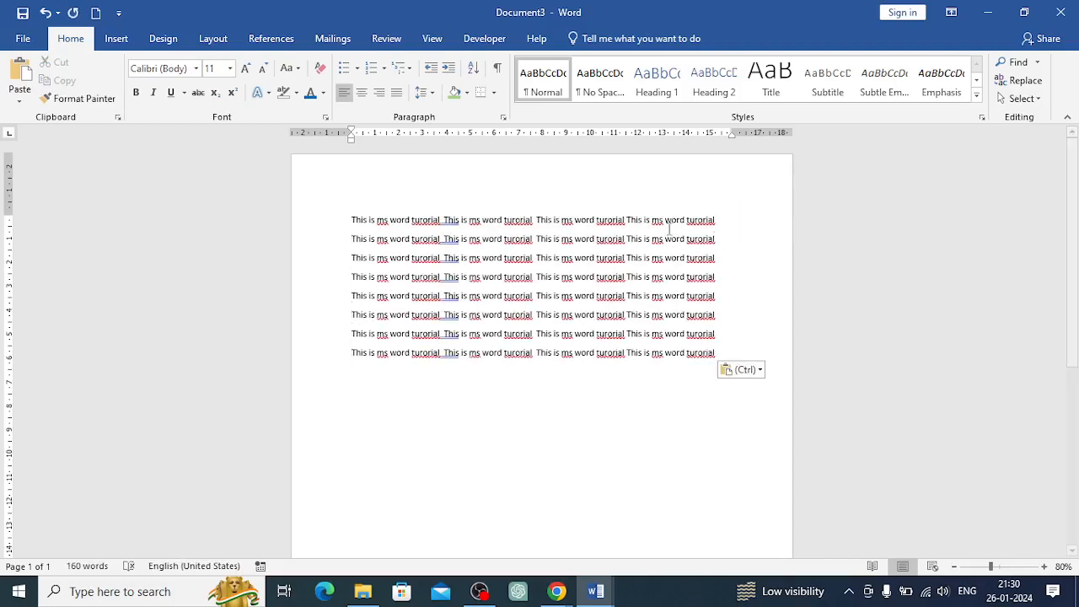
# Apply green shading to the first two lines
pyautogui.moveTo(354, 219); pyautogui.dragTo(732, 237)
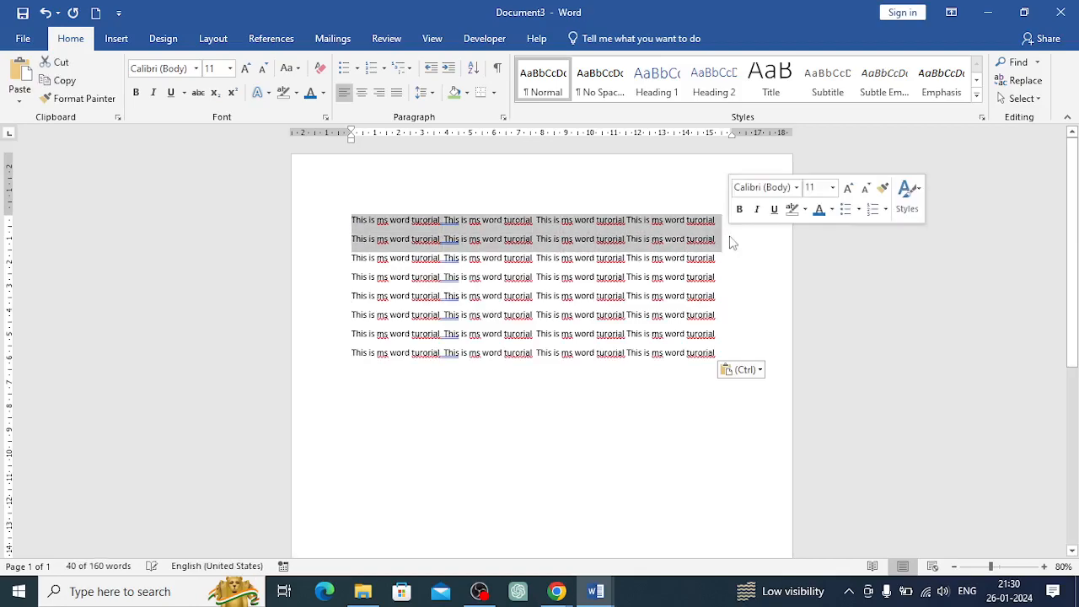
pyautogui.click(454, 94)
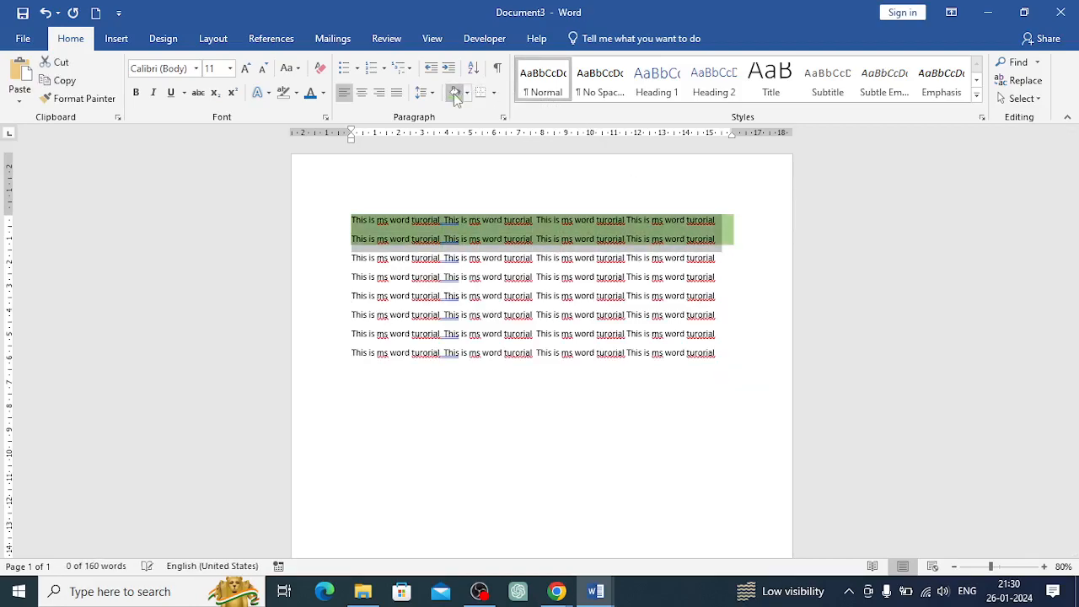
pyautogui.click(718, 278)
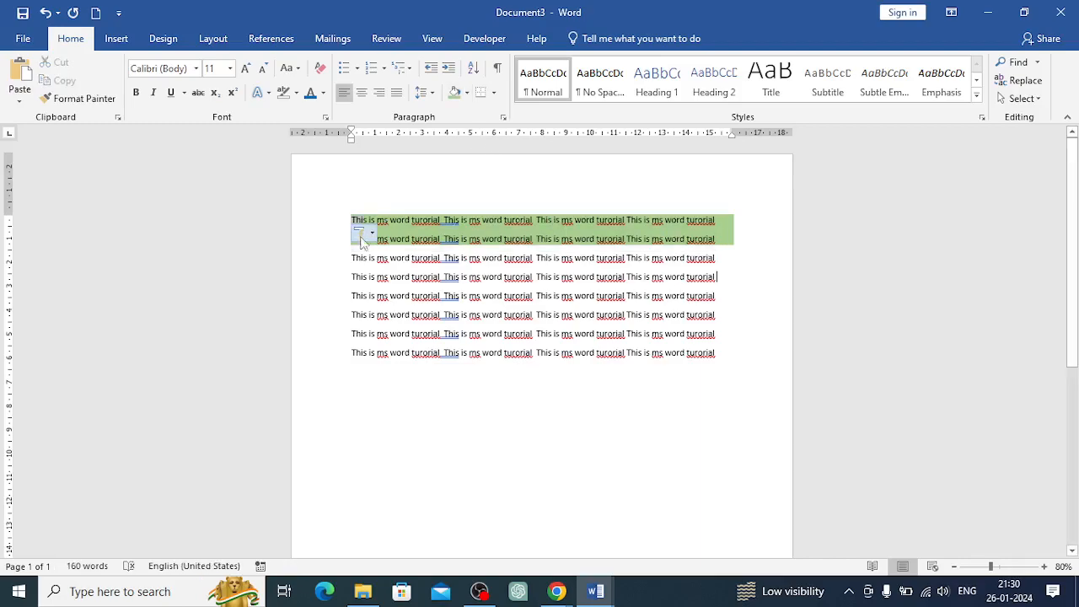
# Apply dark gray shading to the third and fourth lines
pyautogui.moveTo(349, 258); pyautogui.dragTo(721, 287)
pyautogui.click(466, 93)
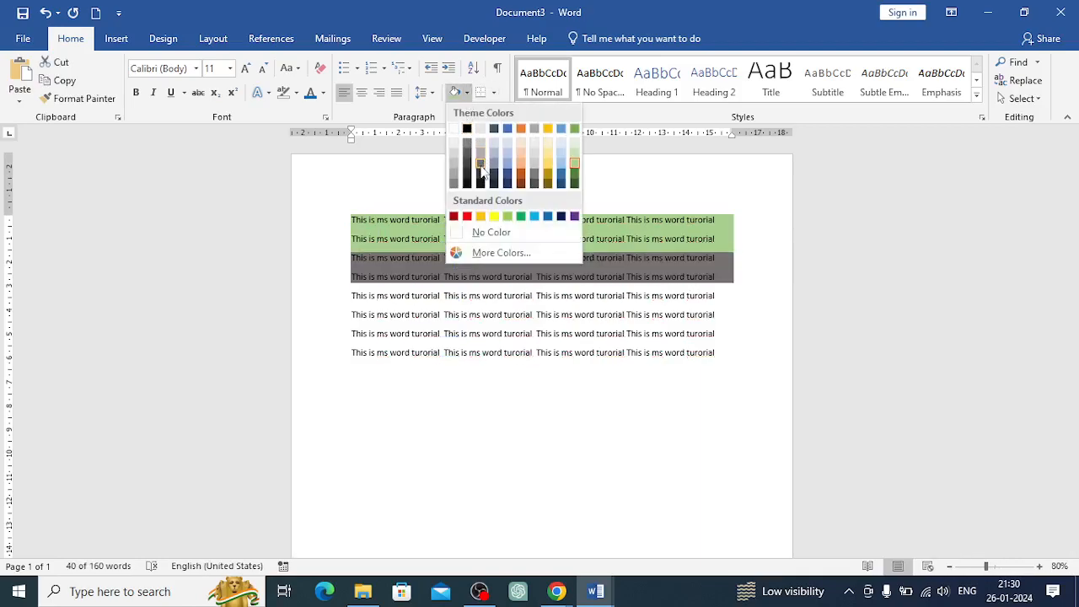
pyautogui.click(480, 165)
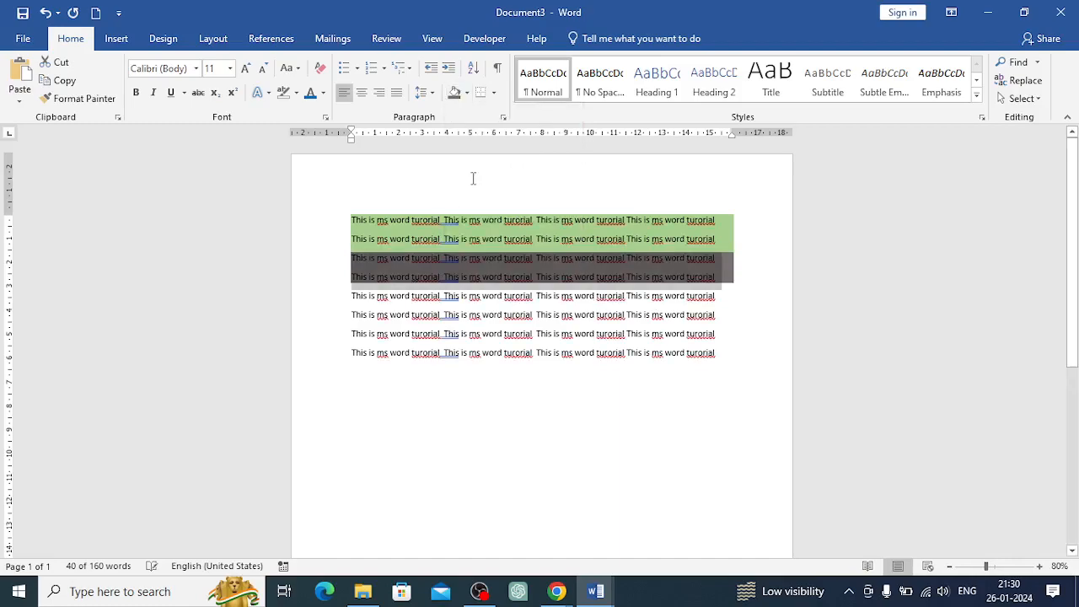
pyautogui.click(354, 296)
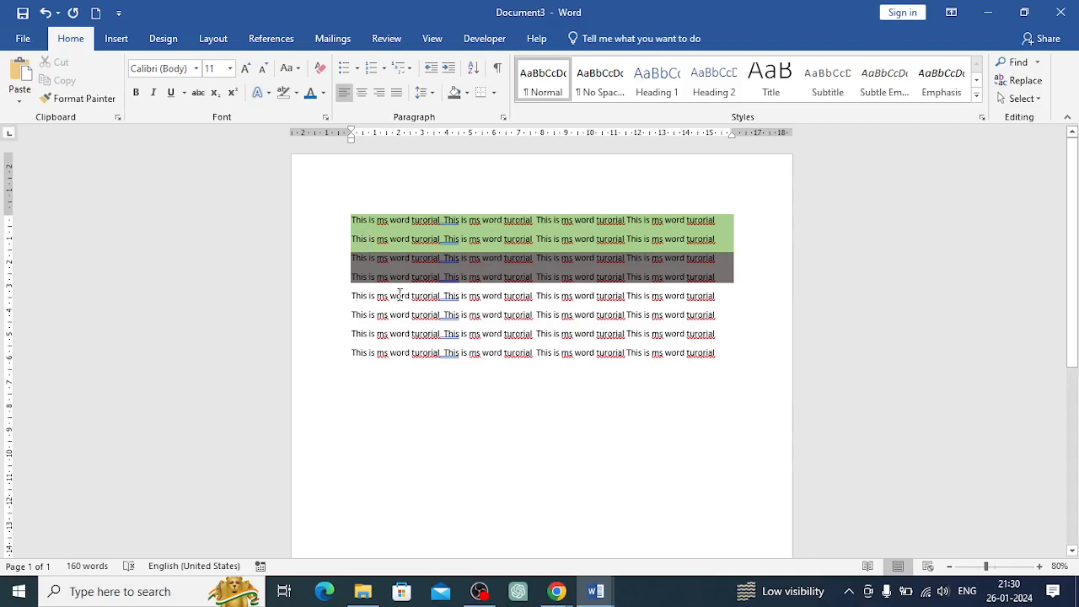
# Insert a blank line after the second line and set its shading to No Color
pyautogui.click(736, 247)
pyautogui.press('Return')
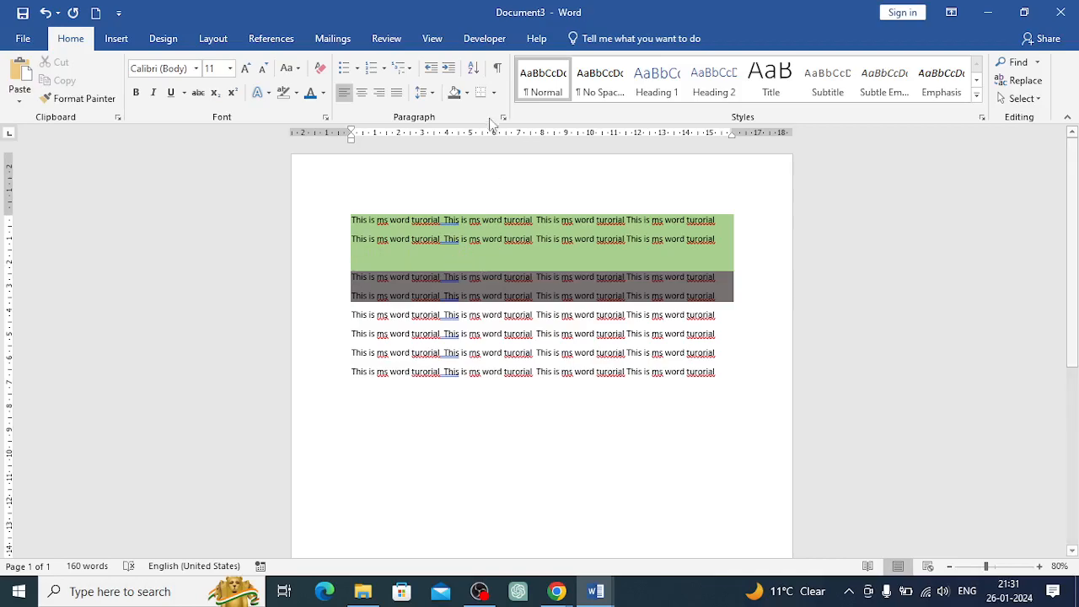
pyautogui.click(467, 94)
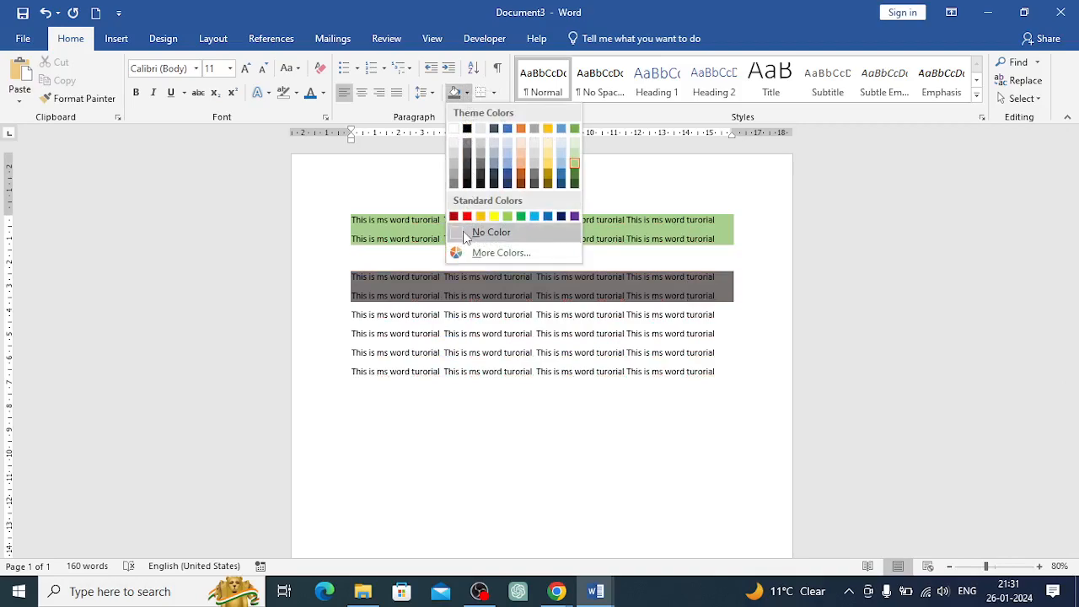
pyautogui.click(464, 235)
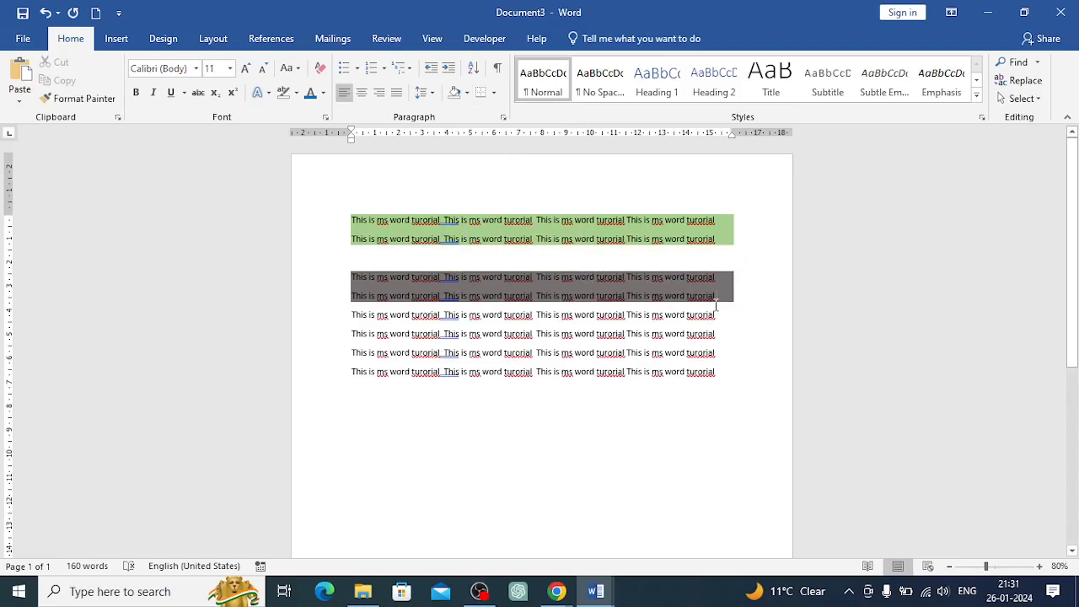
# Delete the last four lines of text
pyautogui.moveTo(351, 315); pyautogui.dragTo(730, 387)
pyautogui.press('Delete')
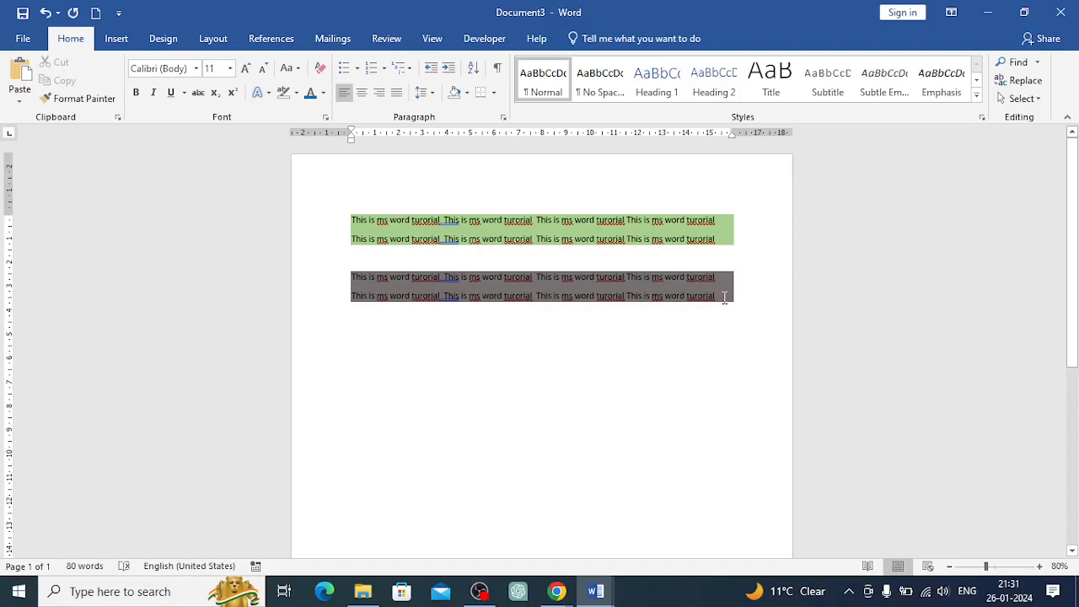
# Add six empty paragraphs after the gray-shaded lines
pyautogui.press('Return')
pyautogui.press('Return')
pyautogui.press('Return')
pyautogui.press('Return')
pyautogui.press('Return')
pyautogui.press('Return')
pyautogui.press('Return')
pyautogui.press('Return')
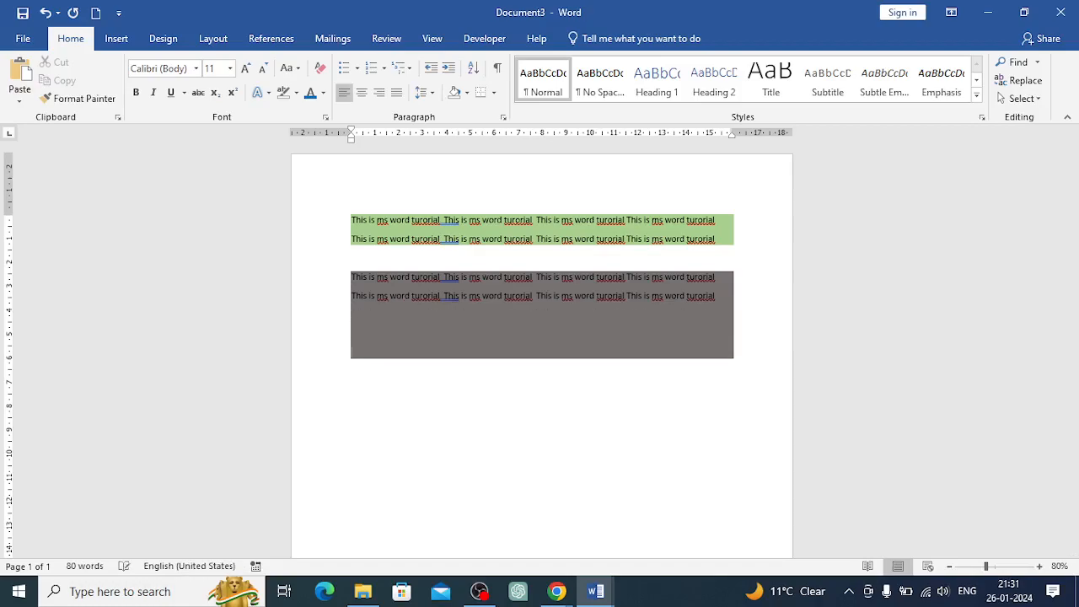
pyautogui.press('Return')
pyautogui.press('Return')
pyautogui.press('Return')
pyautogui.press('Return')
pyautogui.press('Return')
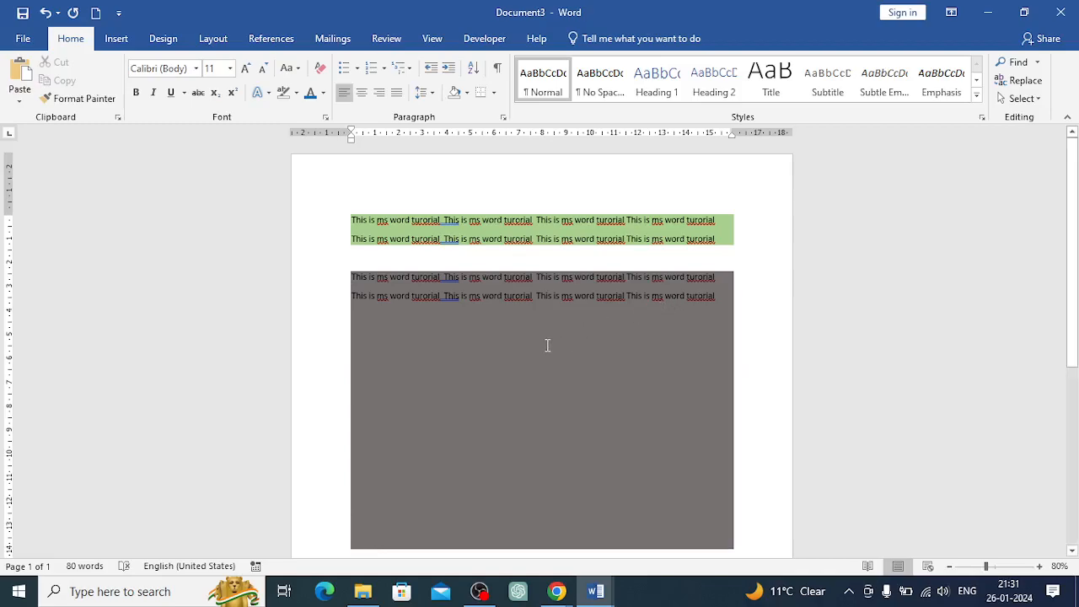
pyautogui.scroll(-1, 547, 346)
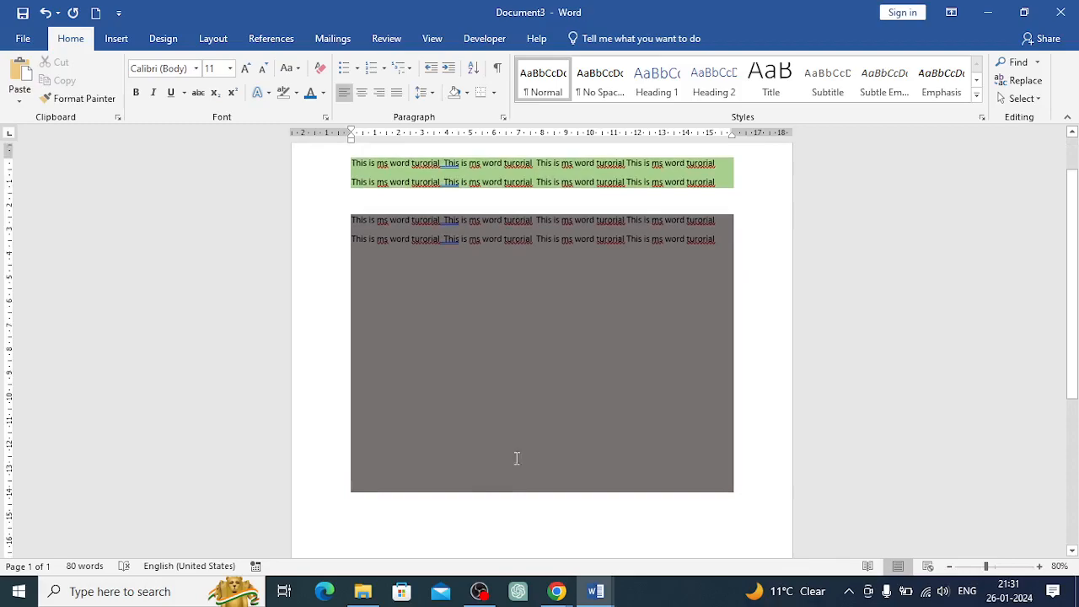
# Clear all formatting from the gray-shaded lines and the empty paragraphs below them
pyautogui.moveTo(711, 455); pyautogui.dragTo(354, 216)
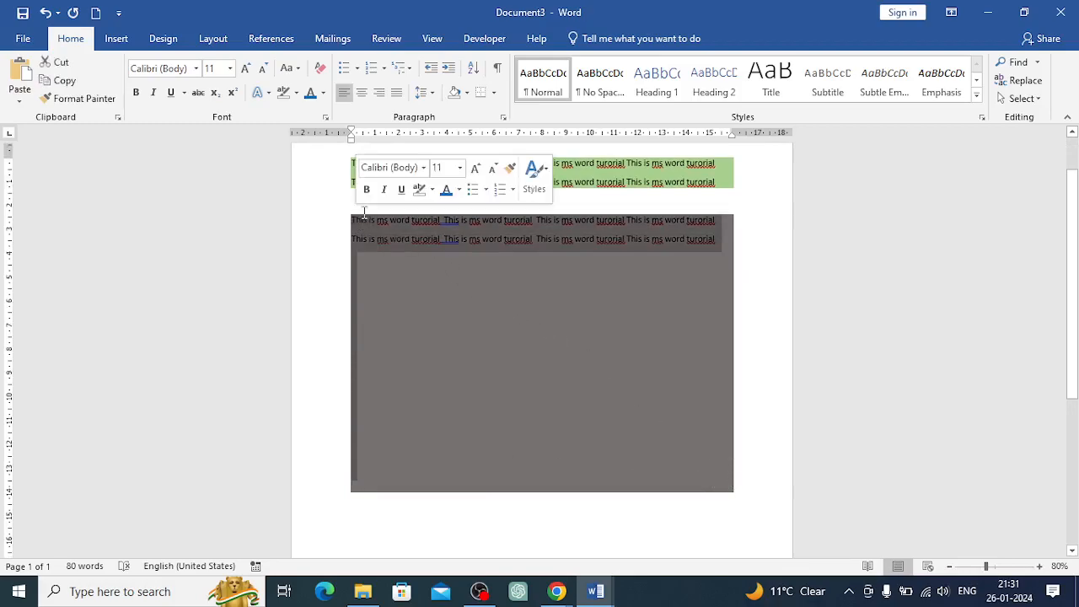
pyautogui.click(469, 93)
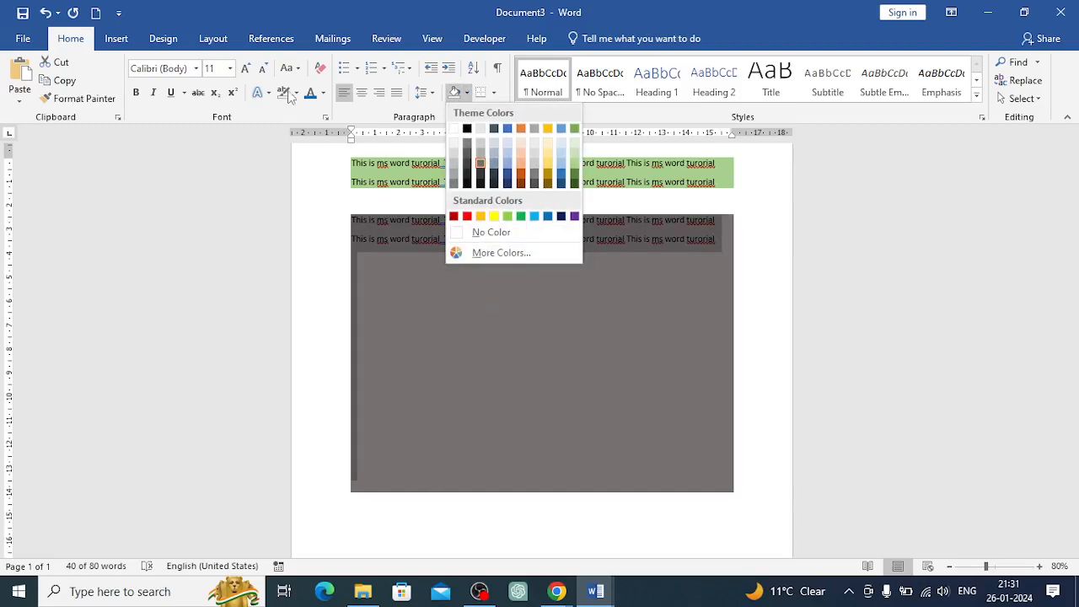
pyautogui.click(320, 71)
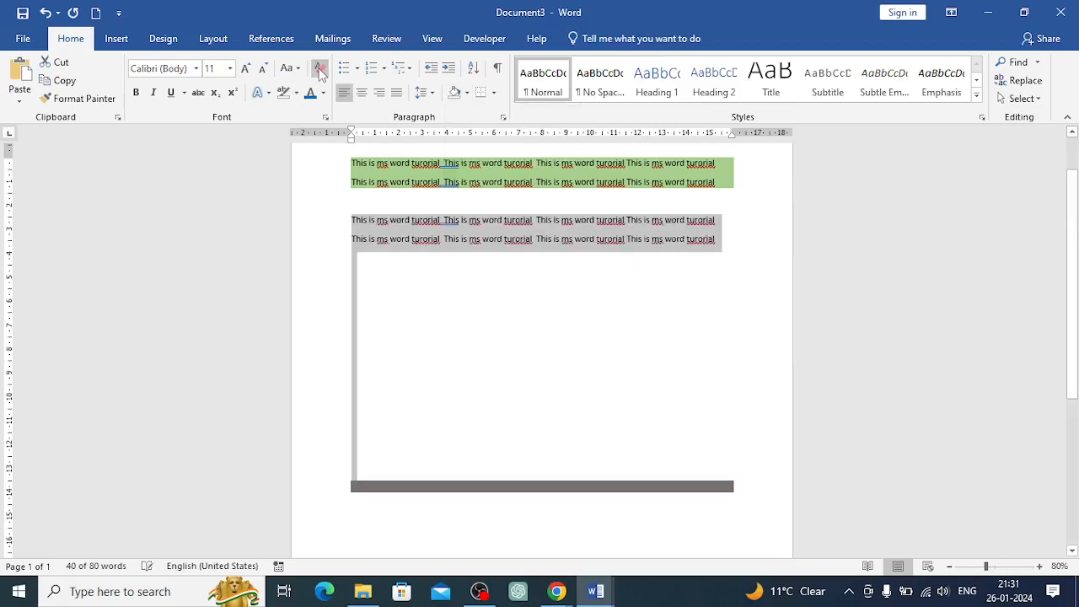
# Clear all formatting from the last still-shaded empty paragraph
pyautogui.click(391, 298)
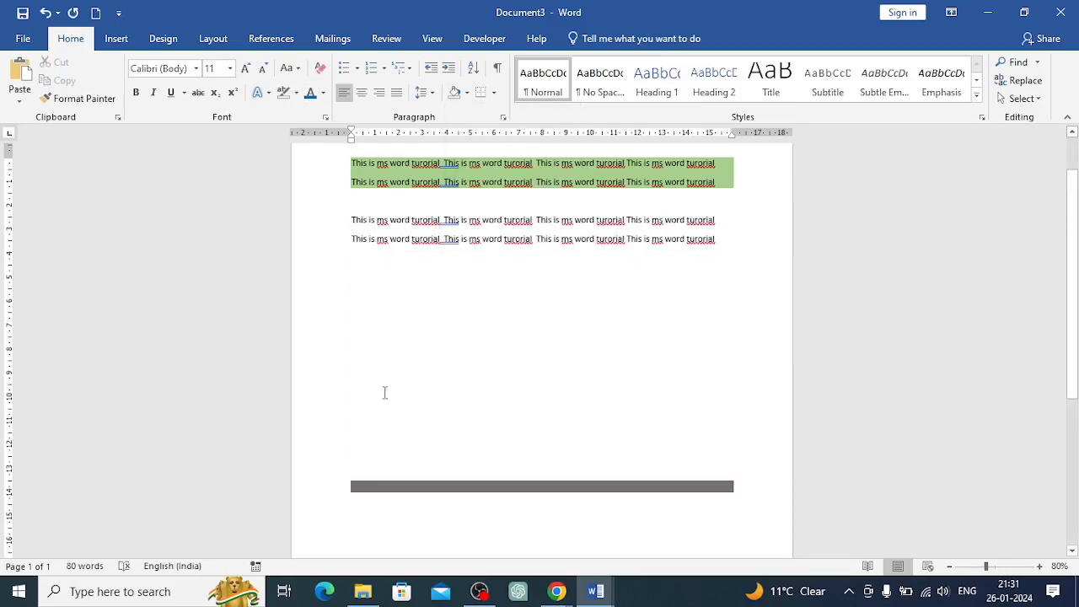
pyautogui.click(352, 299)
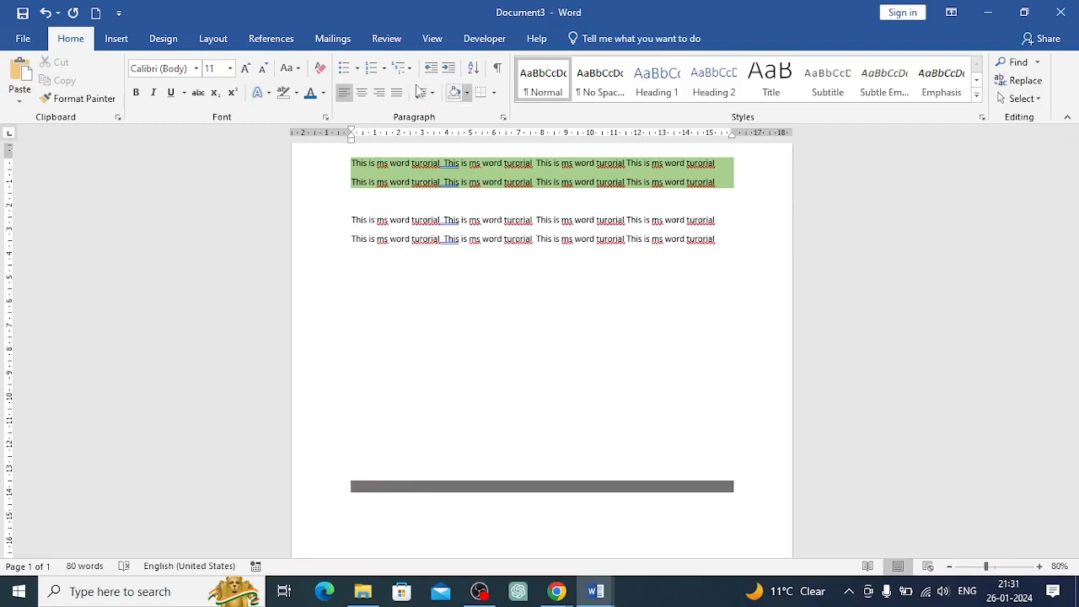
pyautogui.click(320, 68)
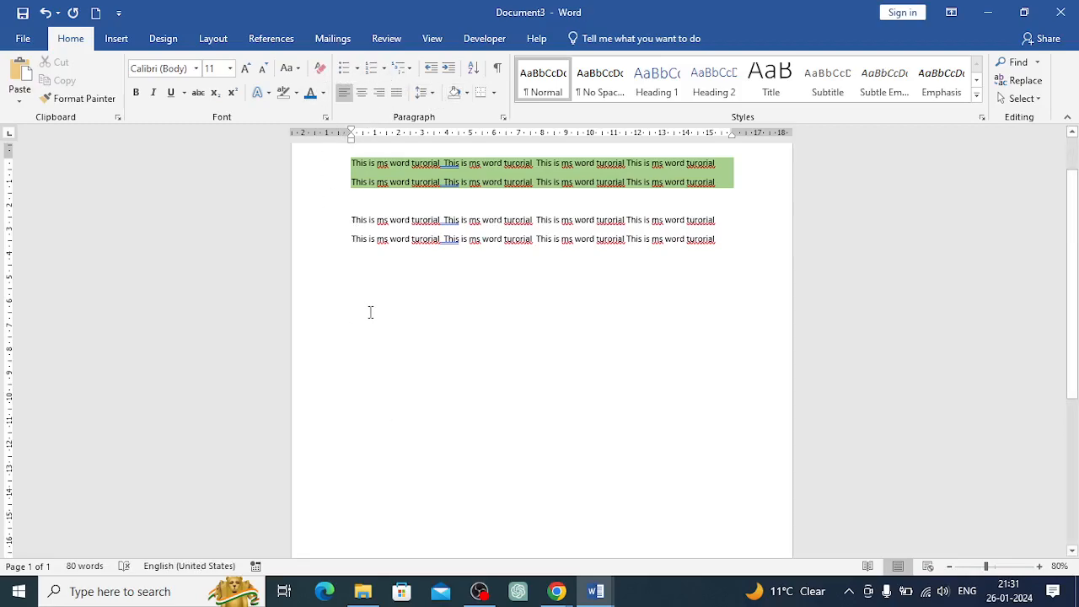
pyautogui.scroll(2, 370, 312)
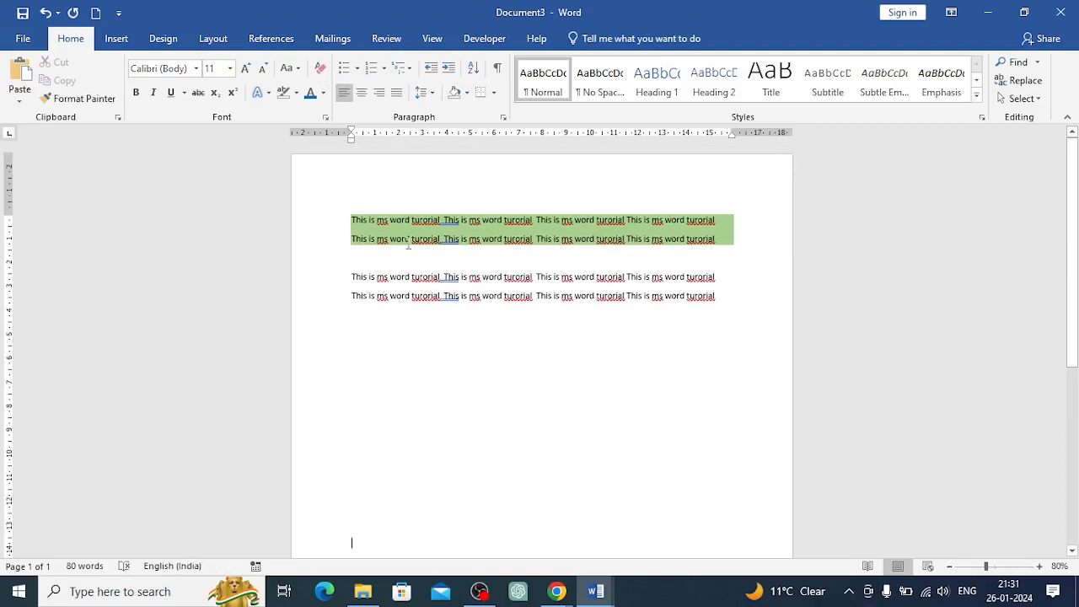